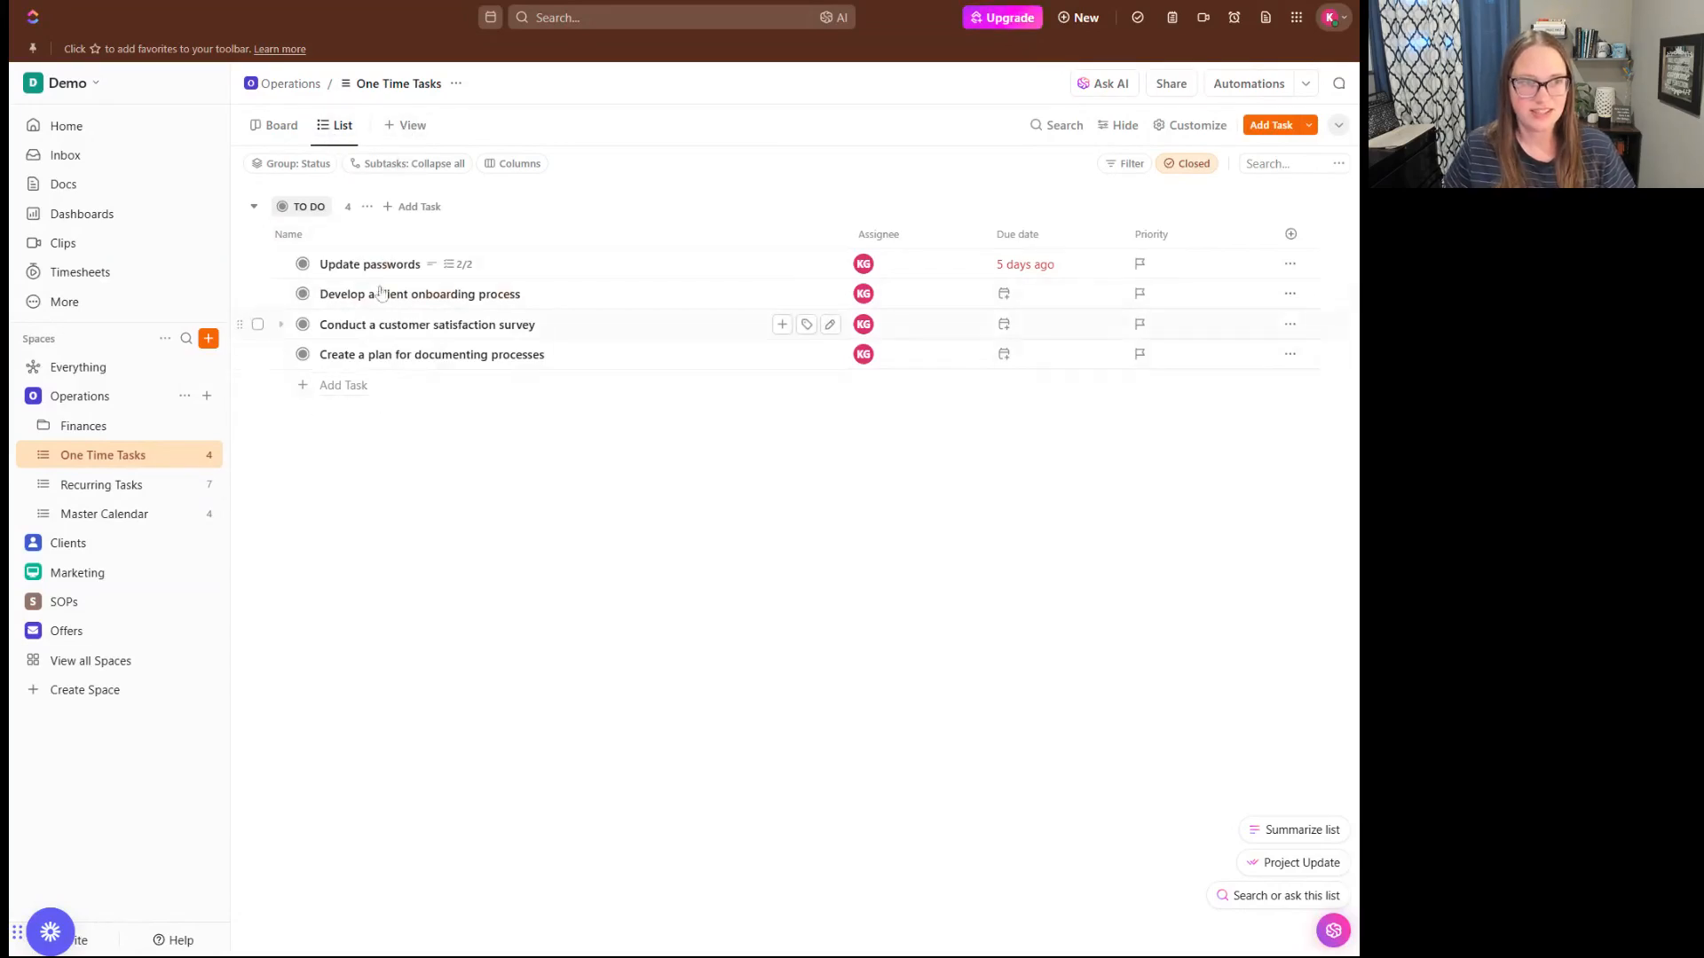
Move the "Develop a client onboarding process" task from To Do to In Progress in the Board view, and return to the List view.
{"action": "left_click", "coordinate": [281, 126]}
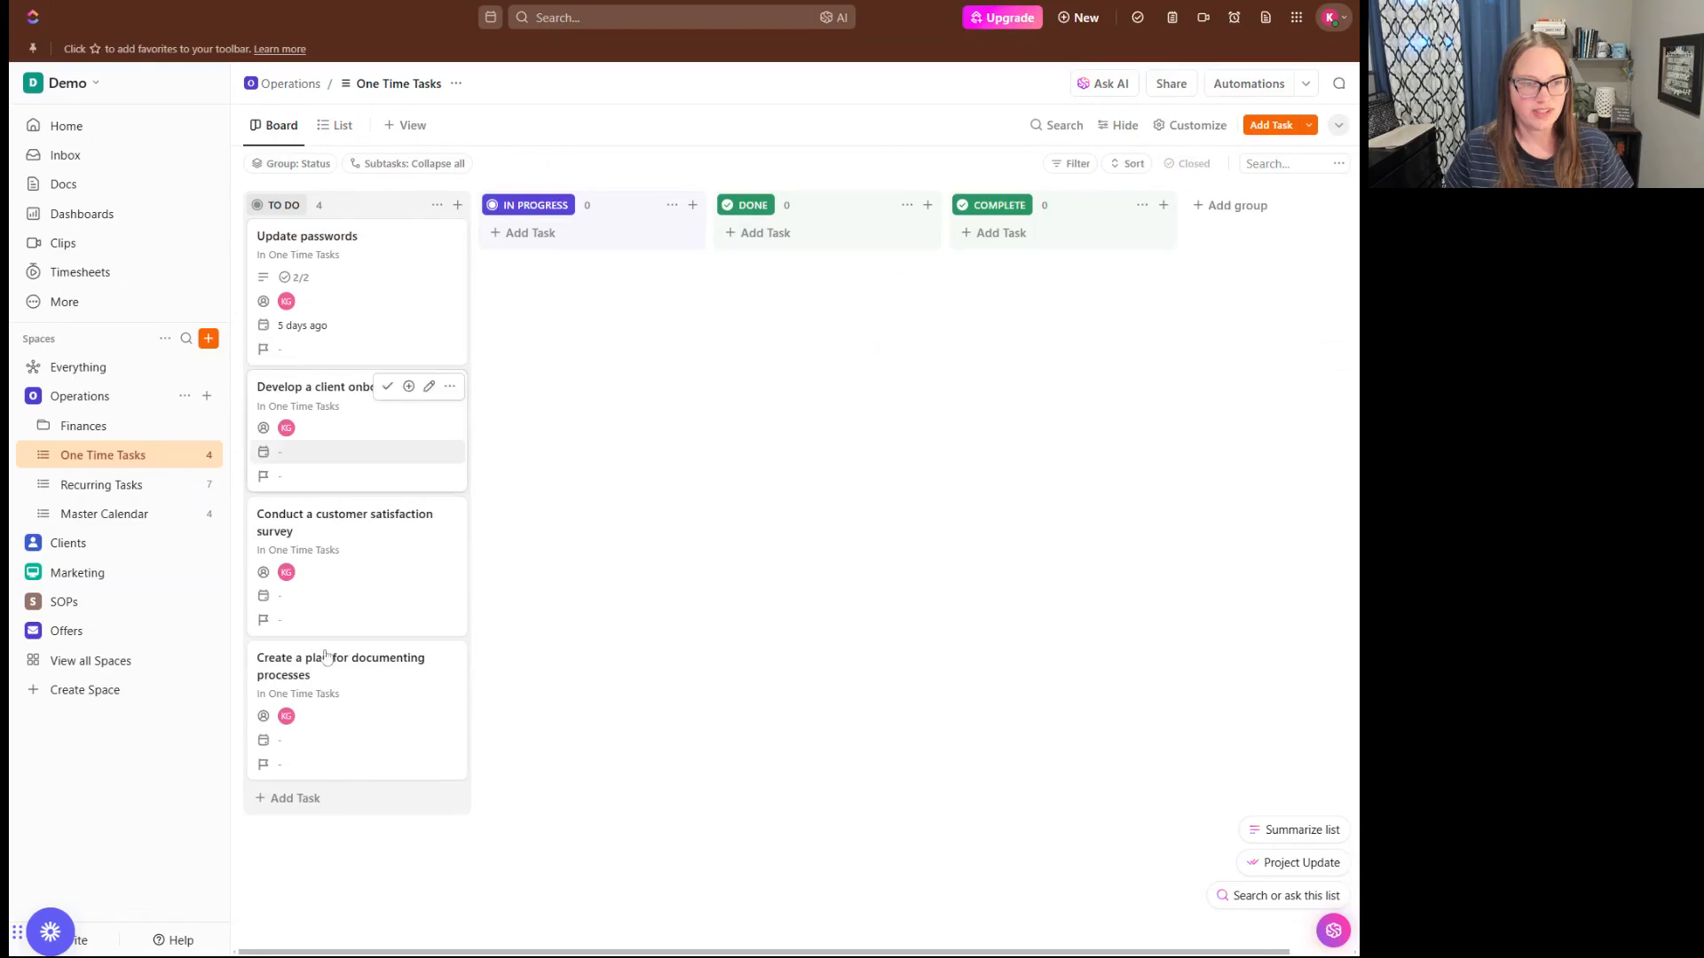
{"action": "left_click", "coordinate": [336, 126]}
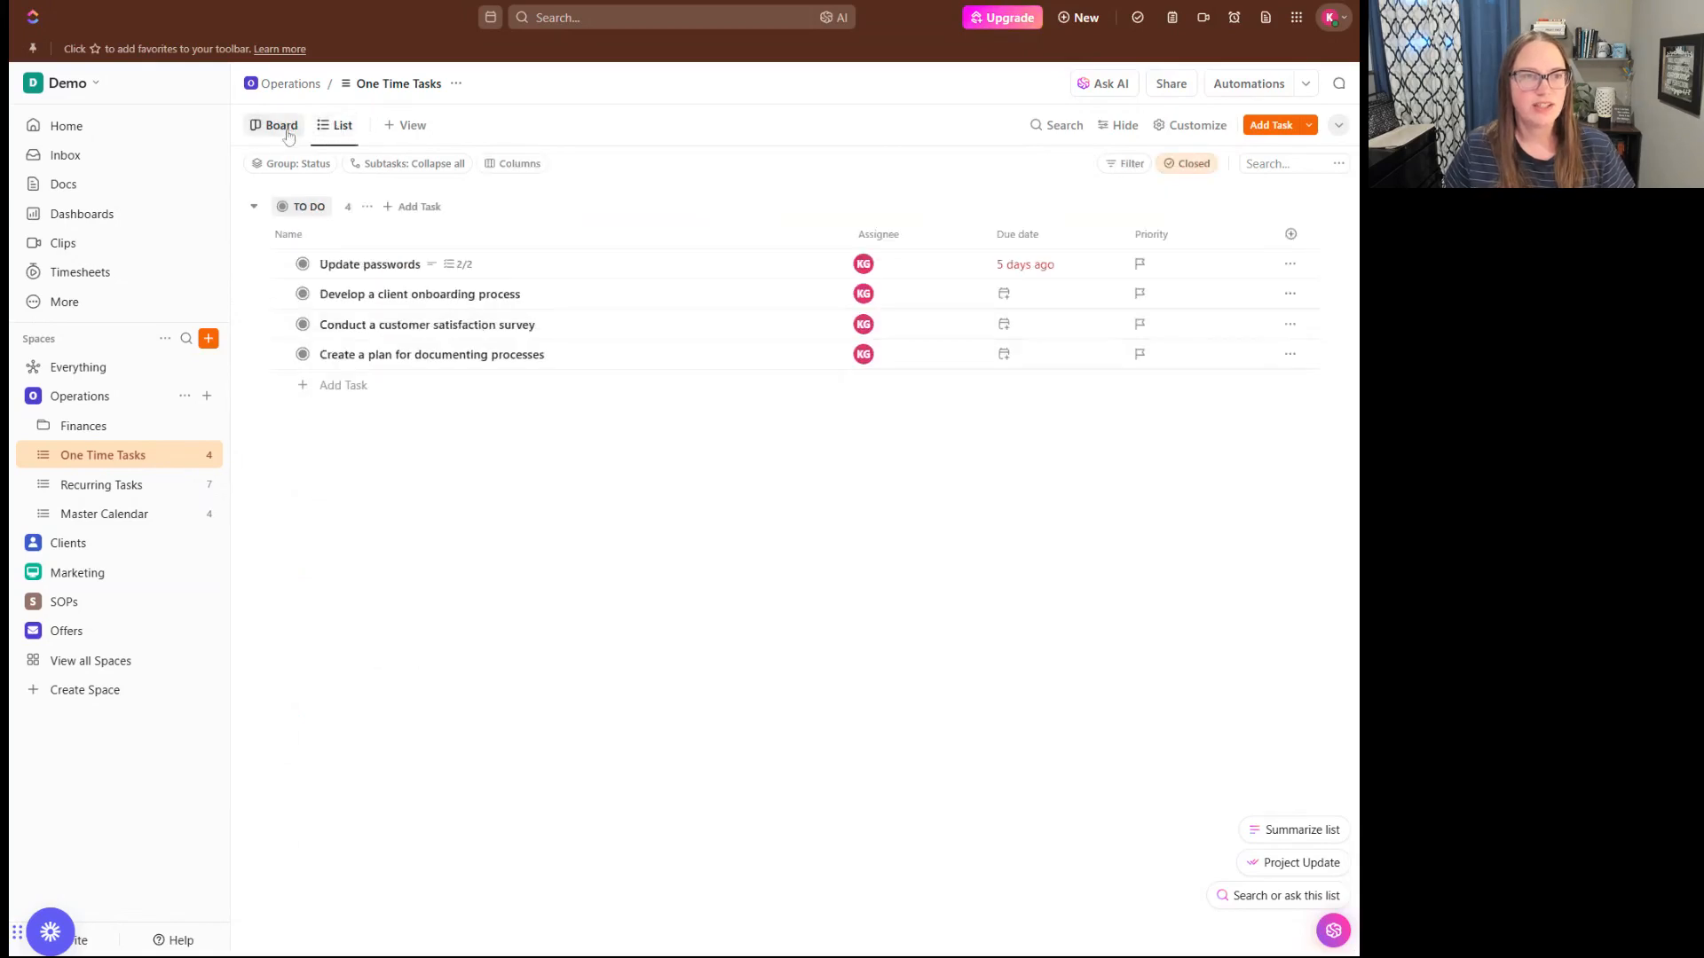
{"action": "left_click", "coordinate": [277, 125]}
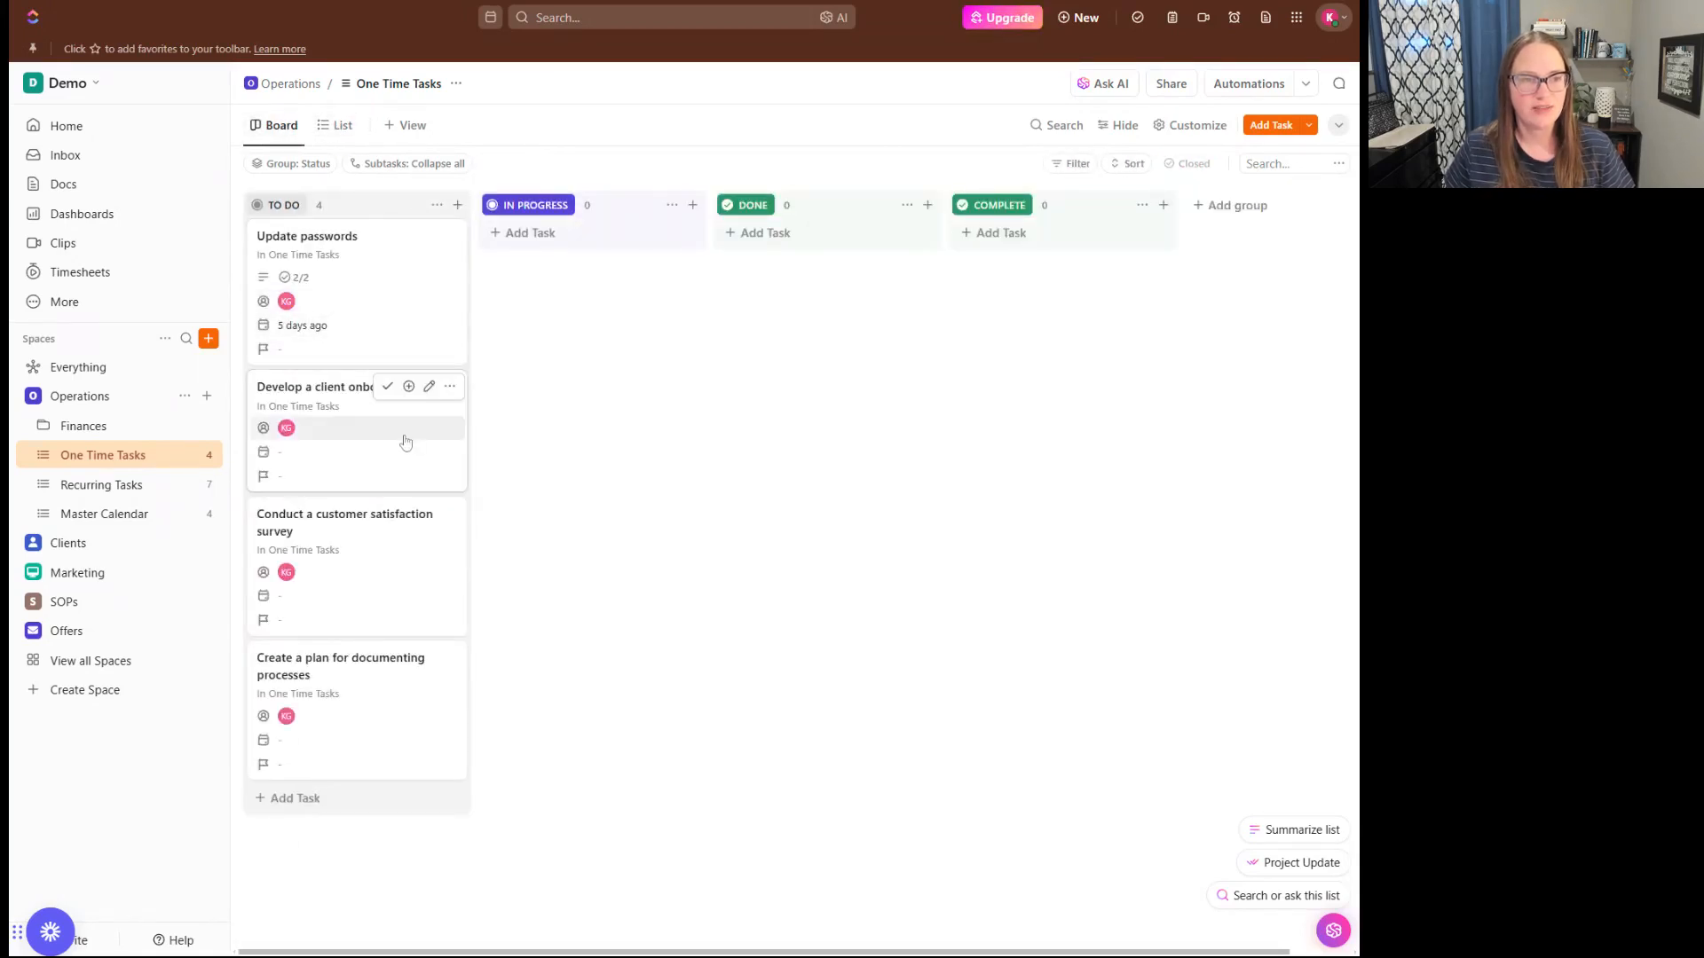
{"action": "left_click_drag", "start_coordinate": [403, 441], "coordinate": [639, 355]}
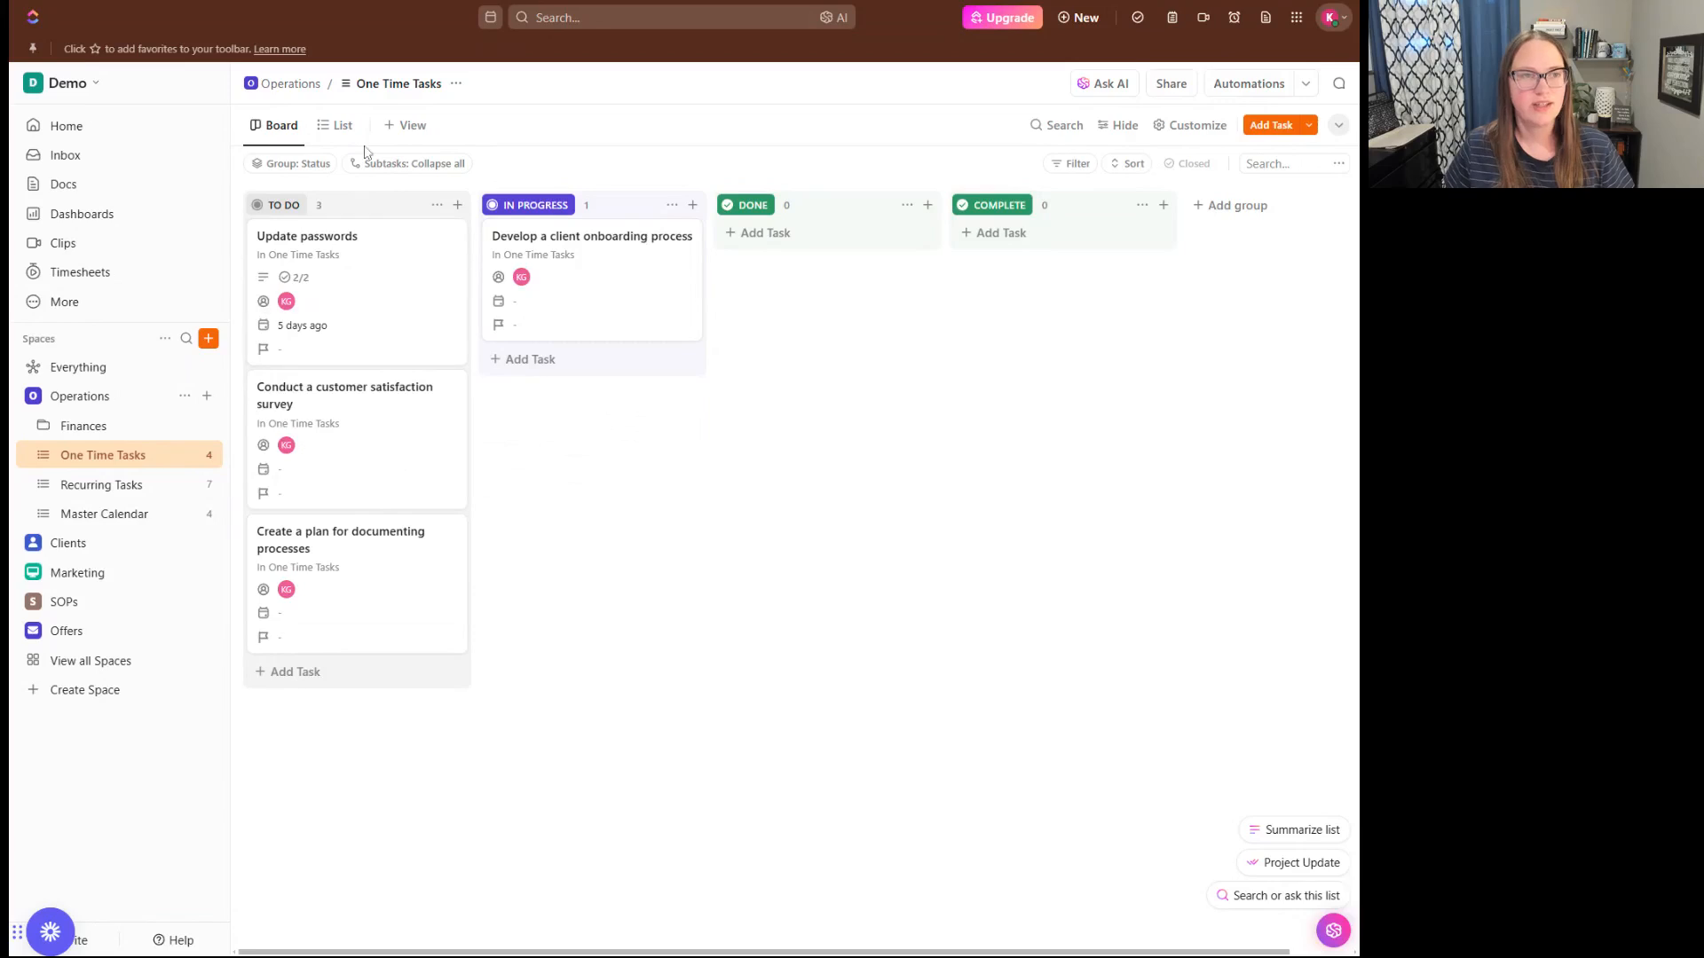
{"action": "left_click", "coordinate": [336, 125]}
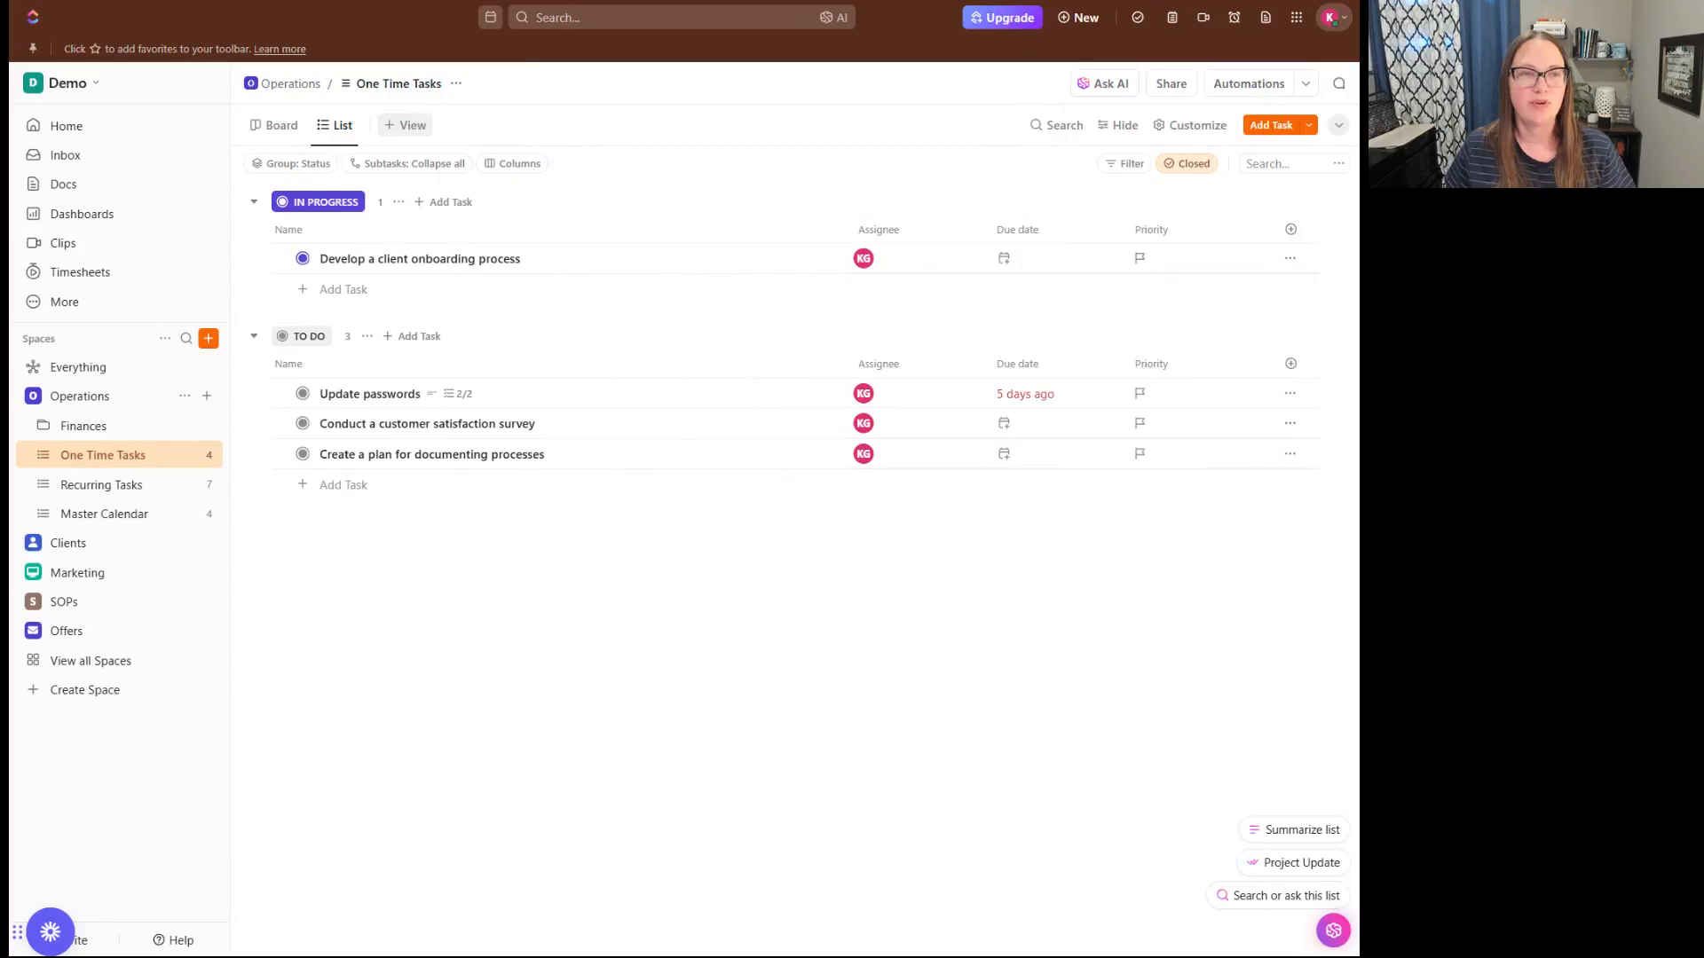
Add a Calendar view to the One Time Tasks list and look at the "Update passwords" task's details from it.
{"action": "left_click", "coordinate": [422, 132]}
{"action": "scroll", "coordinate": [672, 461], "scroll_direction": "down", "scroll_amount": 2}
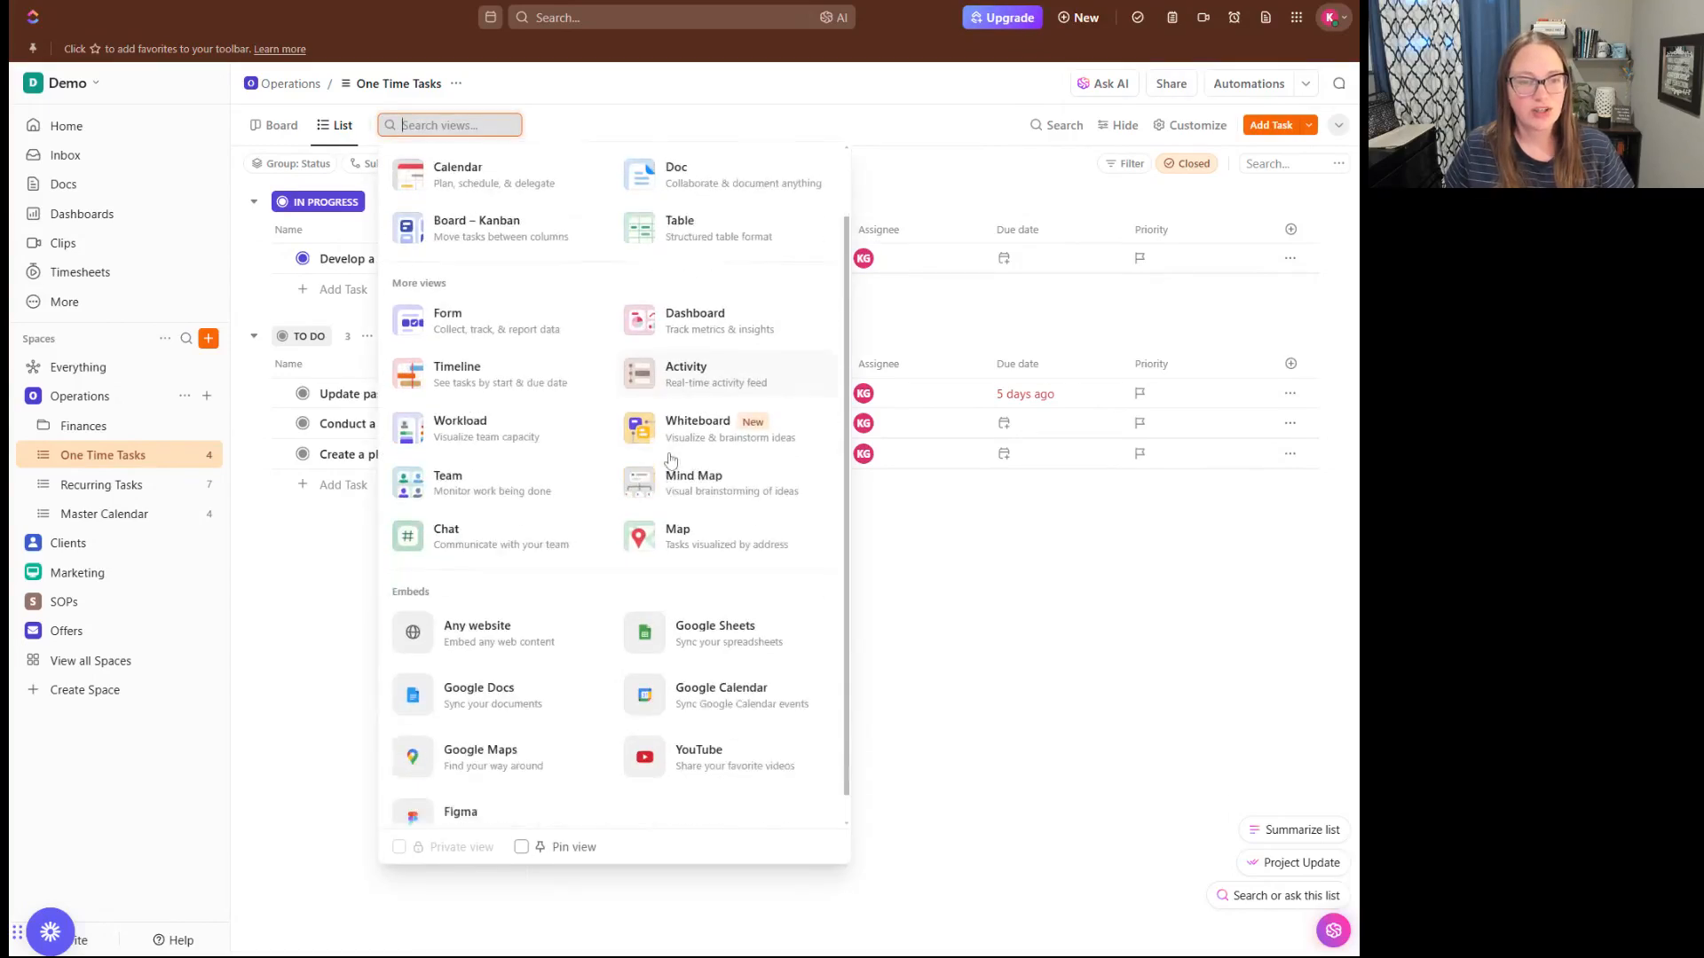
{"action": "scroll", "coordinate": [670, 460], "scroll_direction": "down", "scroll_amount": 1}
{"action": "scroll", "coordinate": [670, 457], "scroll_direction": "up", "scroll_amount": 3}
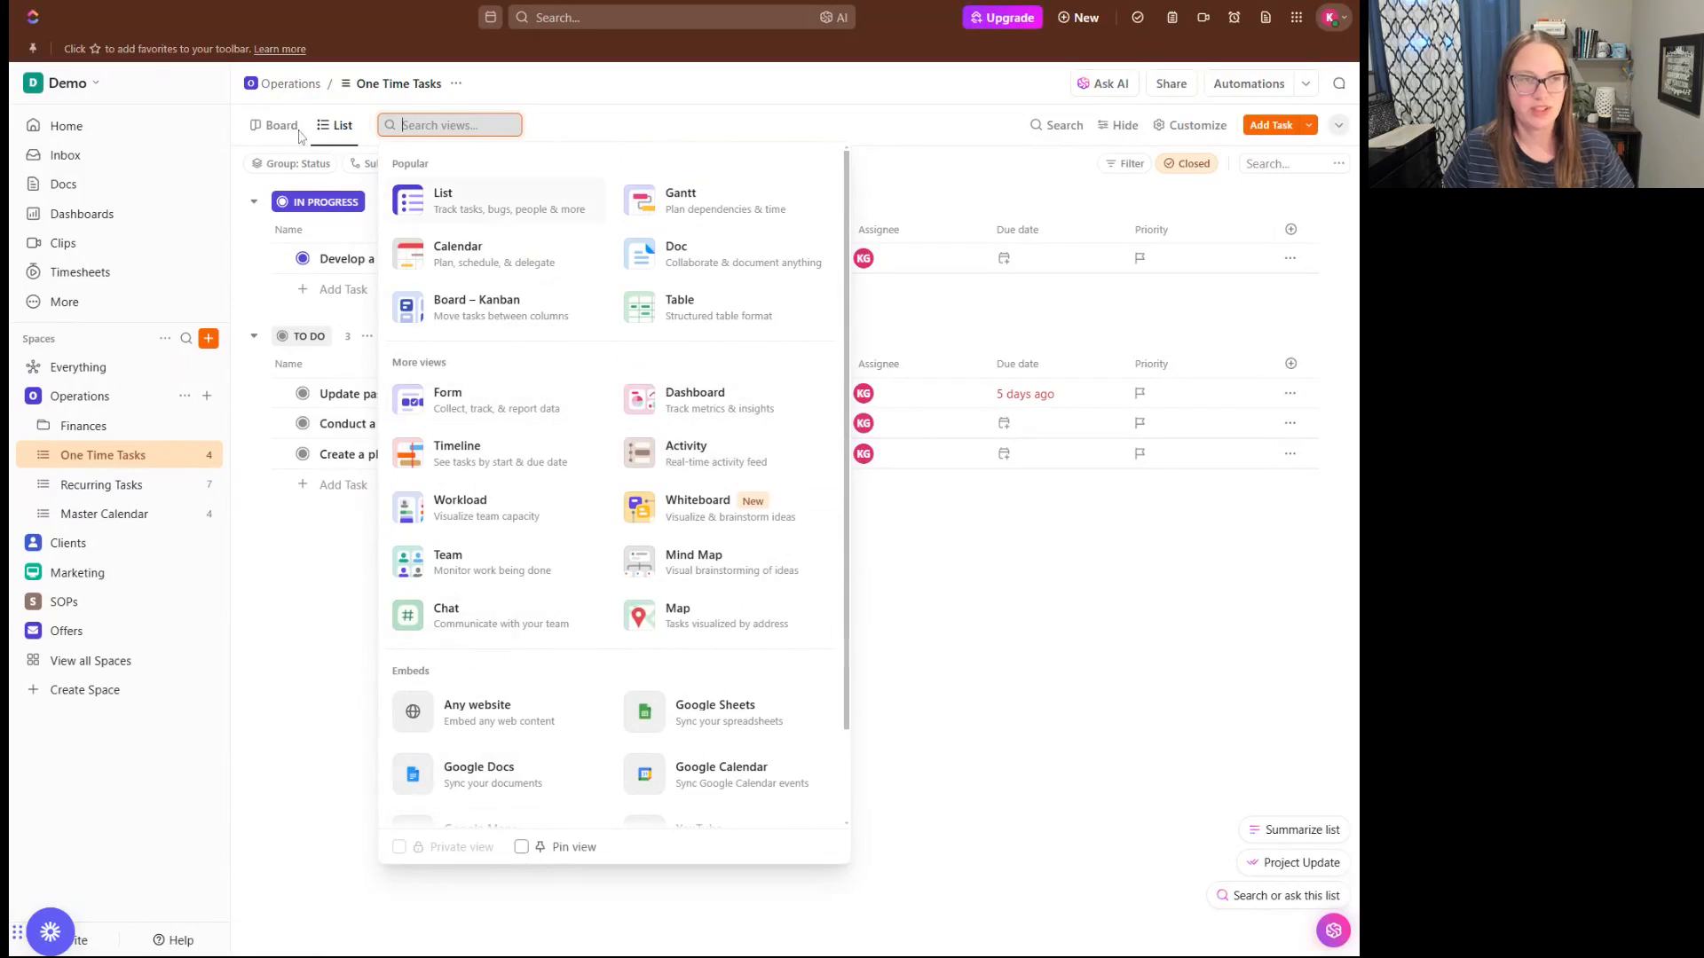
{"action": "left_click", "coordinate": [473, 257]}
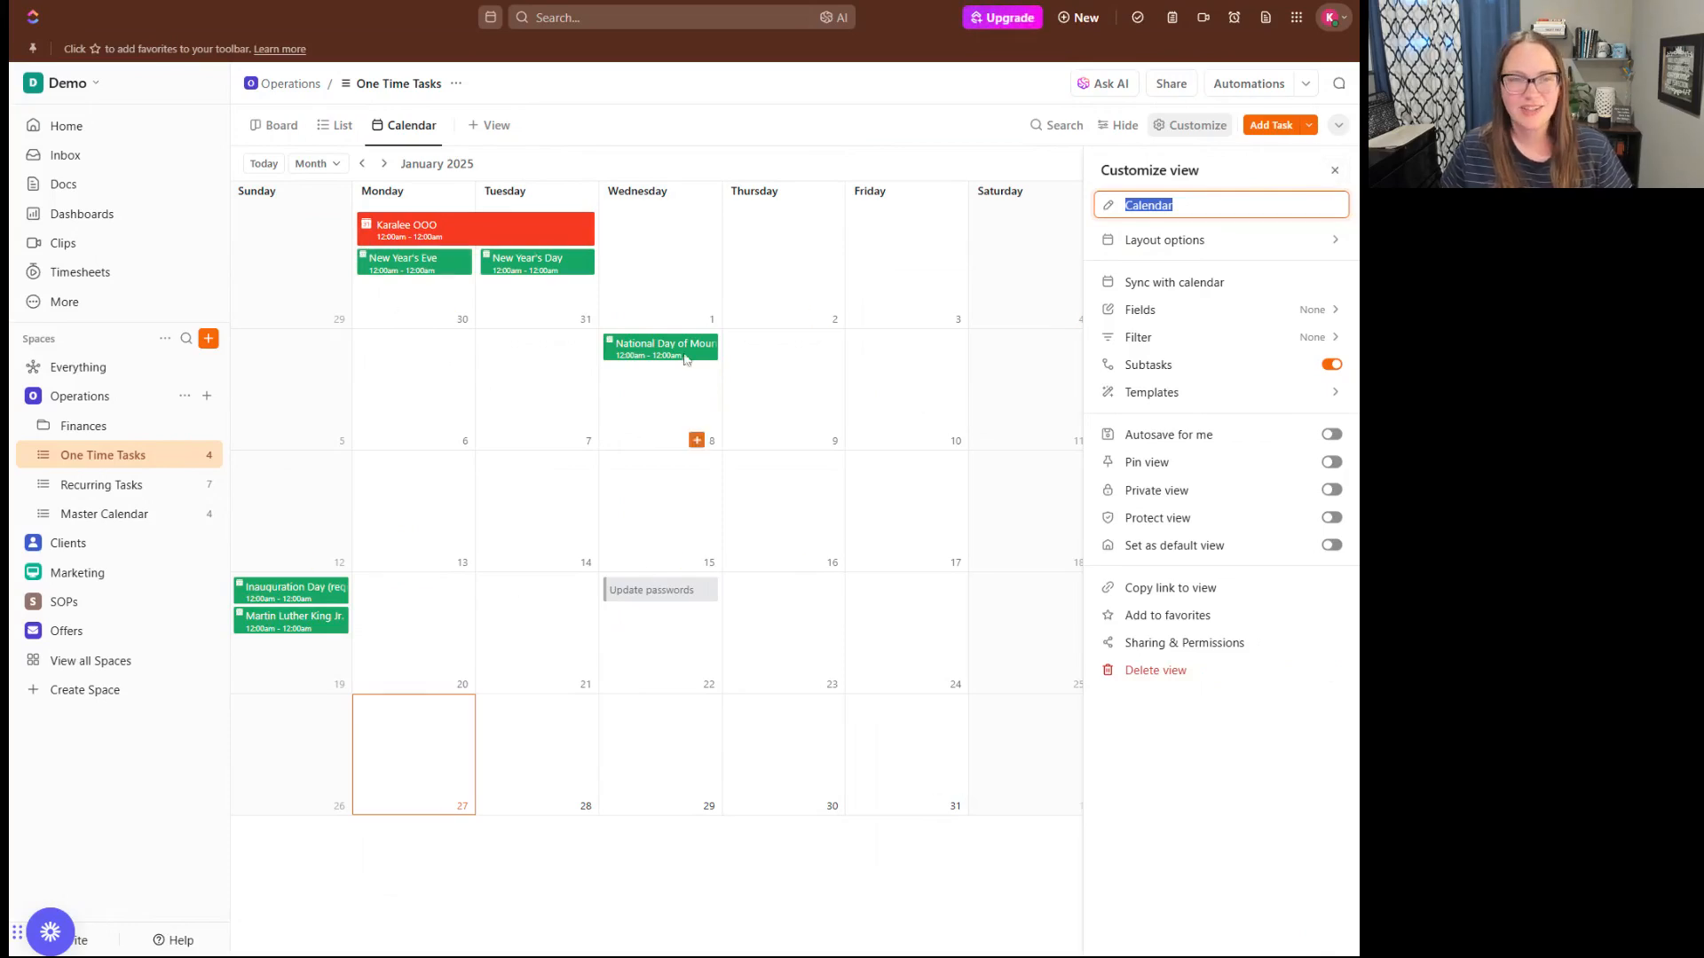
{"action": "left_click", "coordinate": [659, 595]}
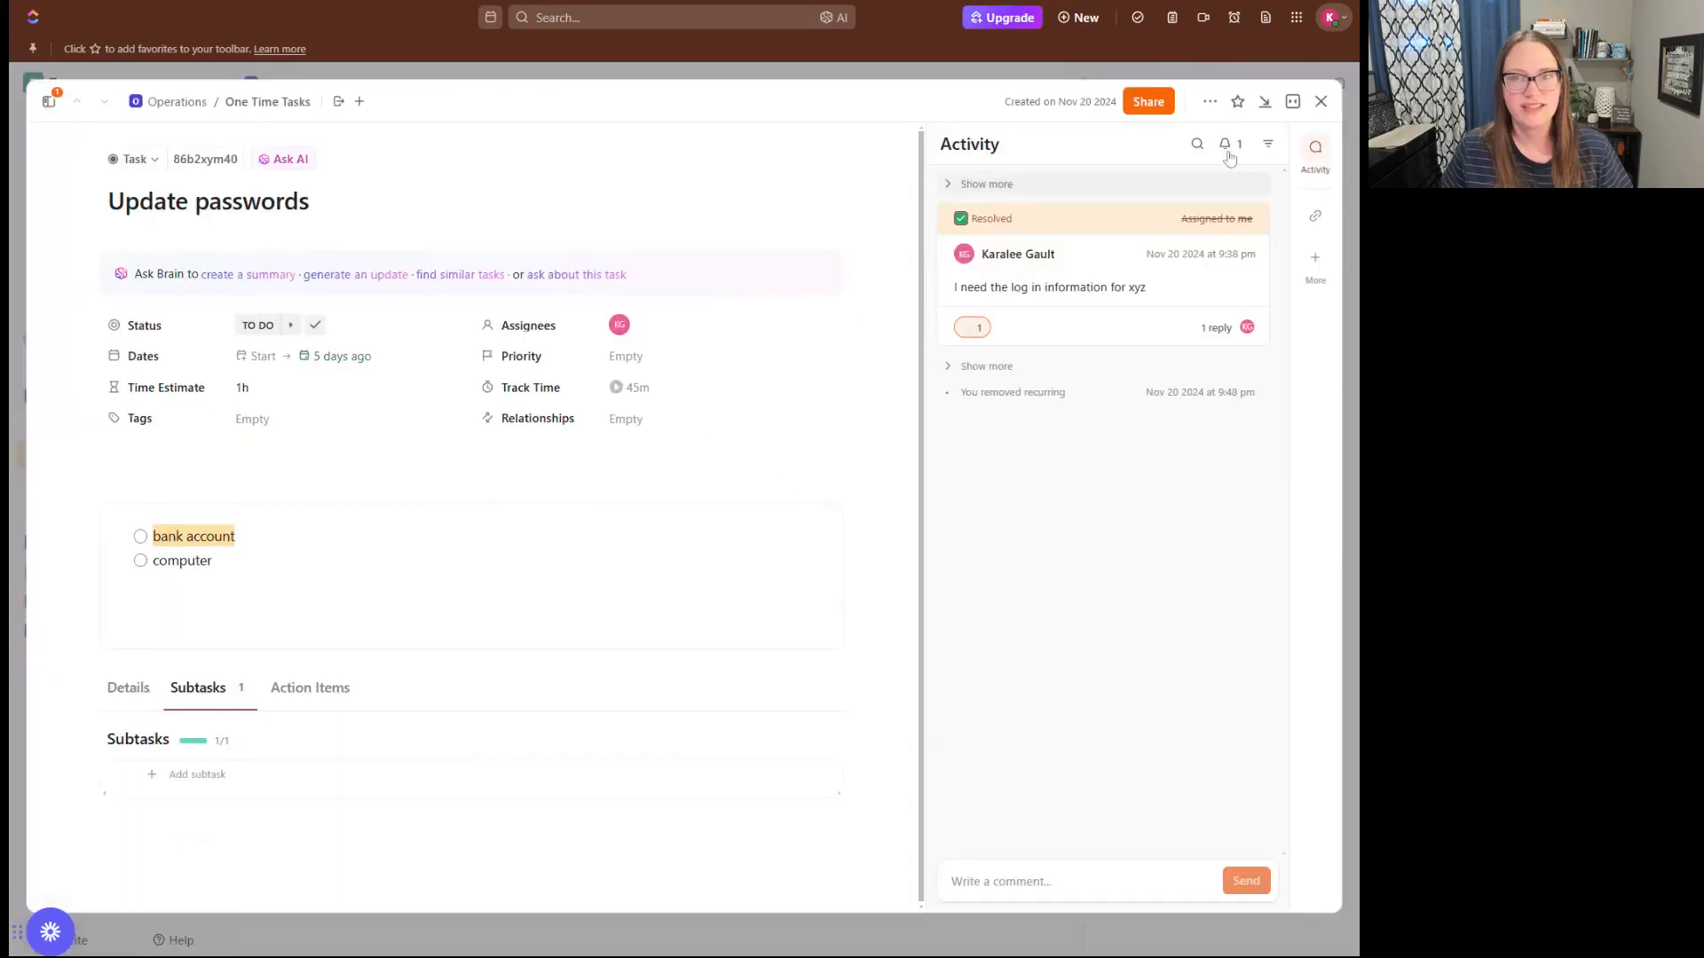
{"action": "left_click", "coordinate": [1321, 101]}
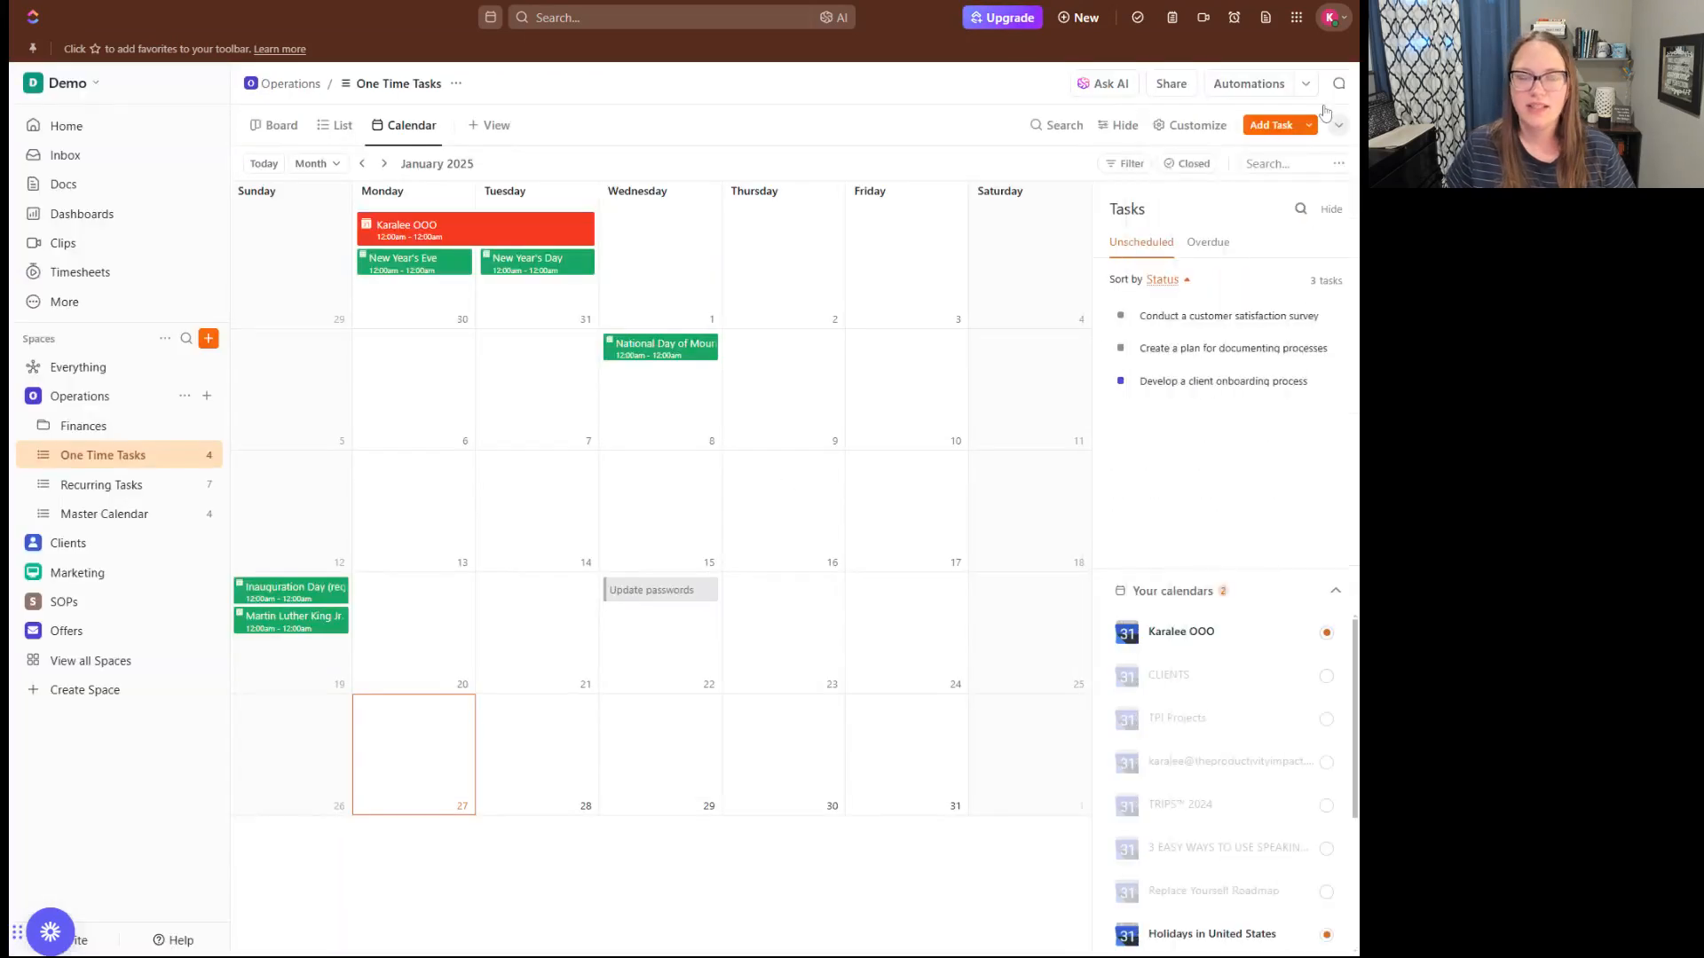
In the List view, set the customer satisfaction survey task's due date to January 29 and the documenting processes task's to January 31.
{"action": "left_click", "coordinate": [337, 125]}
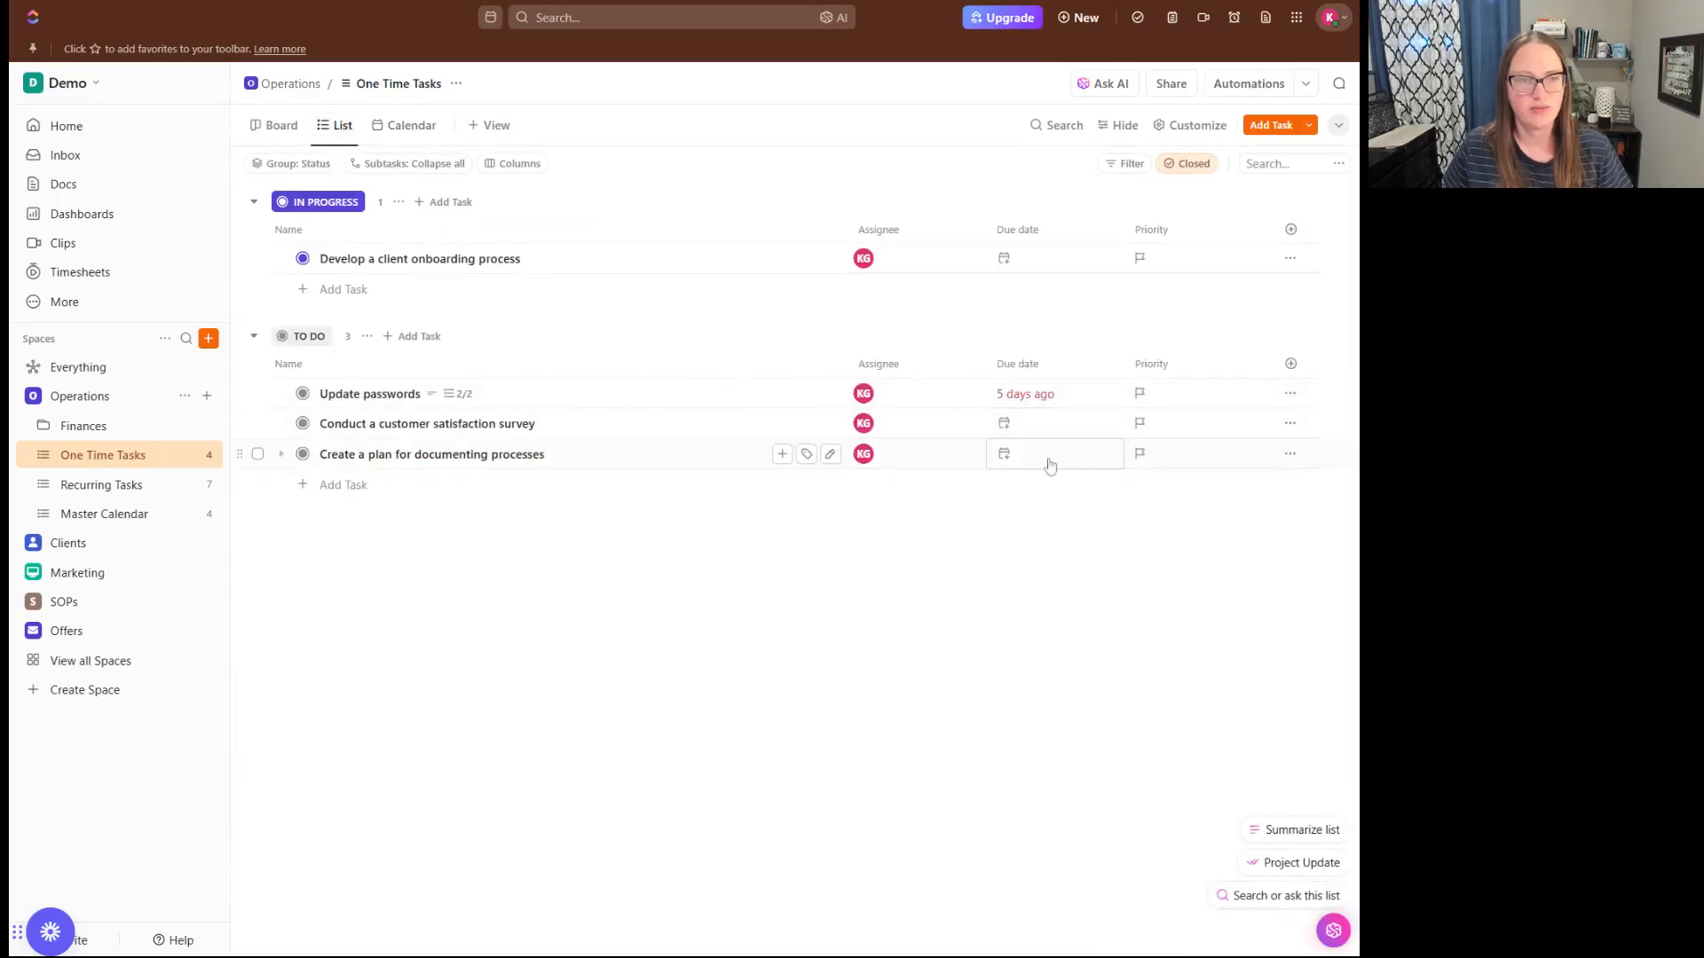
{"action": "left_click", "coordinate": [1034, 430]}
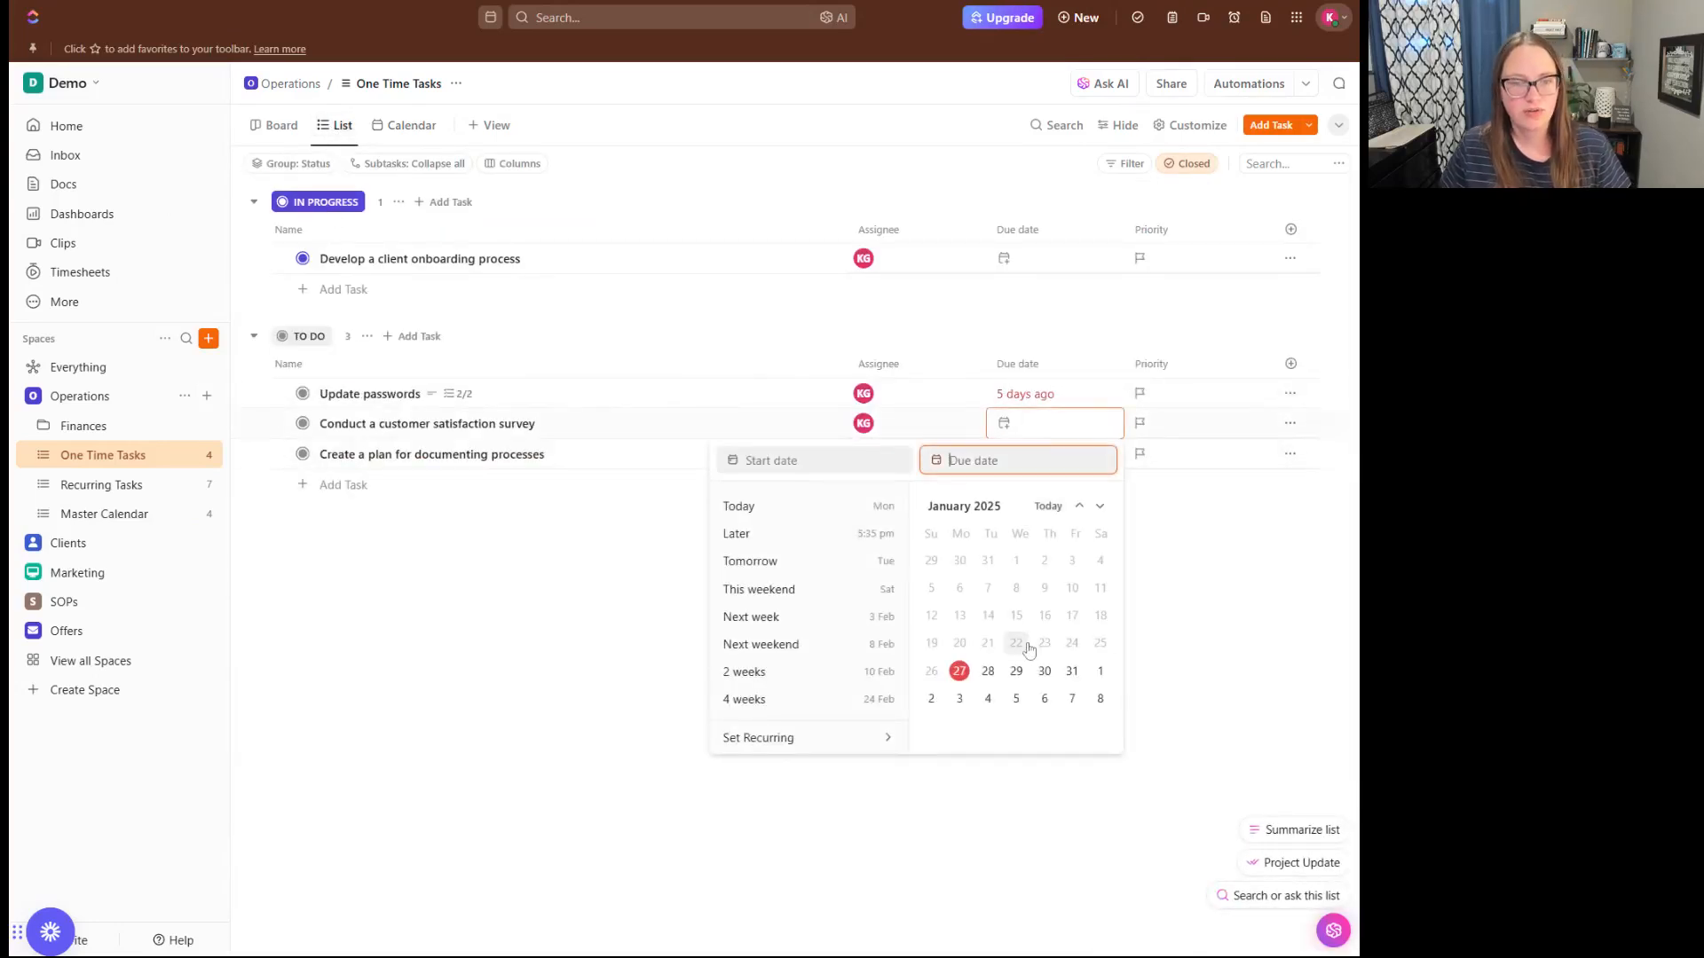
{"action": "left_click", "coordinate": [1016, 671]}
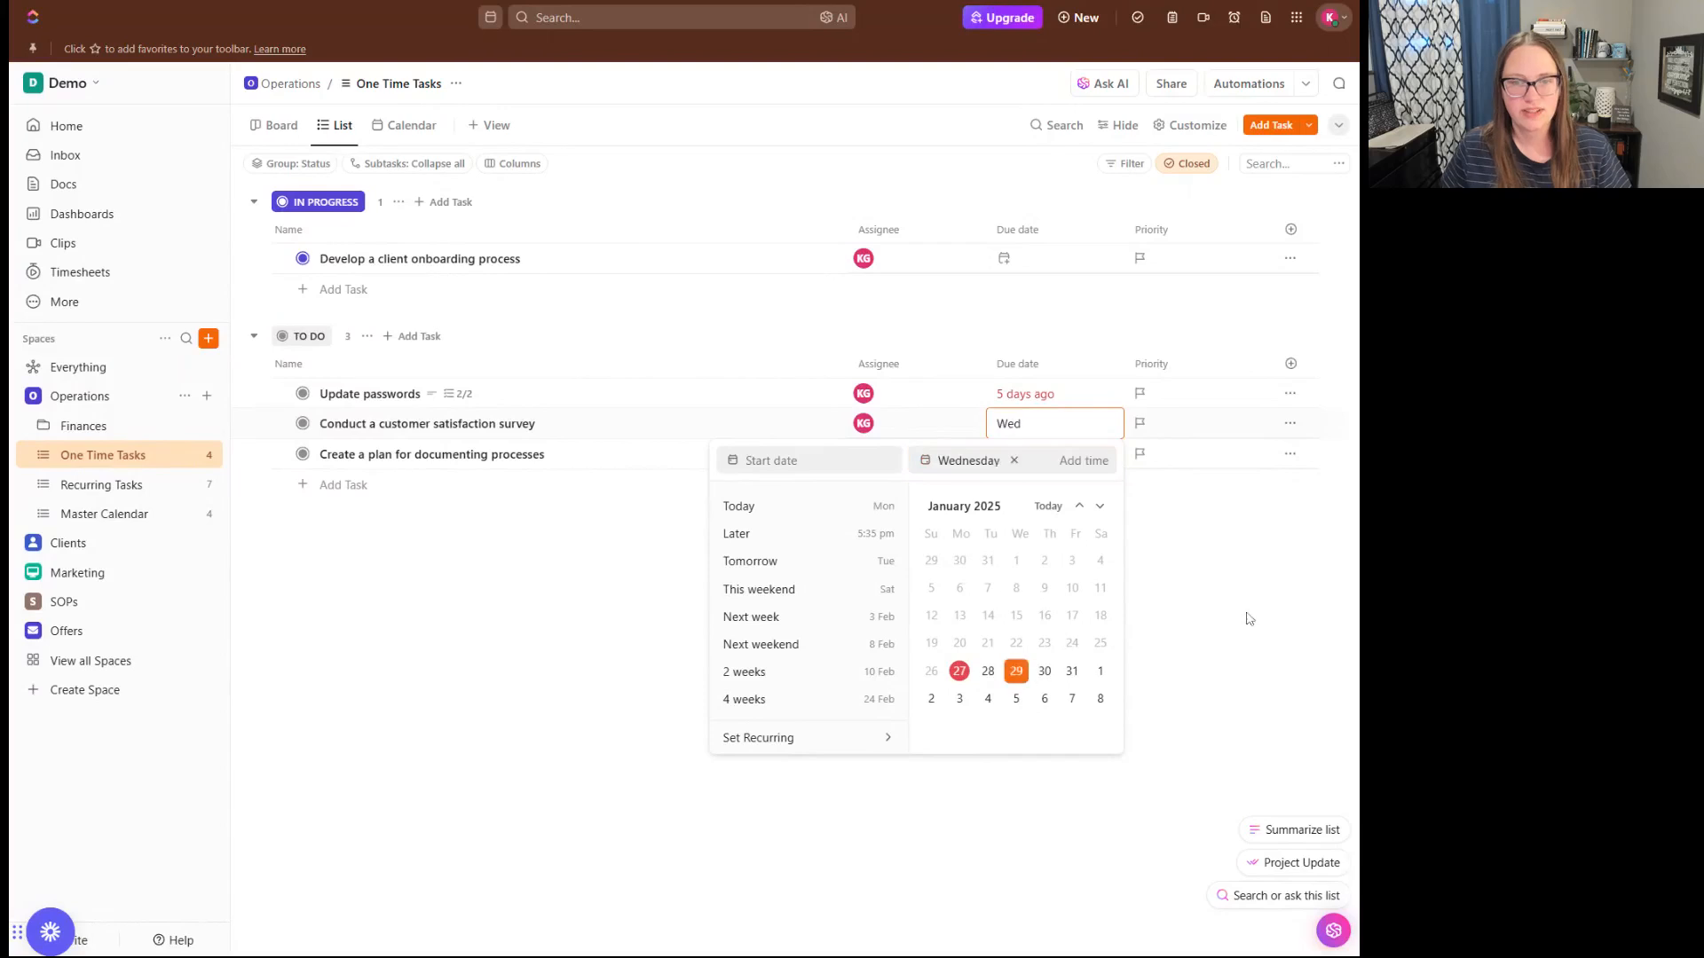
{"action": "left_click", "coordinate": [1244, 618]}
{"action": "left_click", "coordinate": [1004, 453]}
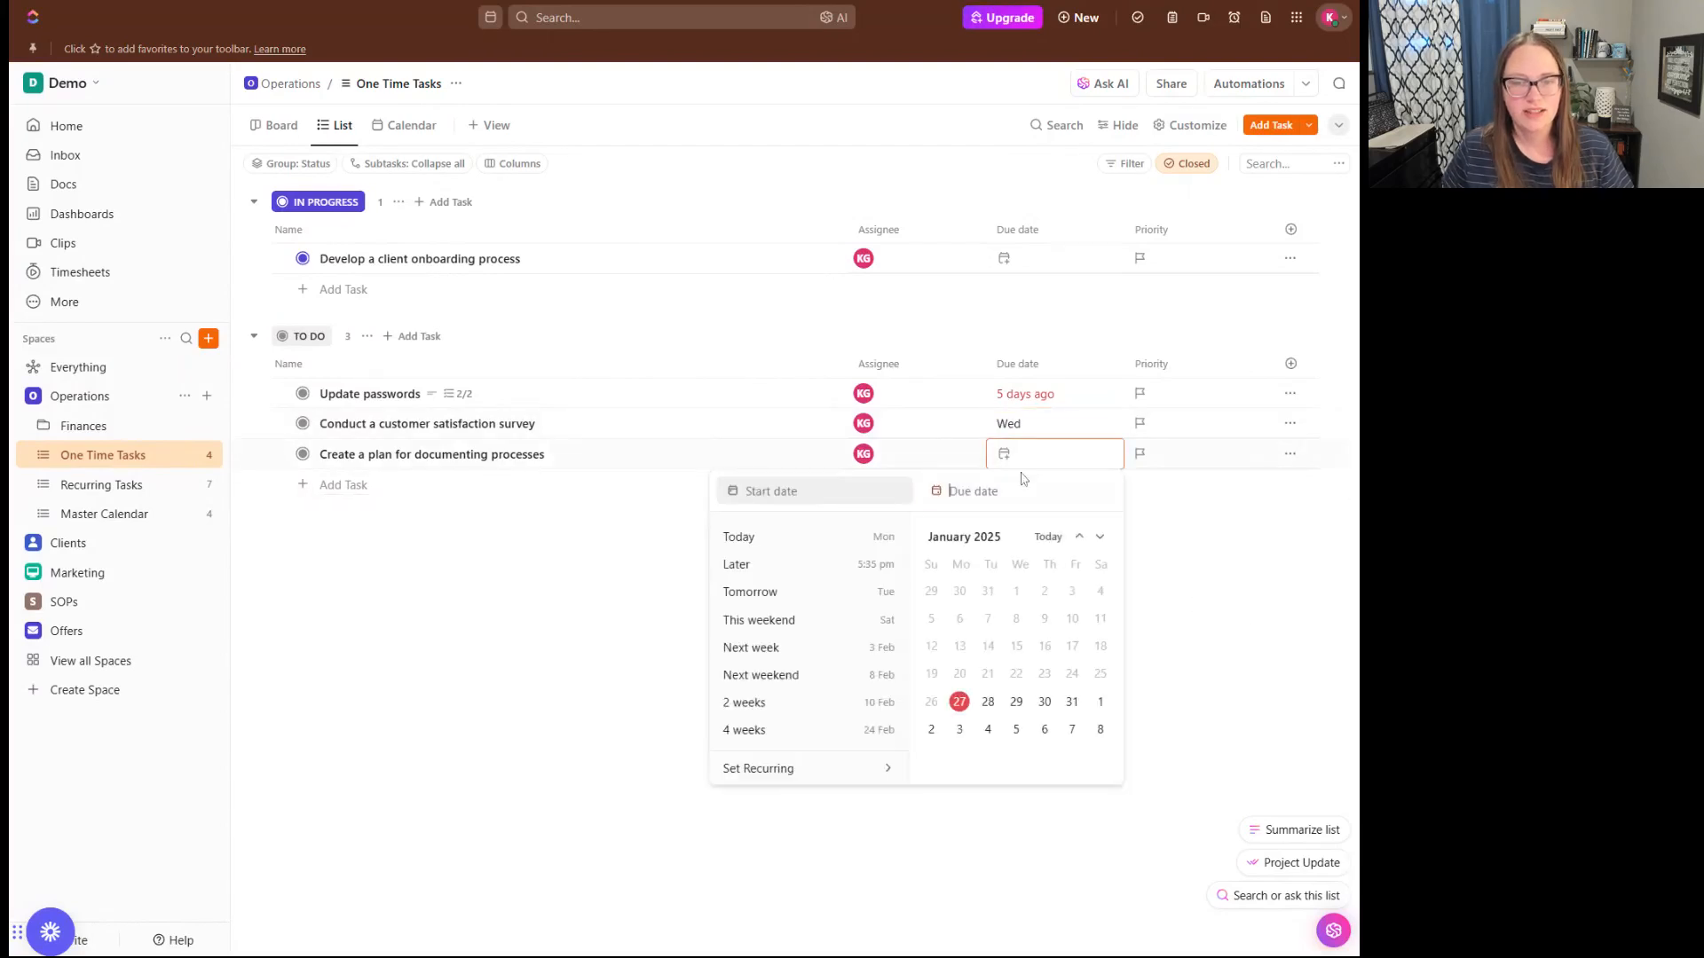
{"action": "left_click", "coordinate": [1073, 700]}
{"action": "left_click", "coordinate": [597, 639]}
Set the client onboarding task's due date to January 28, 2025, and check the scheduled tasks in the Calendar view.
{"action": "left_click", "coordinate": [995, 262]}
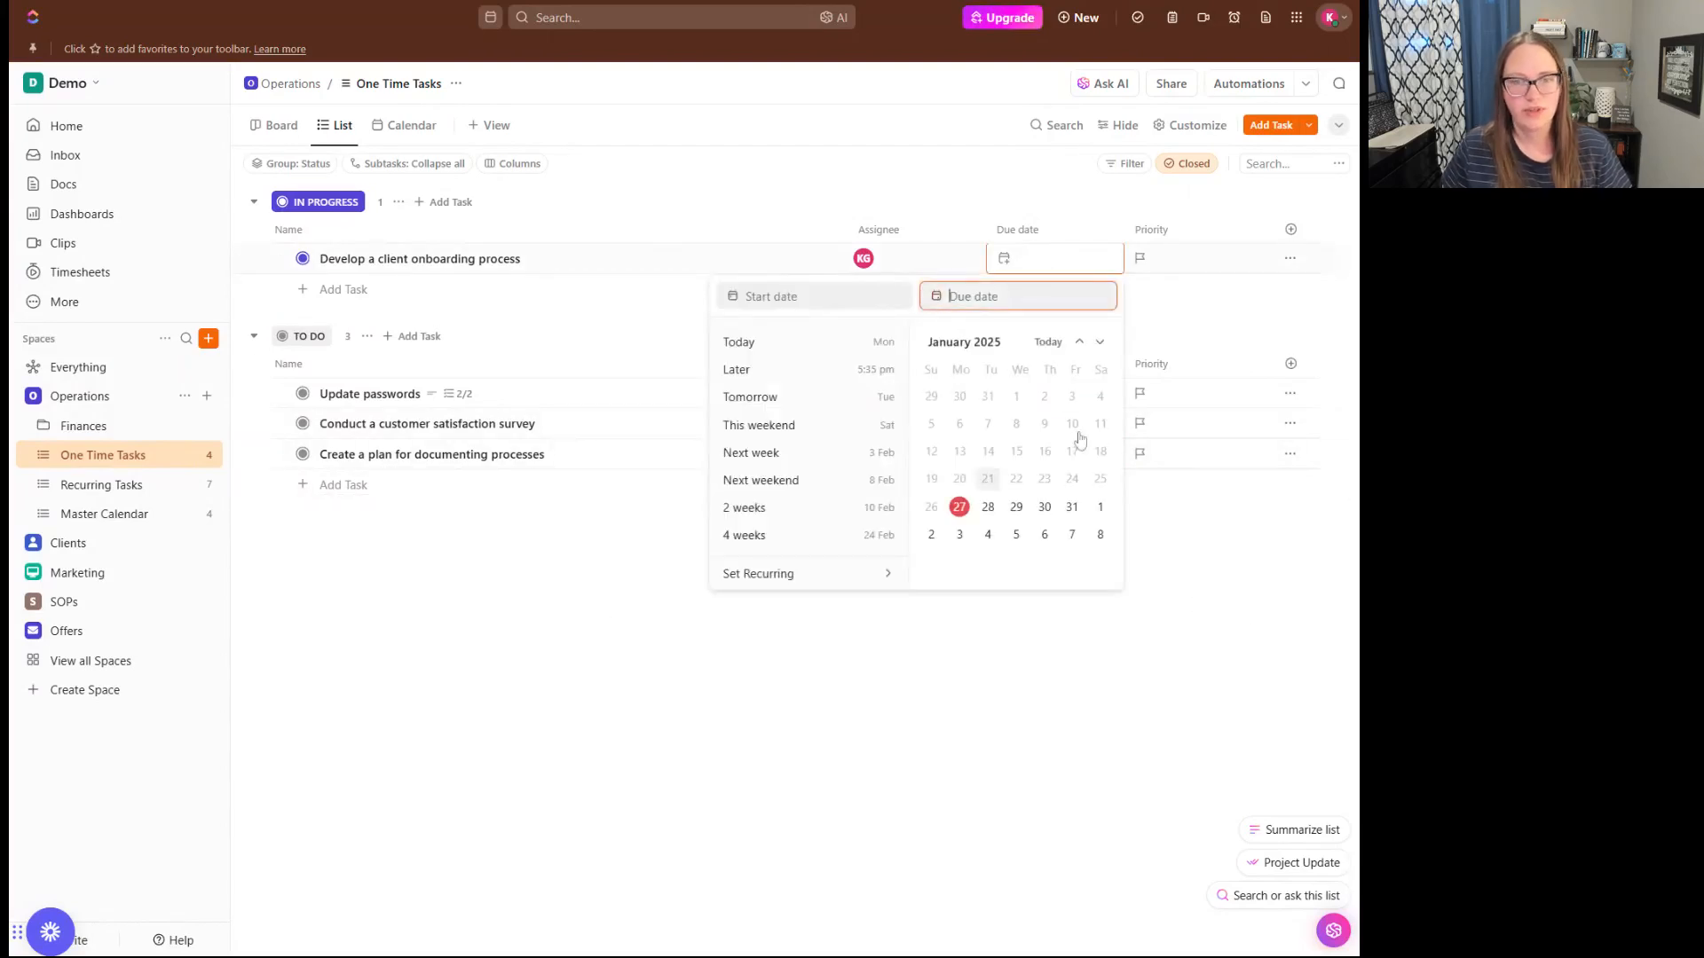
{"action": "left_click", "coordinate": [988, 507]}
{"action": "left_click", "coordinate": [785, 740]}
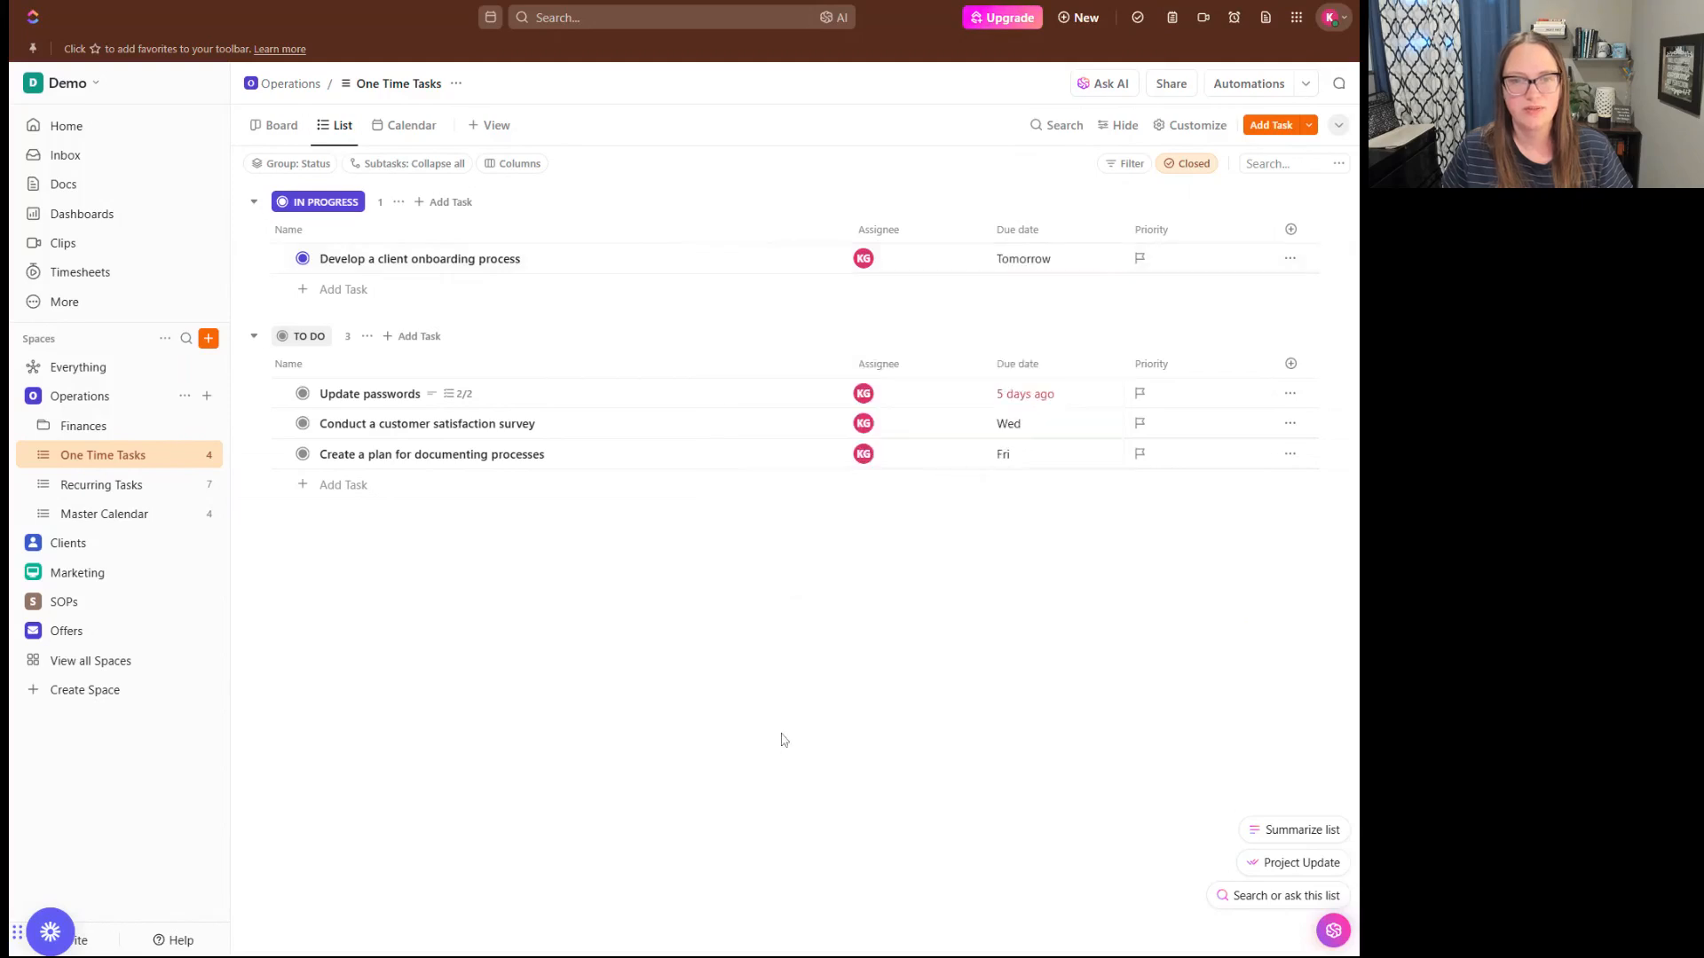
{"action": "left_click", "coordinate": [401, 126]}
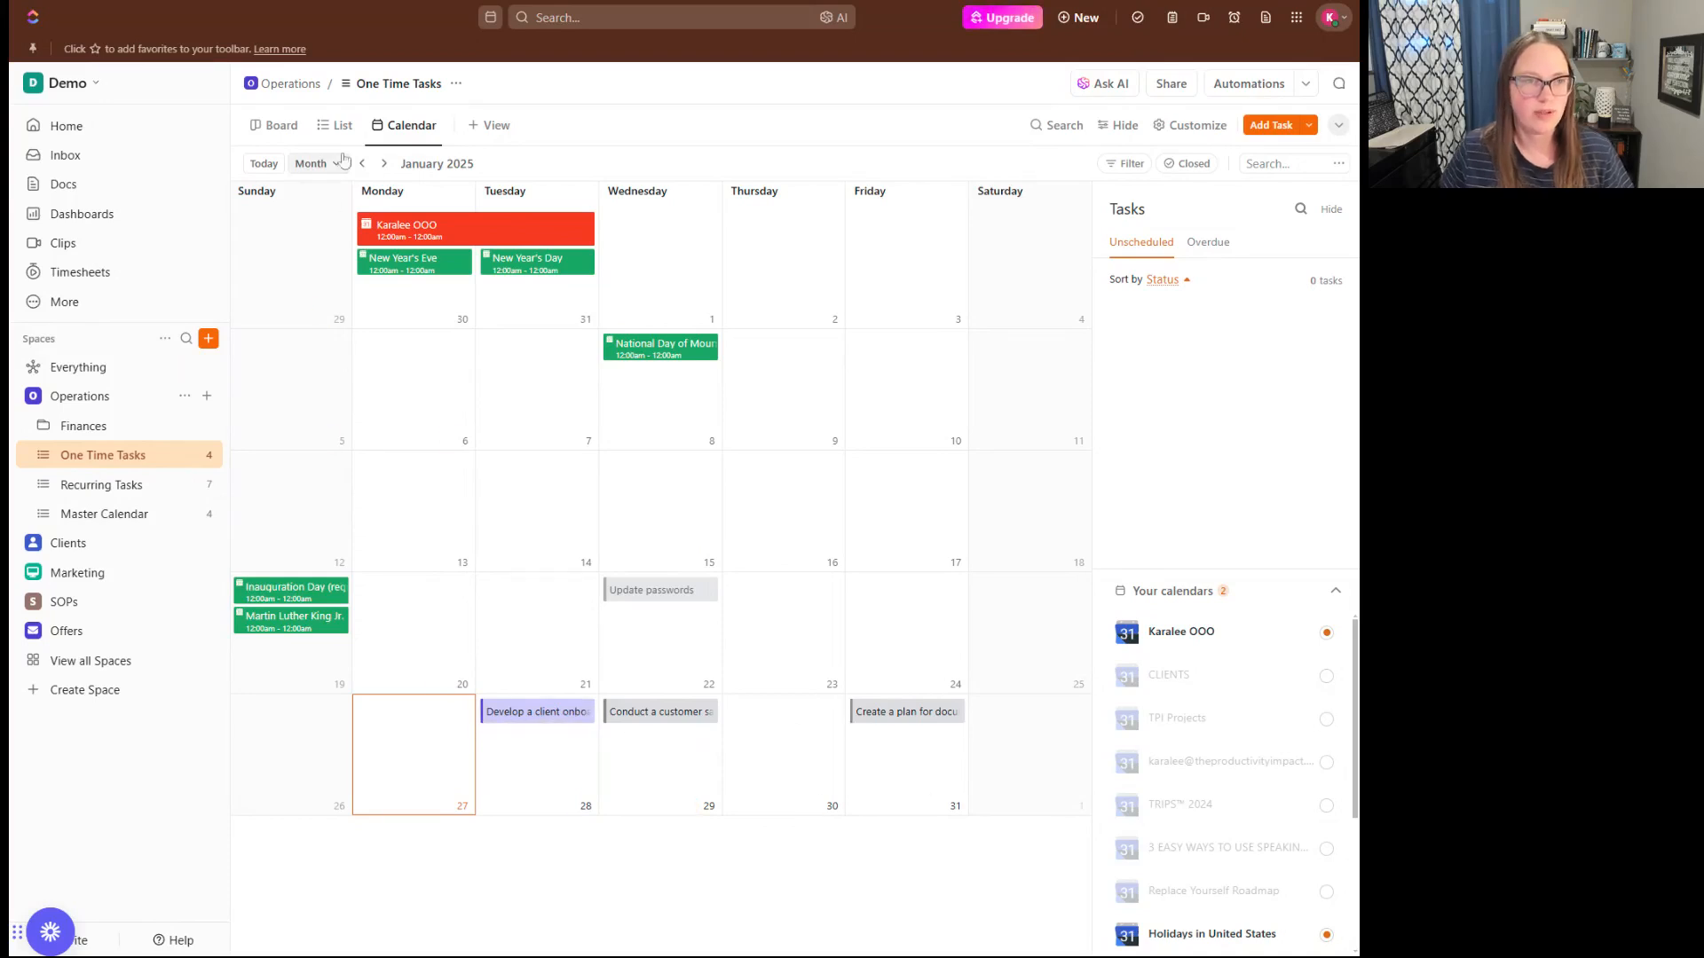
{"action": "left_click", "coordinate": [338, 125]}
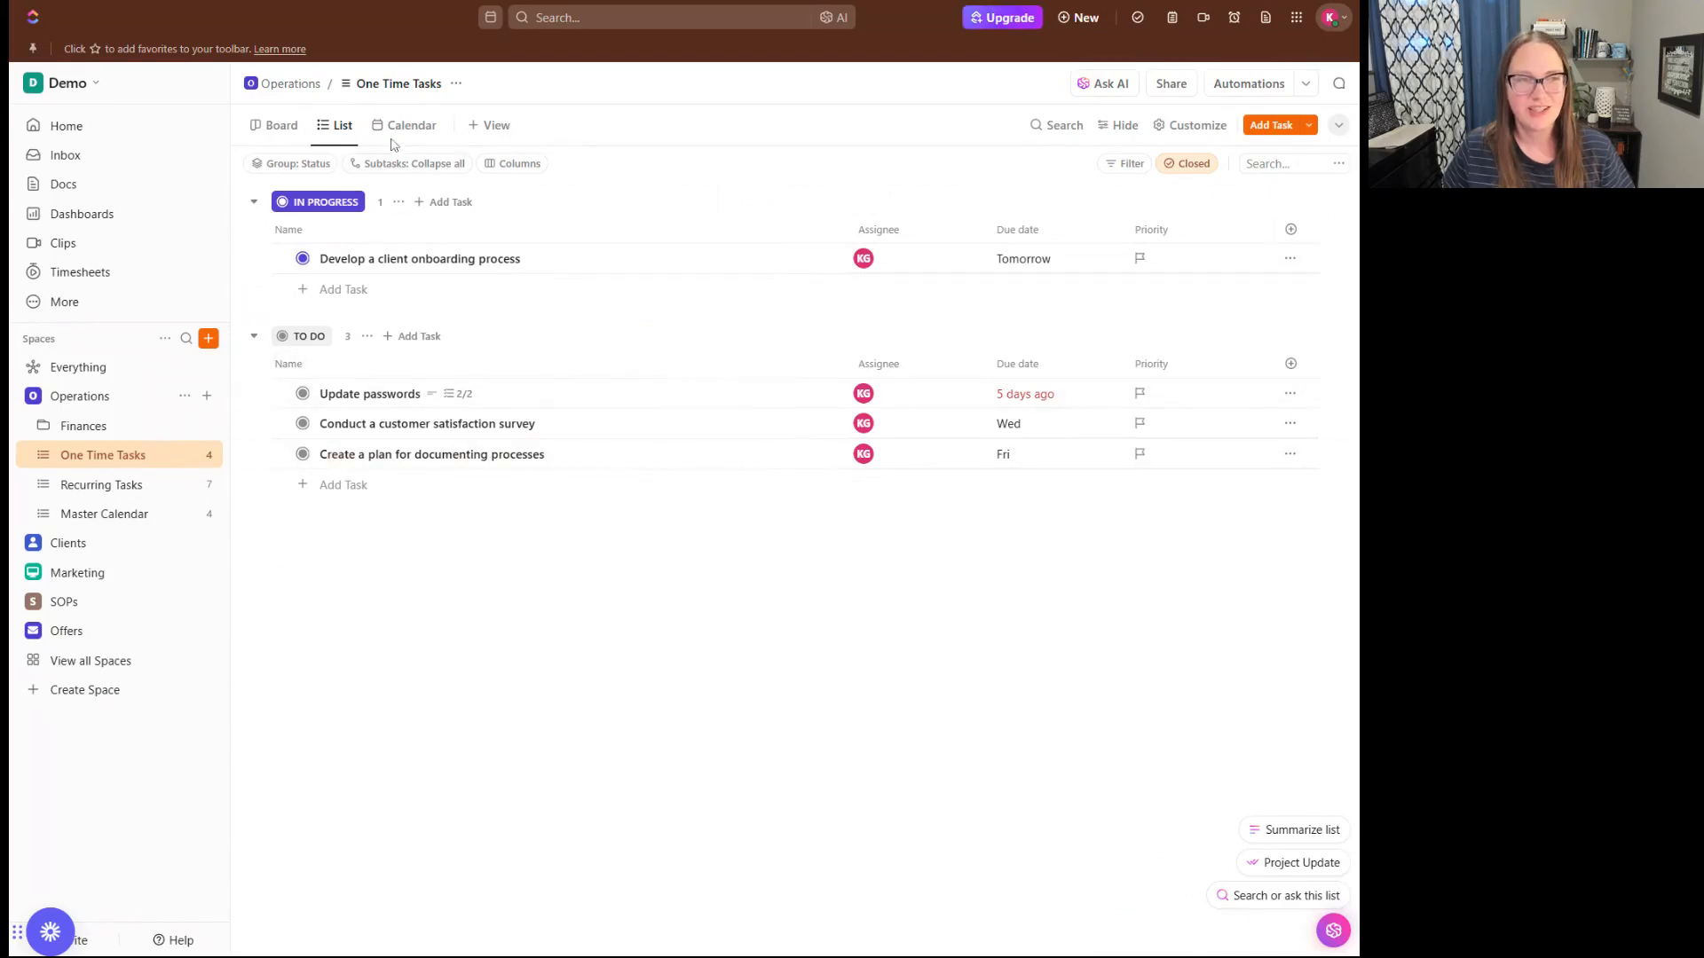
Add a Table view to the One Time Tasks list and delete that view again.
{"action": "left_click", "coordinate": [484, 125]}
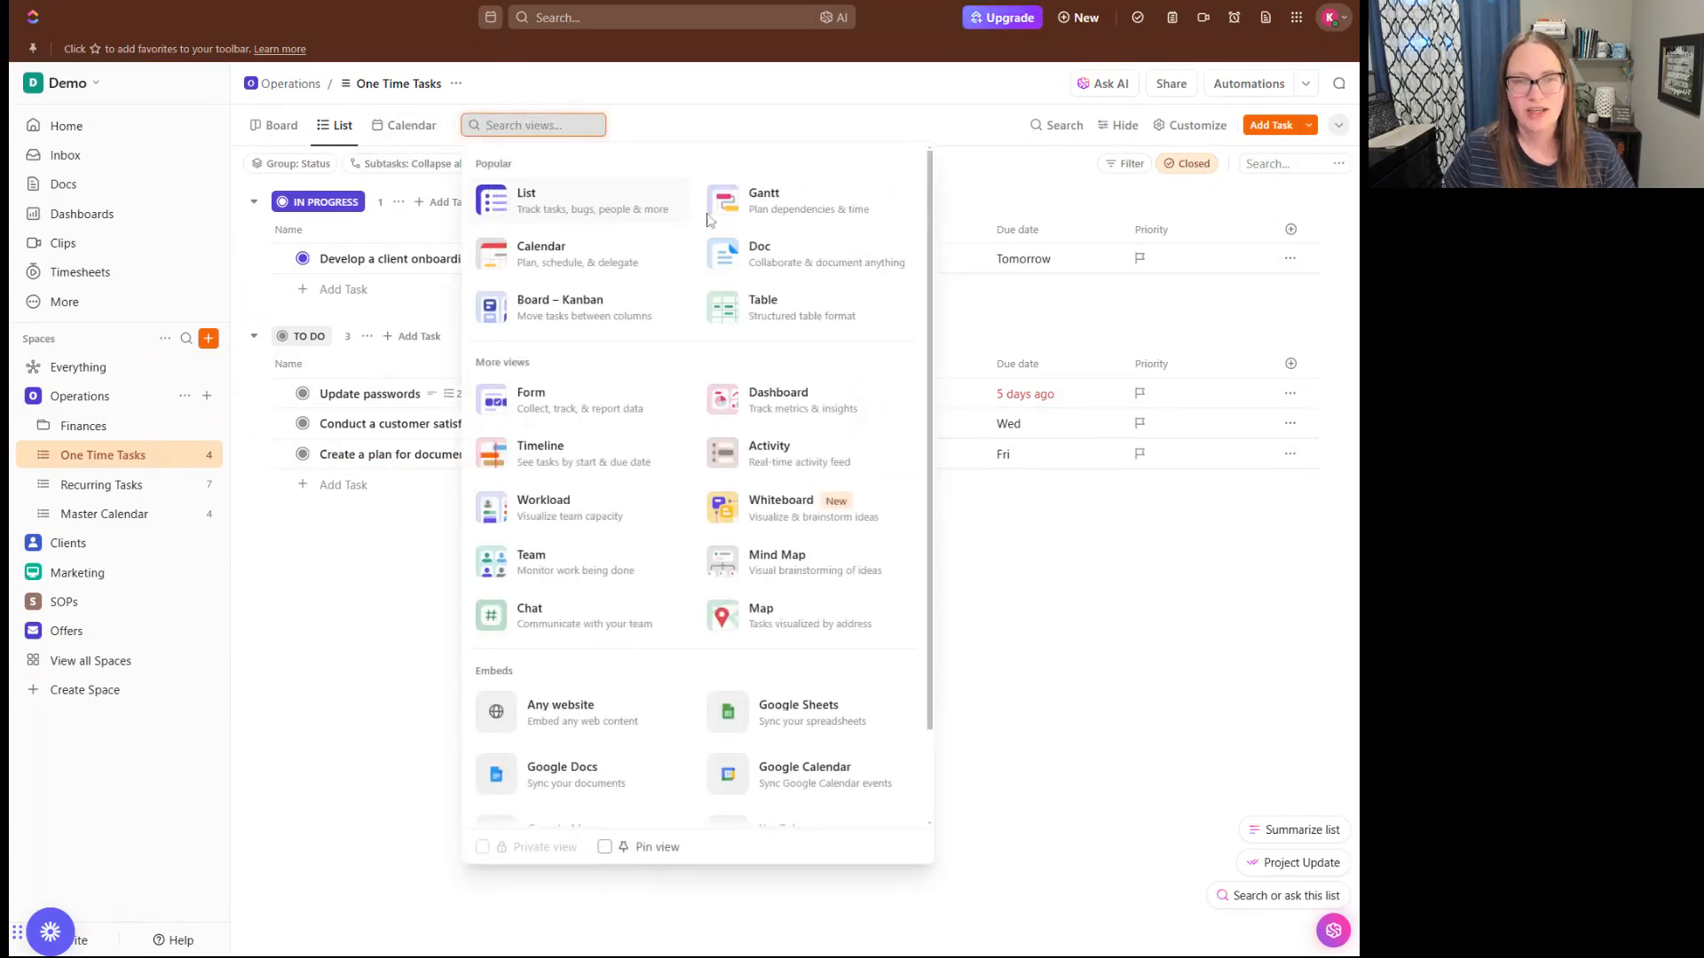
{"action": "left_click", "coordinate": [794, 323]}
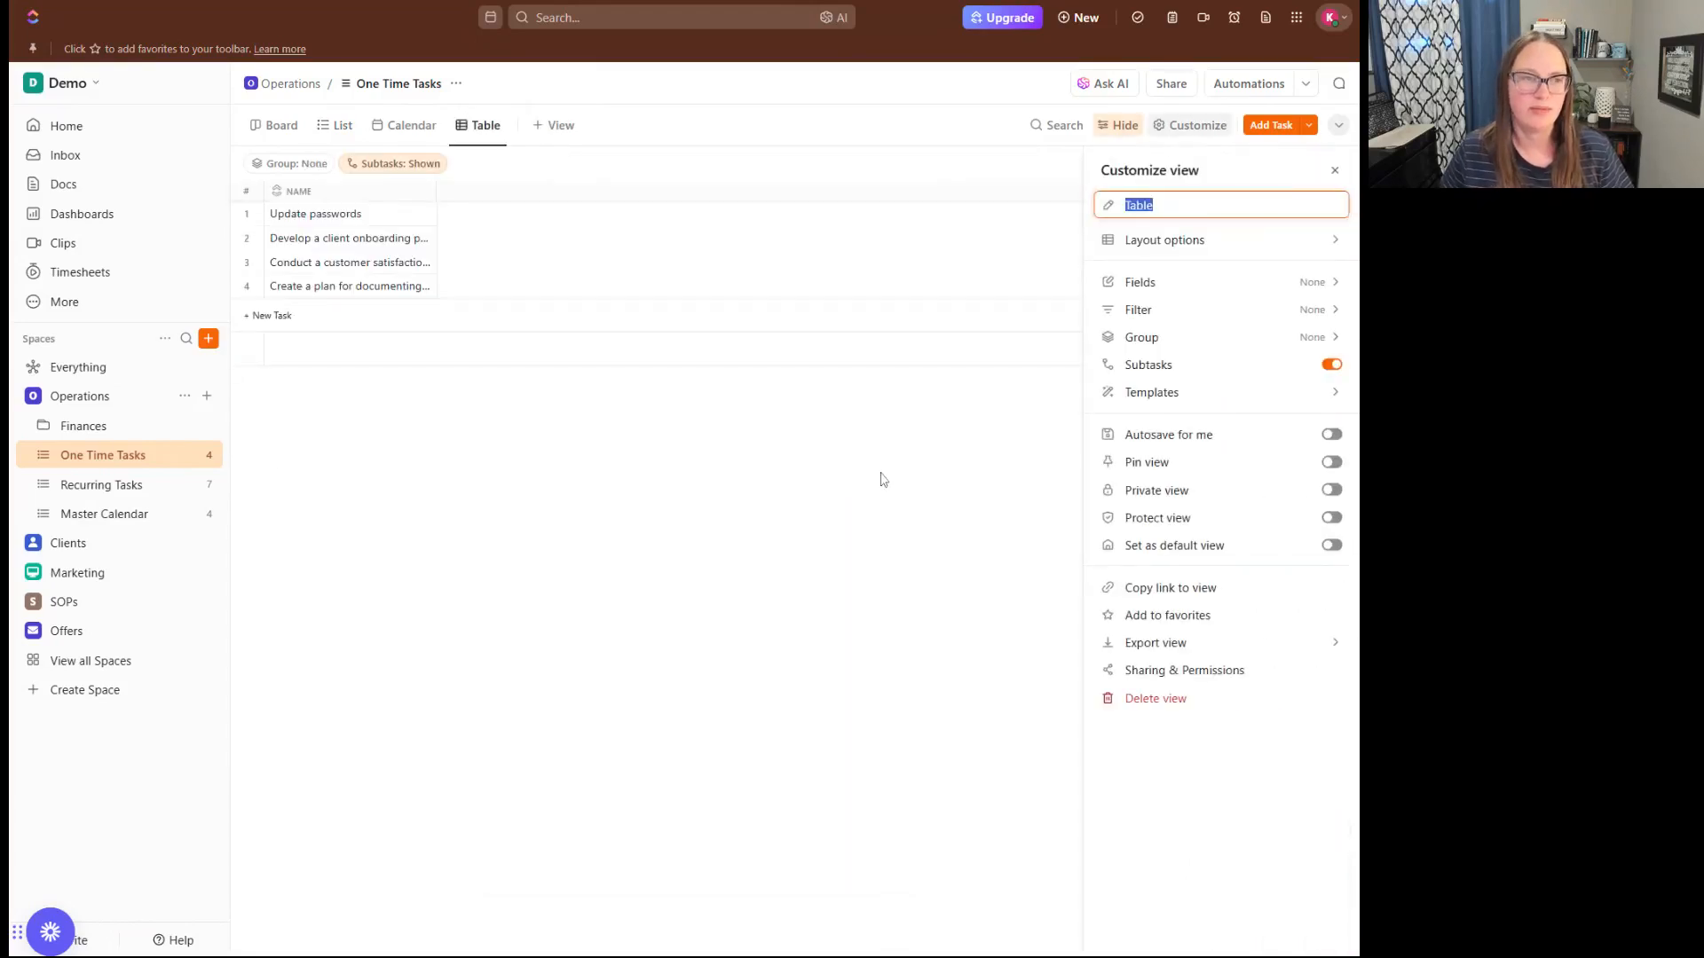
{"action": "left_click", "coordinate": [1334, 169]}
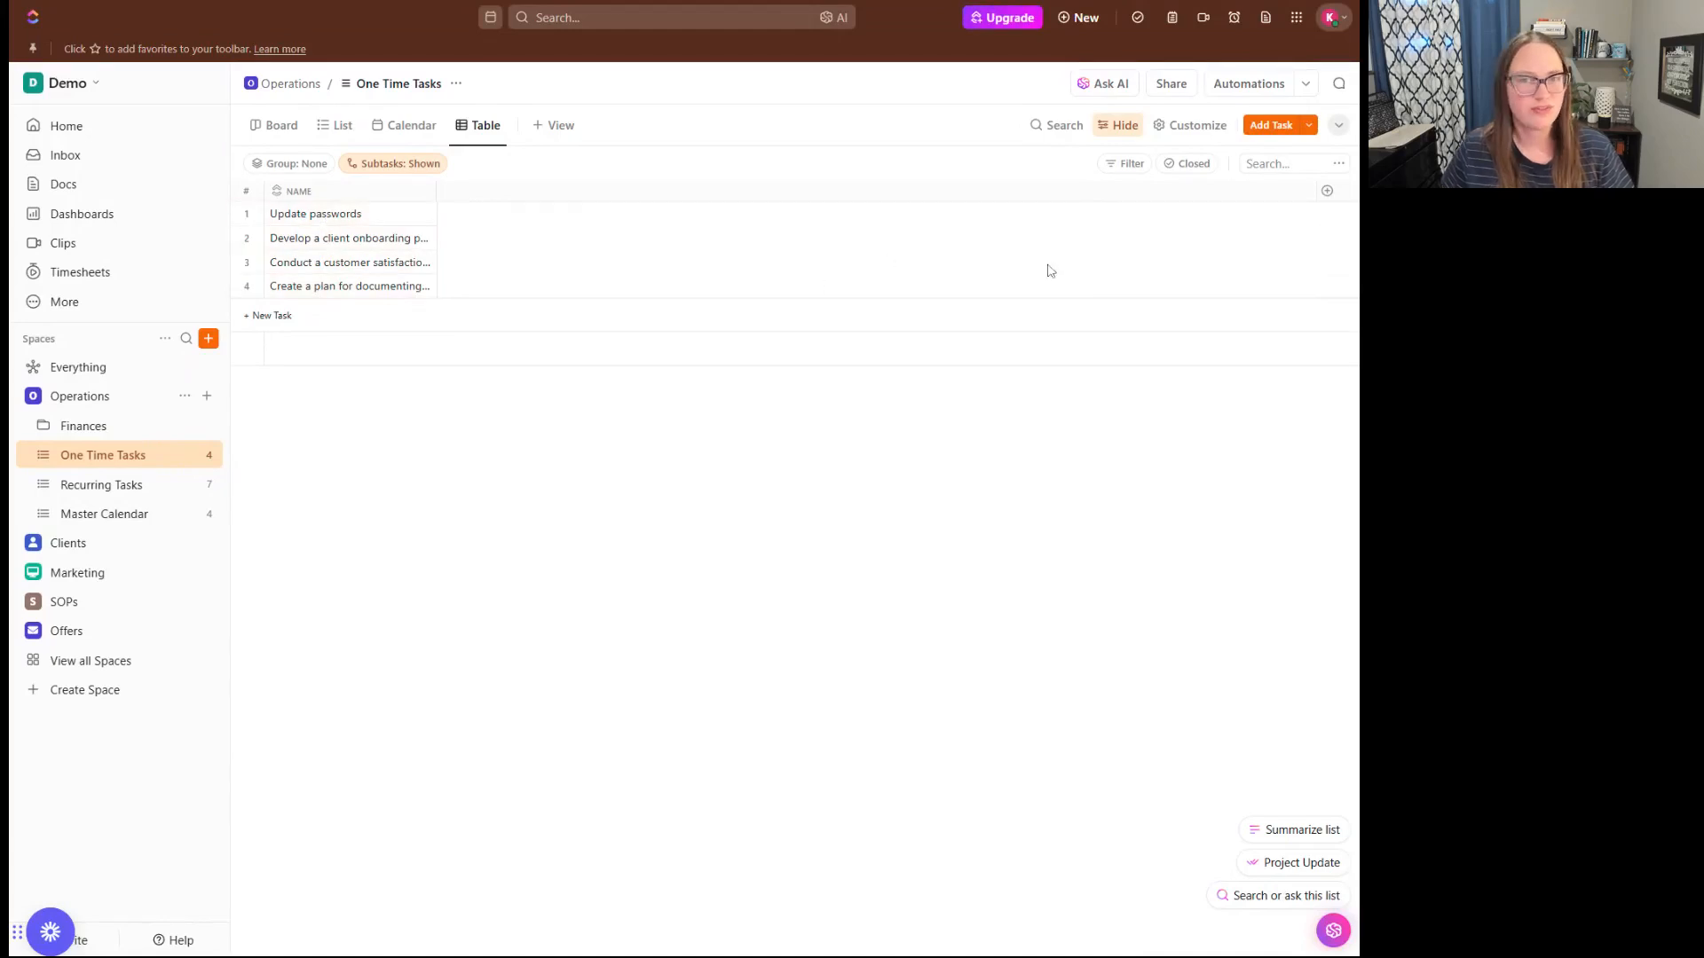
{"action": "left_click", "coordinate": [485, 130]}
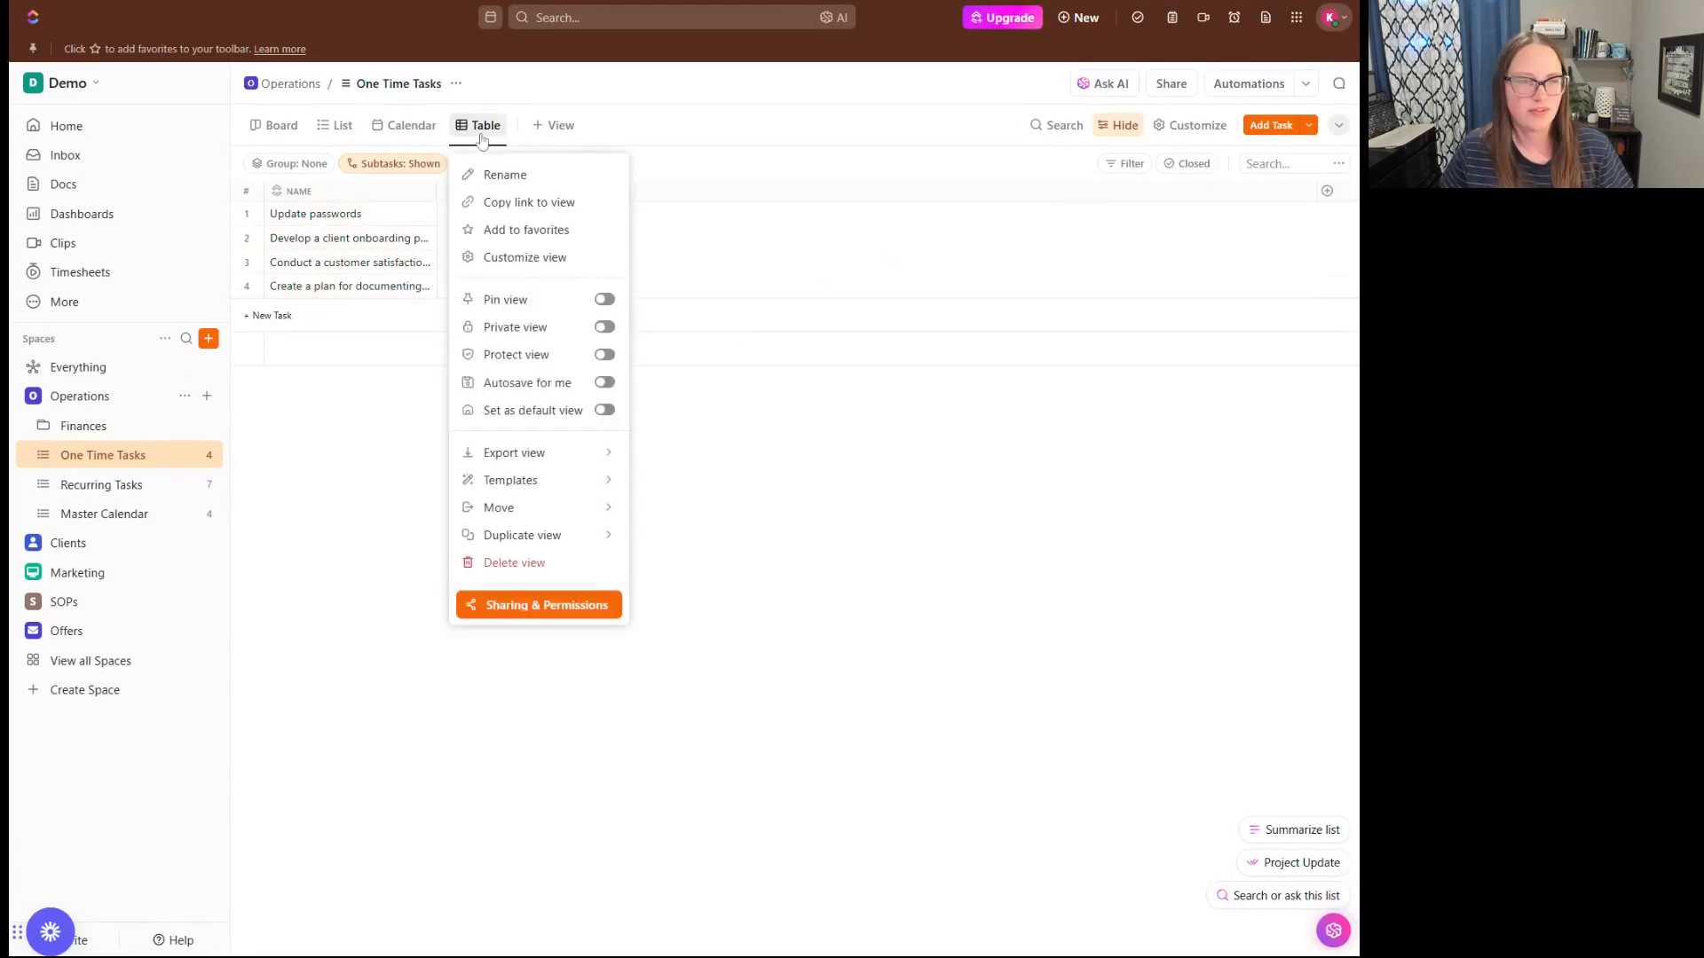
{"action": "left_click", "coordinate": [506, 564]}
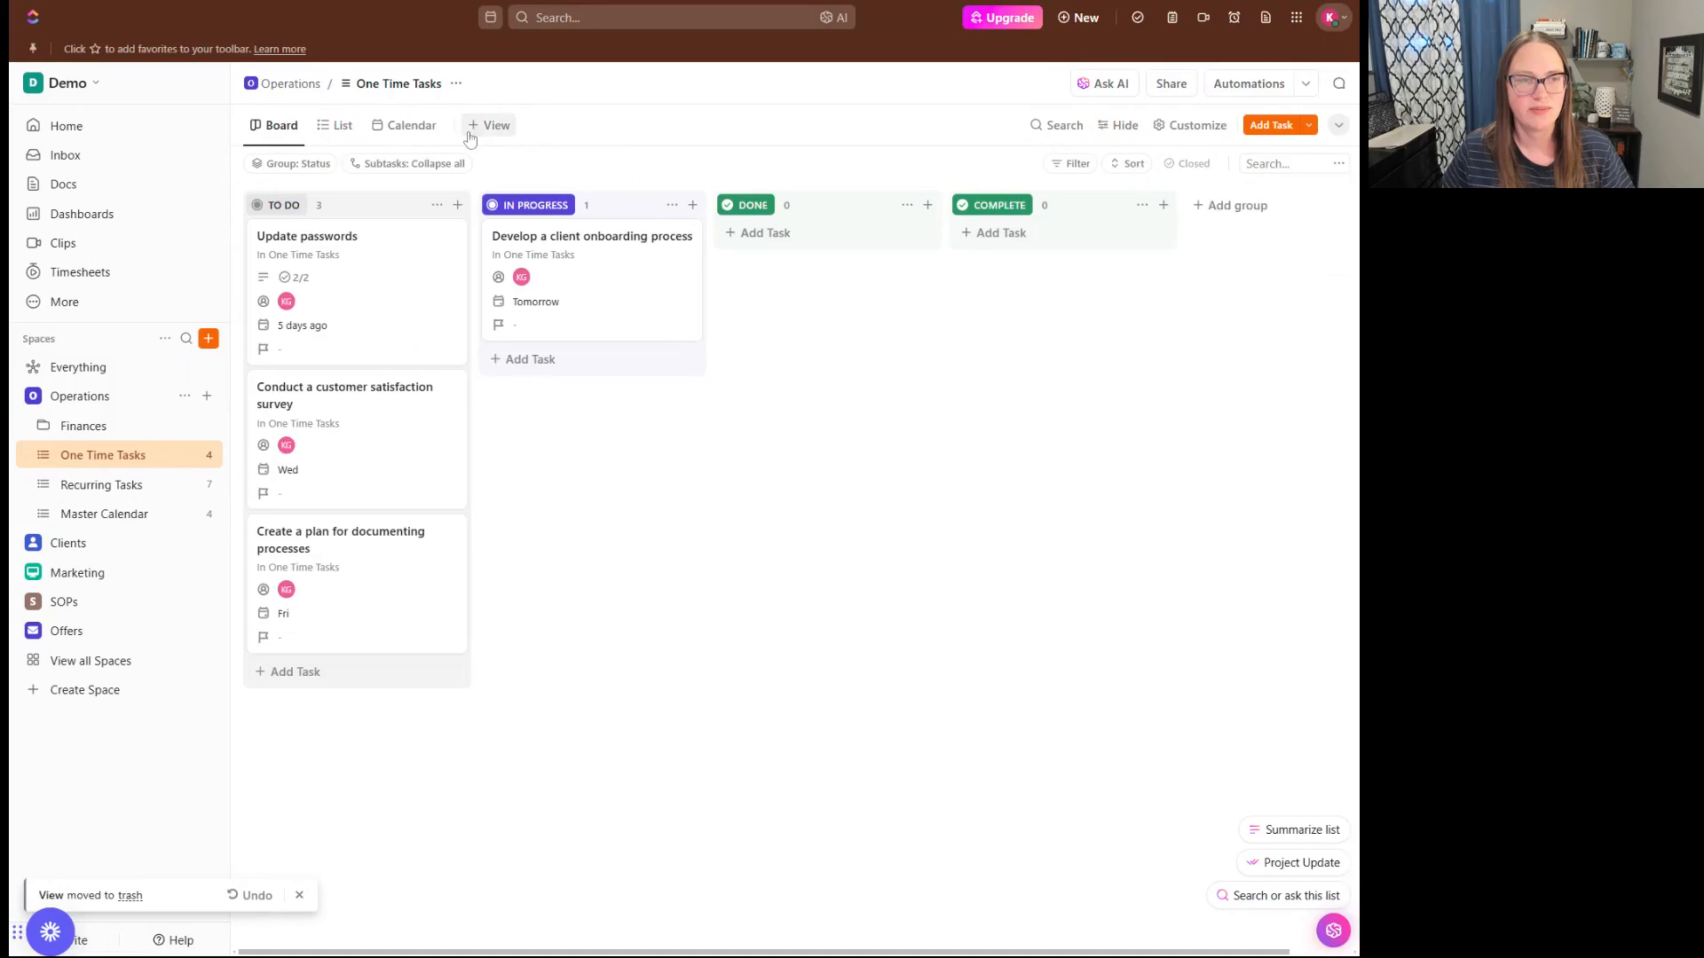
{"action": "left_click", "coordinate": [497, 125]}
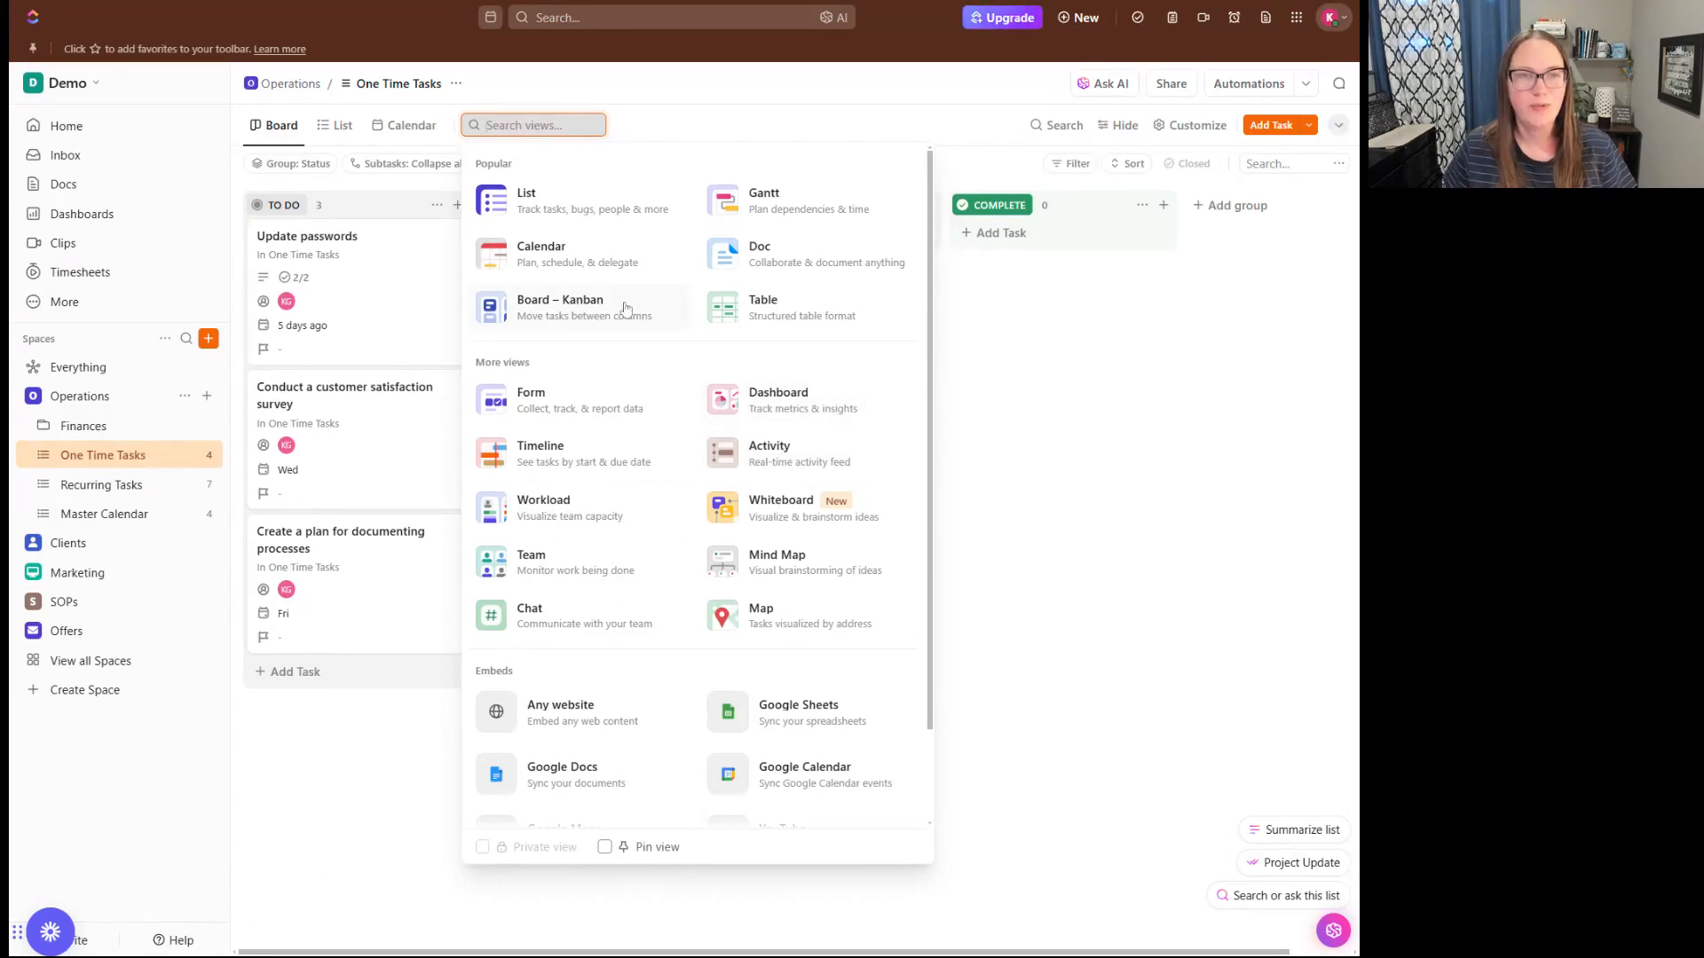
{"action": "left_click", "coordinate": [1102, 396]}
Customize the List view's layout options by turning on Wrap text and Subtask parent names.
{"action": "left_click", "coordinate": [342, 125]}
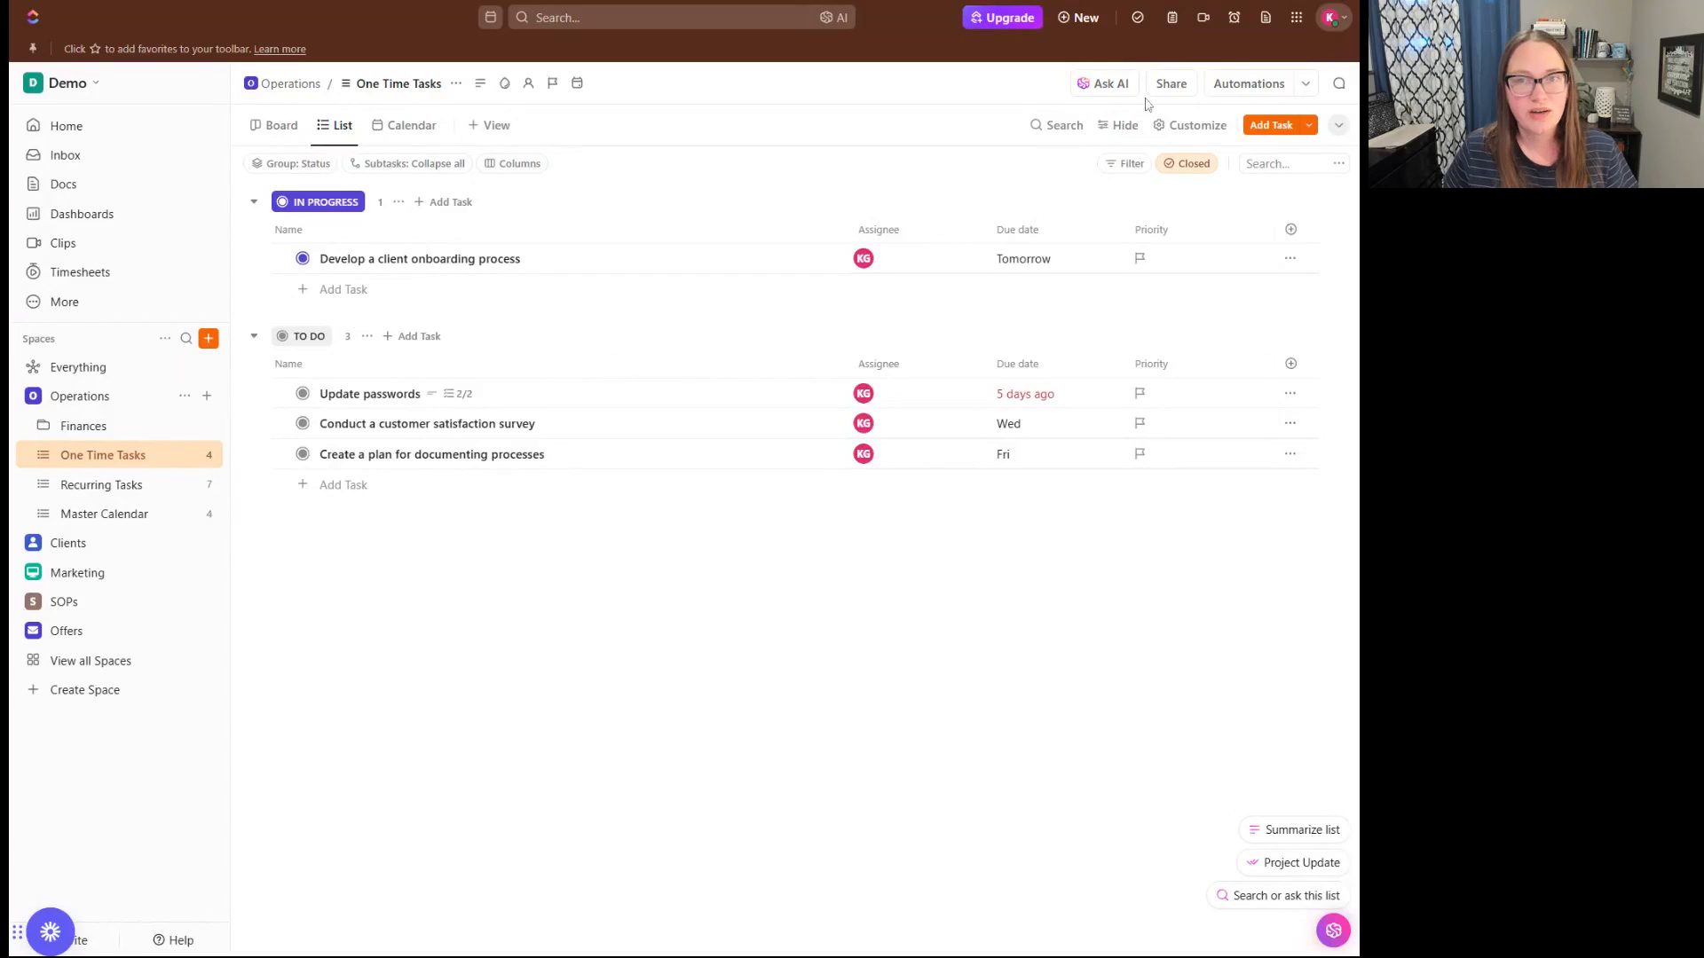
{"action": "left_click", "coordinate": [1180, 130]}
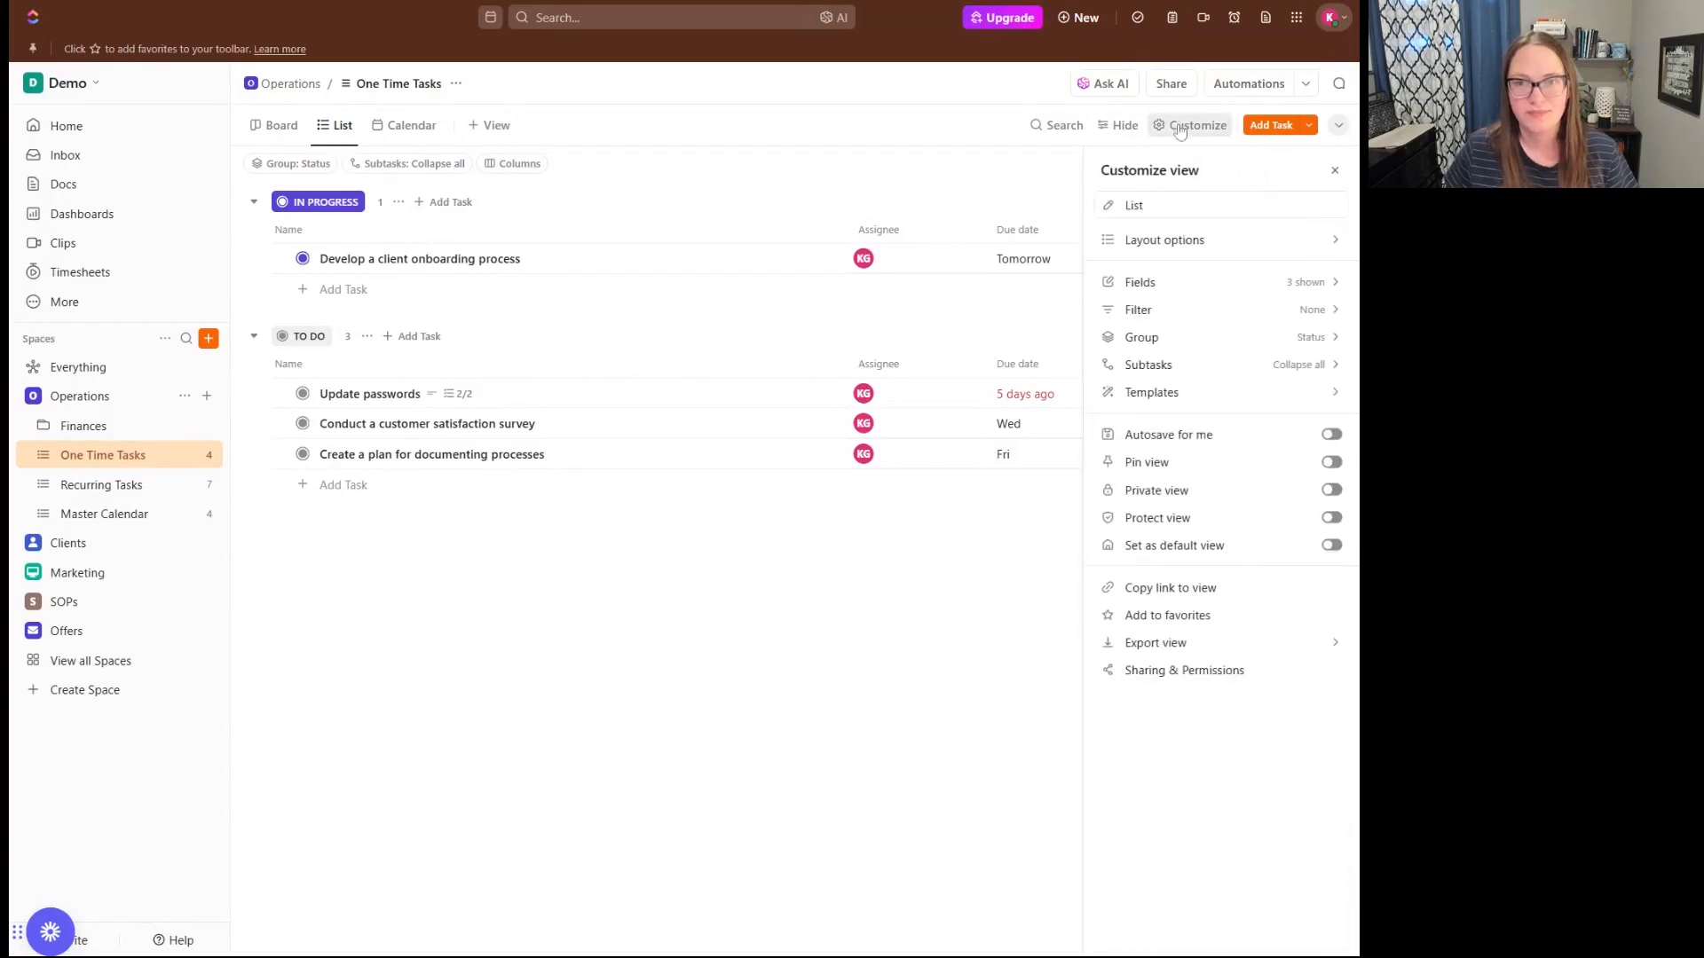
{"action": "double_click", "coordinate": [1134, 205]}
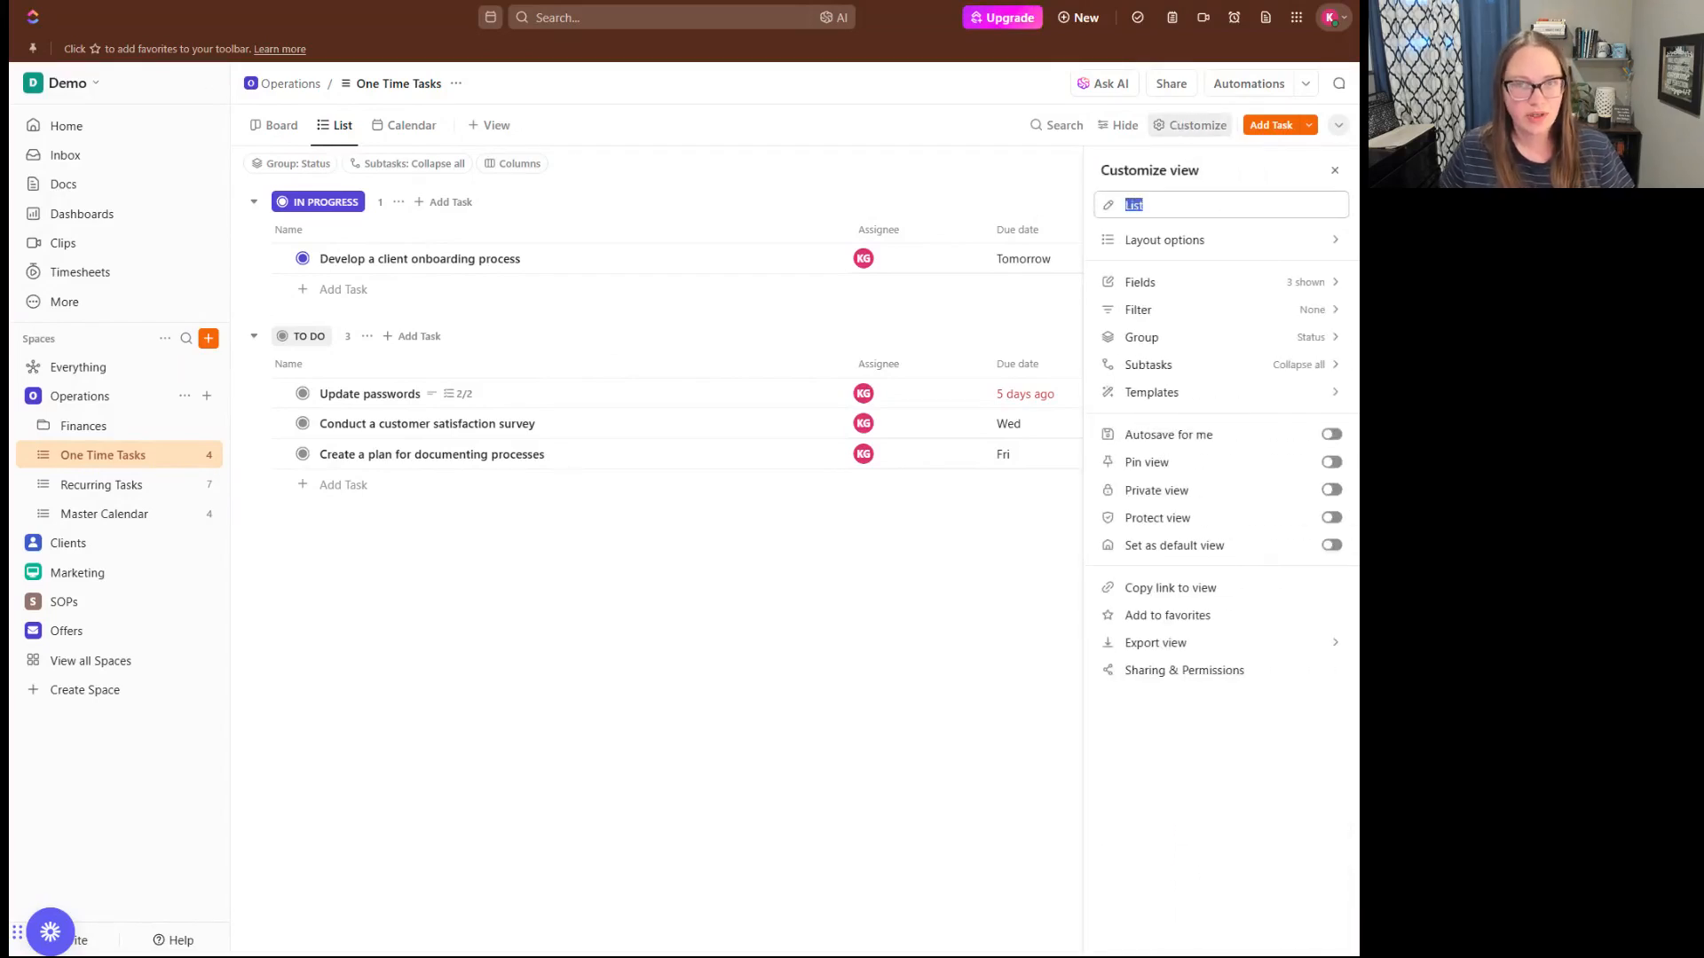
{"action": "left_click", "coordinate": [1146, 205]}
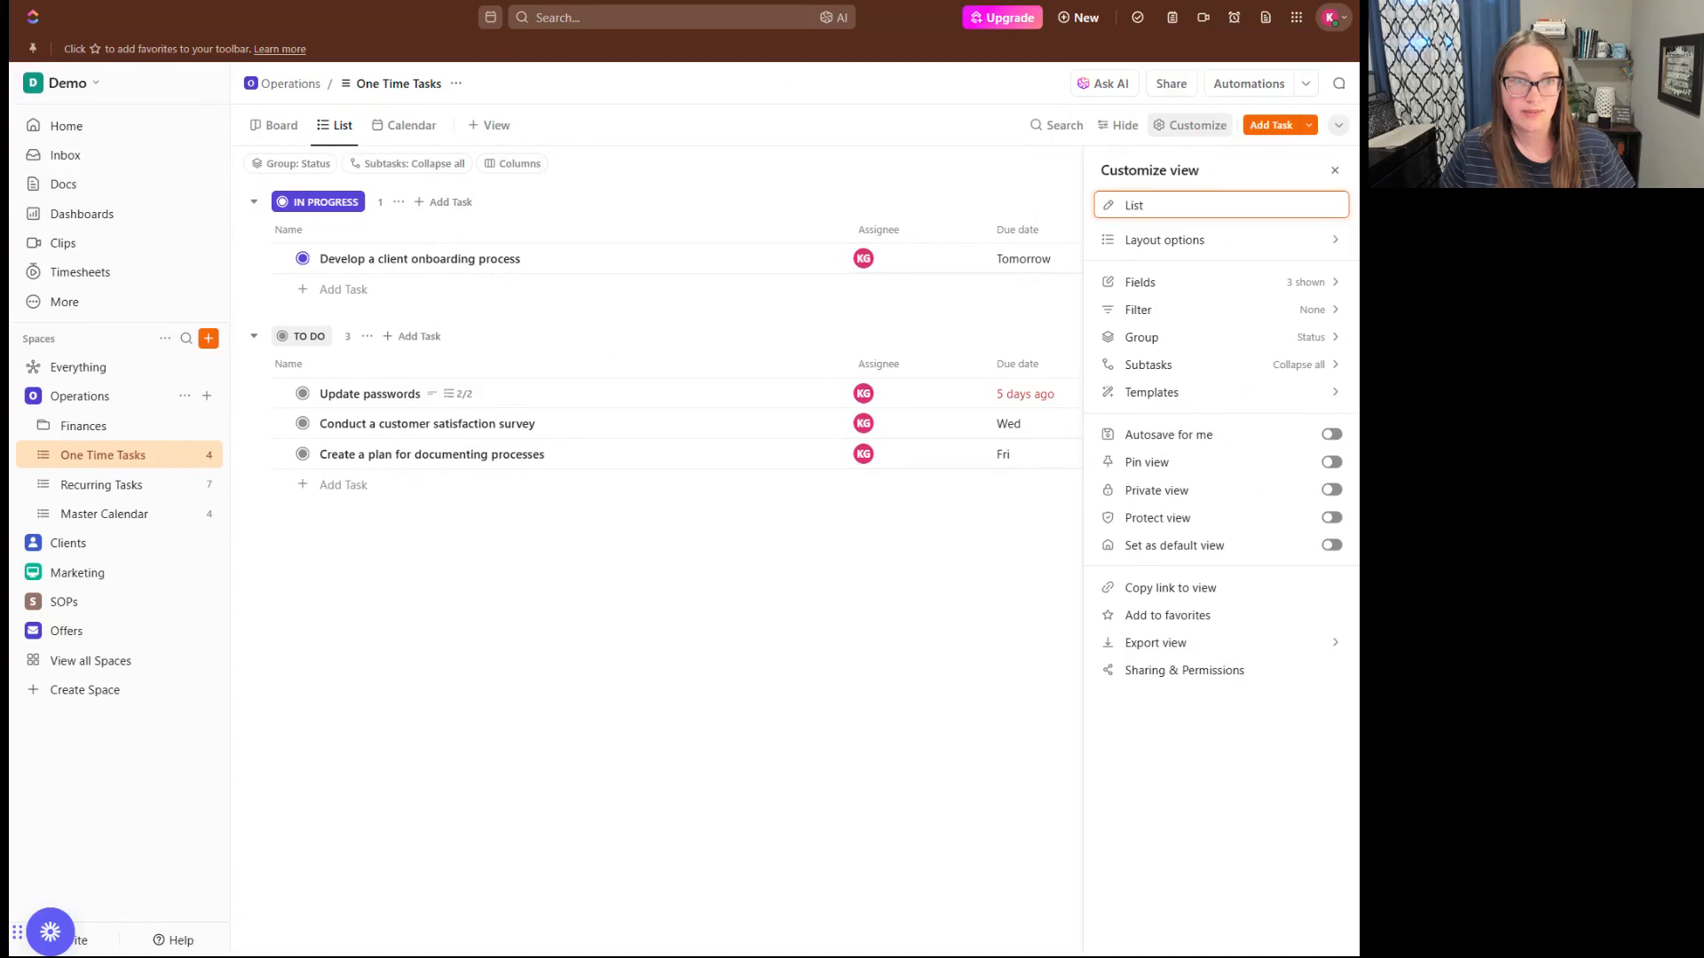
{"action": "left_click", "coordinate": [1195, 242]}
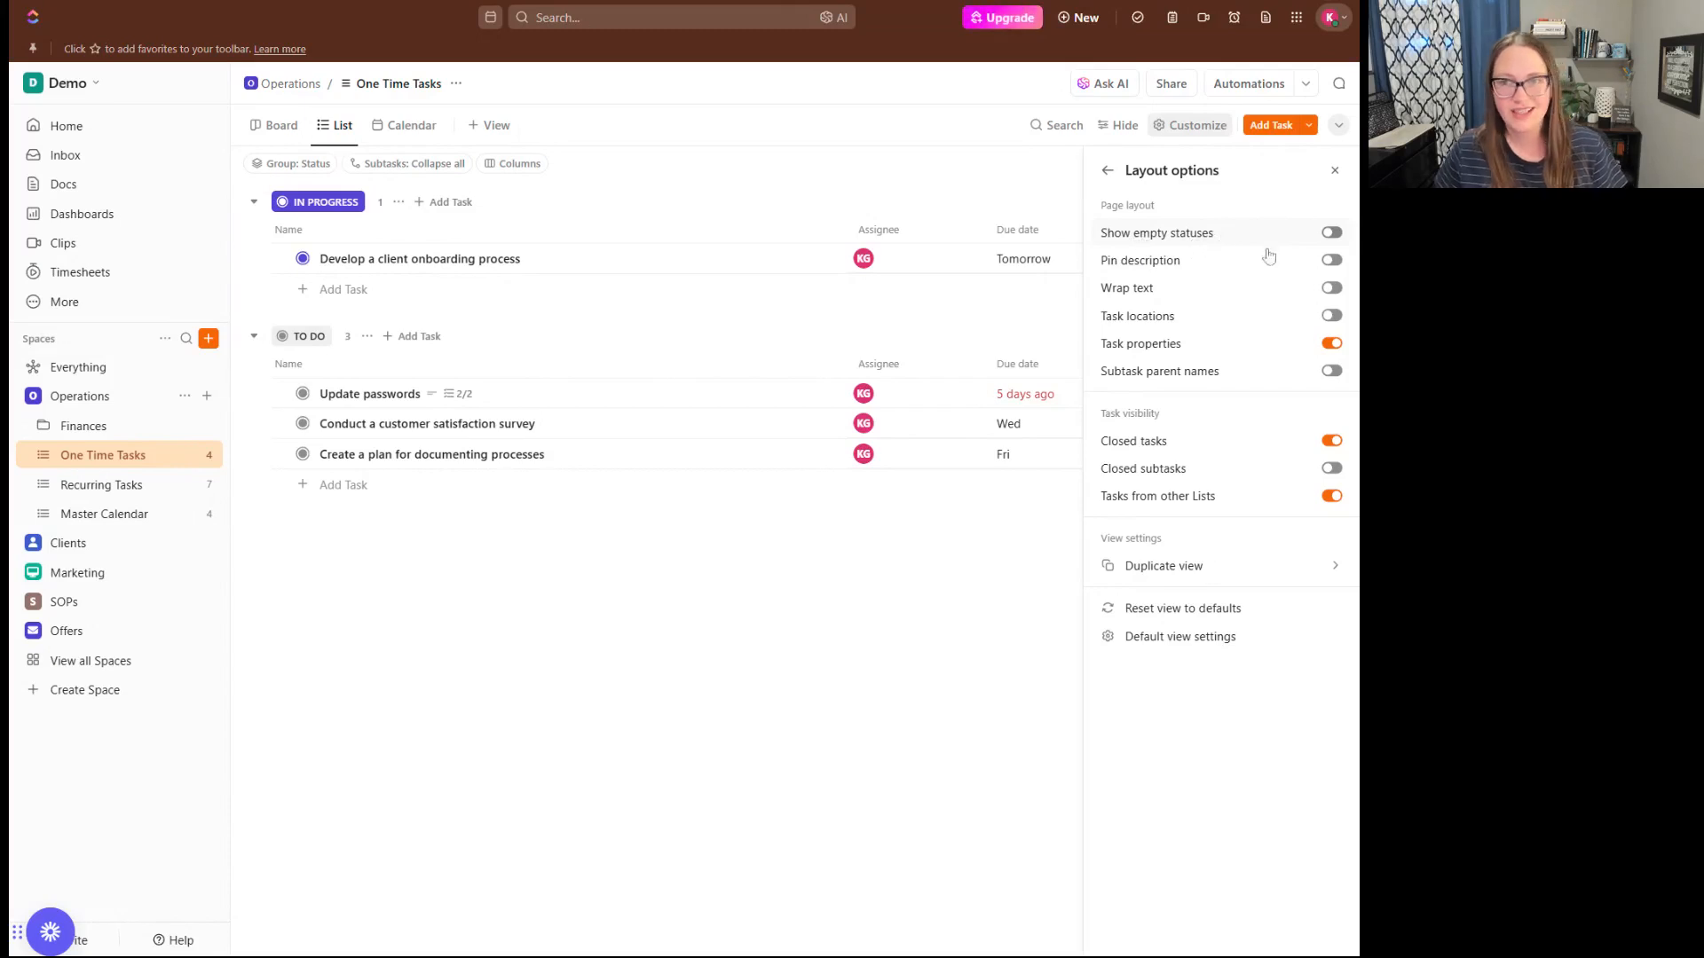
{"action": "left_click", "coordinate": [1330, 373]}
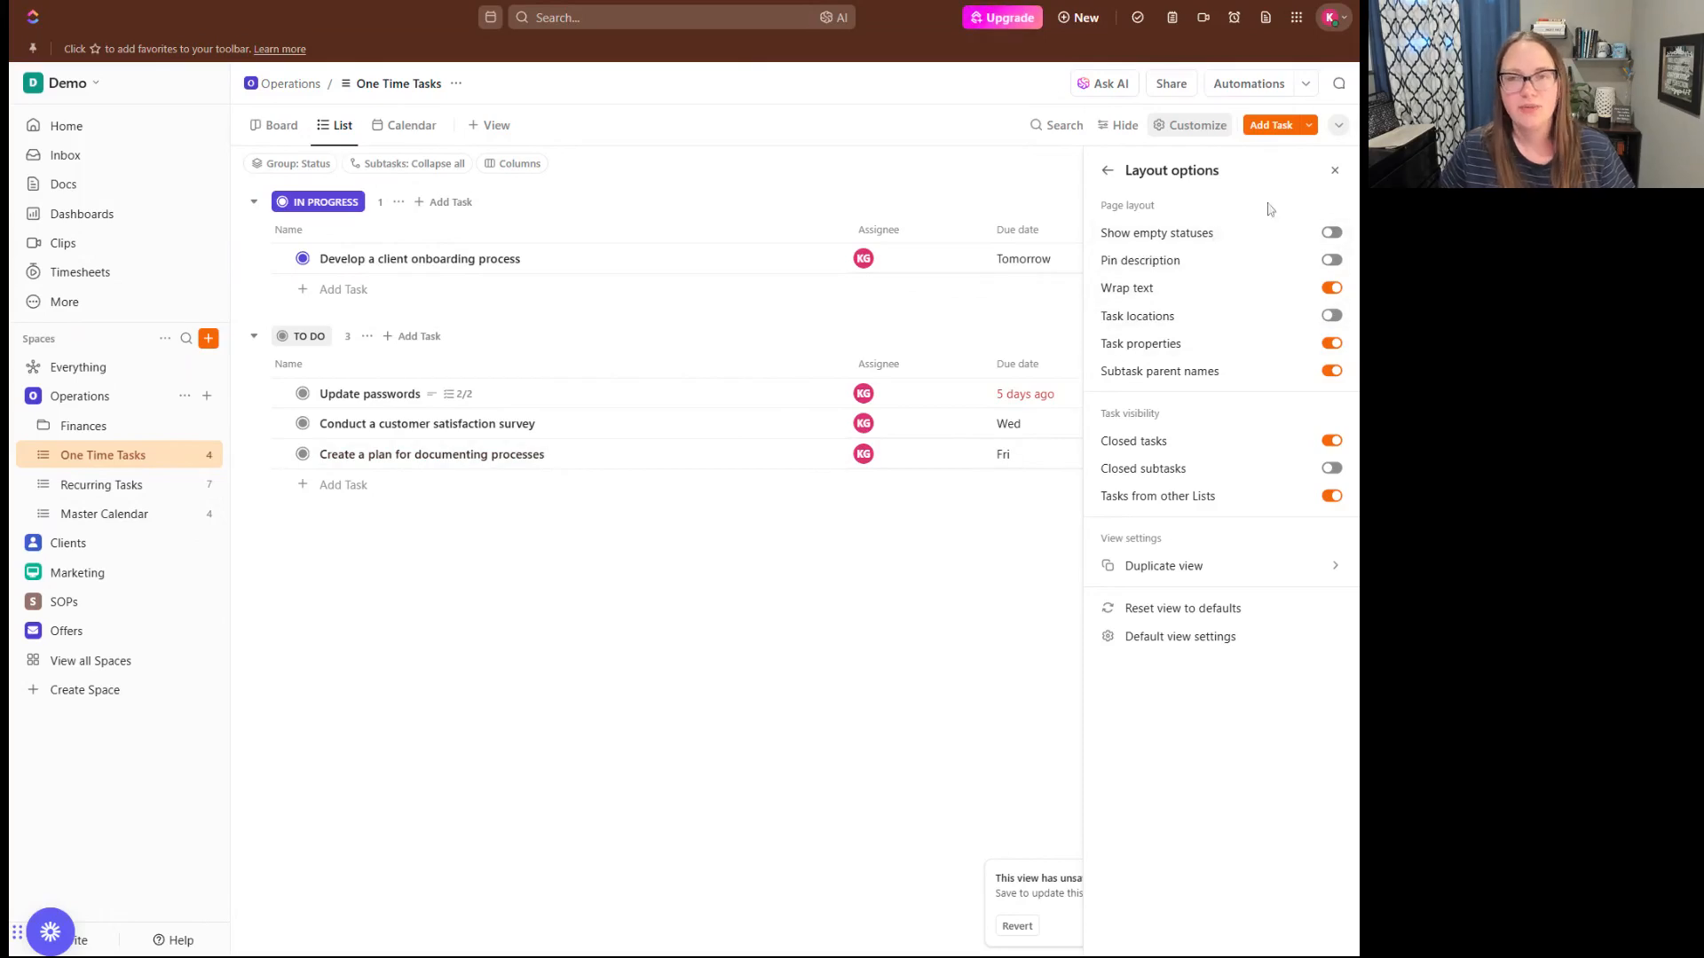
Review the shown, popular, hidden and workspace fields available for the List view.
{"action": "left_click", "coordinate": [1108, 171]}
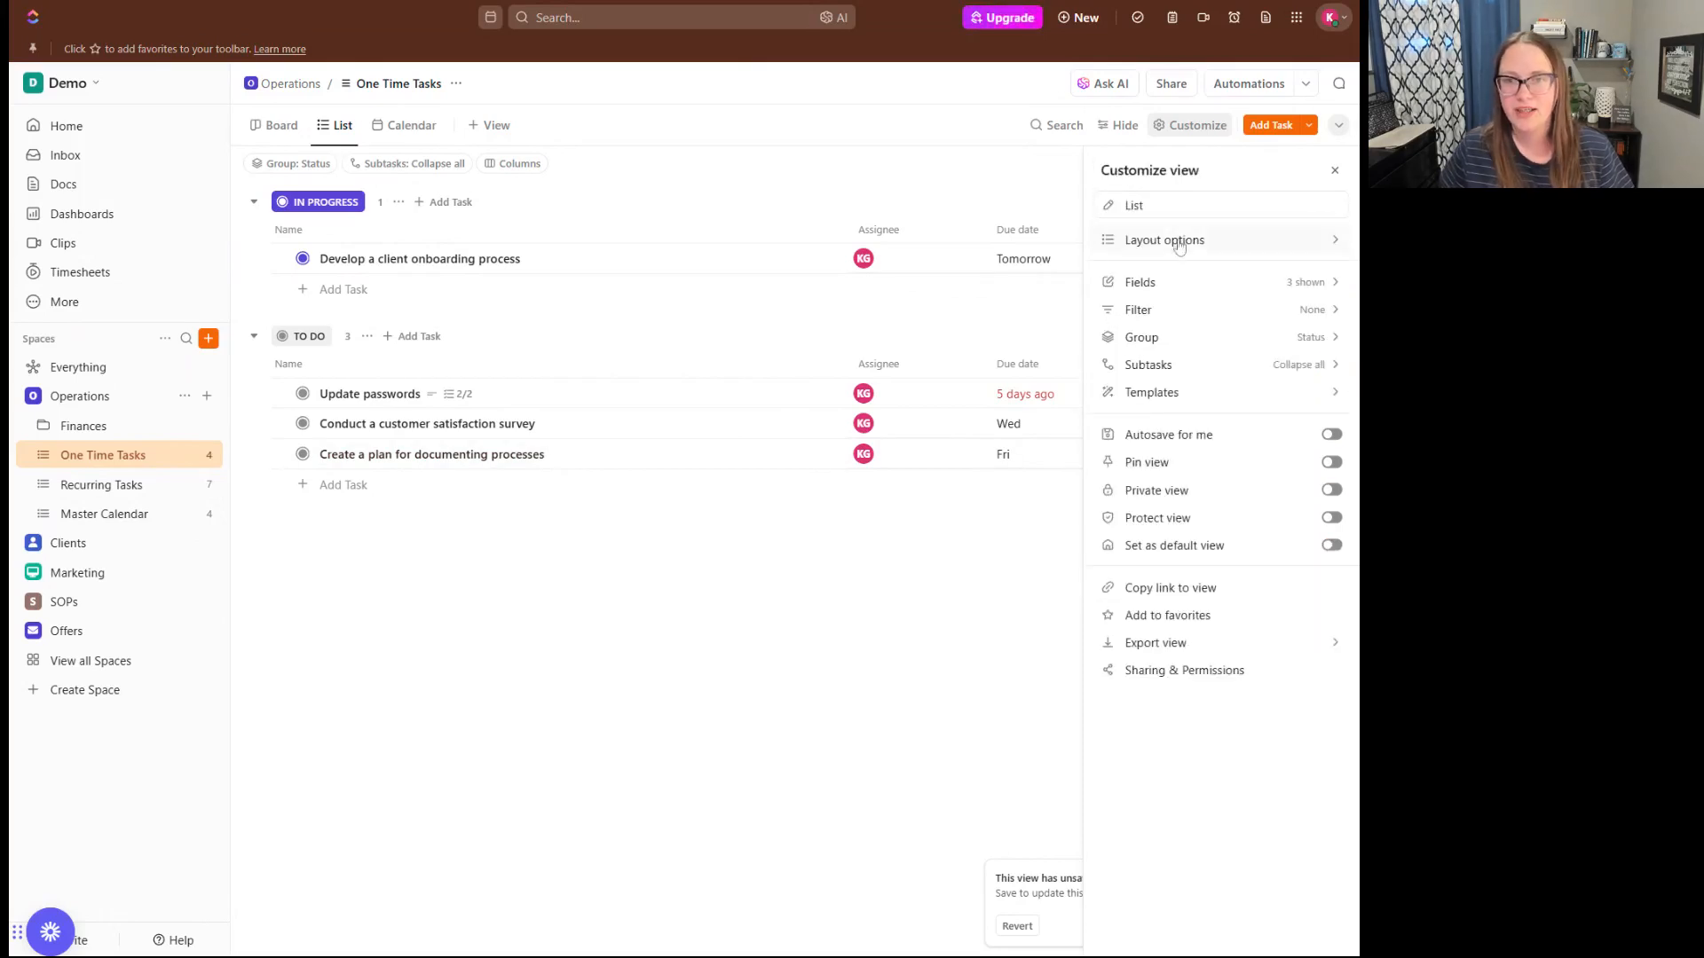
{"action": "left_click", "coordinate": [1322, 286]}
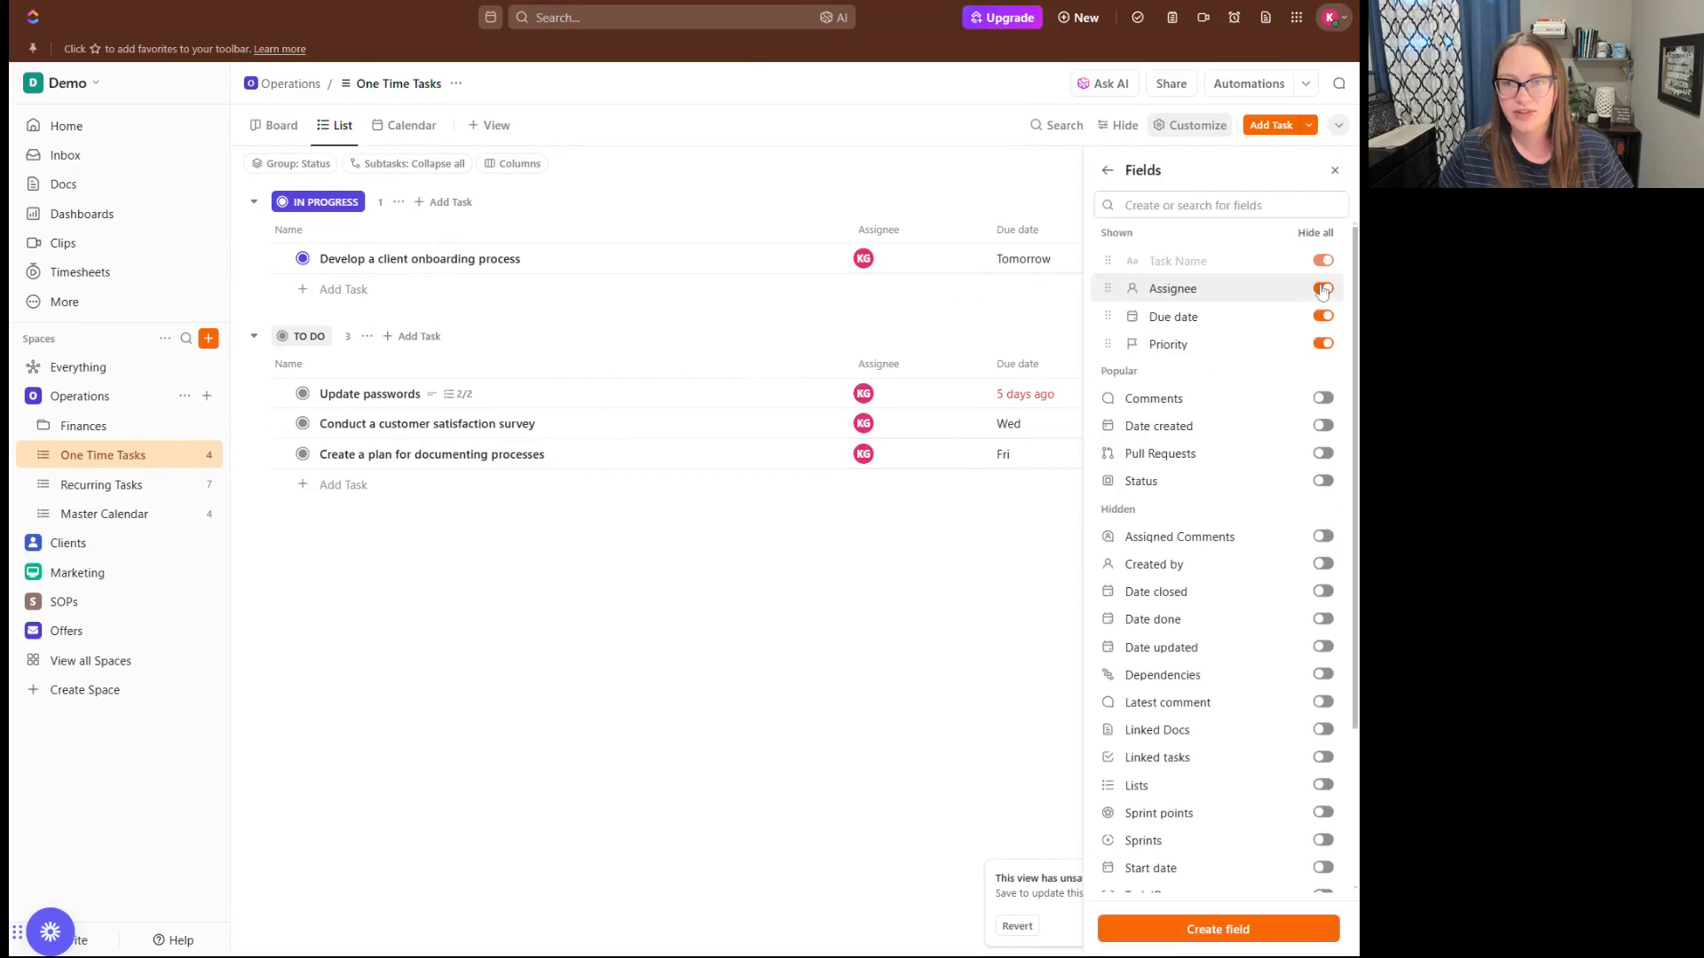
{"action": "scroll", "coordinate": [1225, 434], "scroll_direction": "down", "scroll_amount": 3}
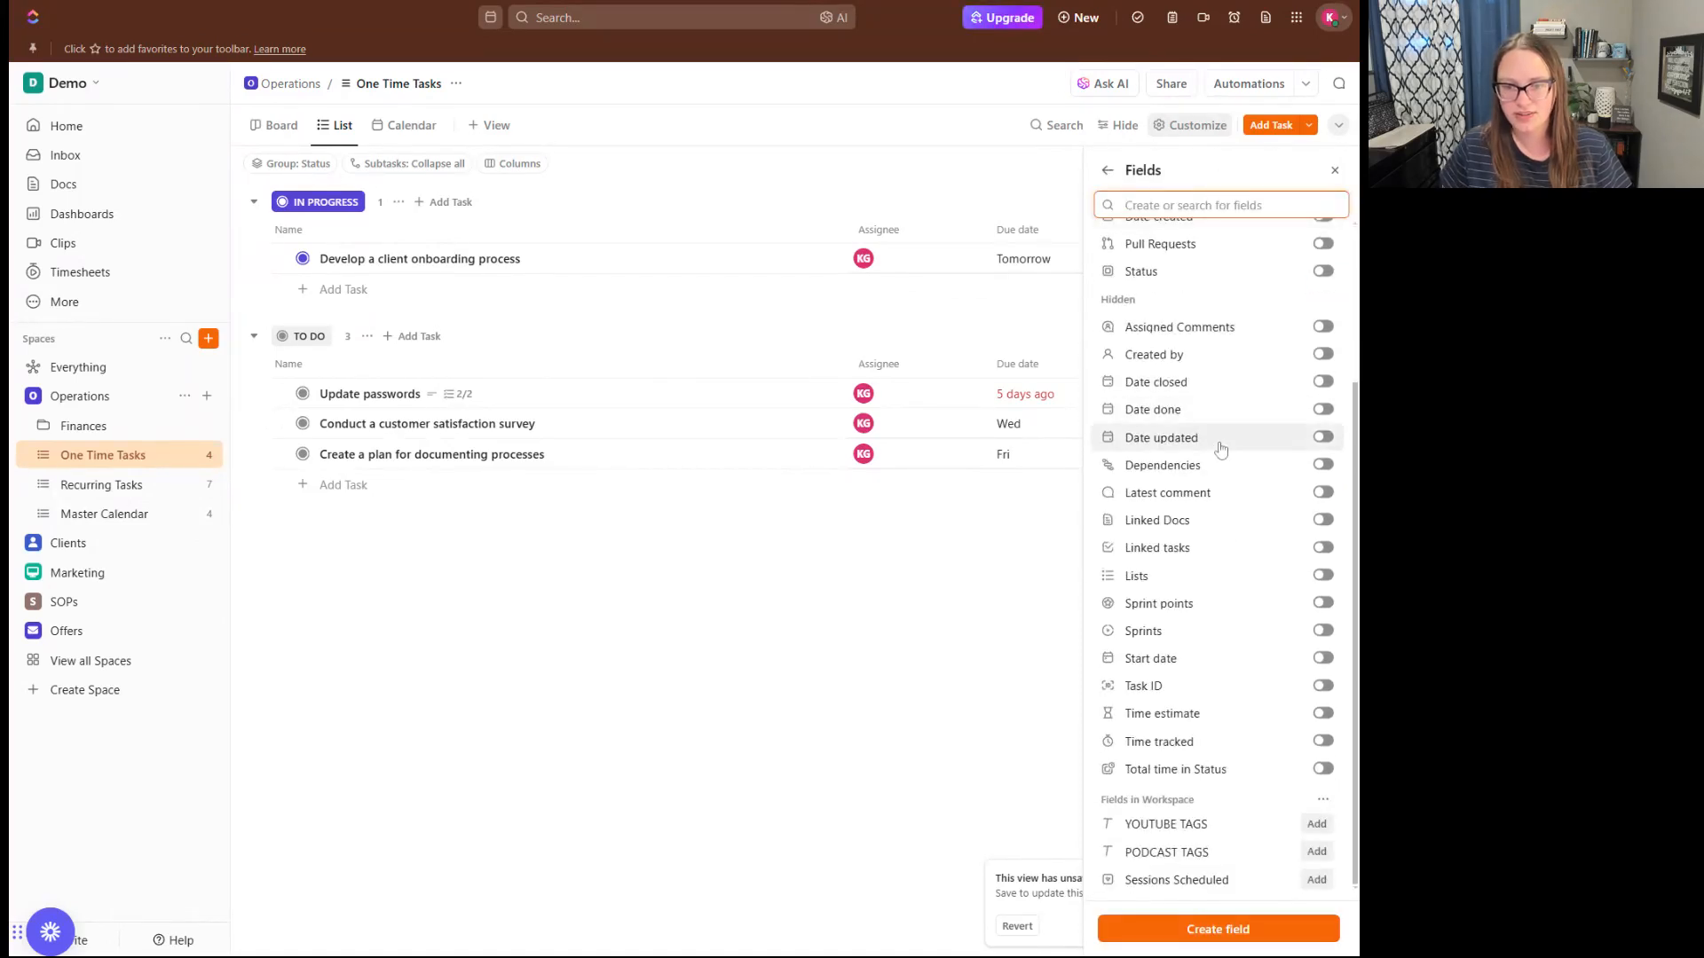
{"action": "scroll", "coordinate": [1221, 449], "scroll_direction": "up", "scroll_amount": 2}
{"action": "scroll", "coordinate": [1221, 470], "scroll_direction": "down", "scroll_amount": 2}
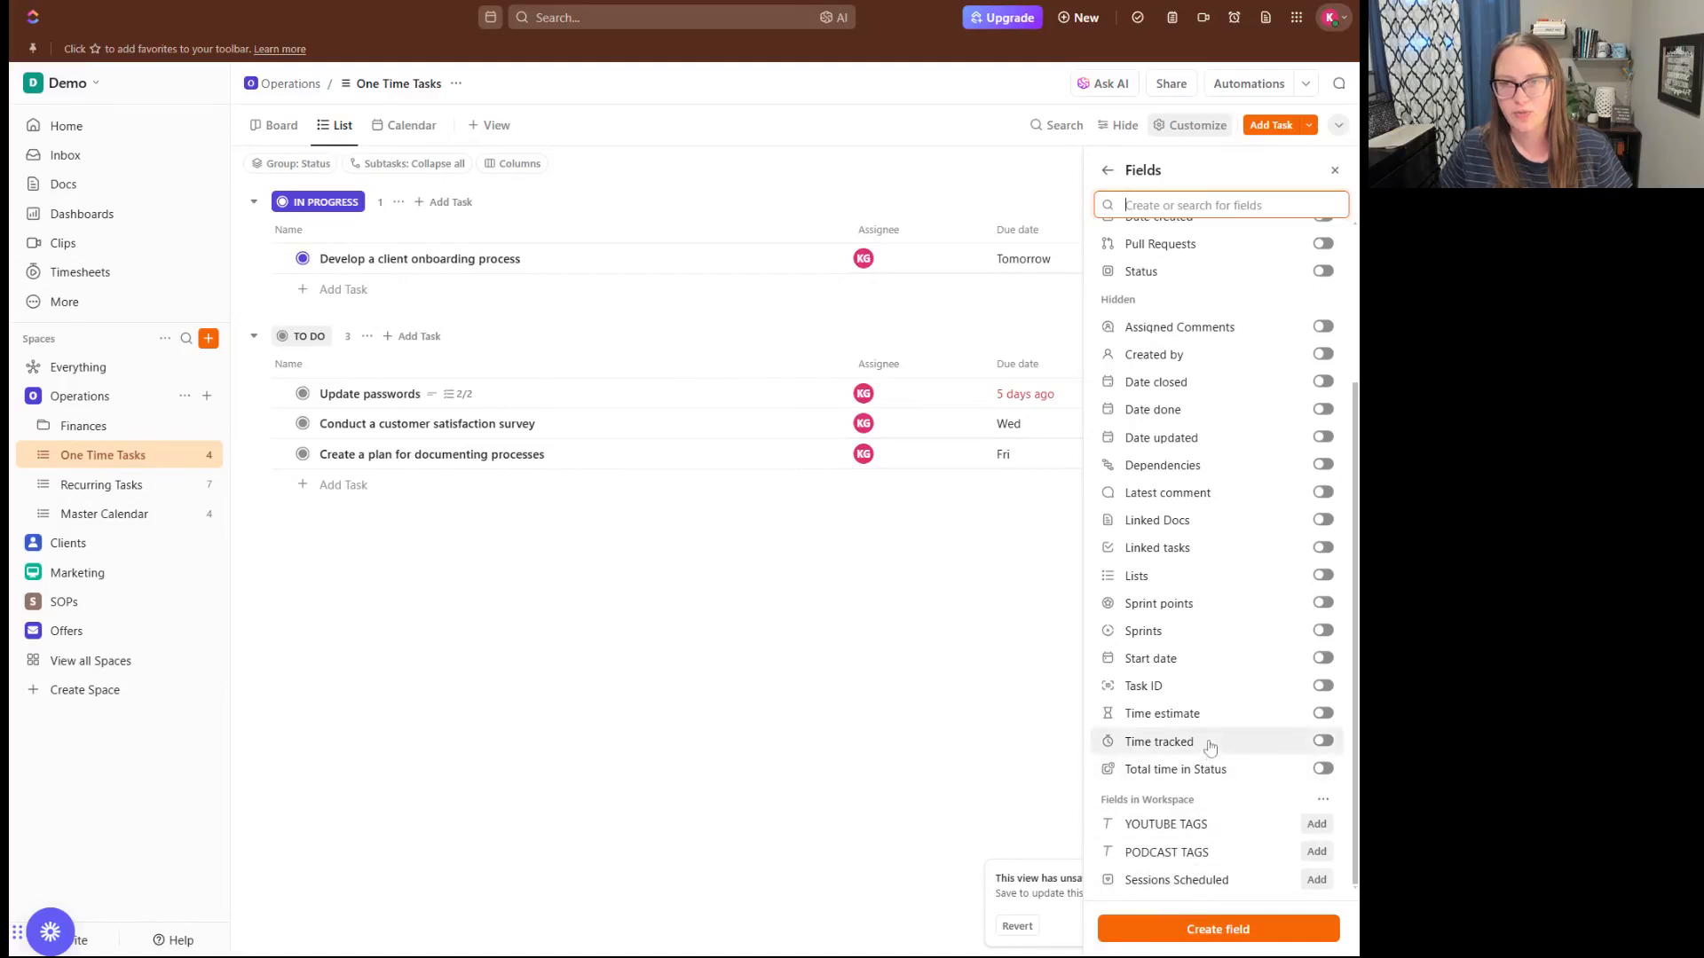
{"action": "scroll", "coordinate": [1207, 750], "scroll_direction": "up", "scroll_amount": 3}
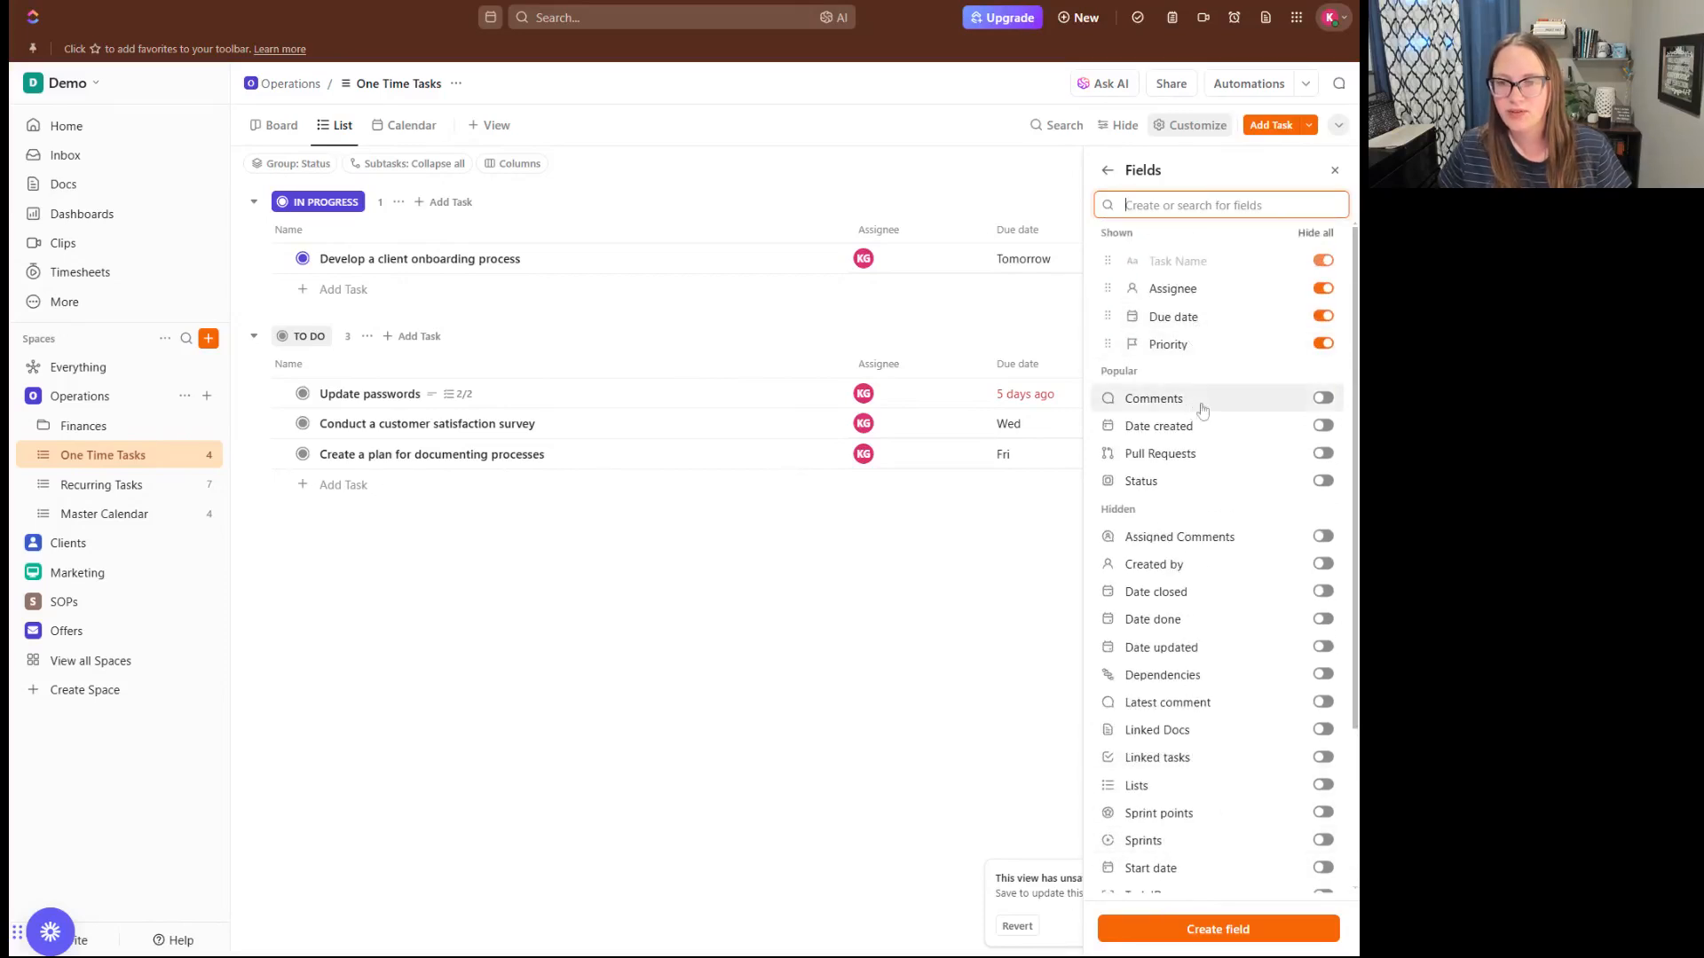
Show the Comments, Status and Start date fields as columns in the List view.
{"action": "left_click", "coordinate": [1322, 401]}
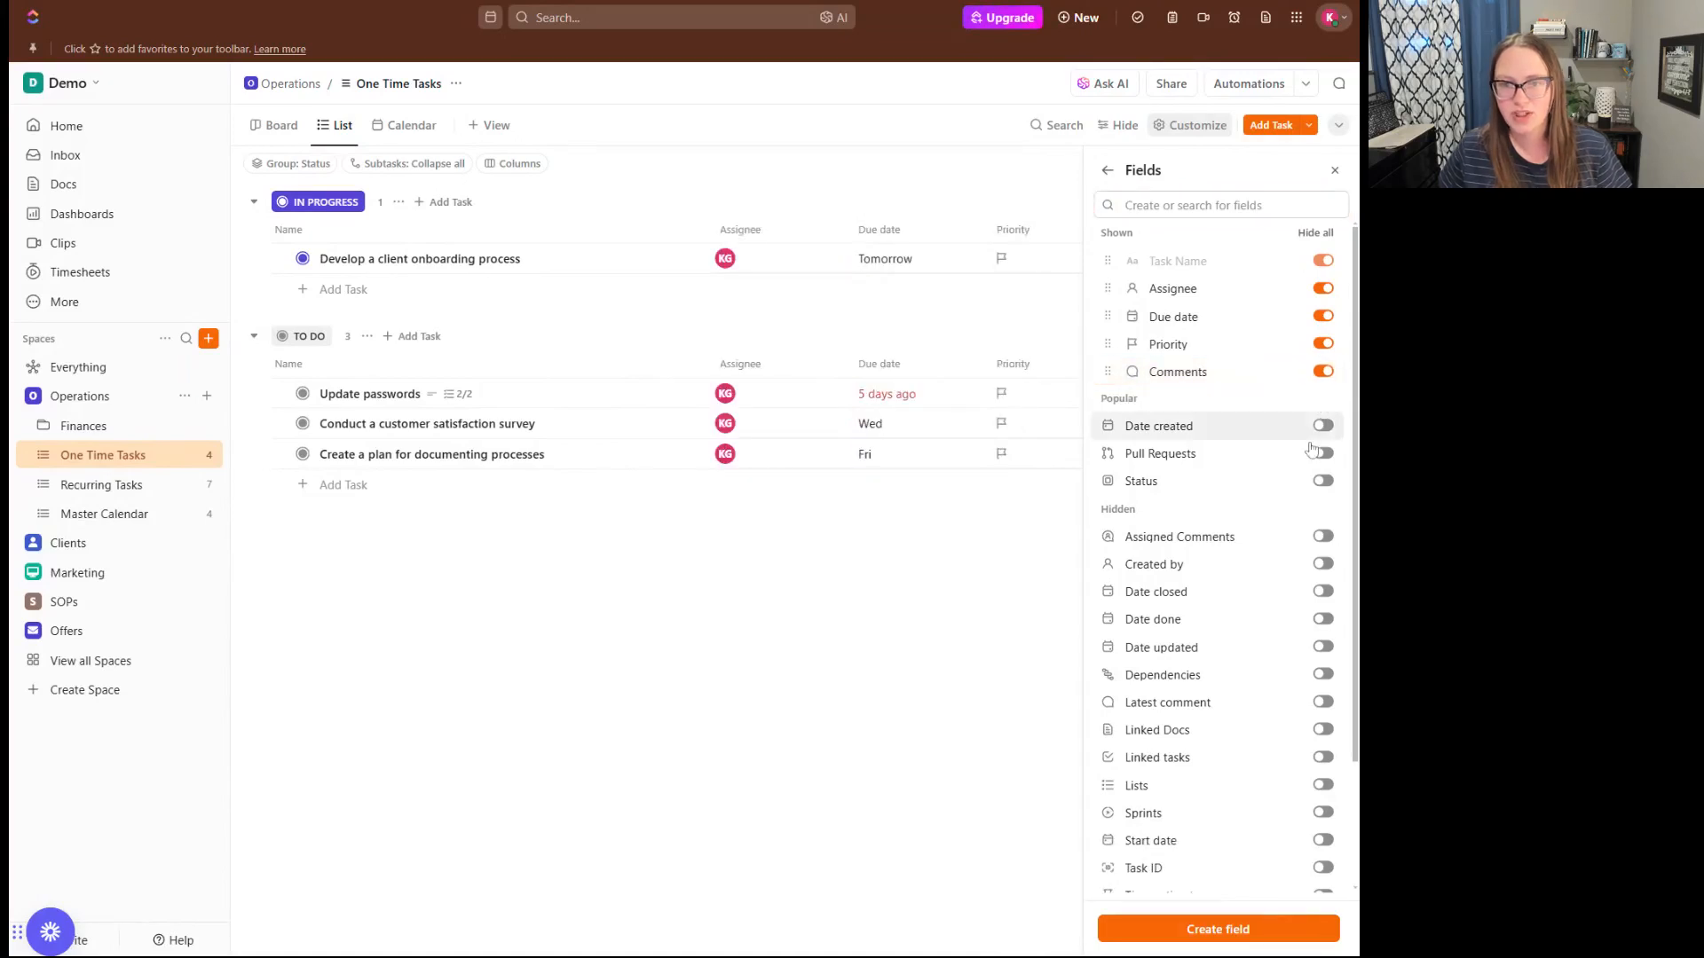
{"action": "left_click", "coordinate": [1322, 482]}
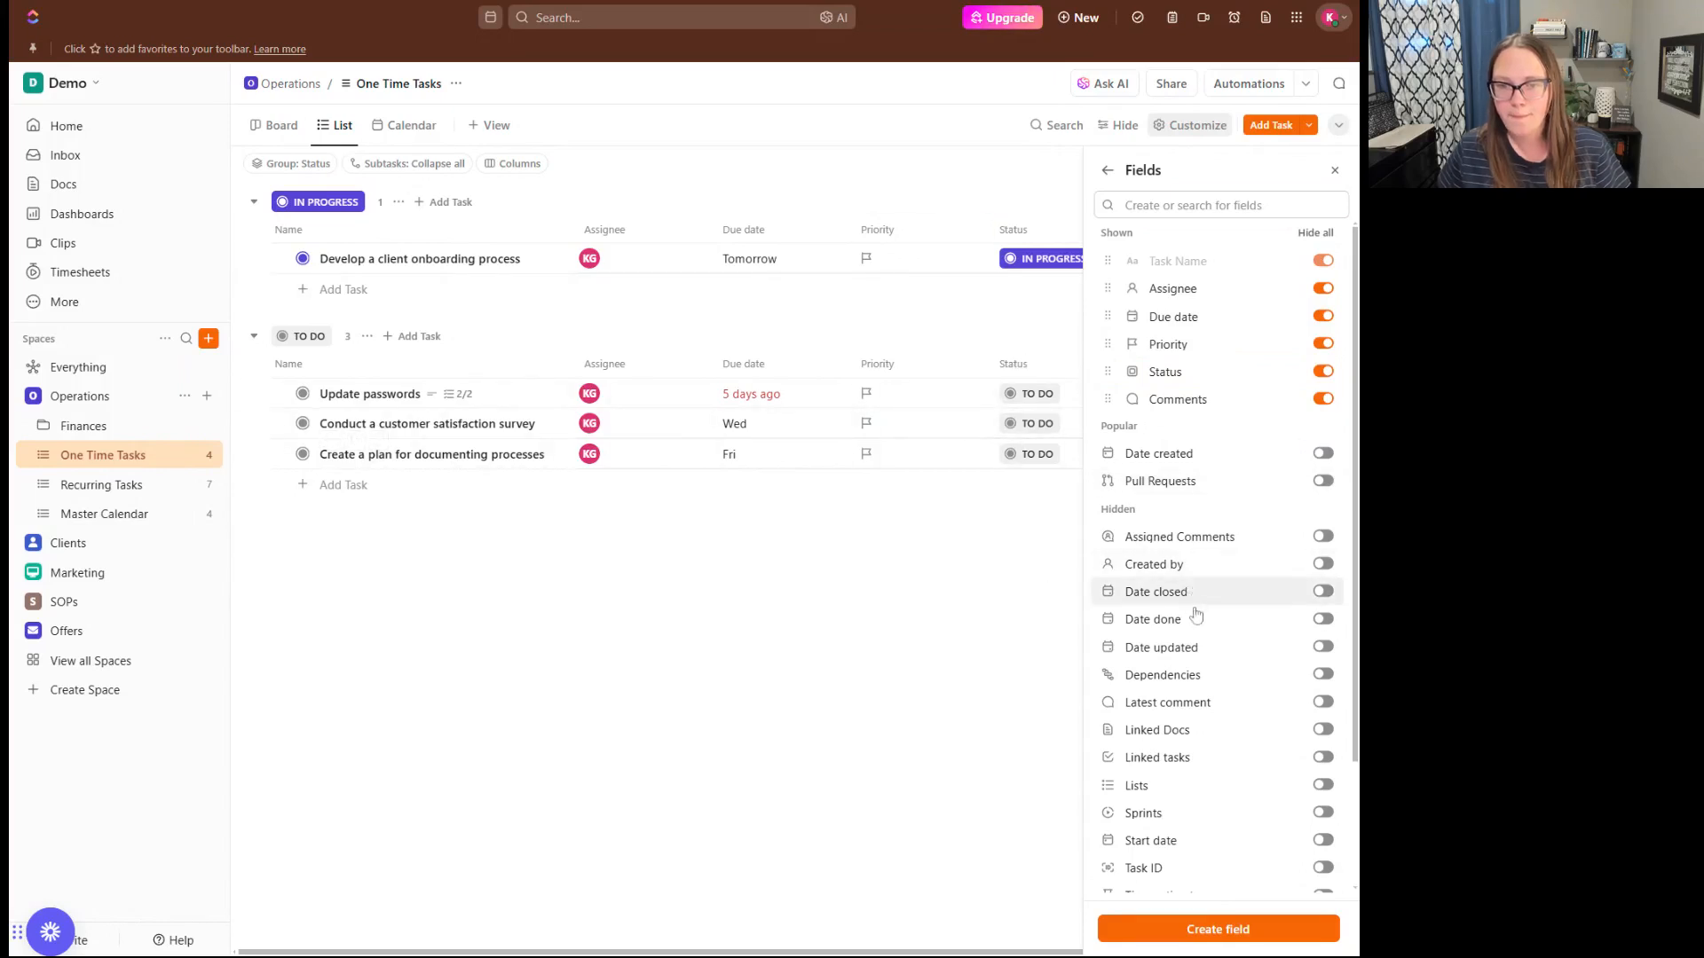
{"action": "scroll", "coordinate": [1202, 630], "scroll_direction": "down", "scroll_amount": 3}
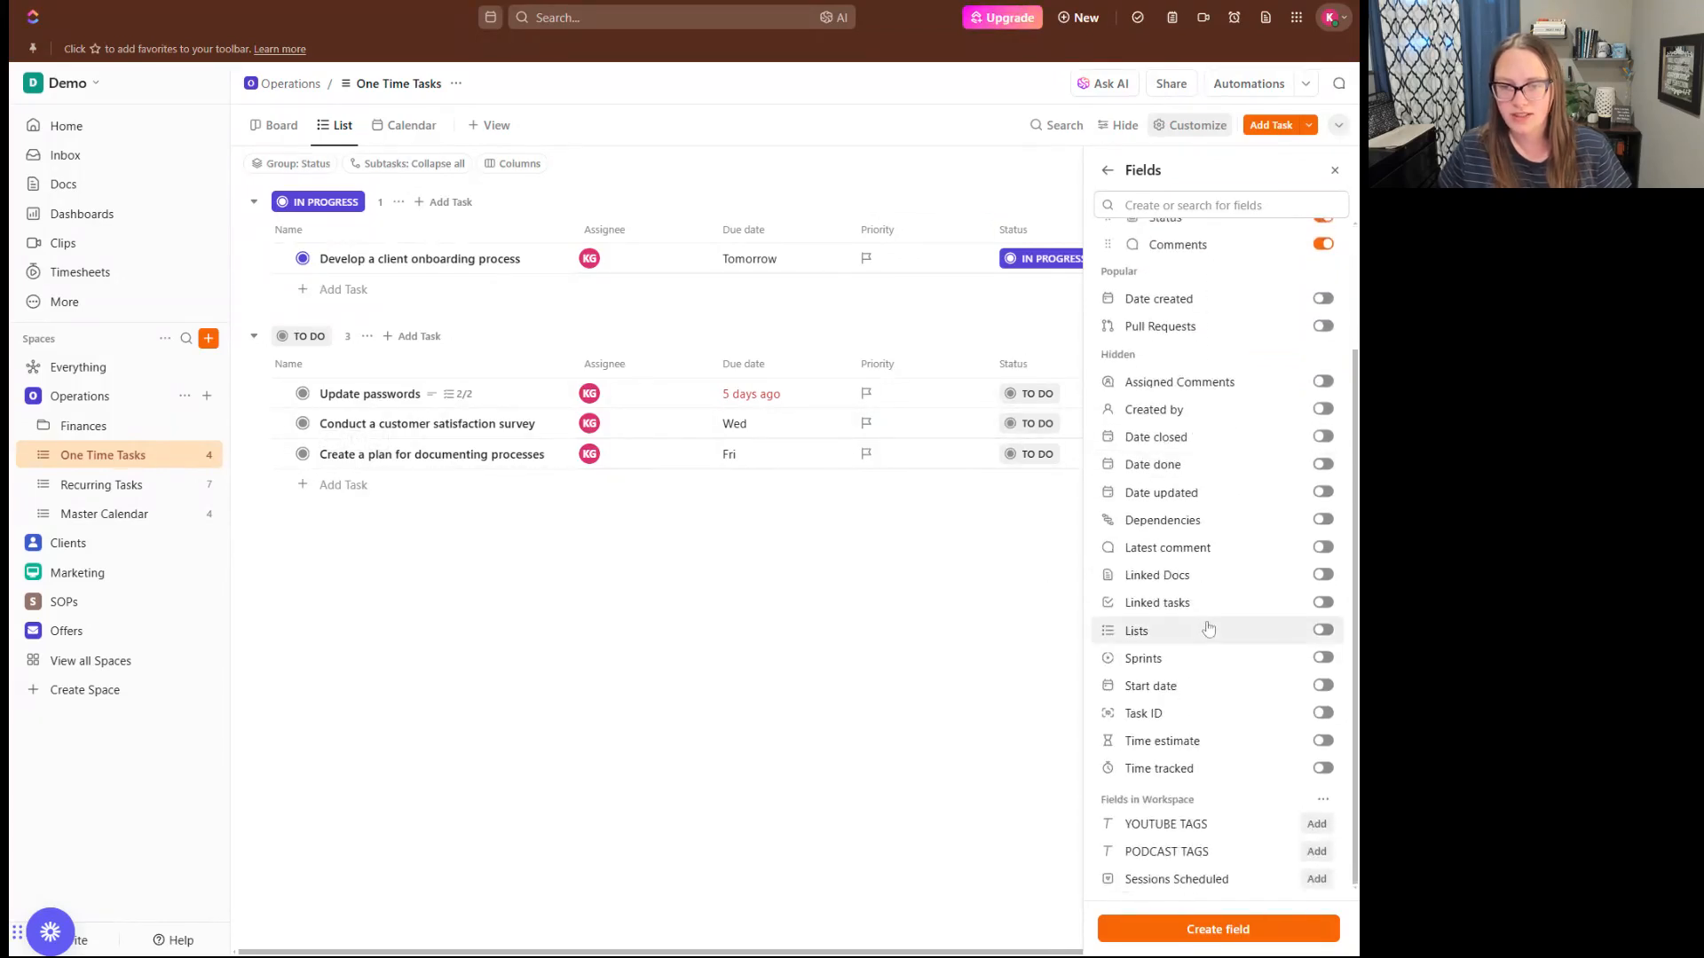
{"action": "left_click", "coordinate": [1326, 688]}
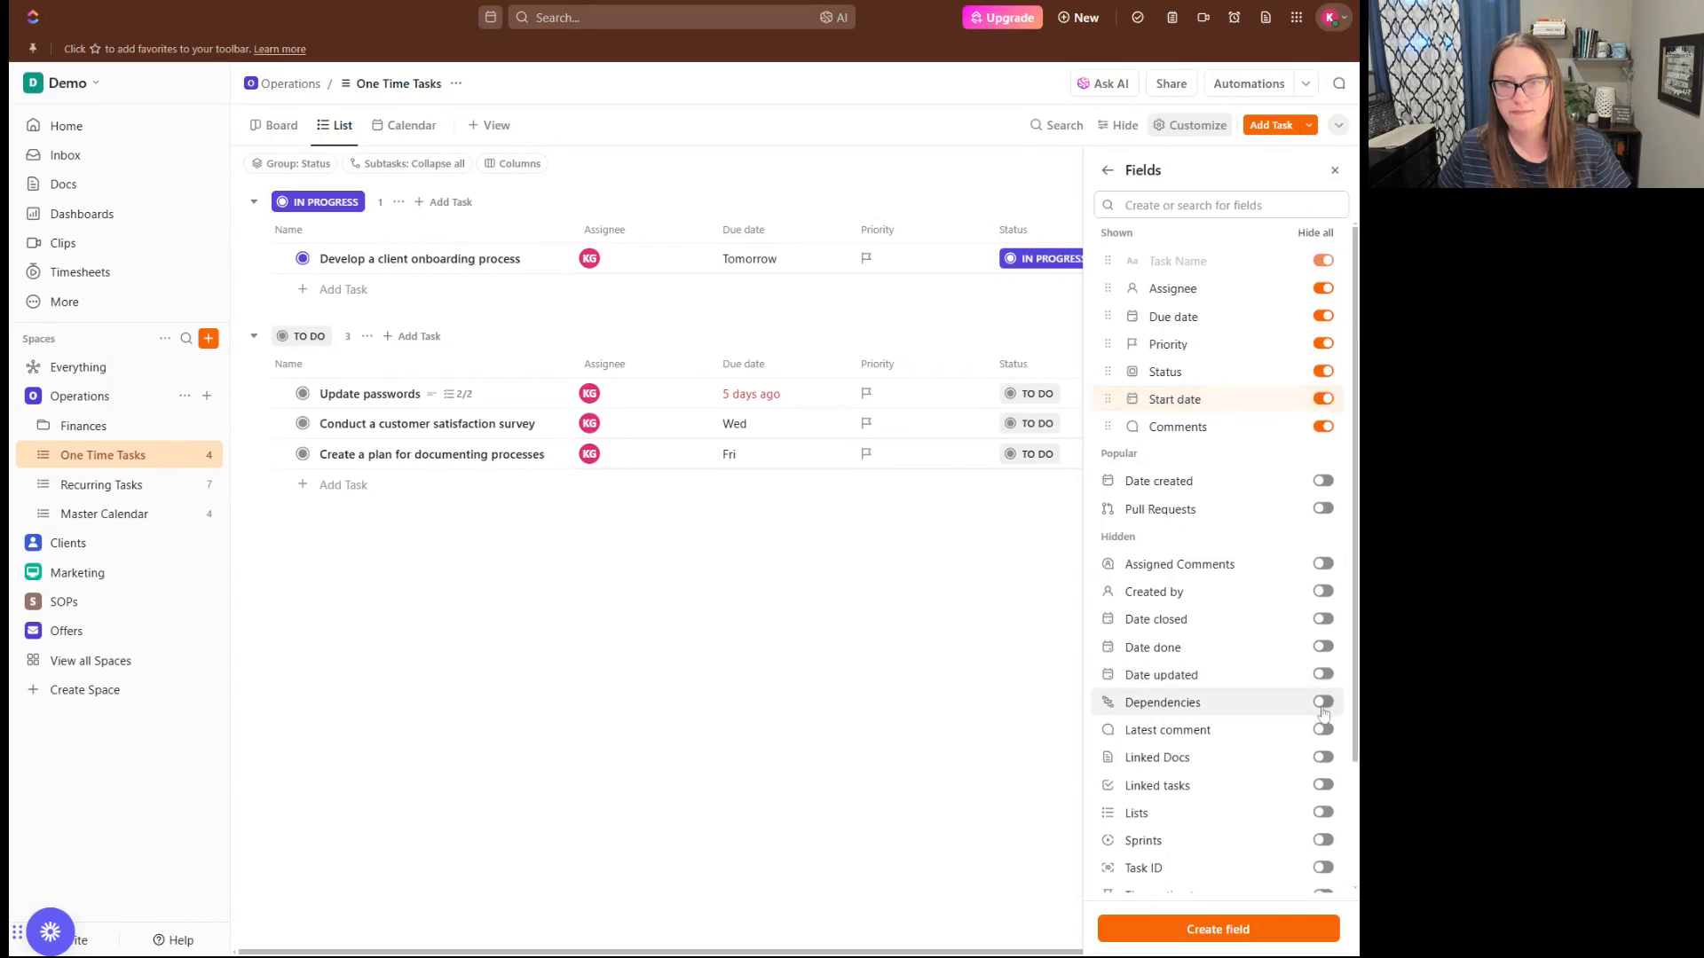
{"action": "scroll", "coordinate": [1203, 536], "scroll_direction": "down", "scroll_amount": 3}
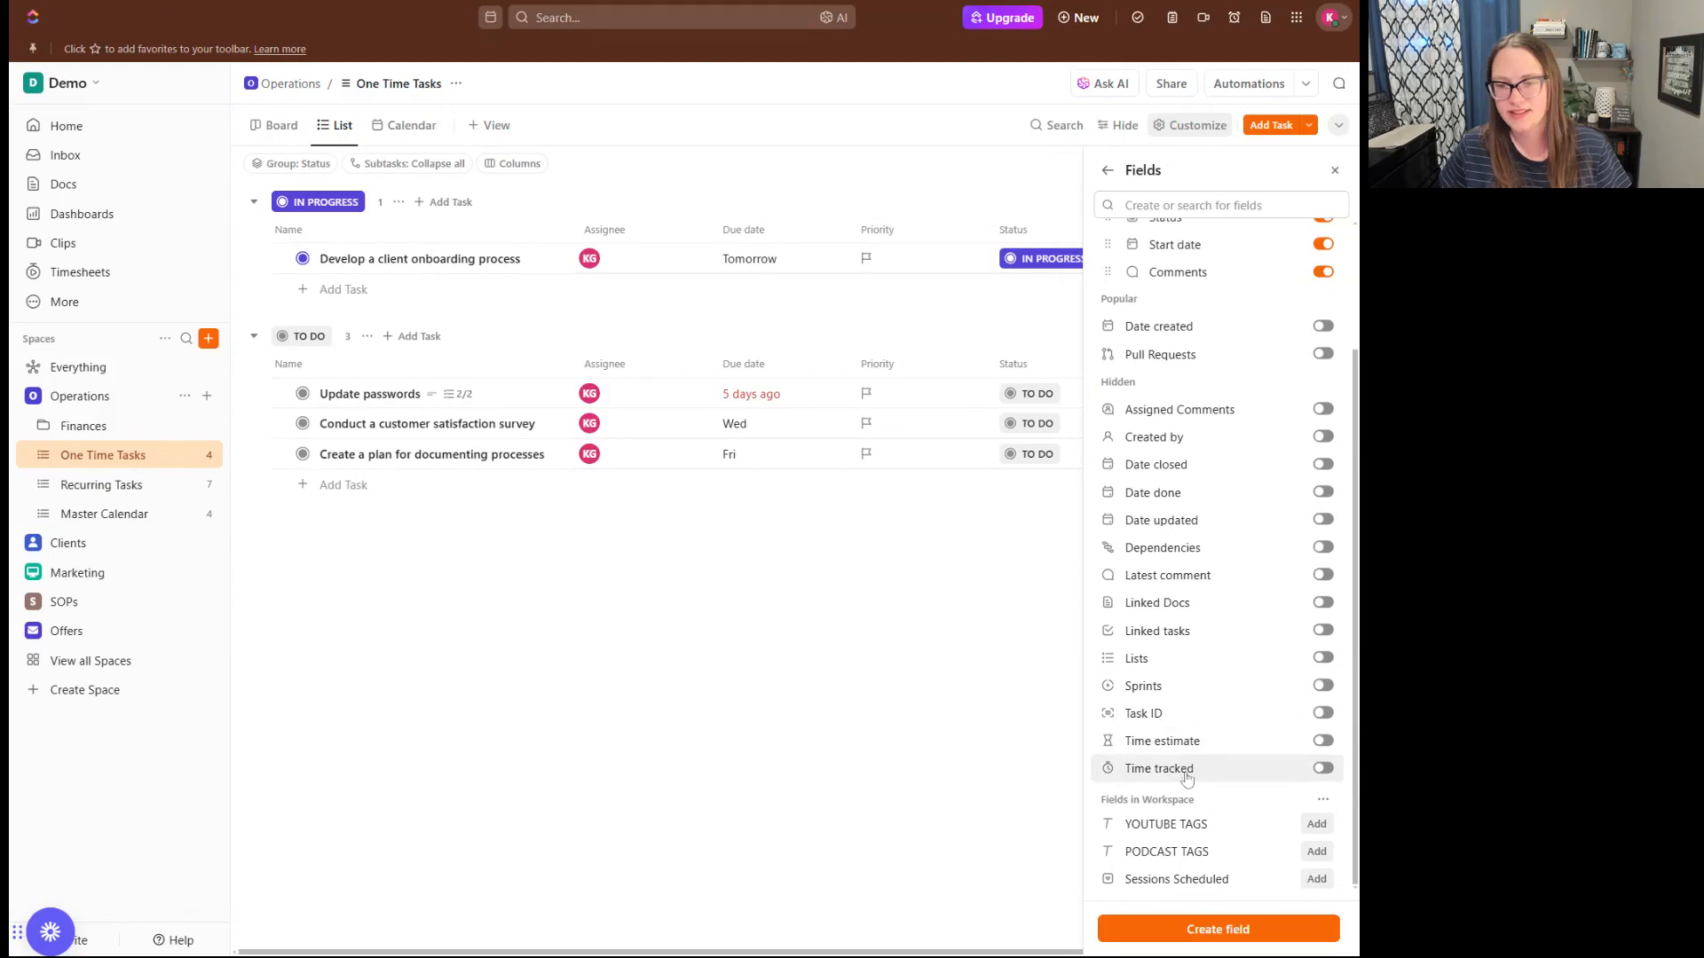
{"action": "left_click", "coordinate": [1334, 170]}
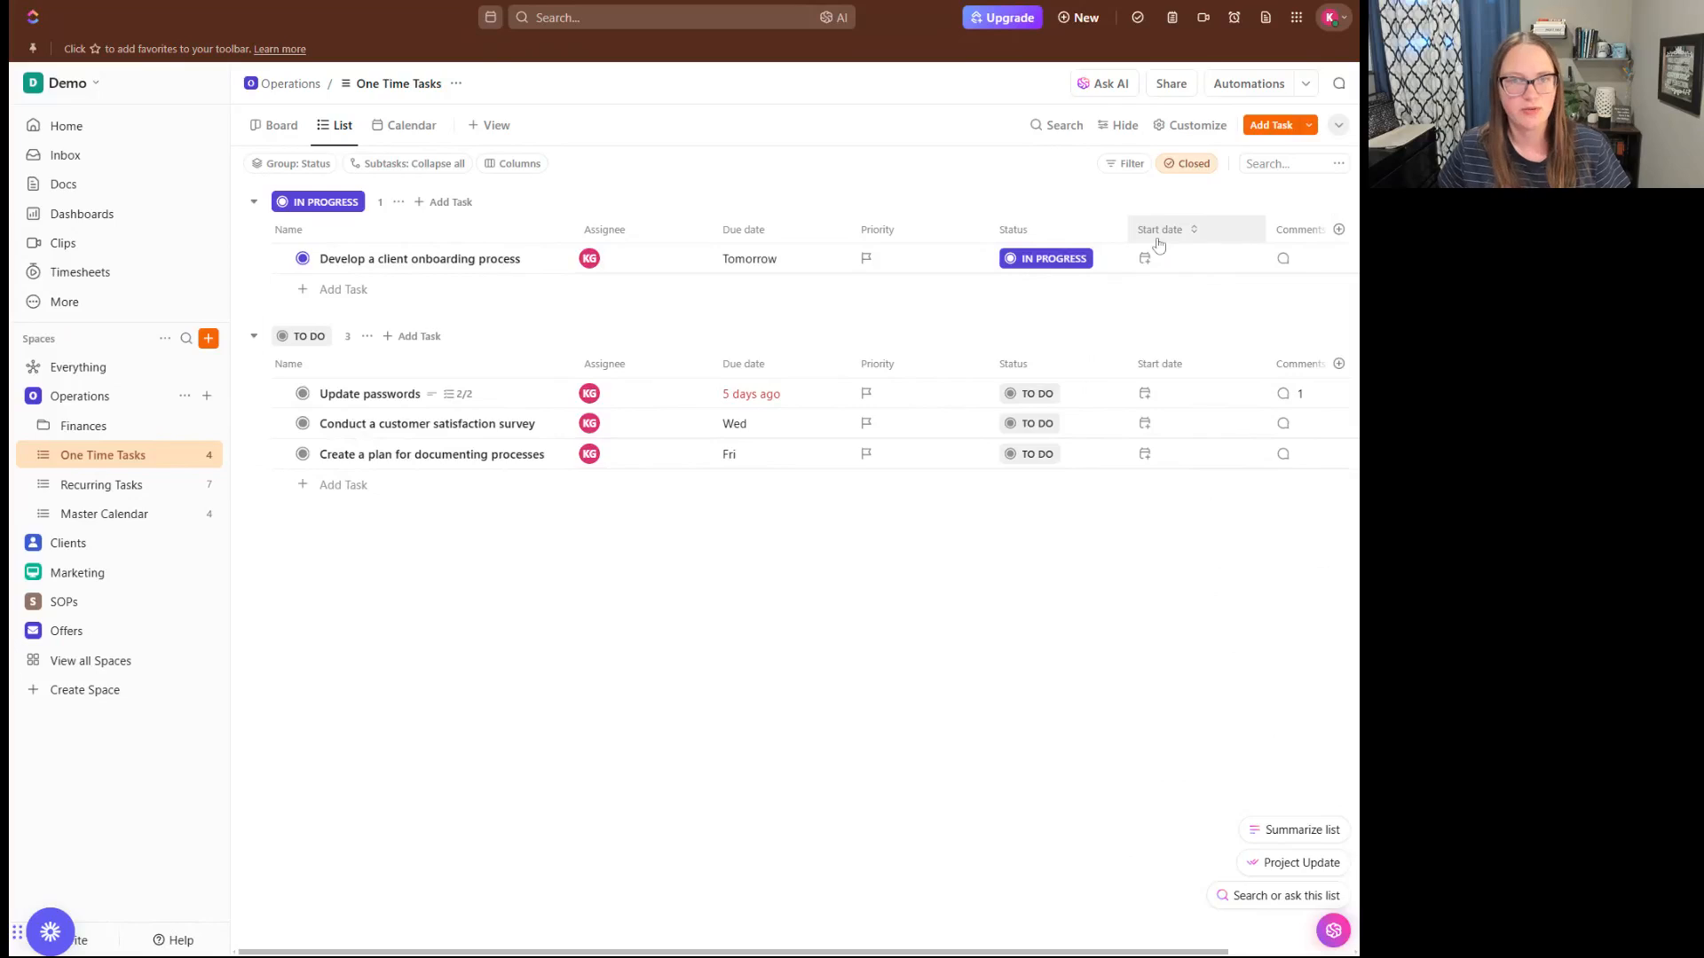
Move the Start date column in front of Due date and hide the Priority column in the List view.
{"action": "left_click_drag", "start_coordinate": [1149, 244], "coordinate": [746, 234]}
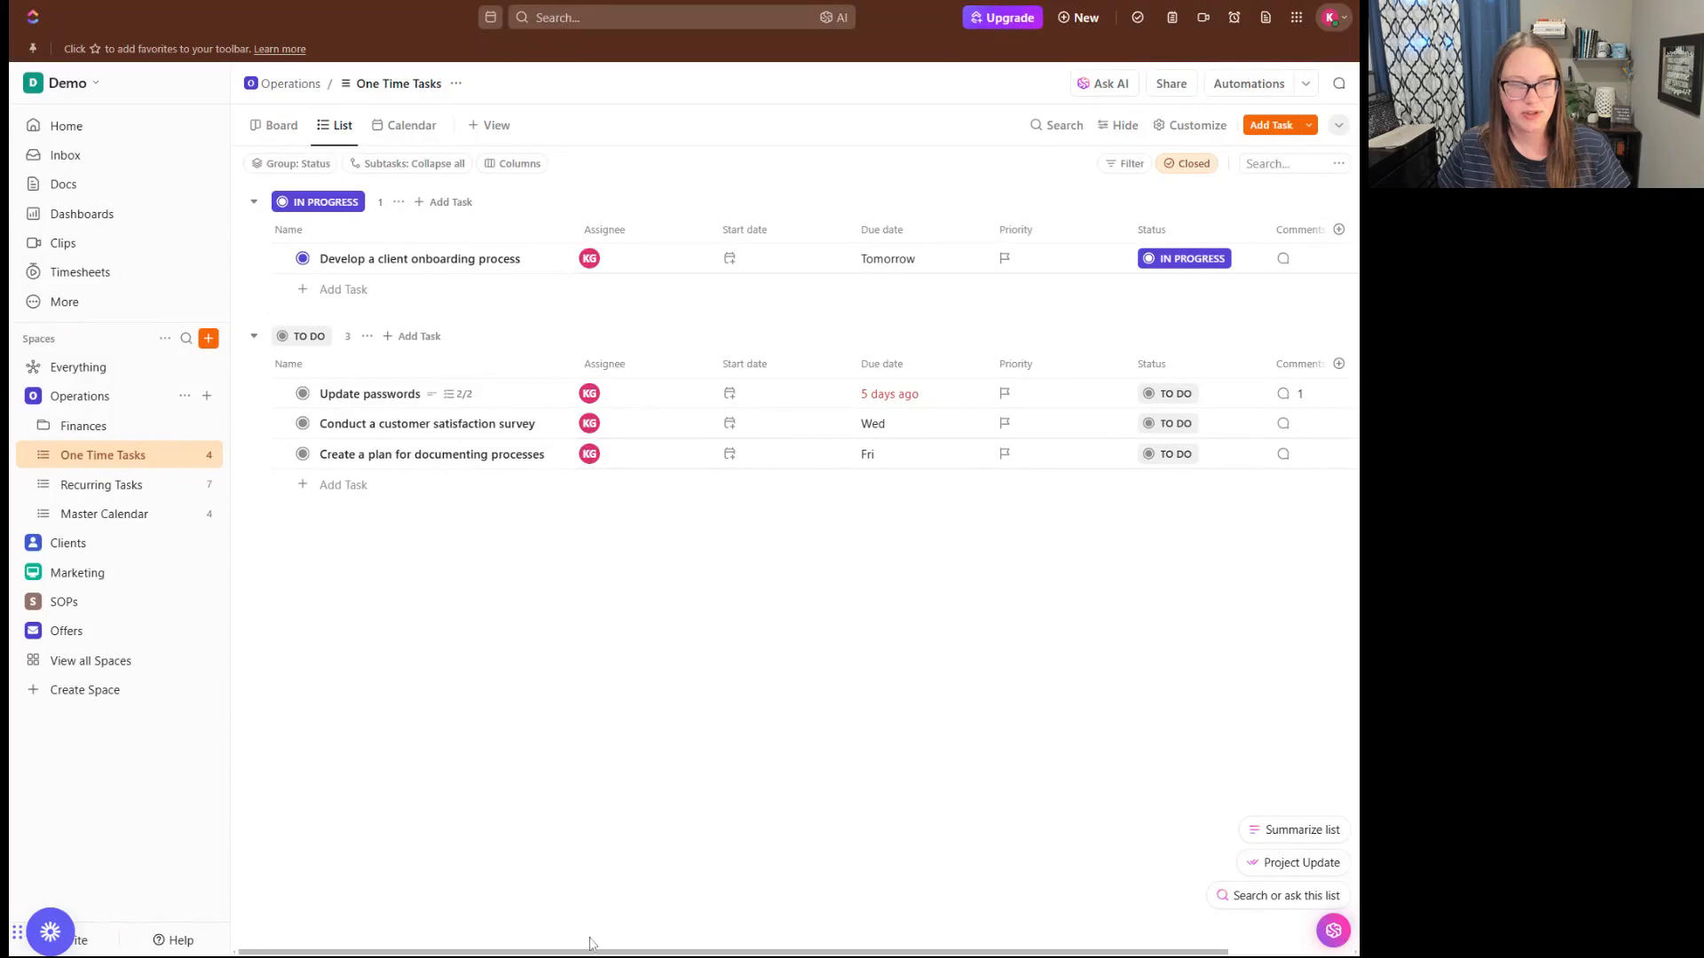
{"action": "left_click", "coordinate": [1011, 289]}
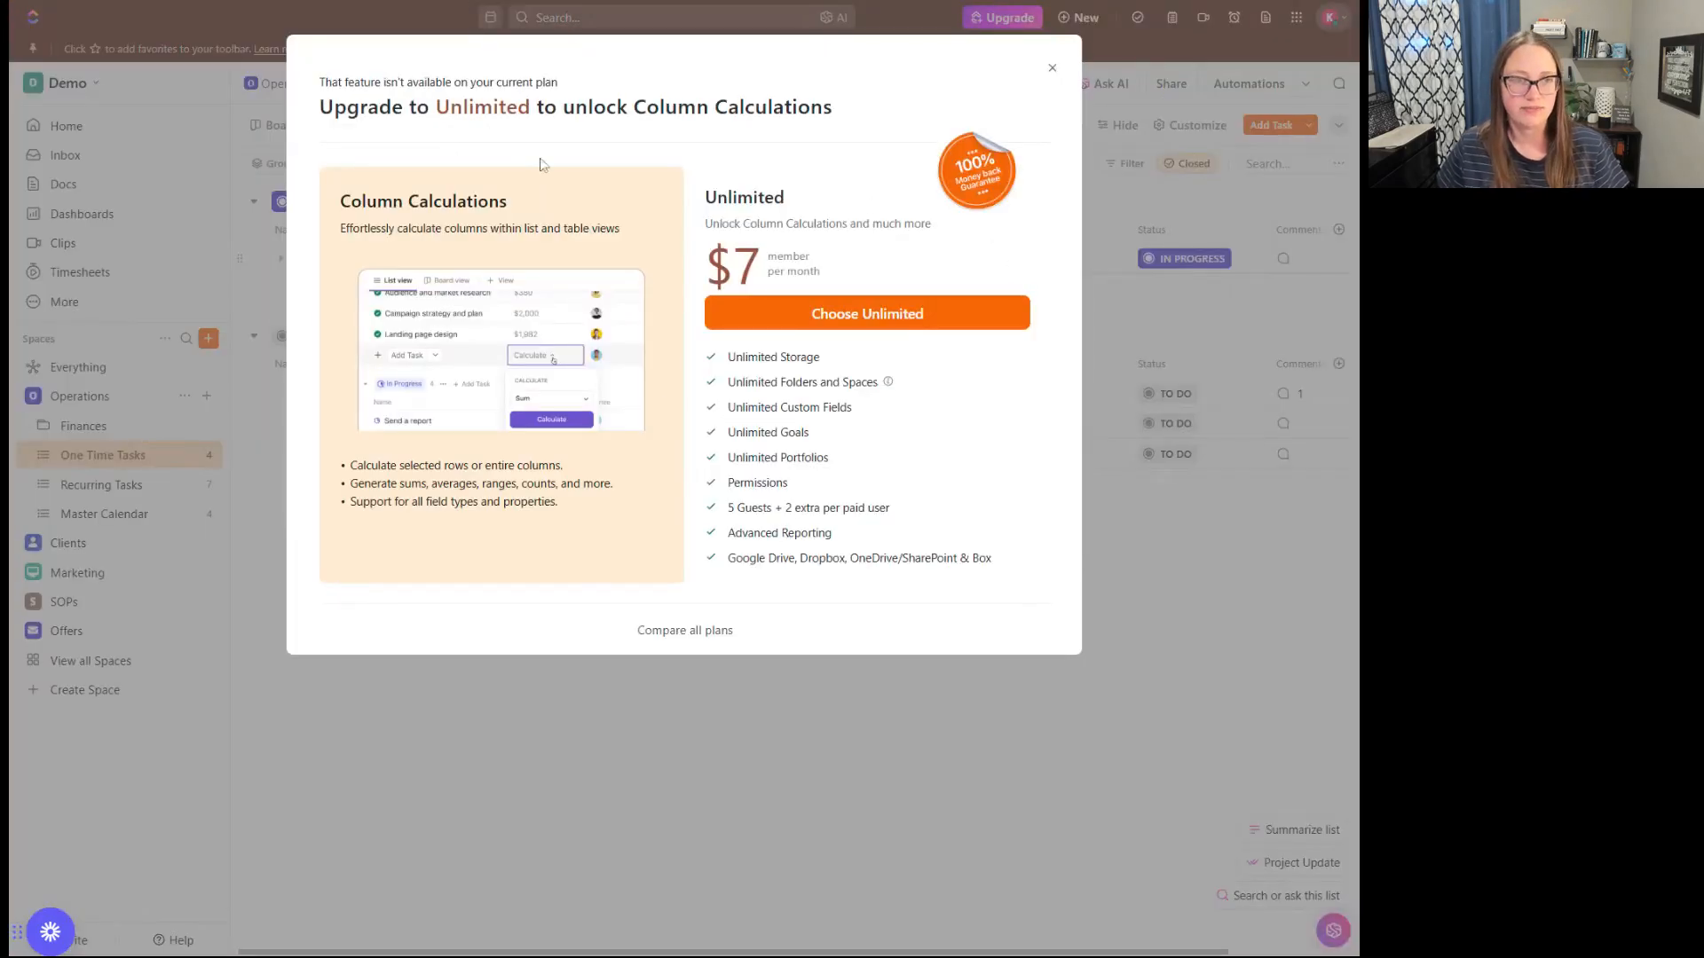
{"action": "left_click", "coordinate": [1053, 69]}
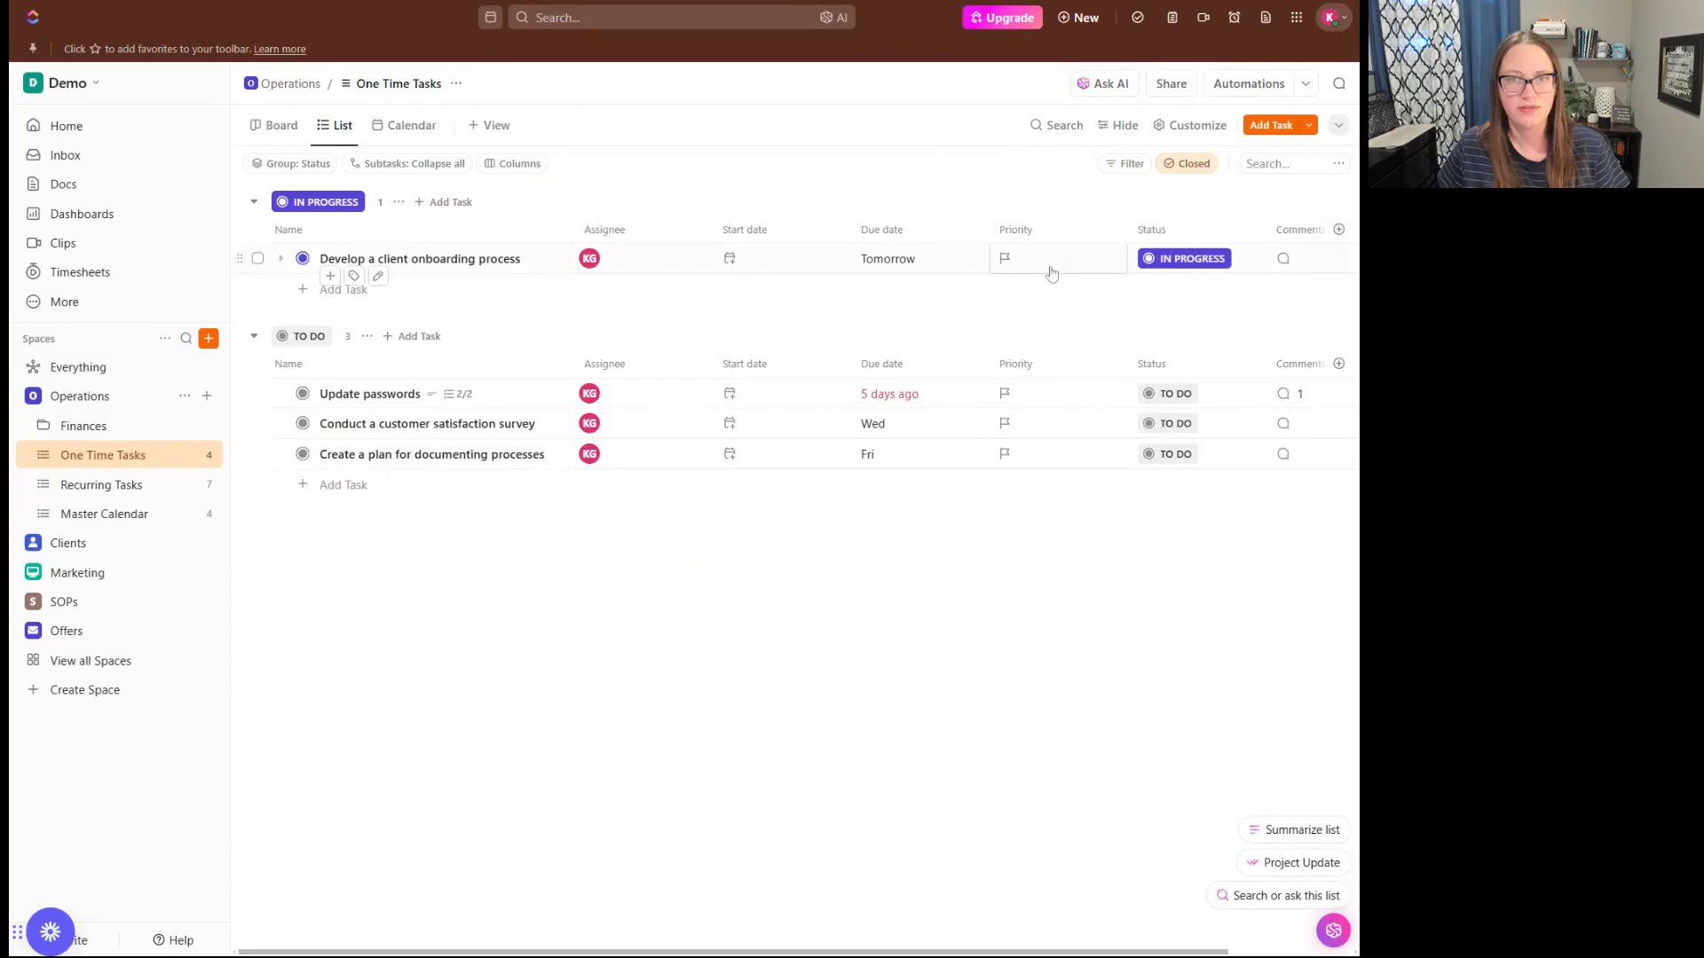
{"action": "left_click", "coordinate": [1044, 231]}
{"action": "left_click", "coordinate": [1058, 471]}
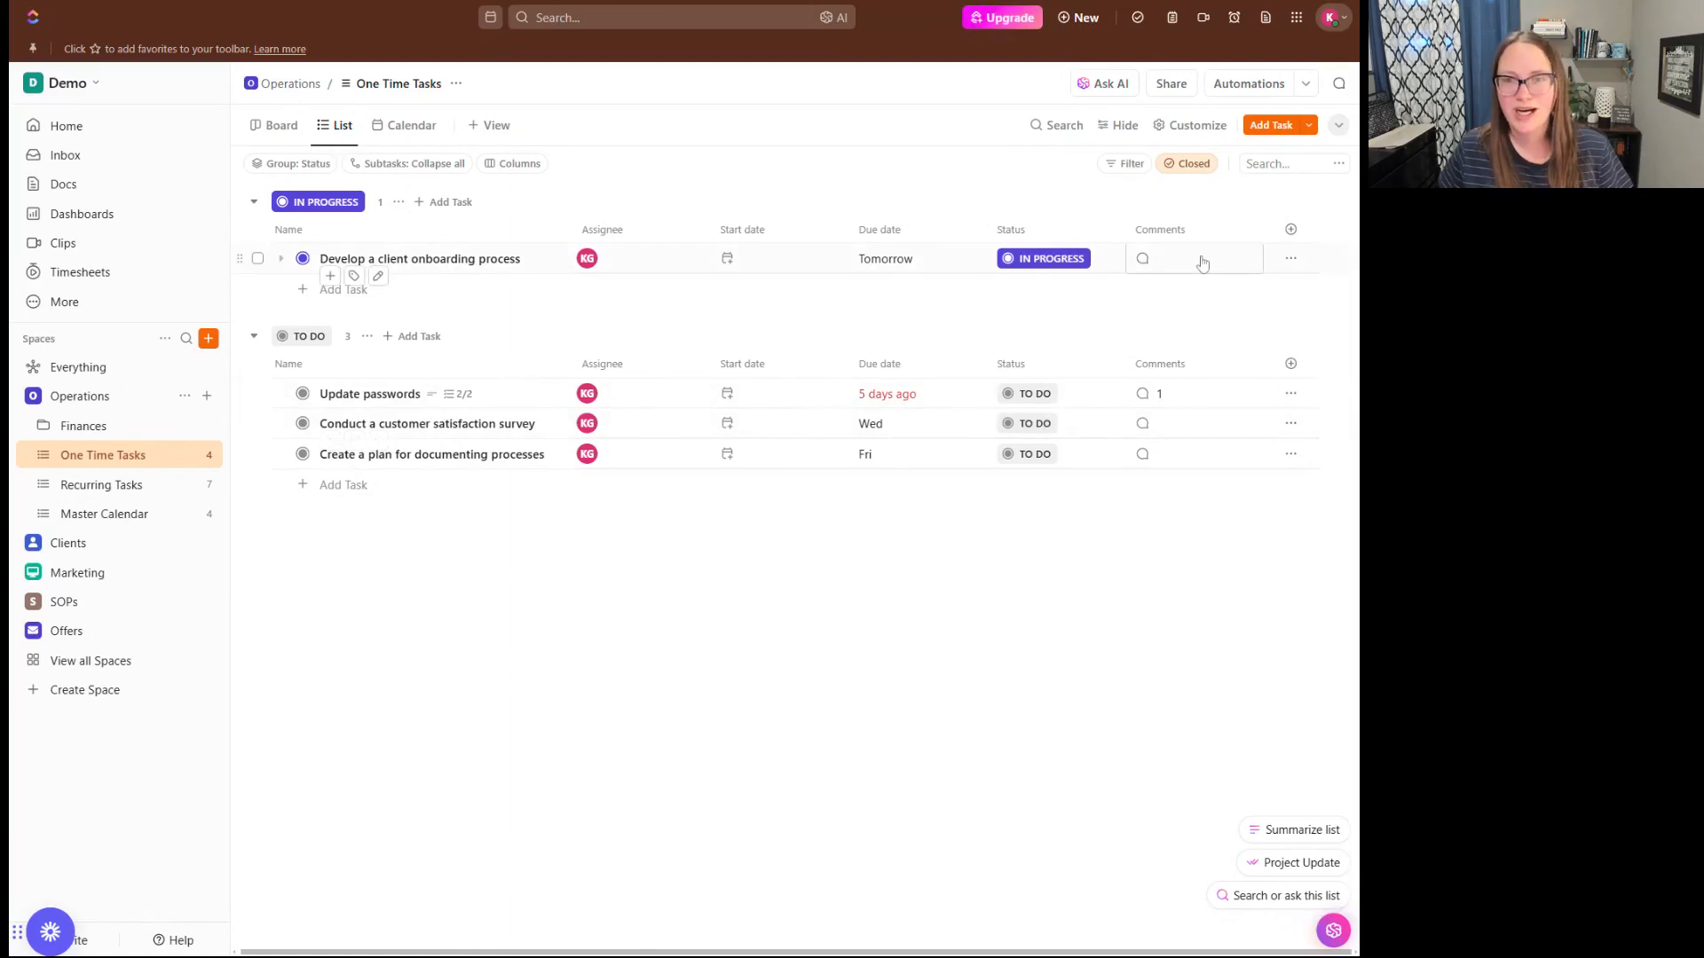
Read the comment on the Update passwords task from its Comments column.
{"action": "left_click", "coordinate": [1201, 263]}
{"action": "left_click", "coordinate": [1168, 536]}
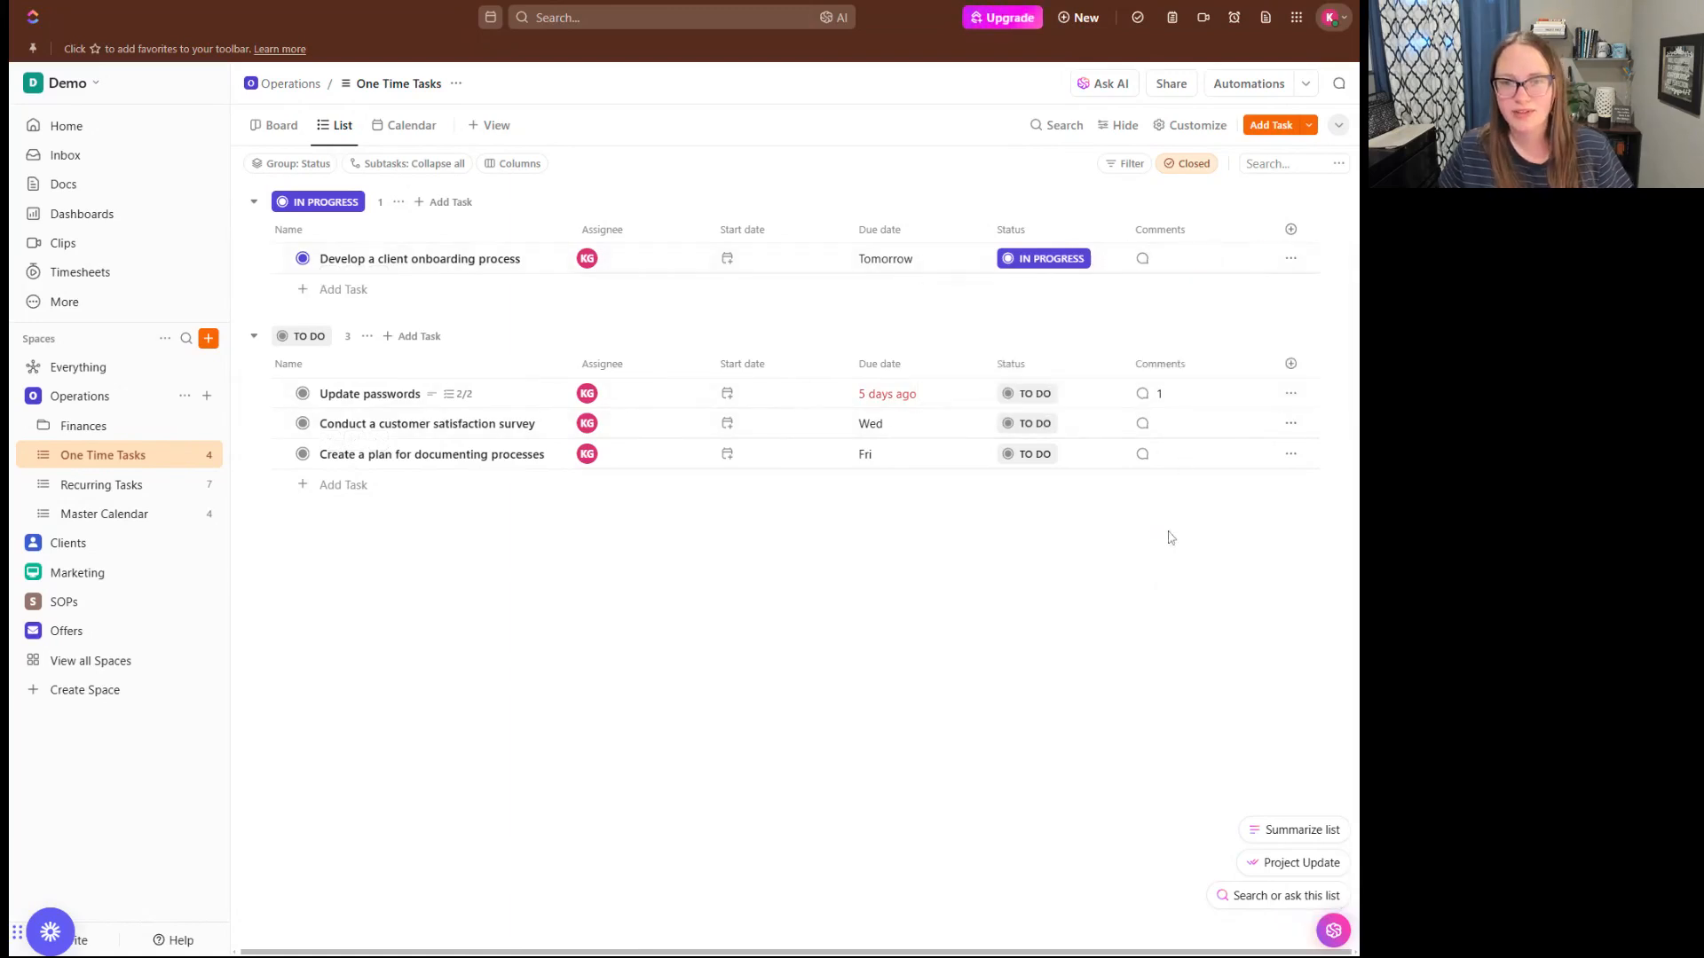
{"action": "left_click", "coordinate": [1165, 403]}
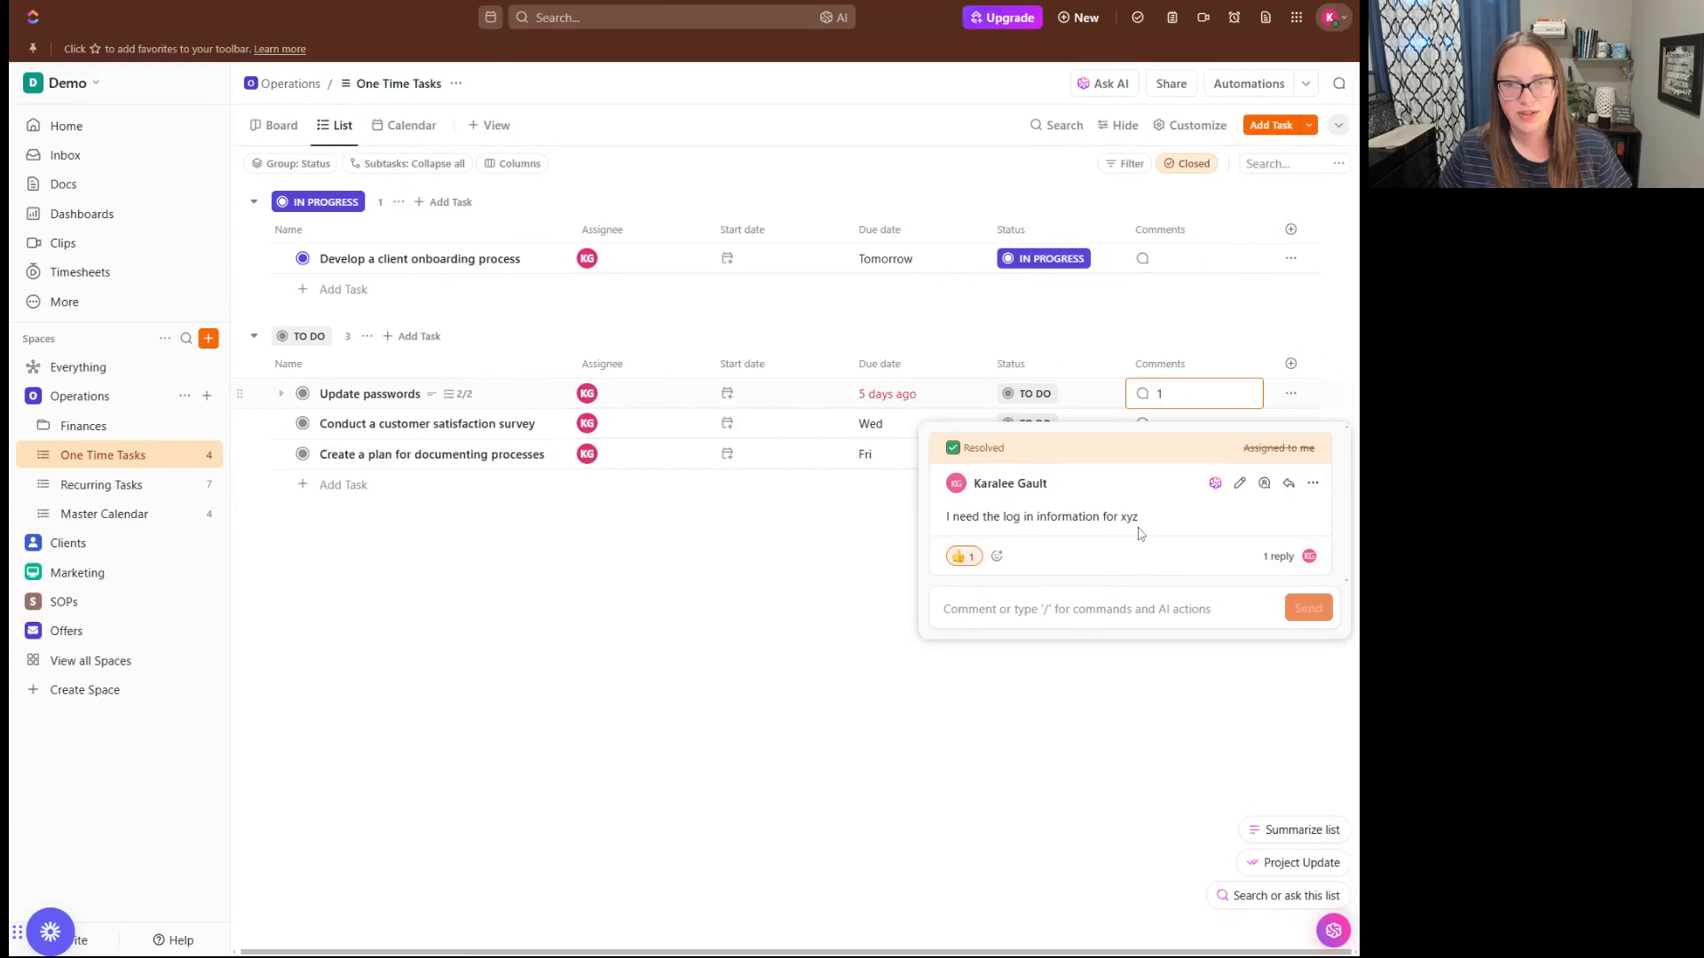
{"action": "left_click_drag", "start_coordinate": [1139, 525], "coordinate": [944, 519]}
{"action": "left_click", "coordinate": [842, 572]}
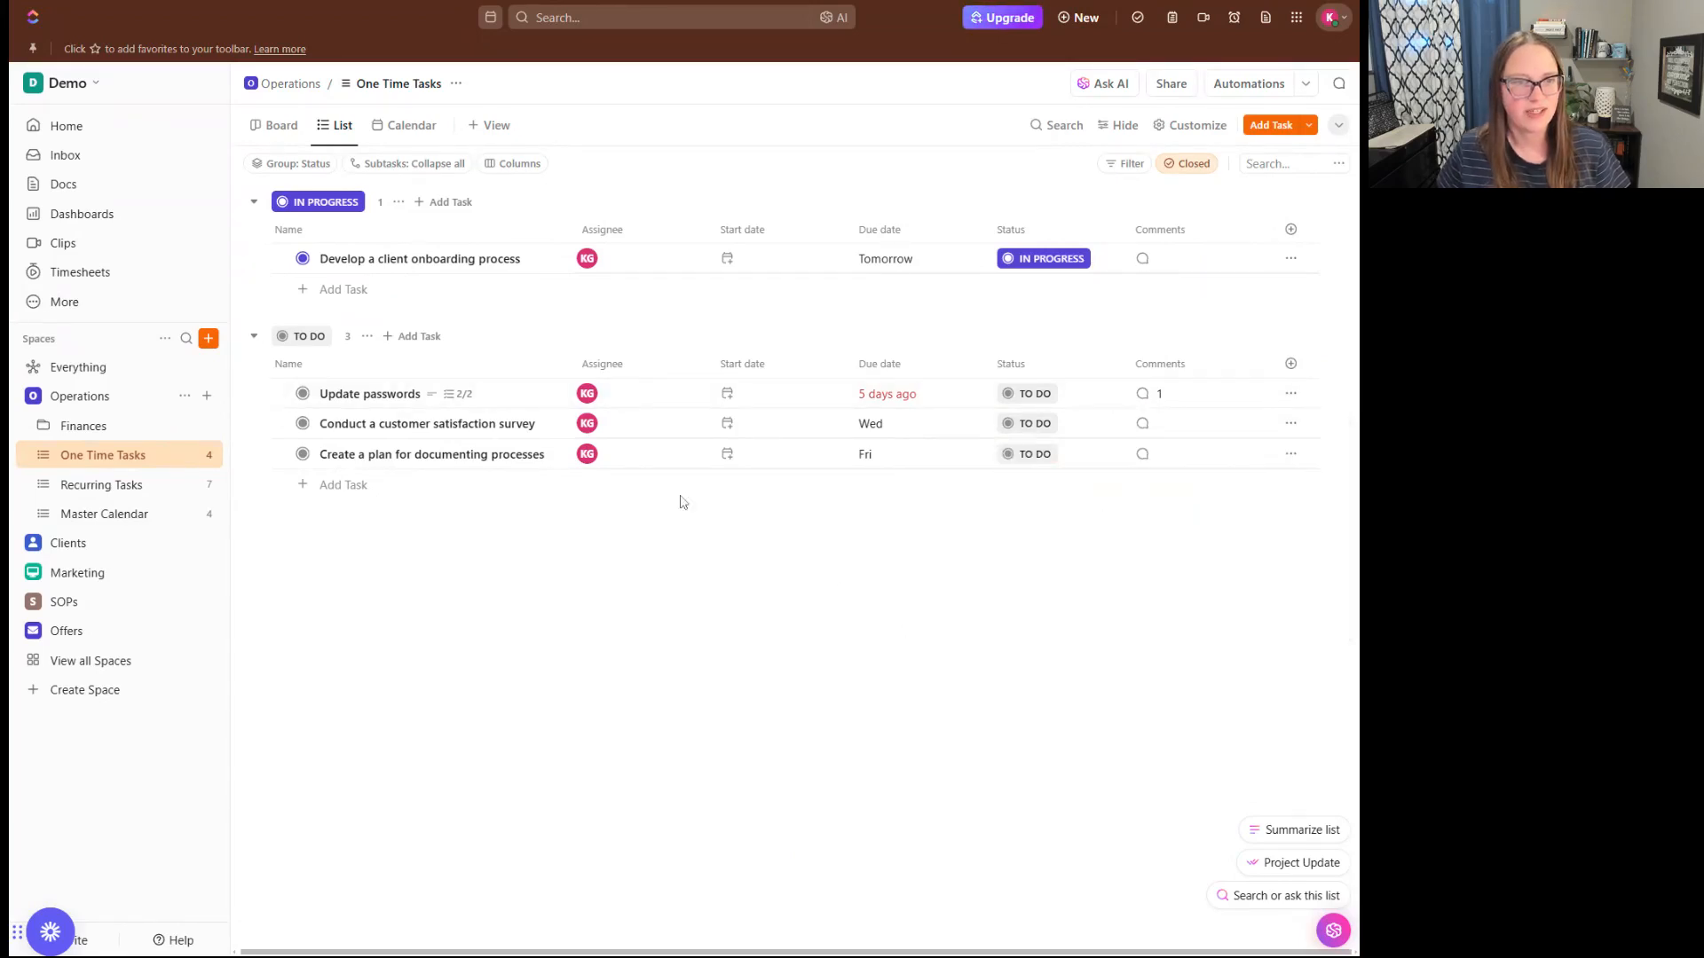
Open the Update passwords task and review its Action Items checklist, including the completed items.
{"action": "left_click", "coordinate": [380, 397]}
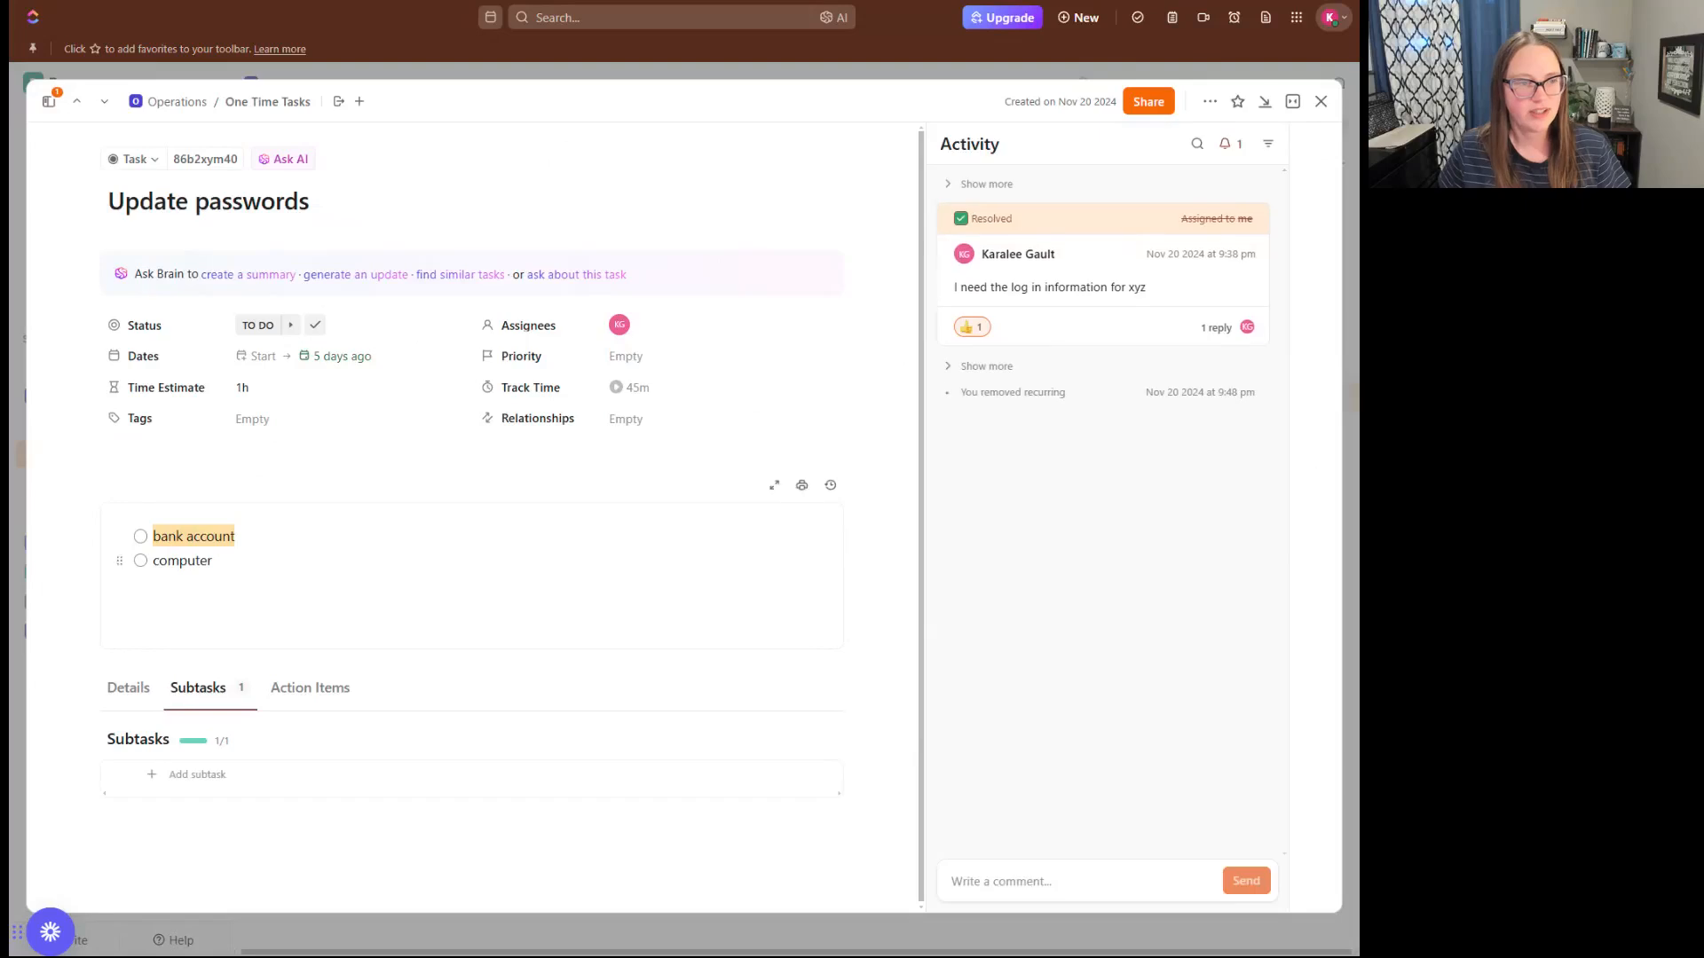
{"action": "left_click", "coordinate": [310, 688]}
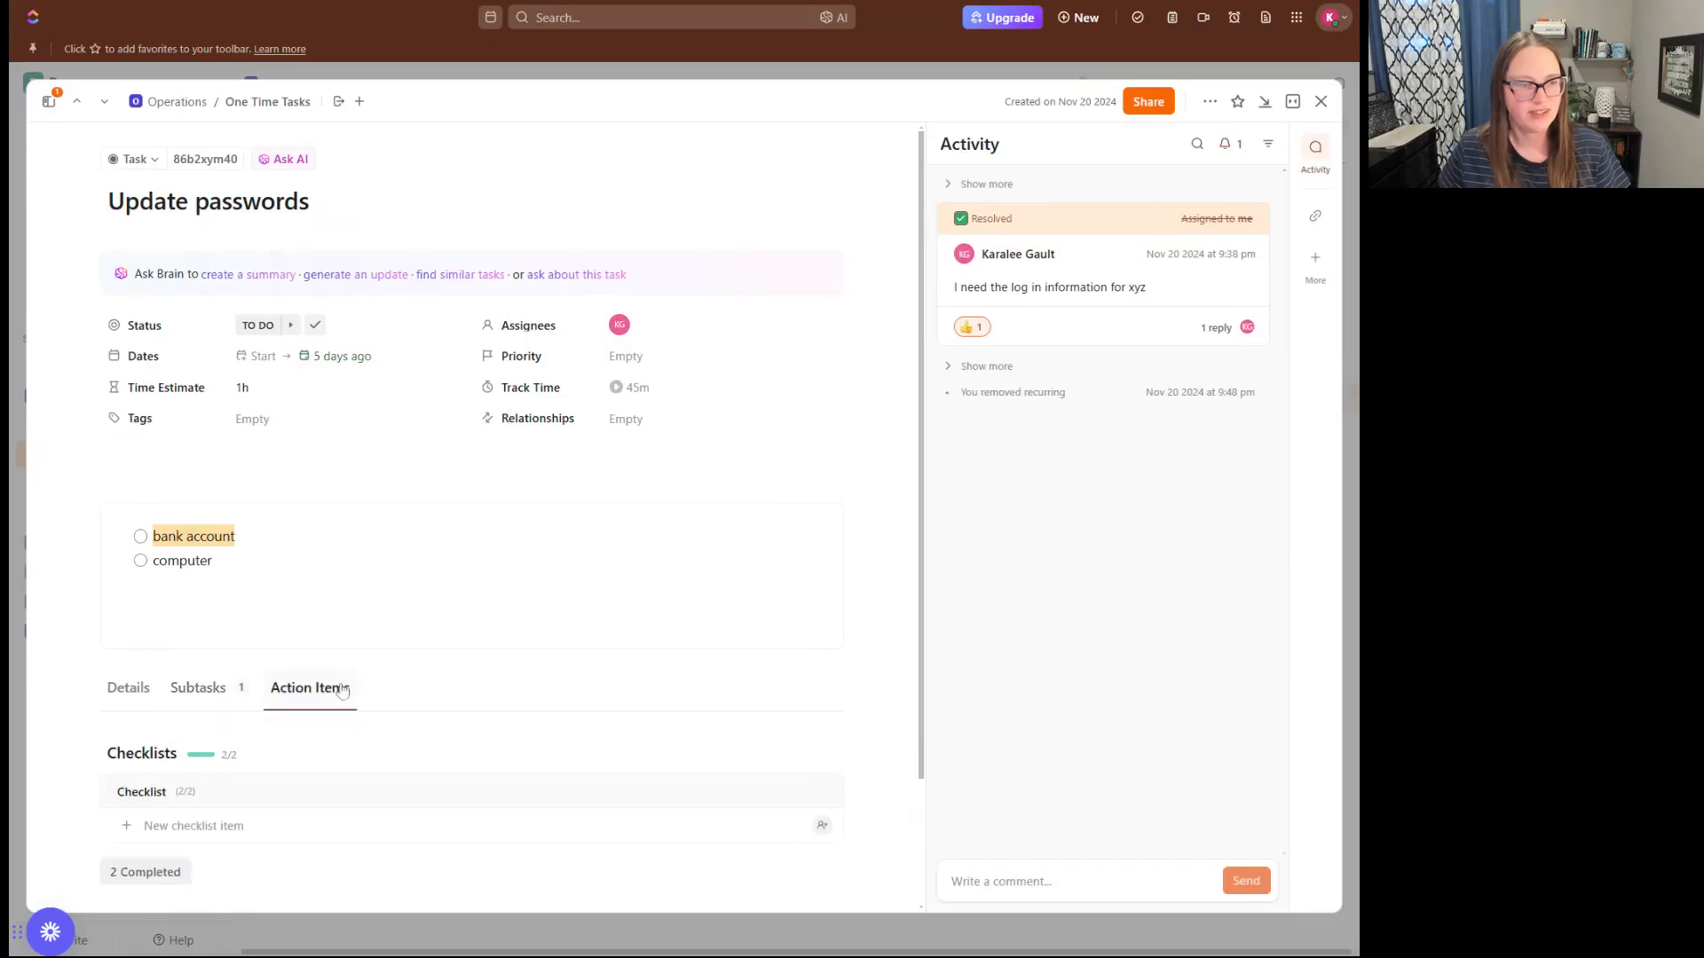
{"action": "scroll", "coordinate": [302, 692], "scroll_direction": "down", "scroll_amount": 2}
{"action": "left_click", "coordinate": [151, 721]}
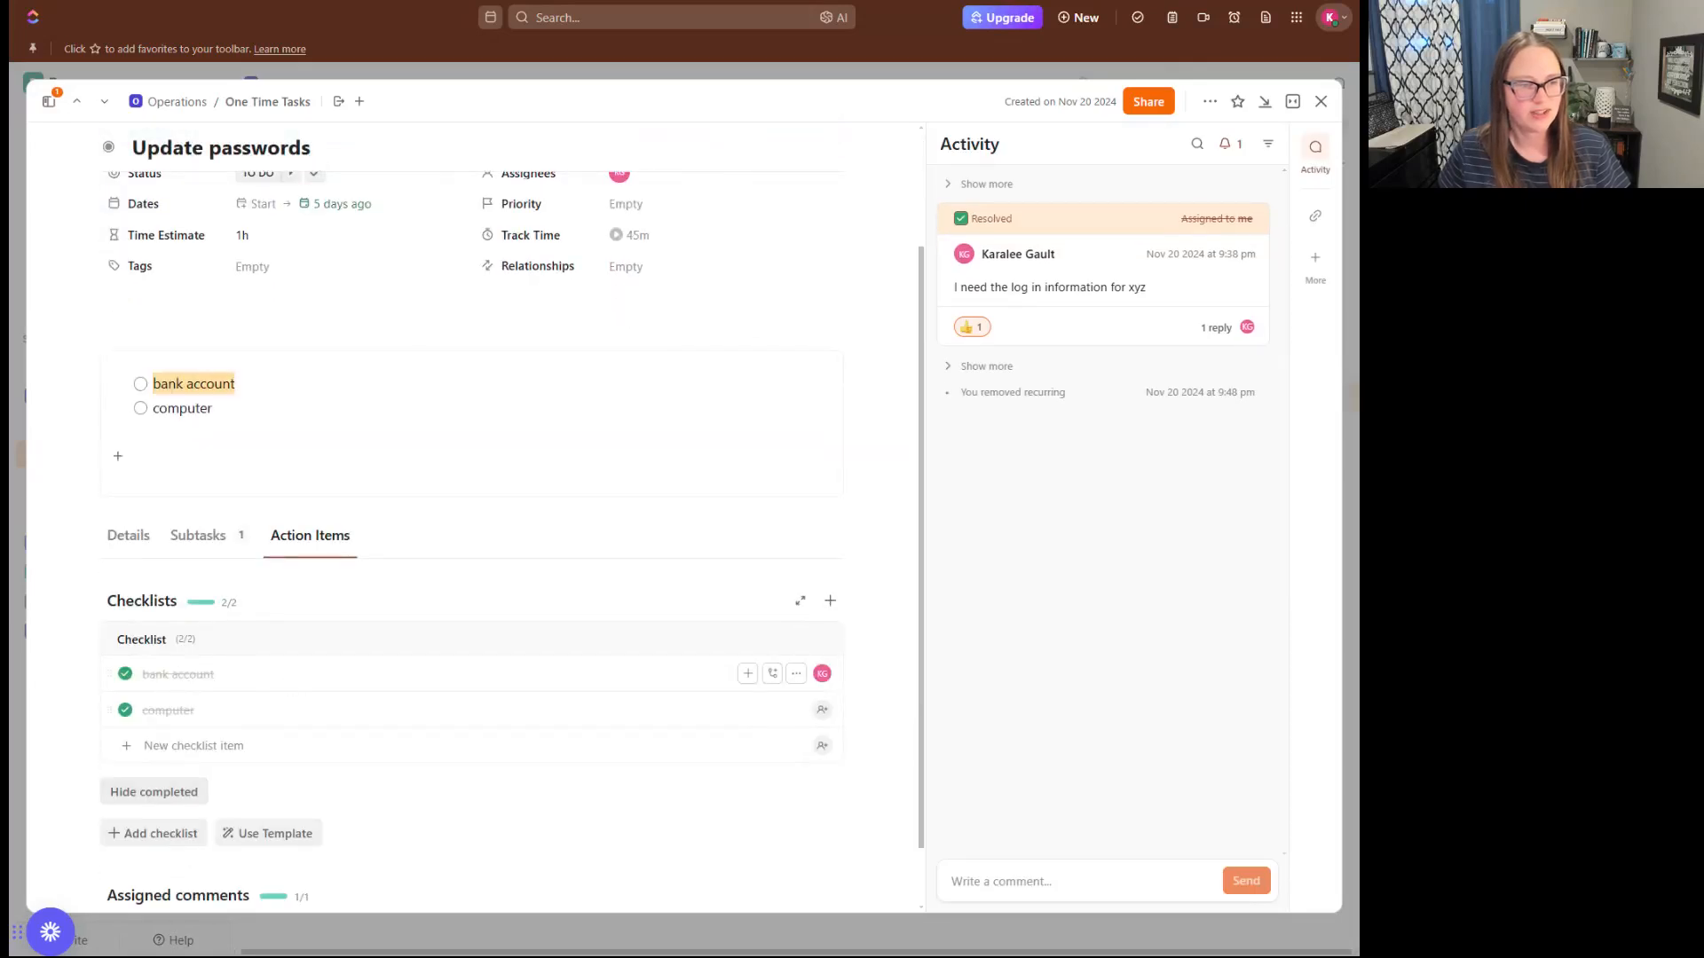
{"action": "left_click", "coordinate": [1322, 101]}
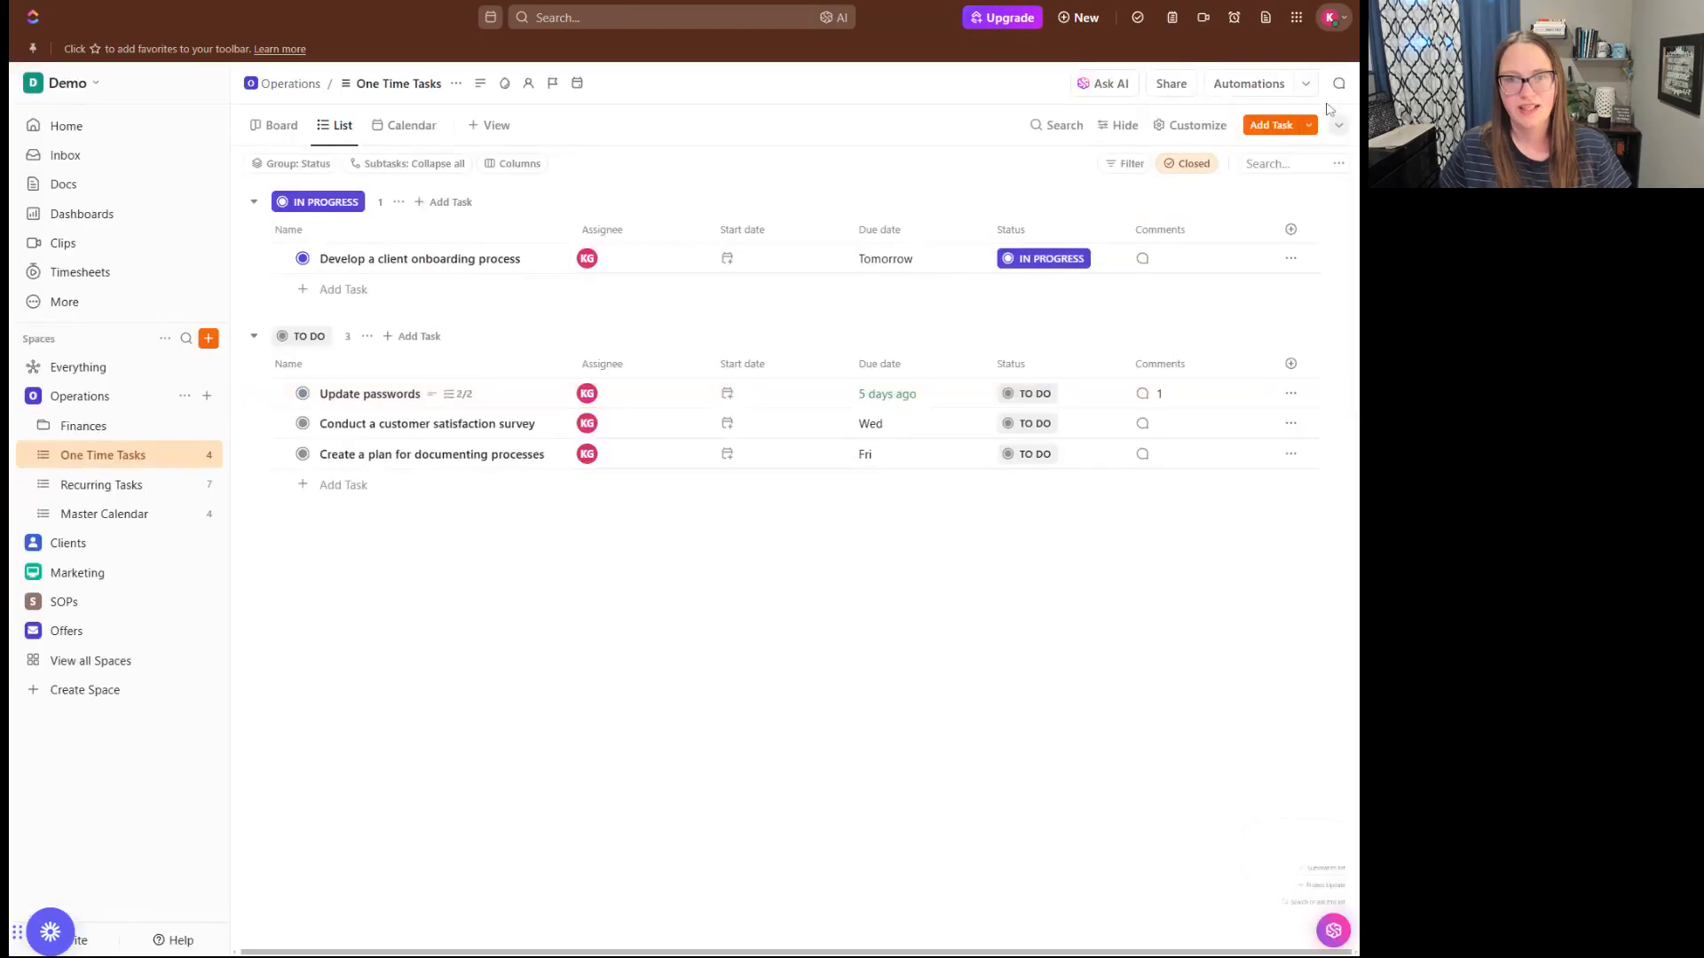
Switch to the Calendar view and review its layout options for task dates and task colors.
{"action": "left_click", "coordinate": [487, 128]}
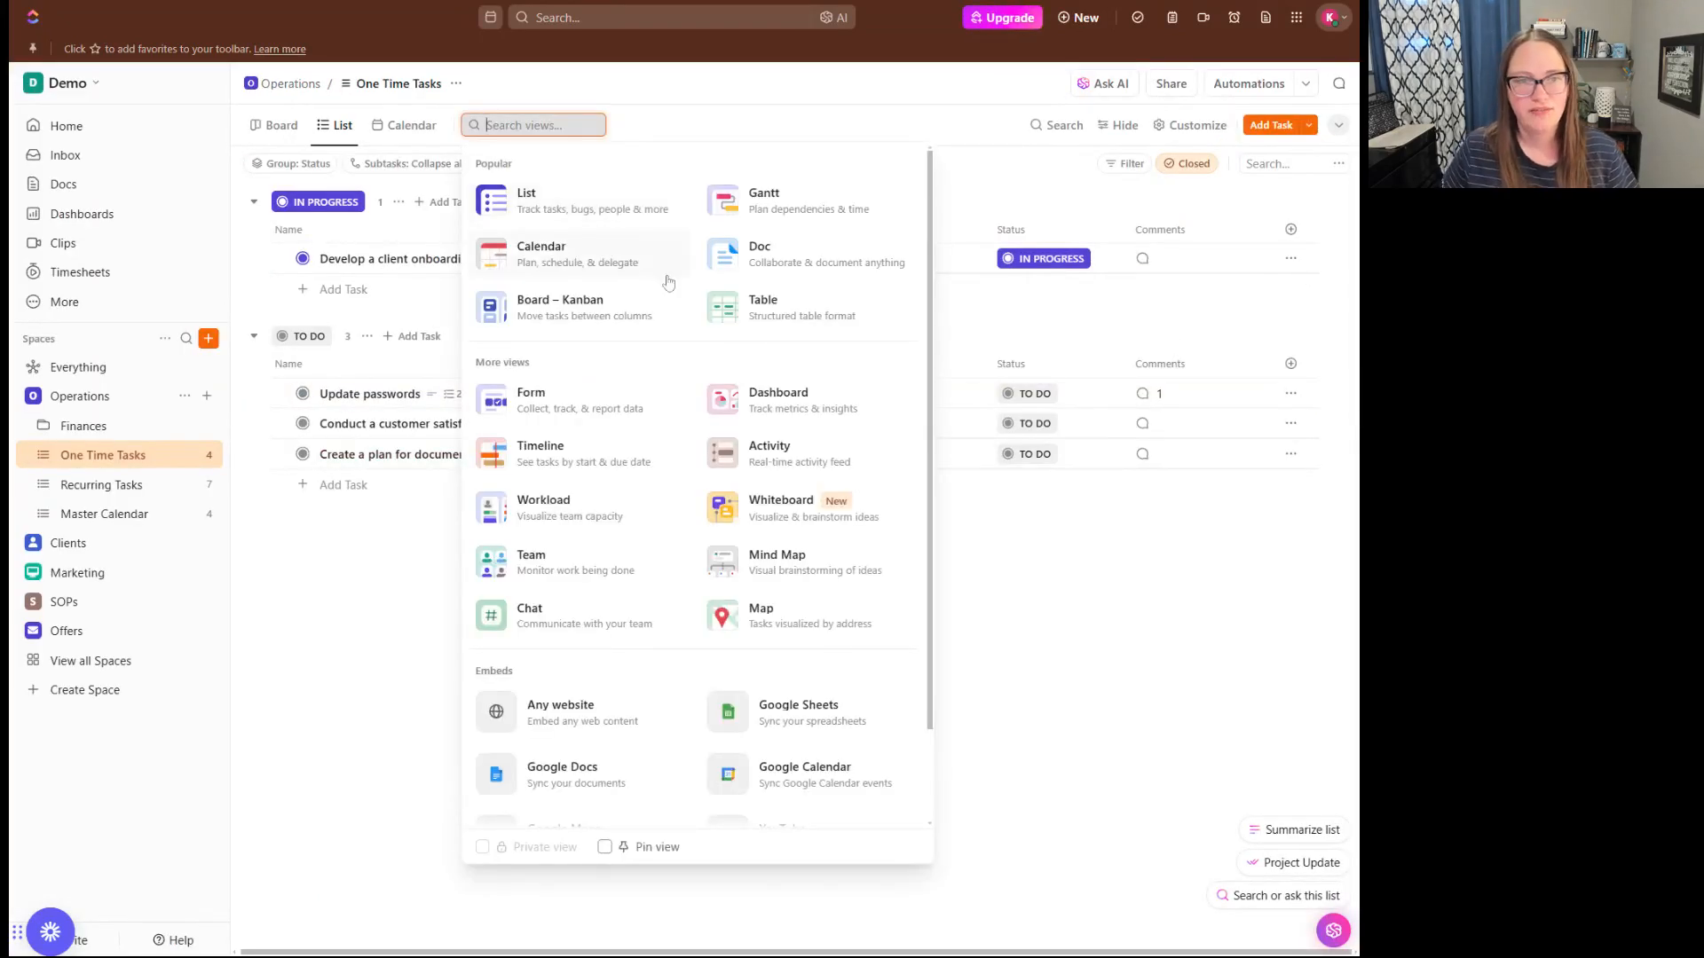
{"action": "left_click", "coordinate": [667, 133]}
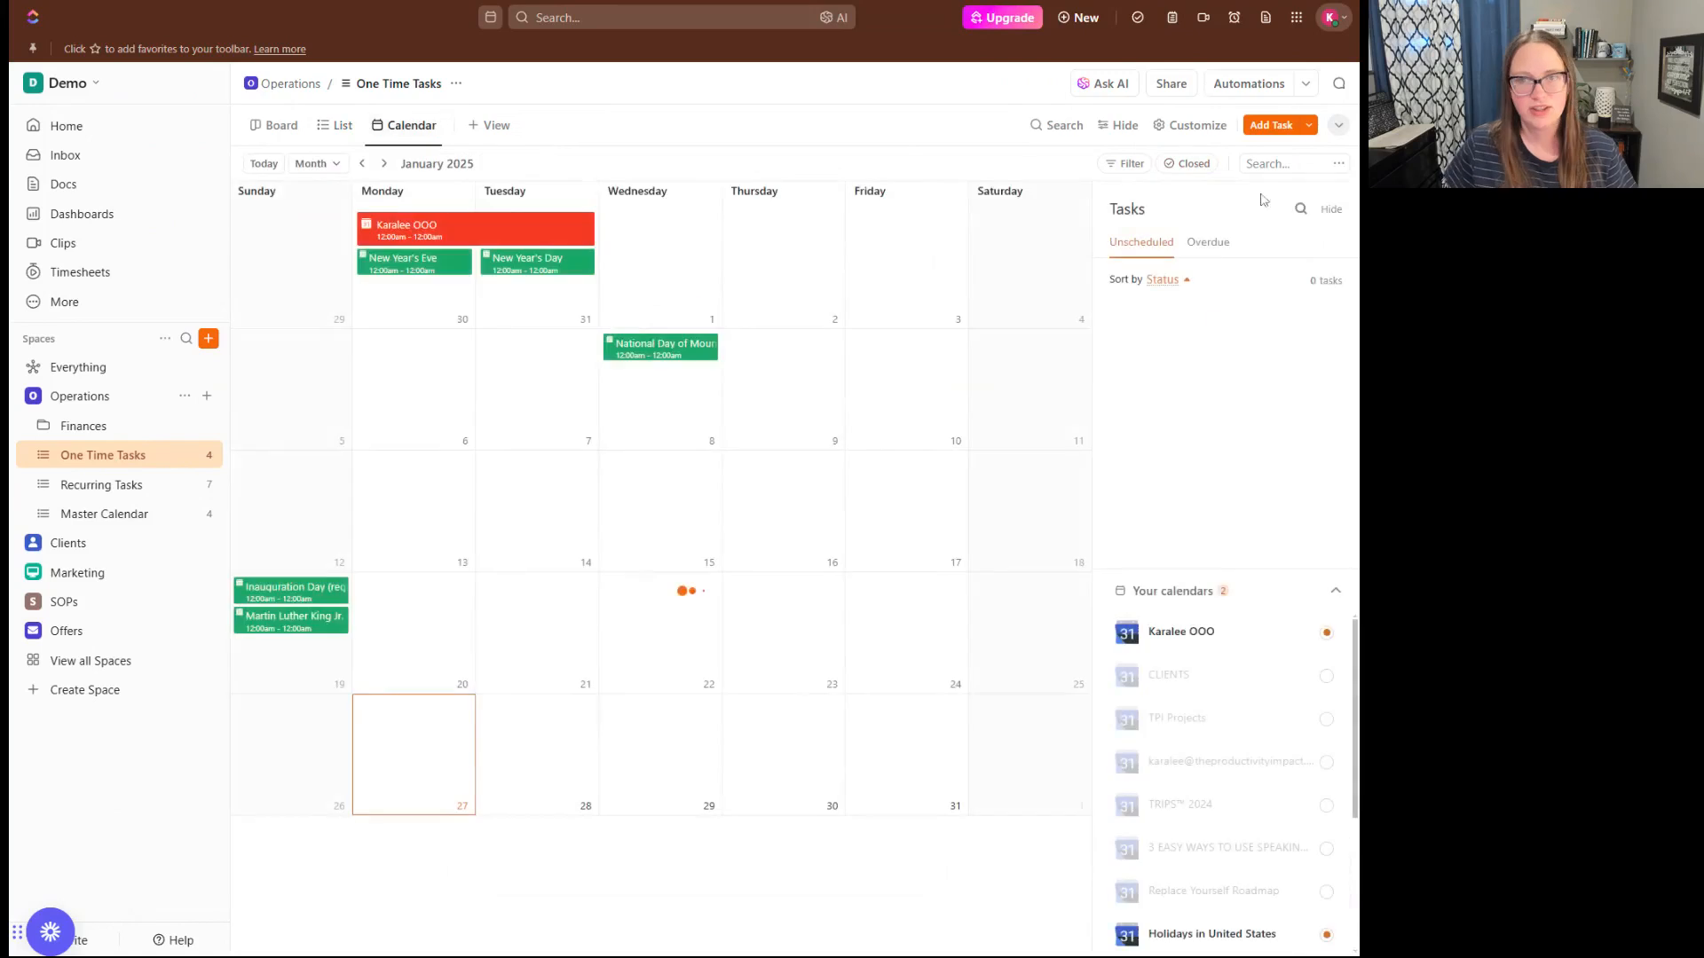
{"action": "left_click", "coordinate": [1198, 126]}
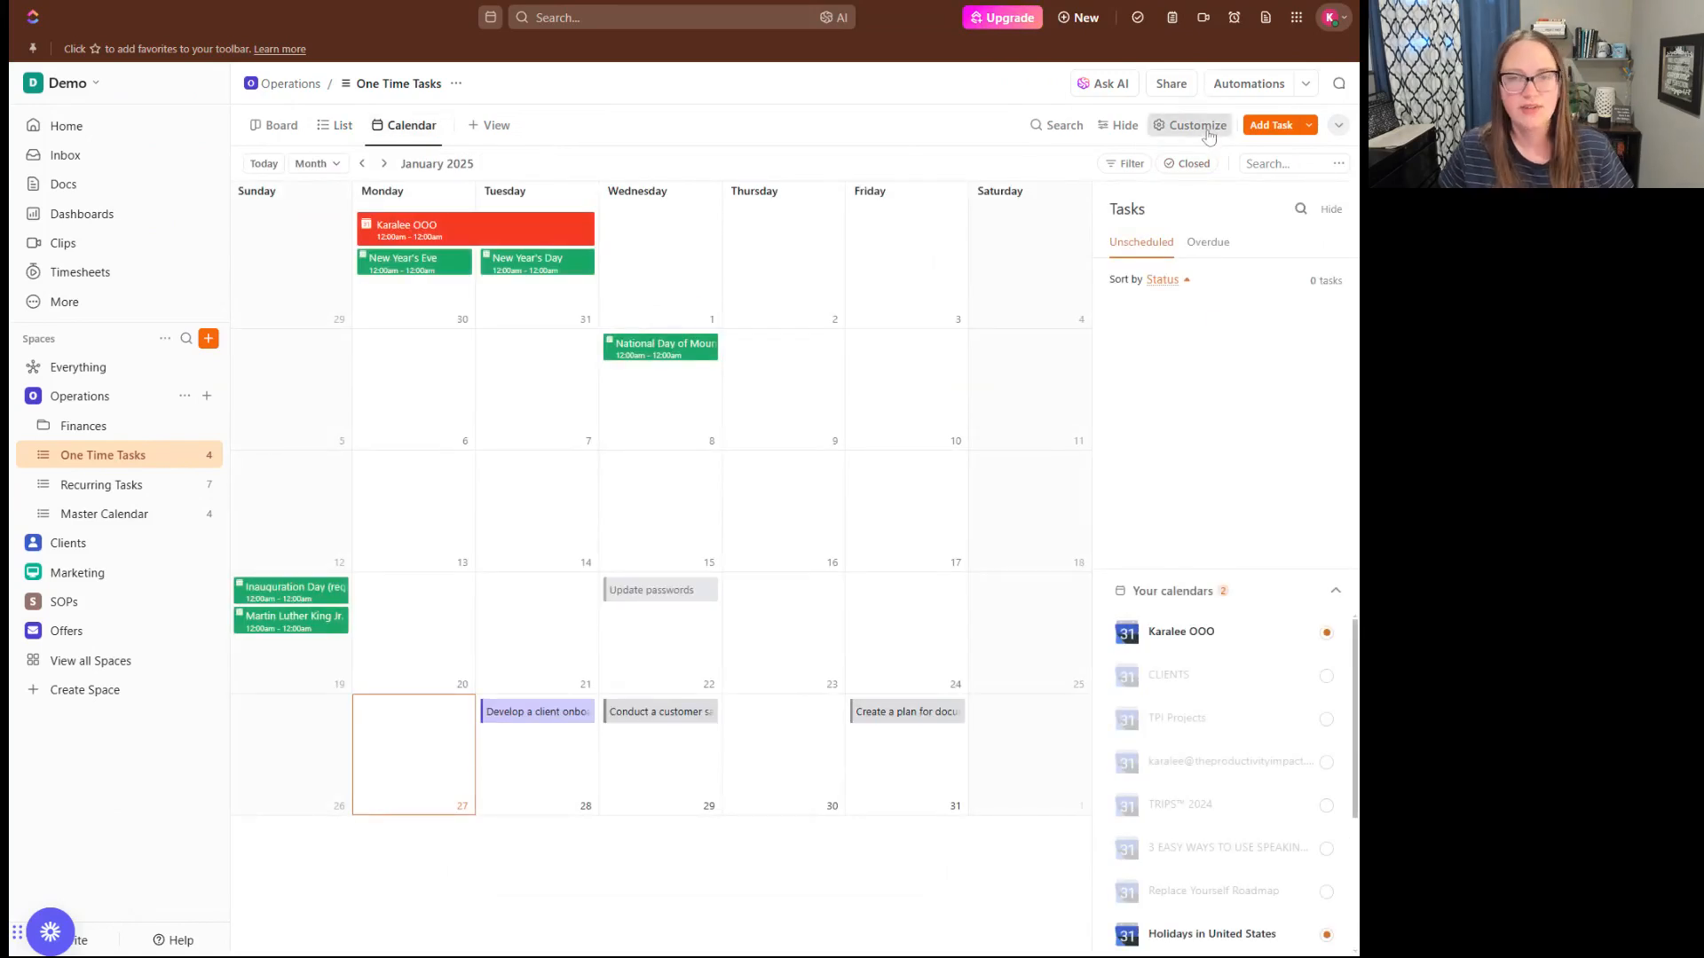
{"action": "left_click", "coordinate": [1252, 240]}
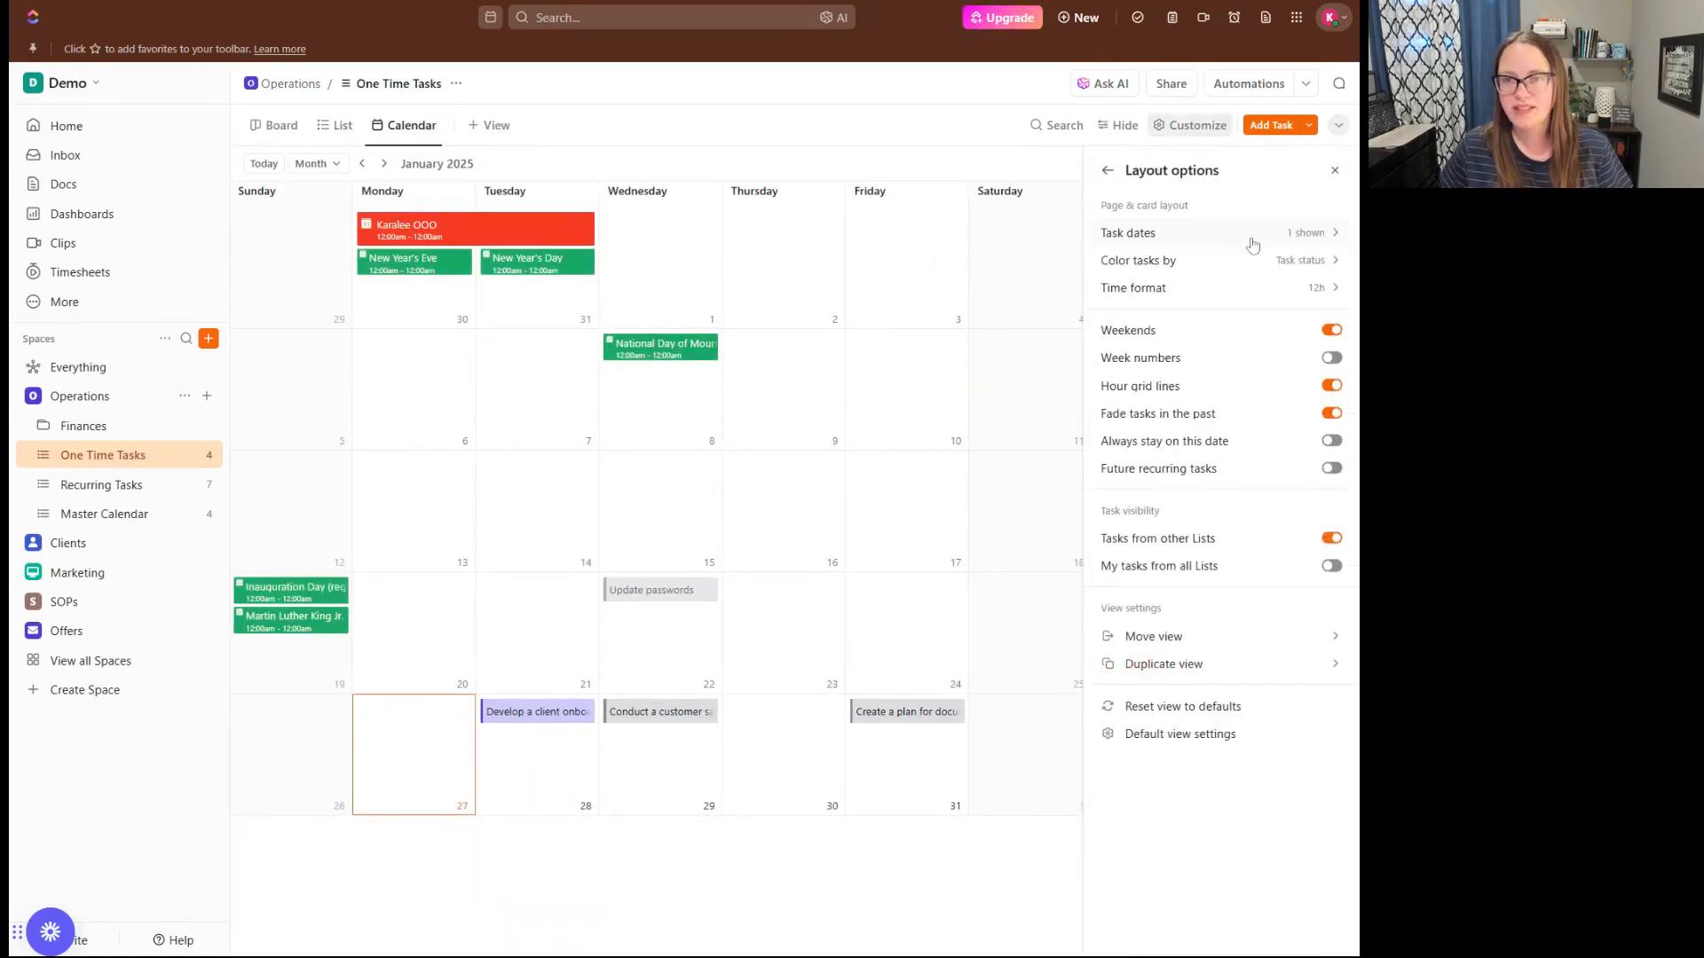
{"action": "left_click", "coordinate": [1297, 241]}
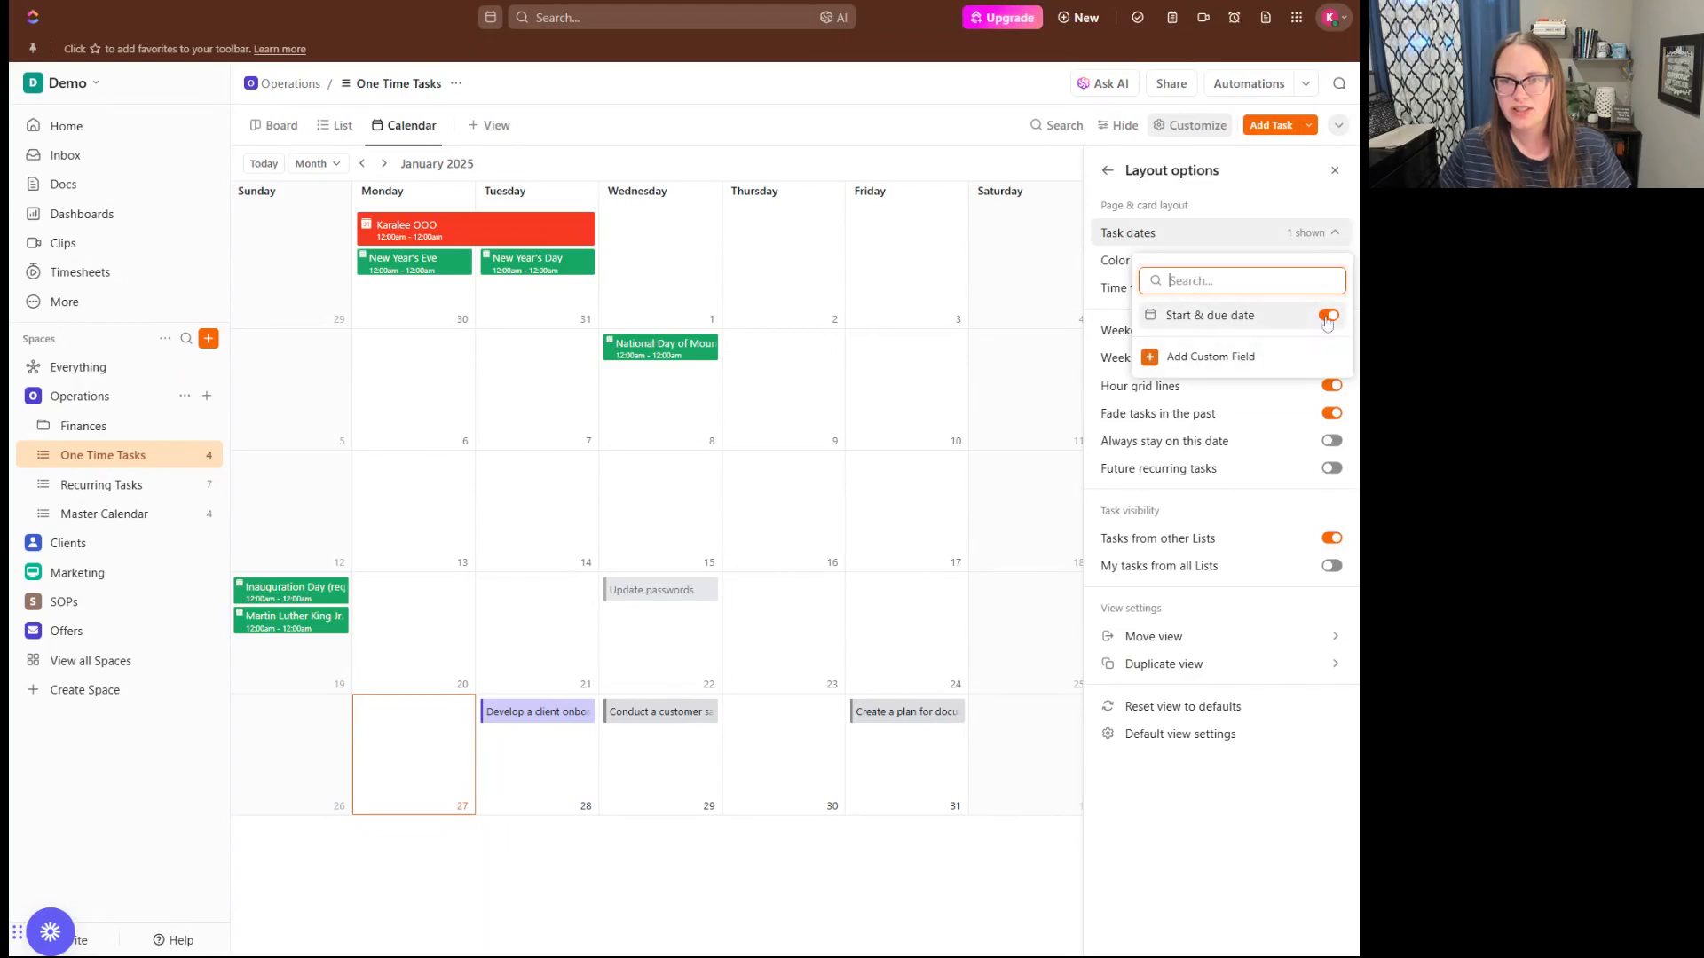
{"action": "left_click", "coordinate": [1125, 171]}
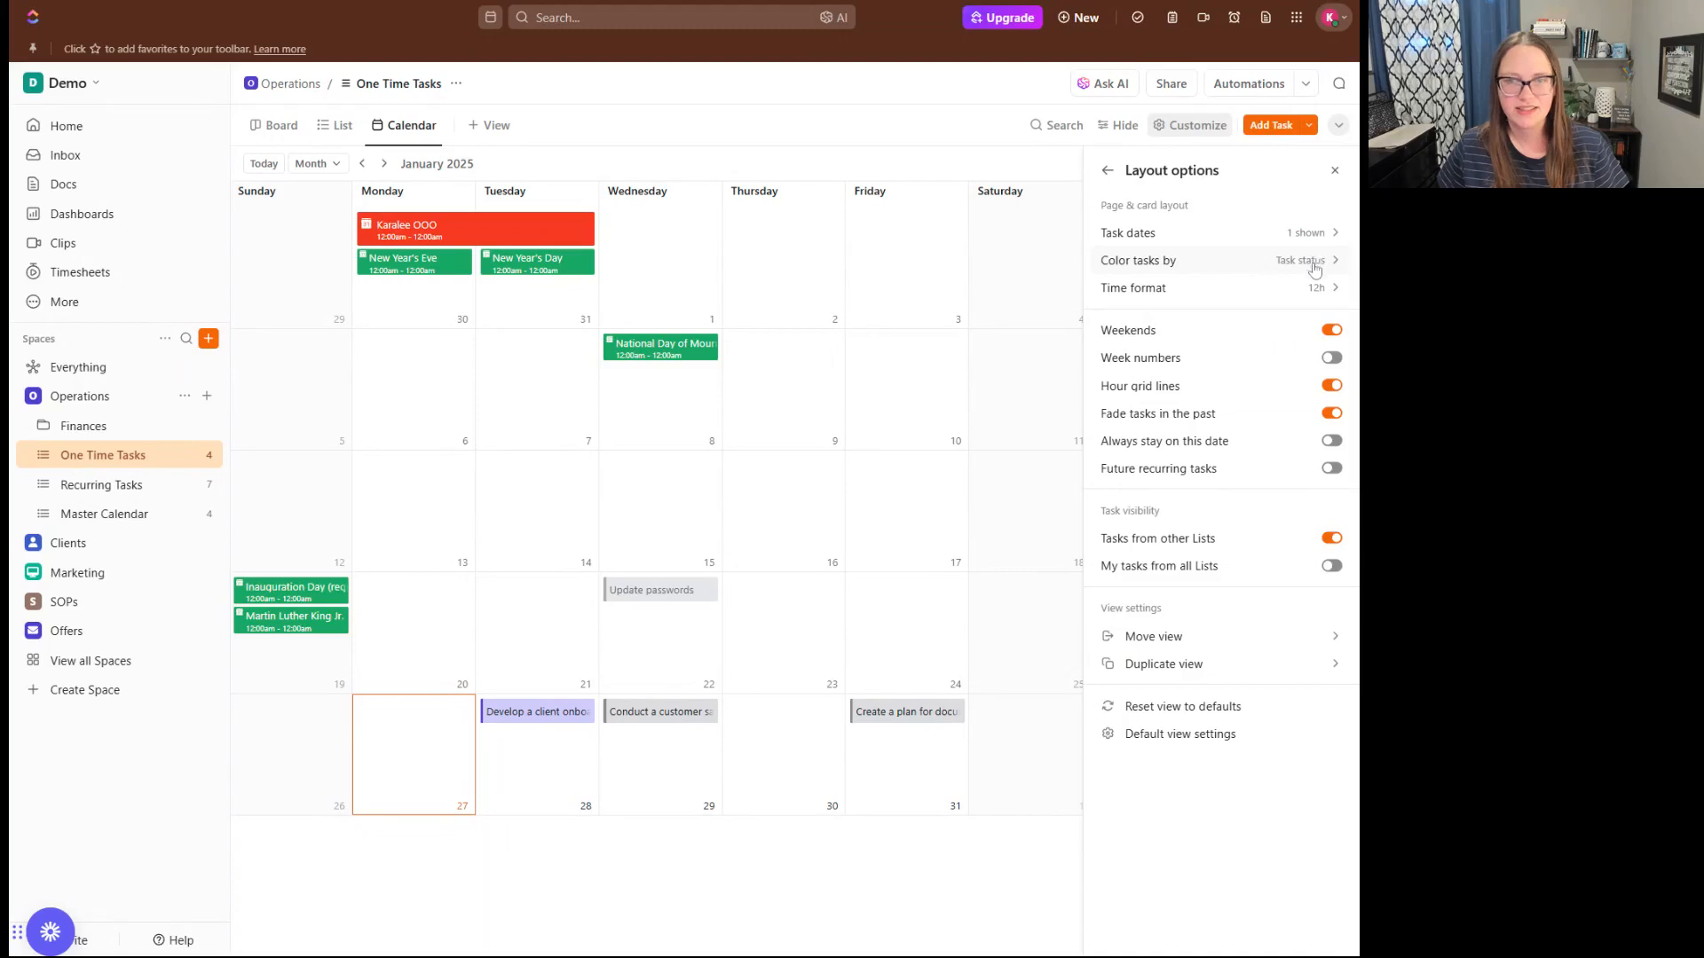
{"action": "left_click", "coordinate": [1202, 264]}
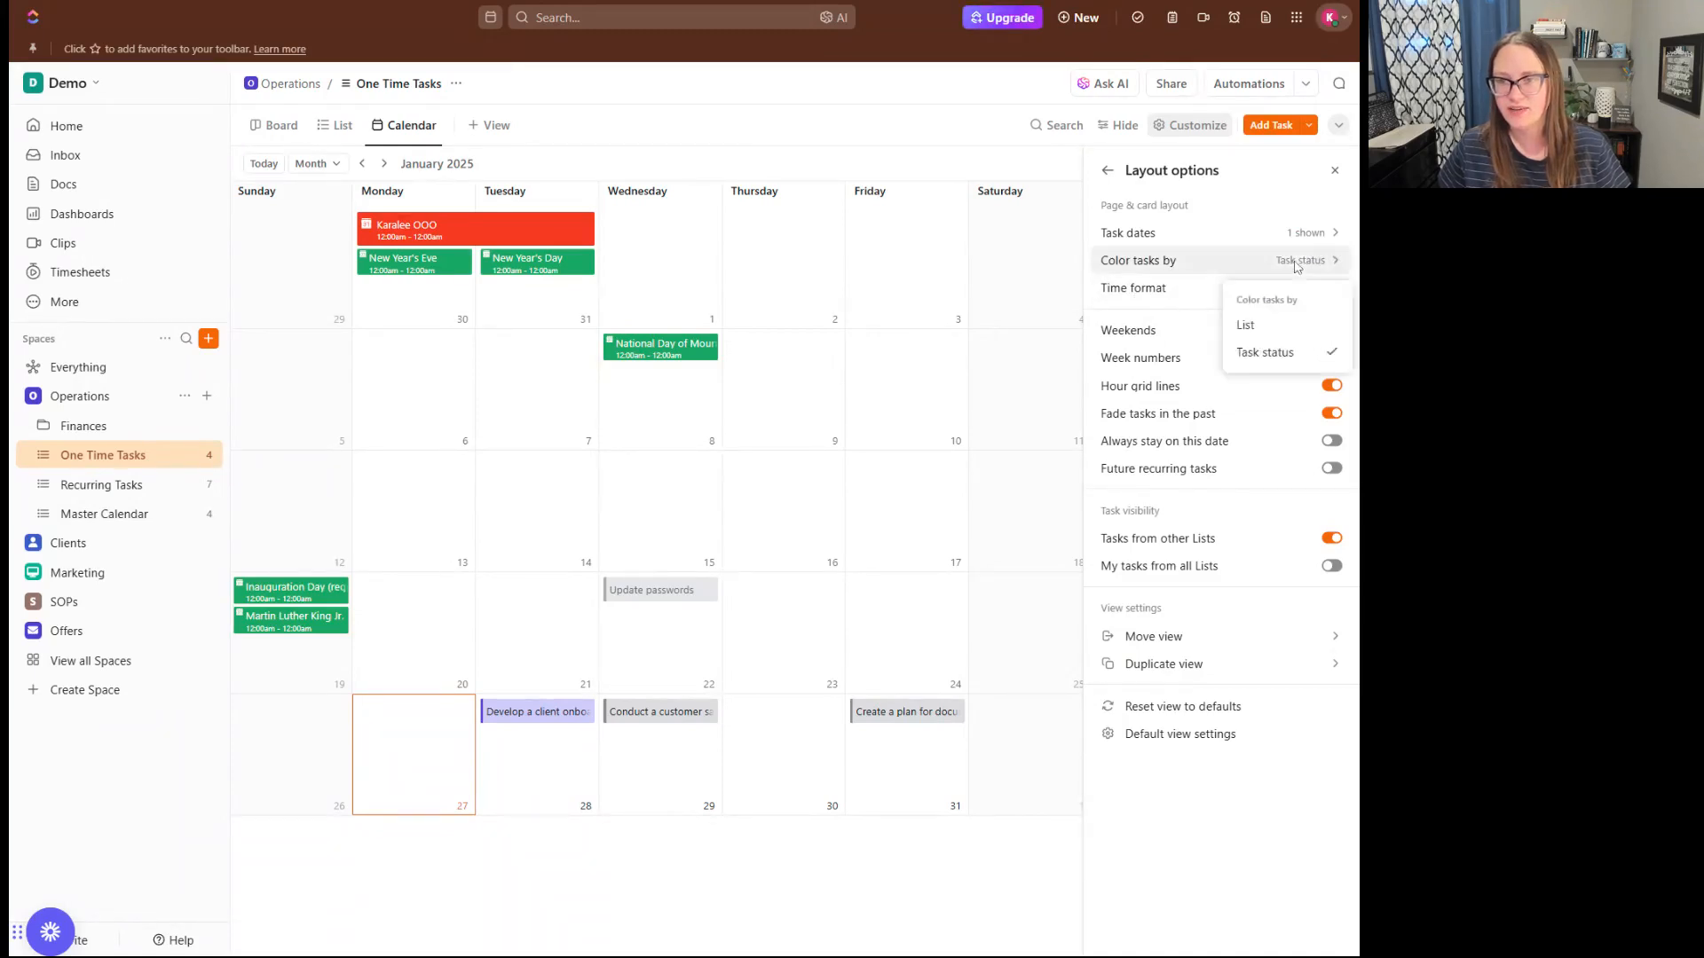
{"action": "left_click", "coordinate": [1205, 267]}
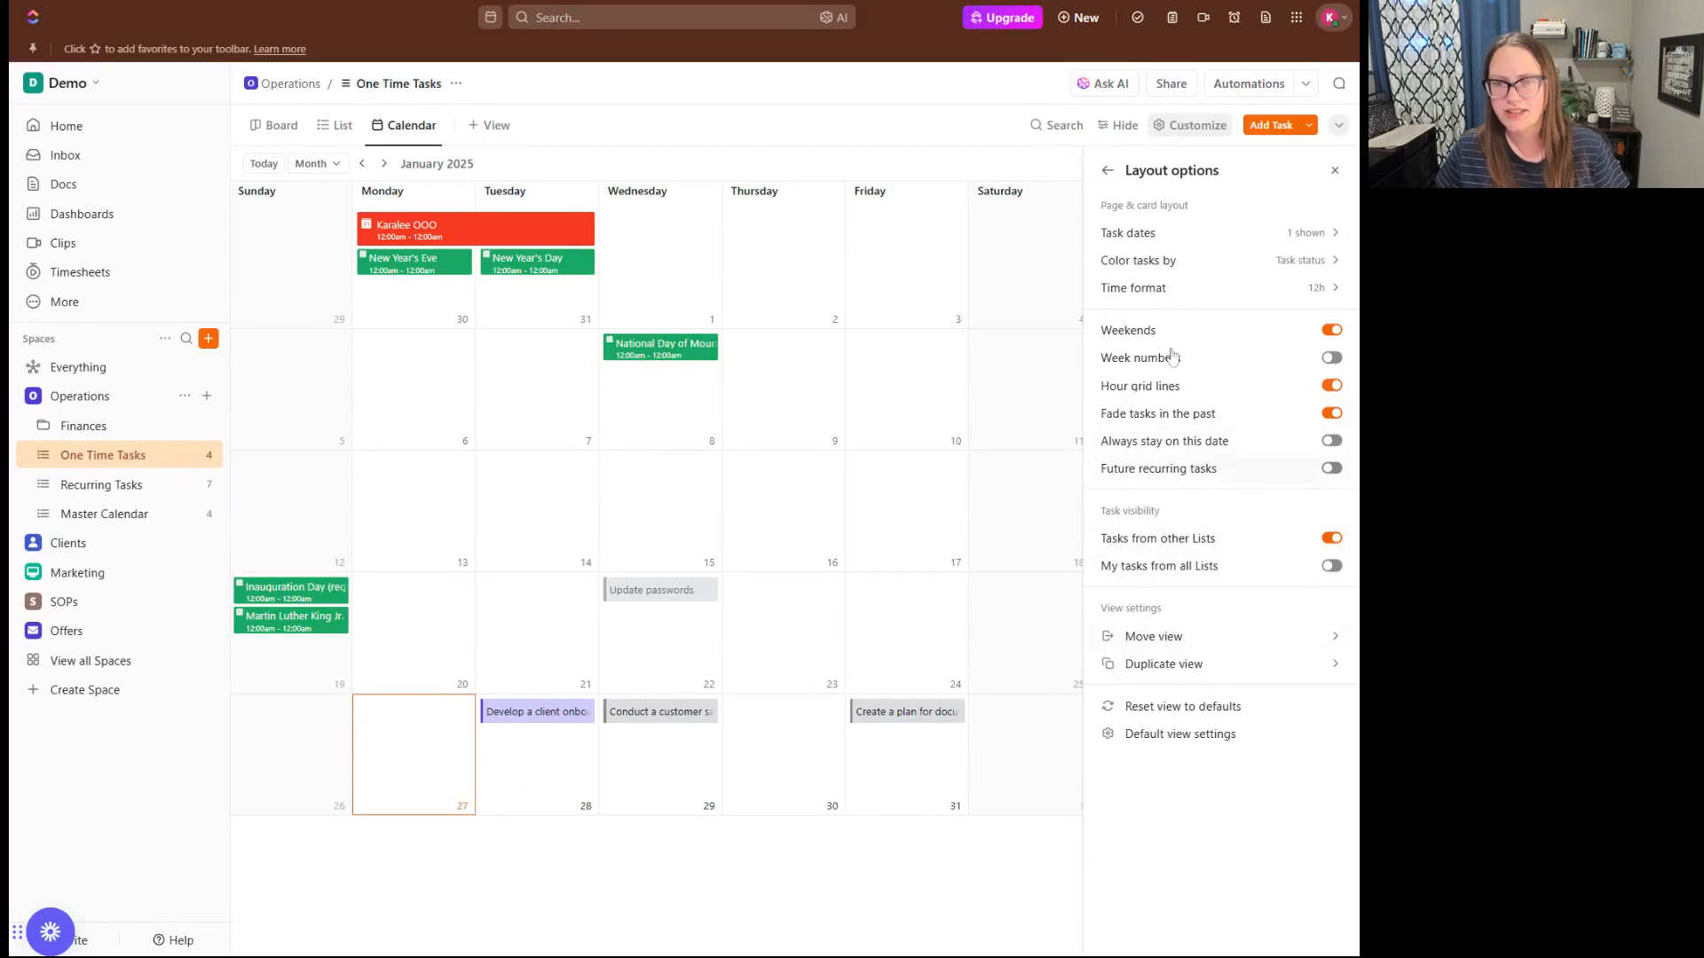
Show the Assignee and Subtasks fields on the Calendar view's task cards.
{"action": "left_click", "coordinate": [1108, 171]}
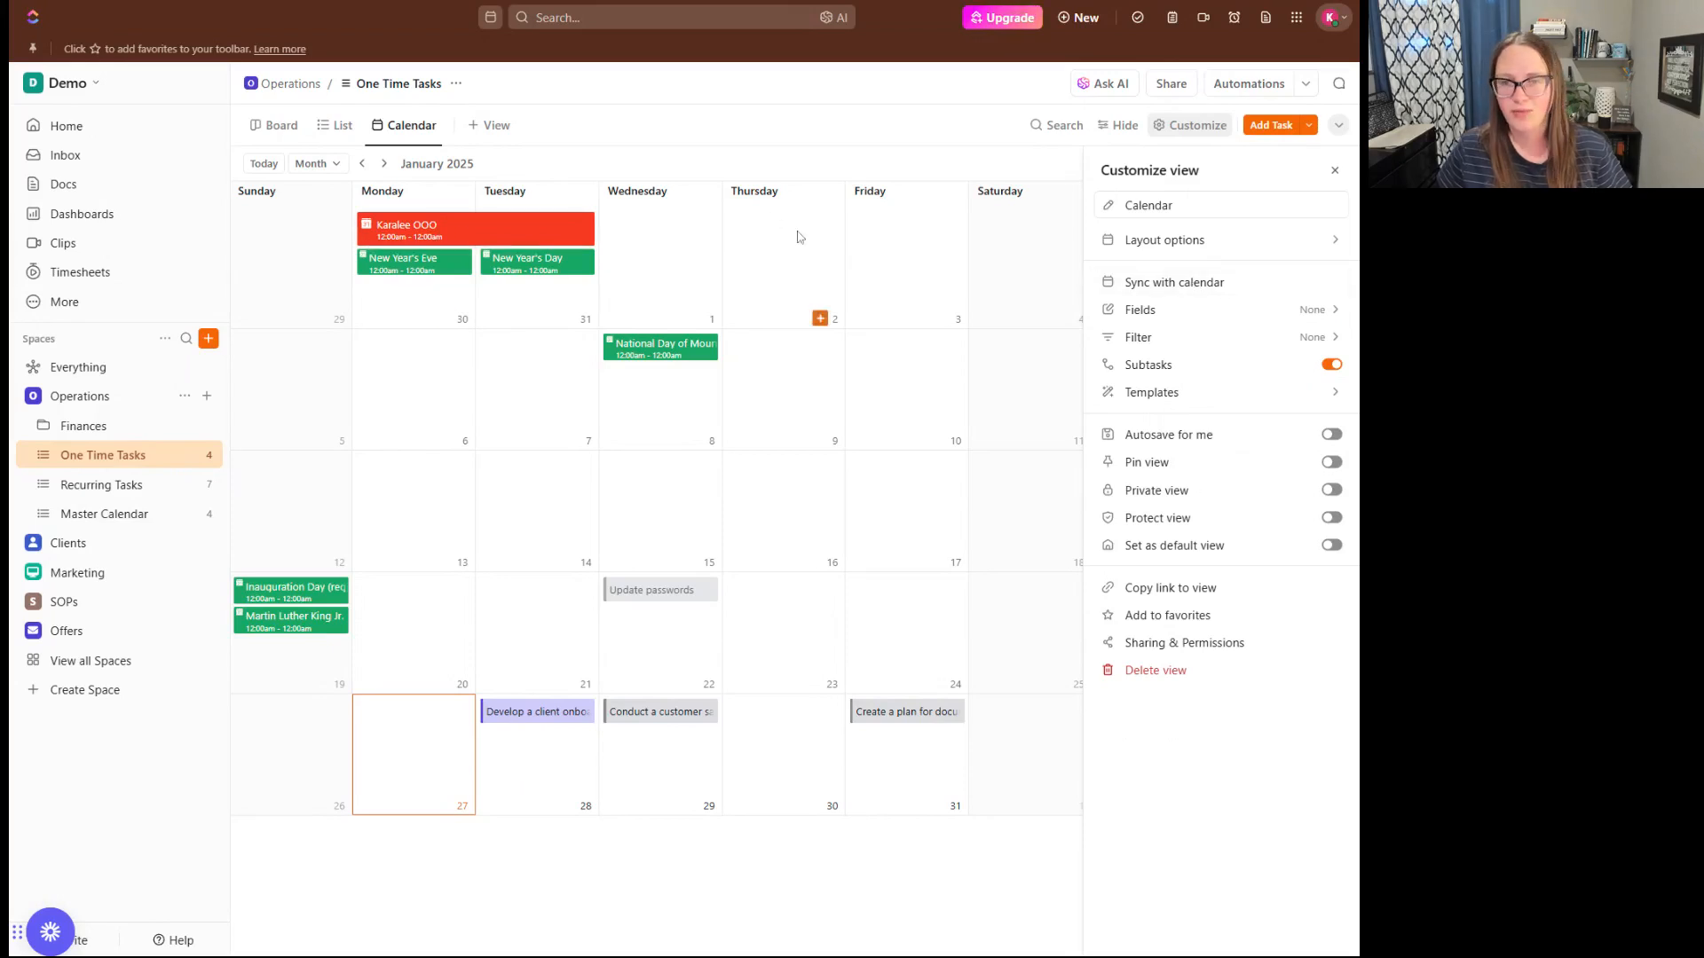
{"action": "left_click", "coordinate": [1317, 314]}
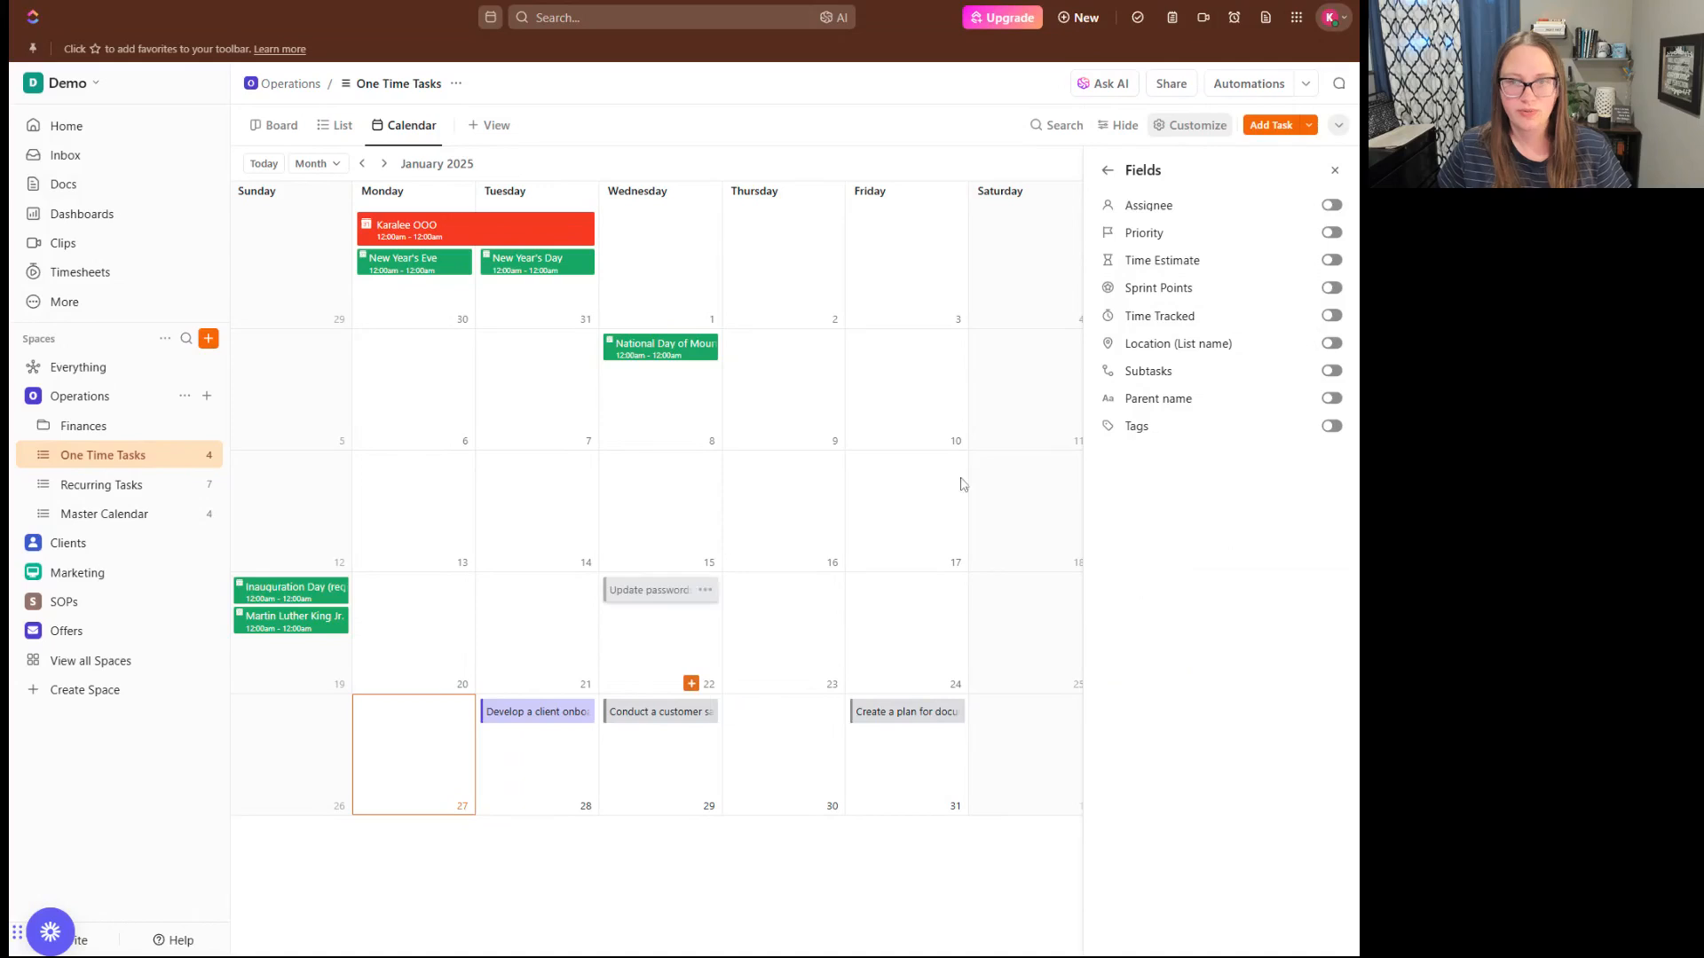
{"action": "left_click", "coordinate": [1332, 206]}
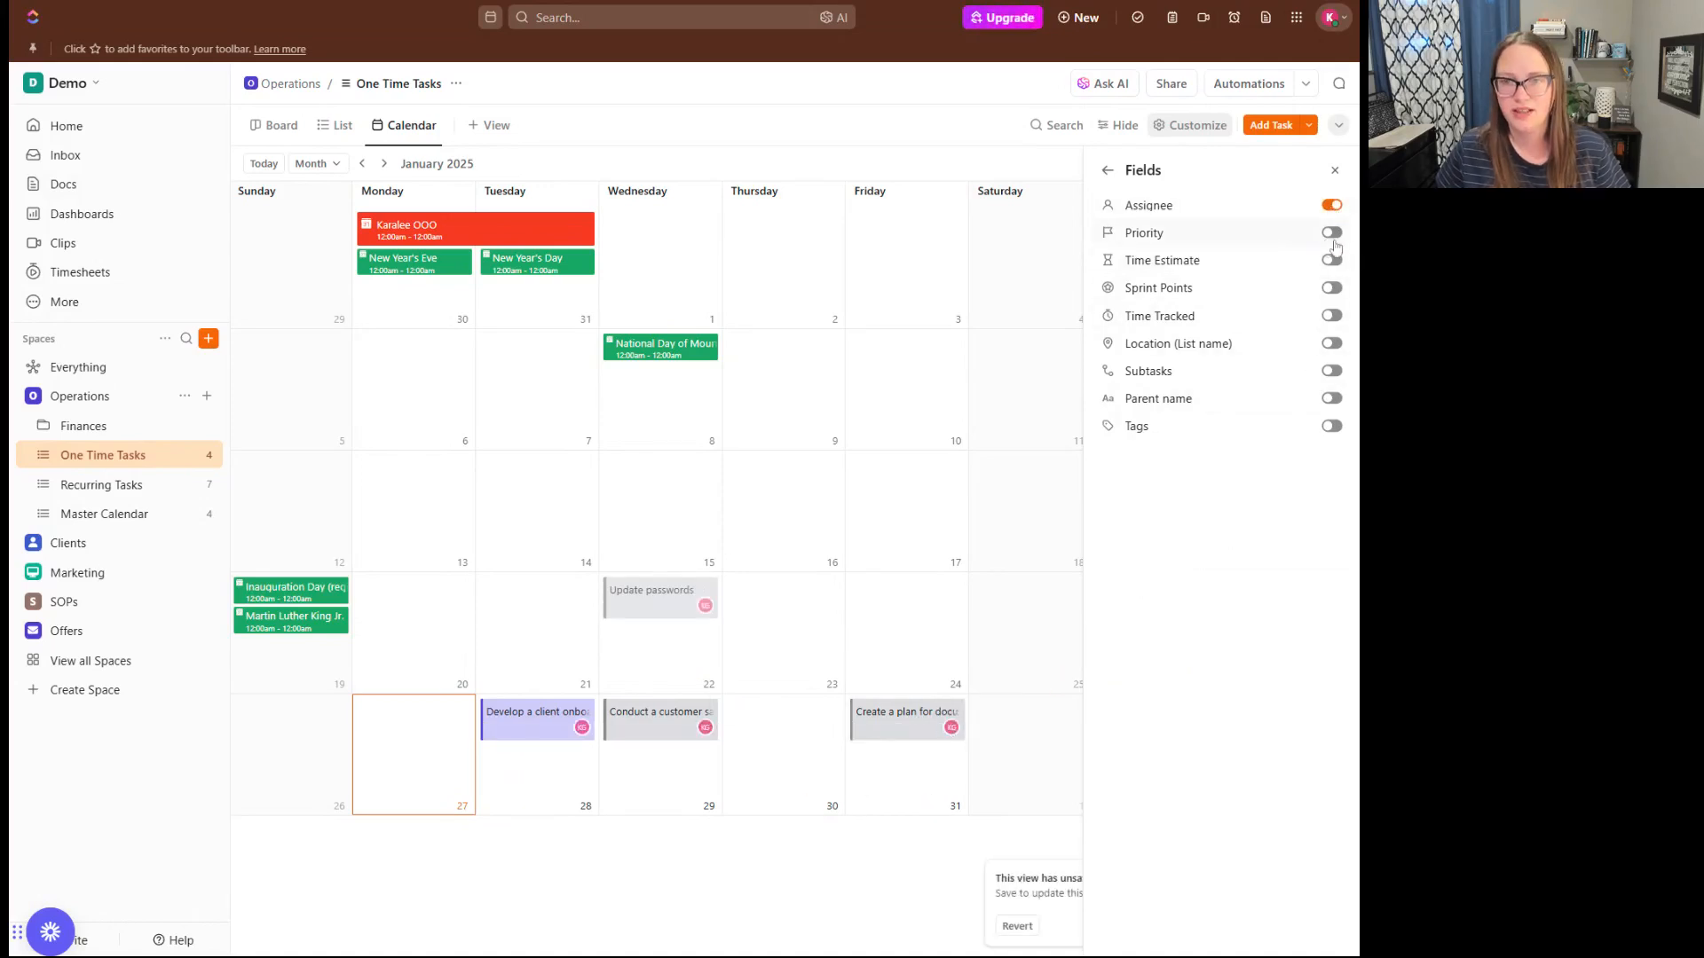
{"action": "left_click", "coordinate": [1336, 248]}
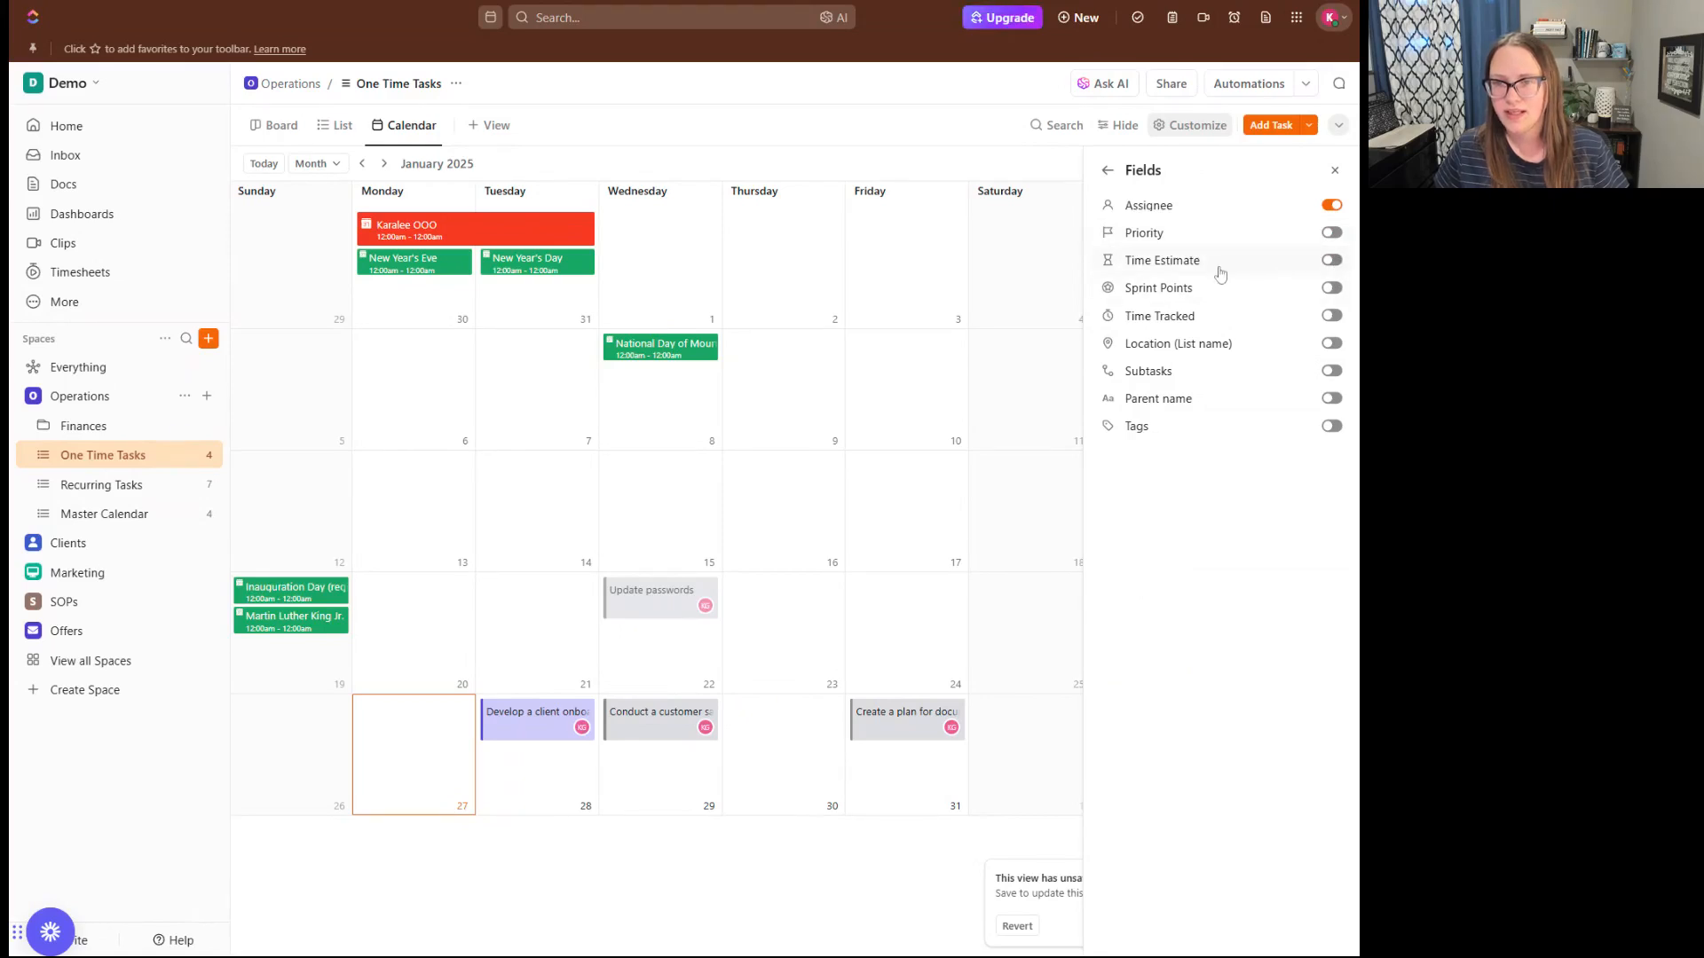
{"action": "left_click", "coordinate": [1331, 399]}
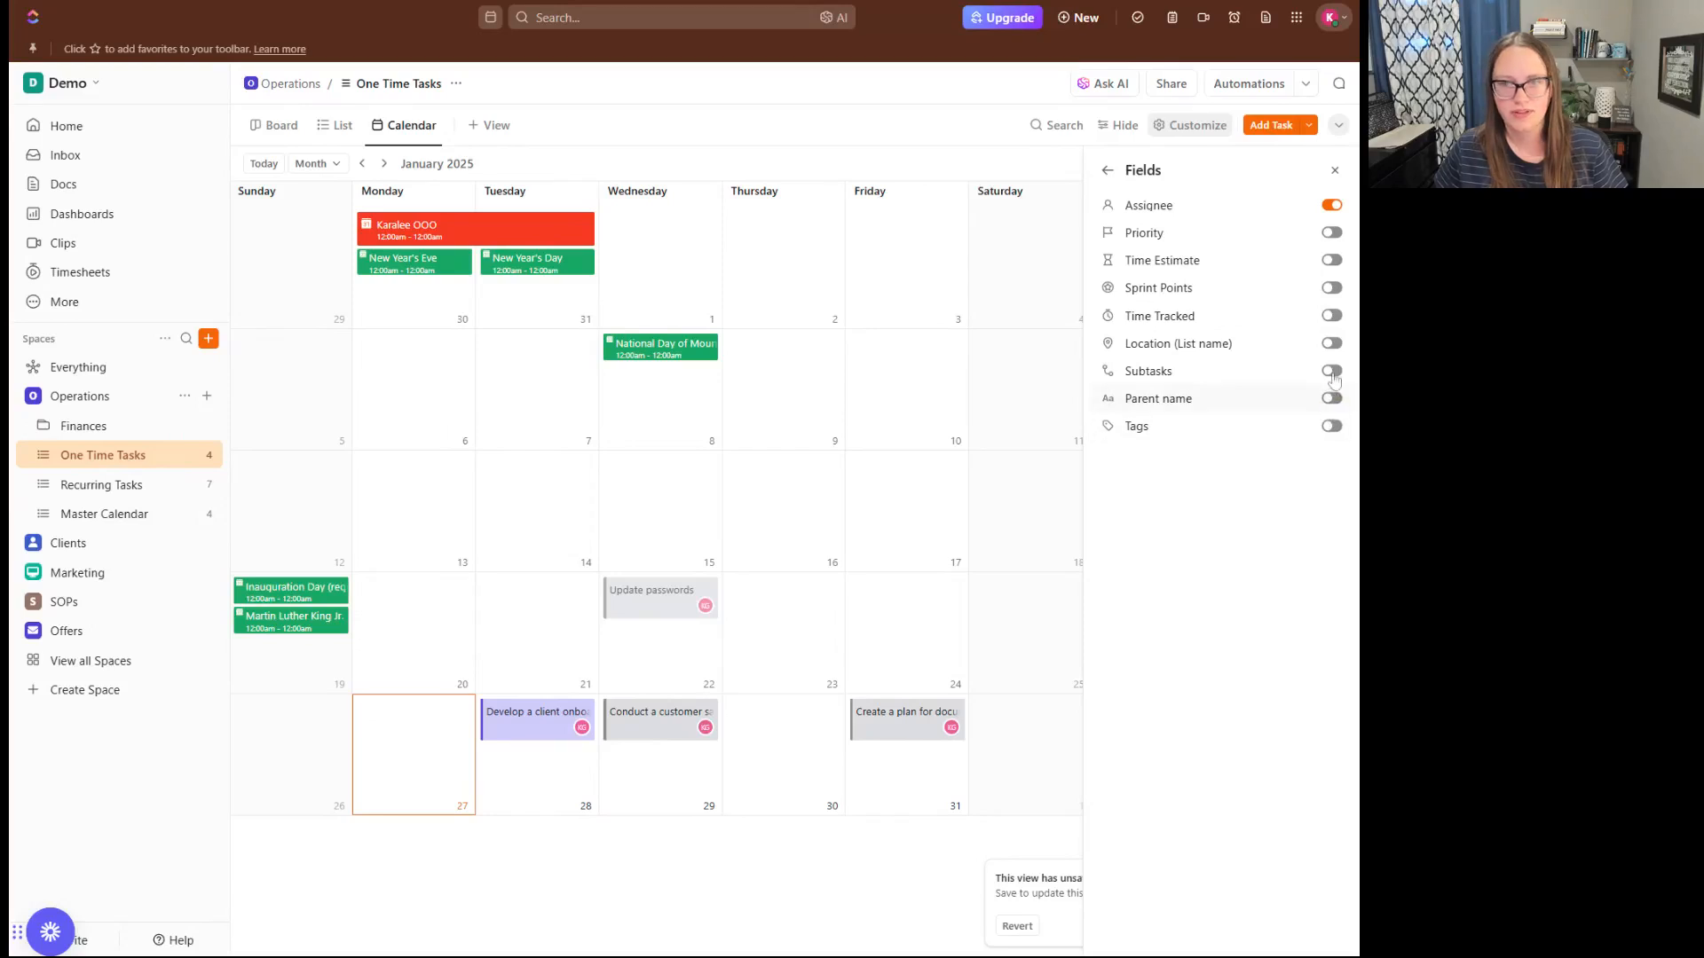
{"action": "left_click", "coordinate": [1331, 371]}
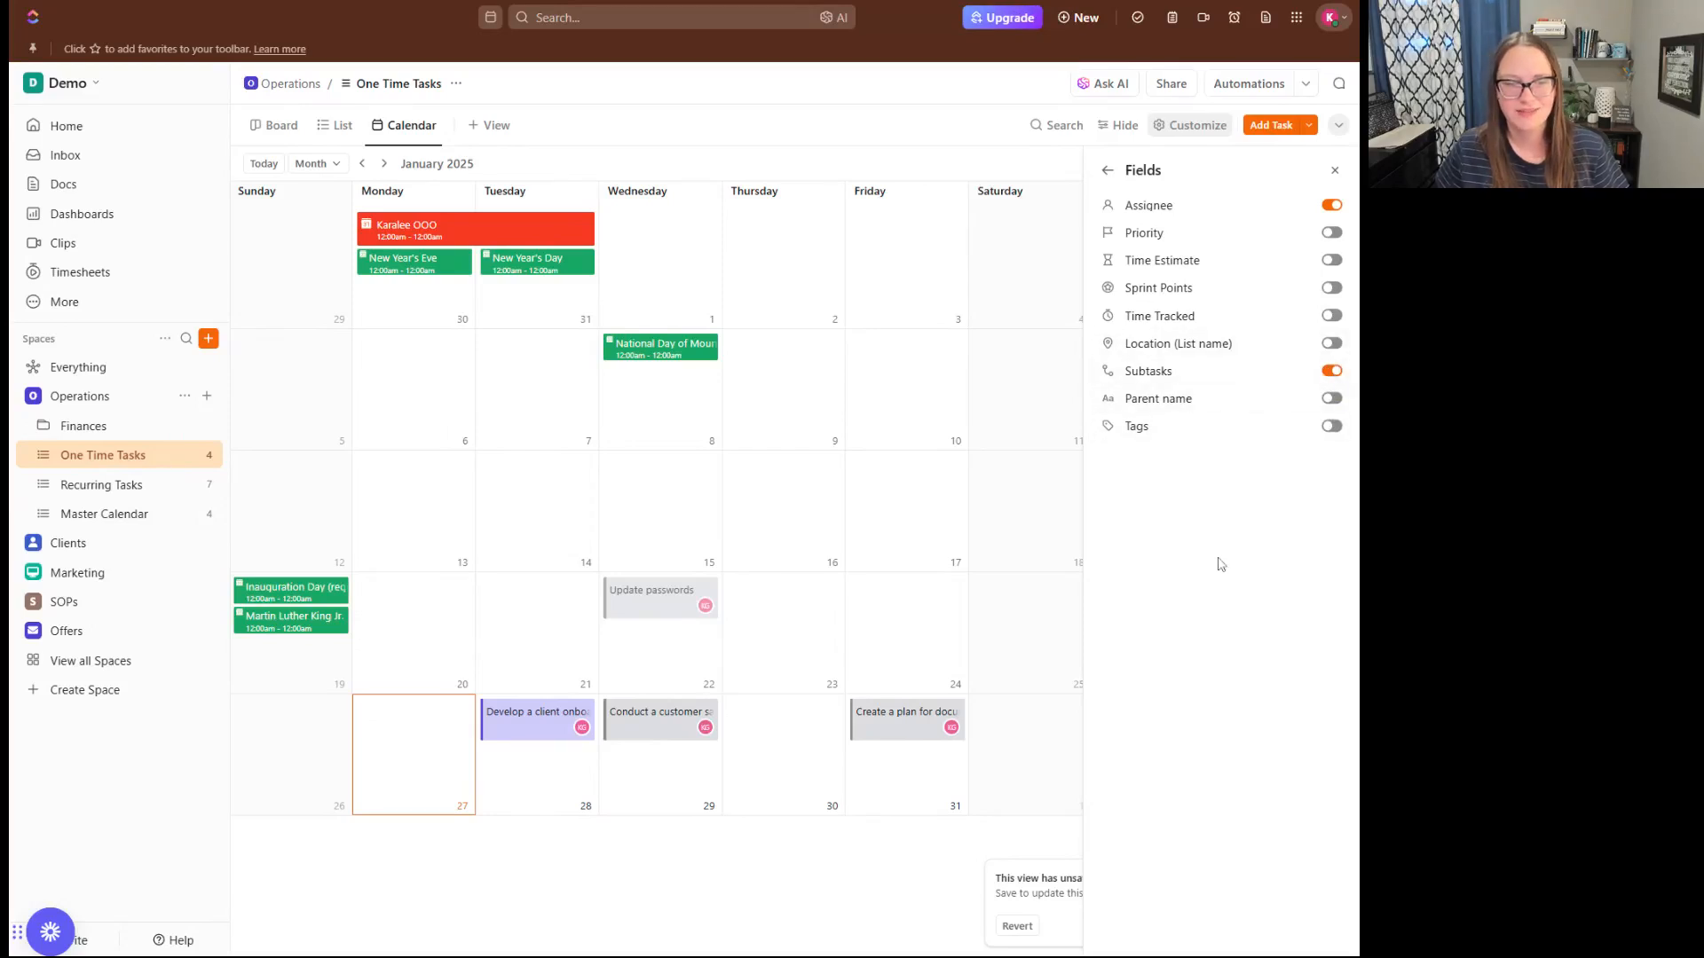
{"action": "left_click", "coordinate": [1105, 170]}
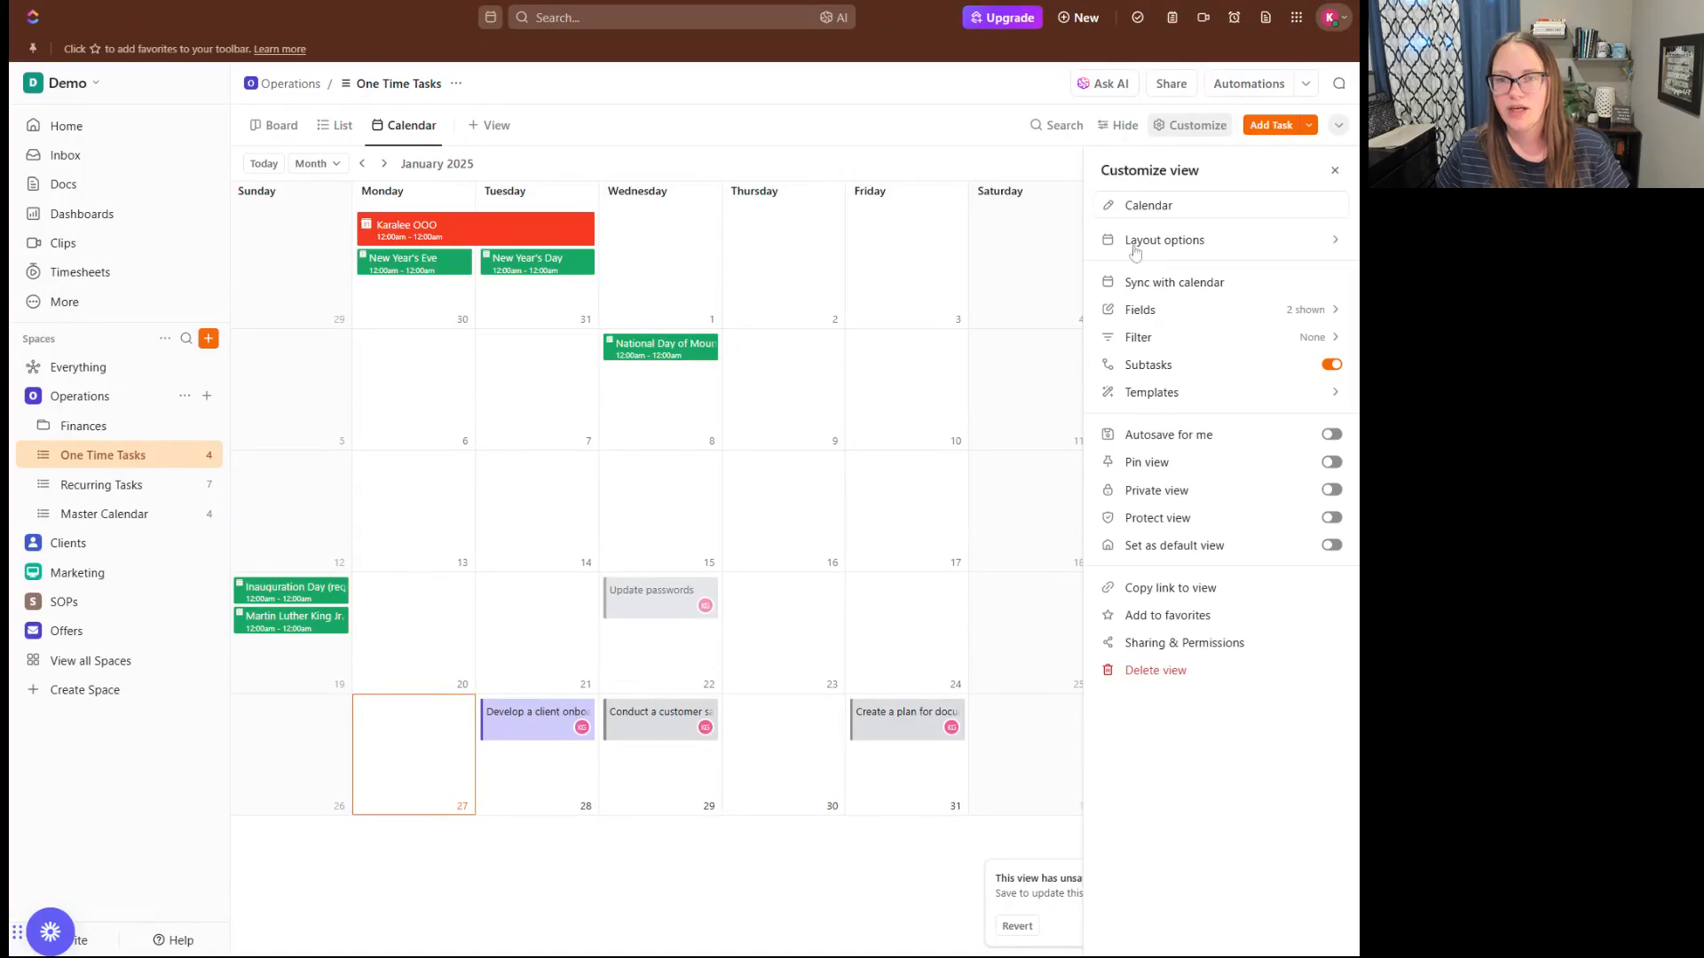
Review the filter criteria available for the Calendar view.
{"action": "left_click", "coordinate": [1210, 347]}
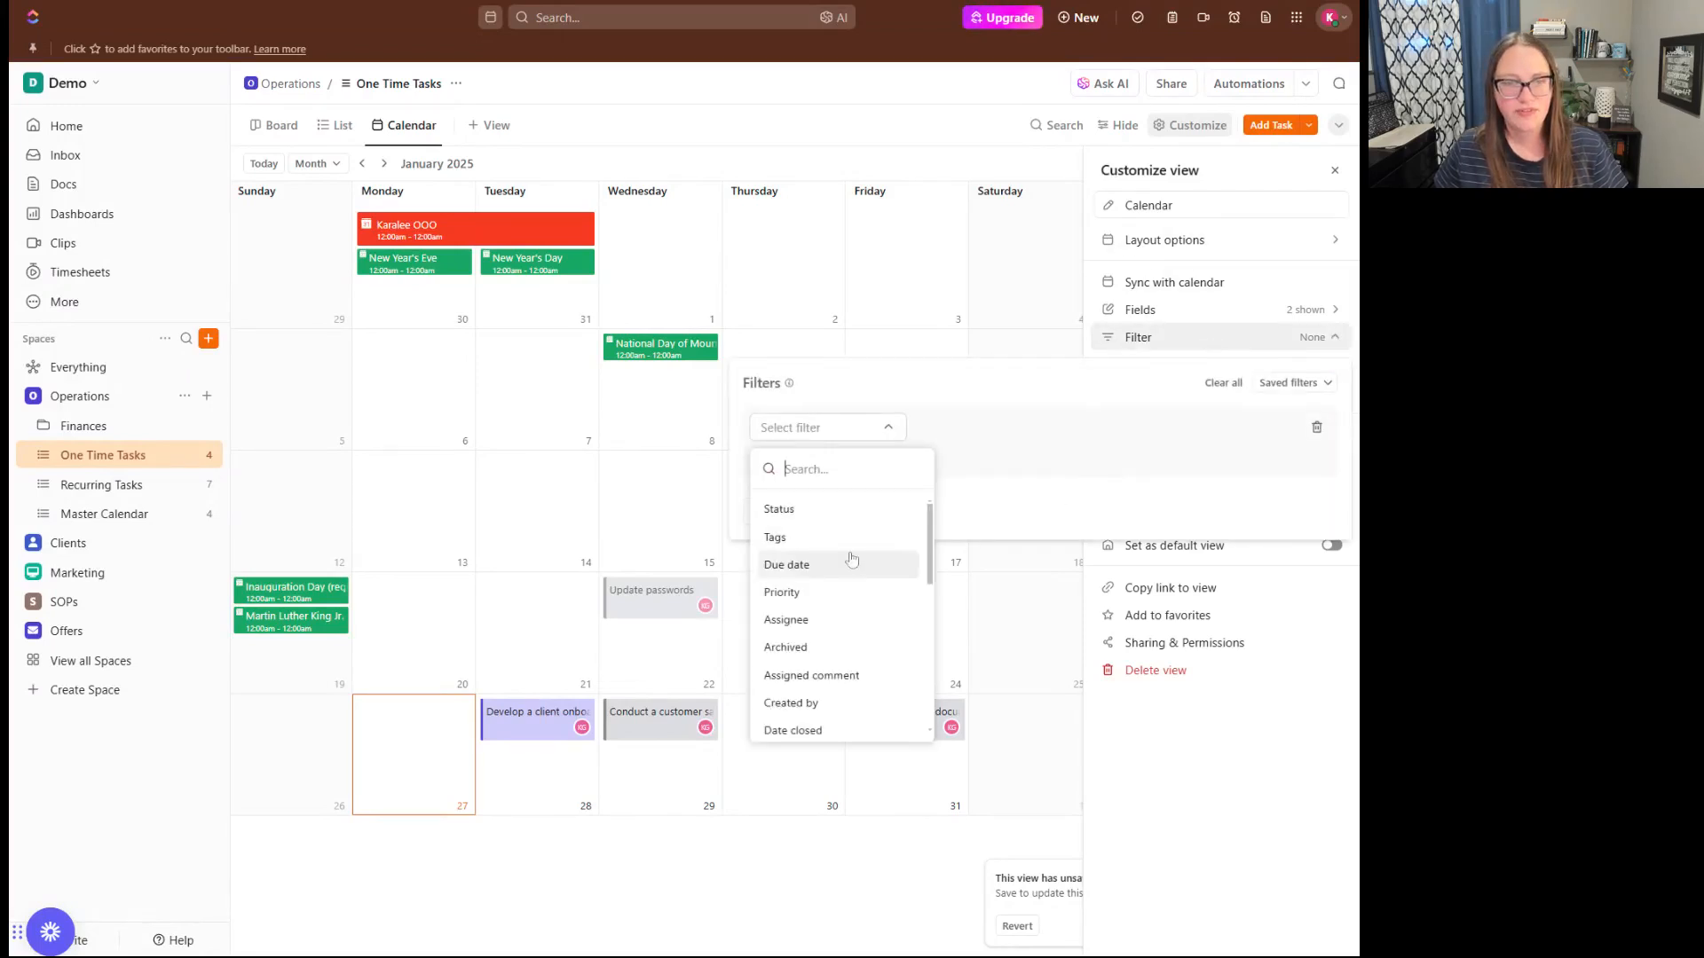
{"action": "scroll", "coordinate": [845, 558], "scroll_direction": "down", "scroll_amount": 5}
{"action": "scroll", "coordinate": [847, 556], "scroll_direction": "up", "scroll_amount": 5}
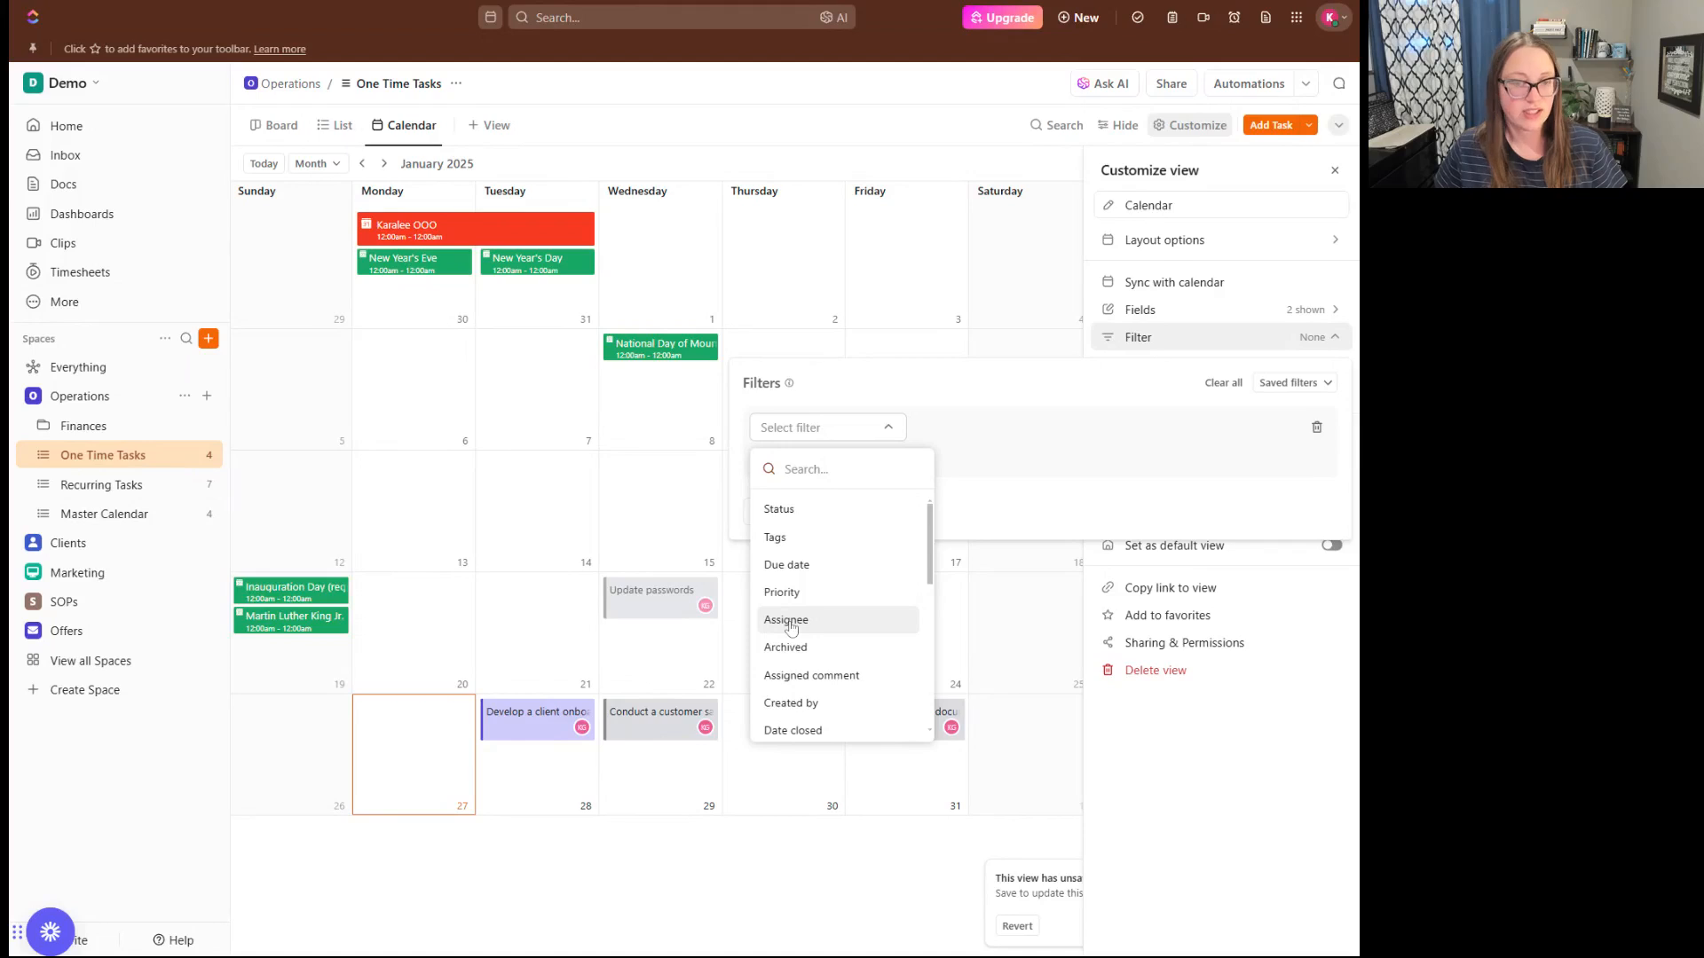
{"action": "scroll", "coordinate": [798, 620], "scroll_direction": "down", "scroll_amount": 5}
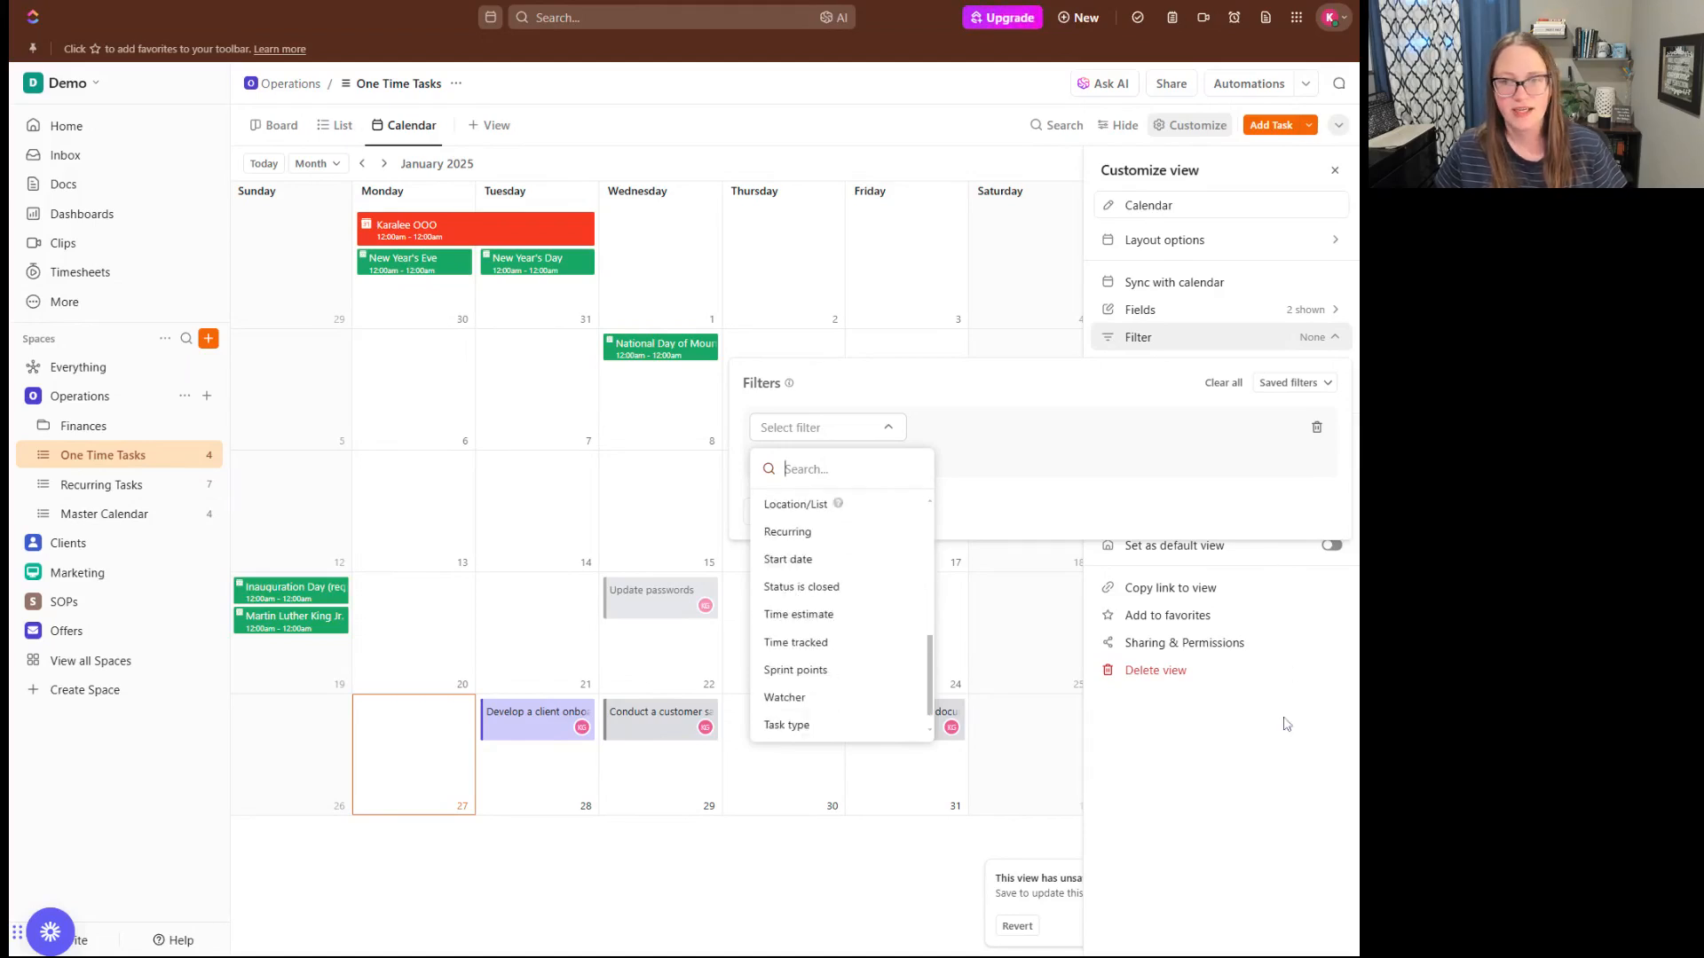
Close the Calendar view's filter options without adding a filter and turn on Autosave for me.
{"action": "left_click", "coordinate": [1301, 695]}
{"action": "left_click", "coordinate": [1301, 695]}
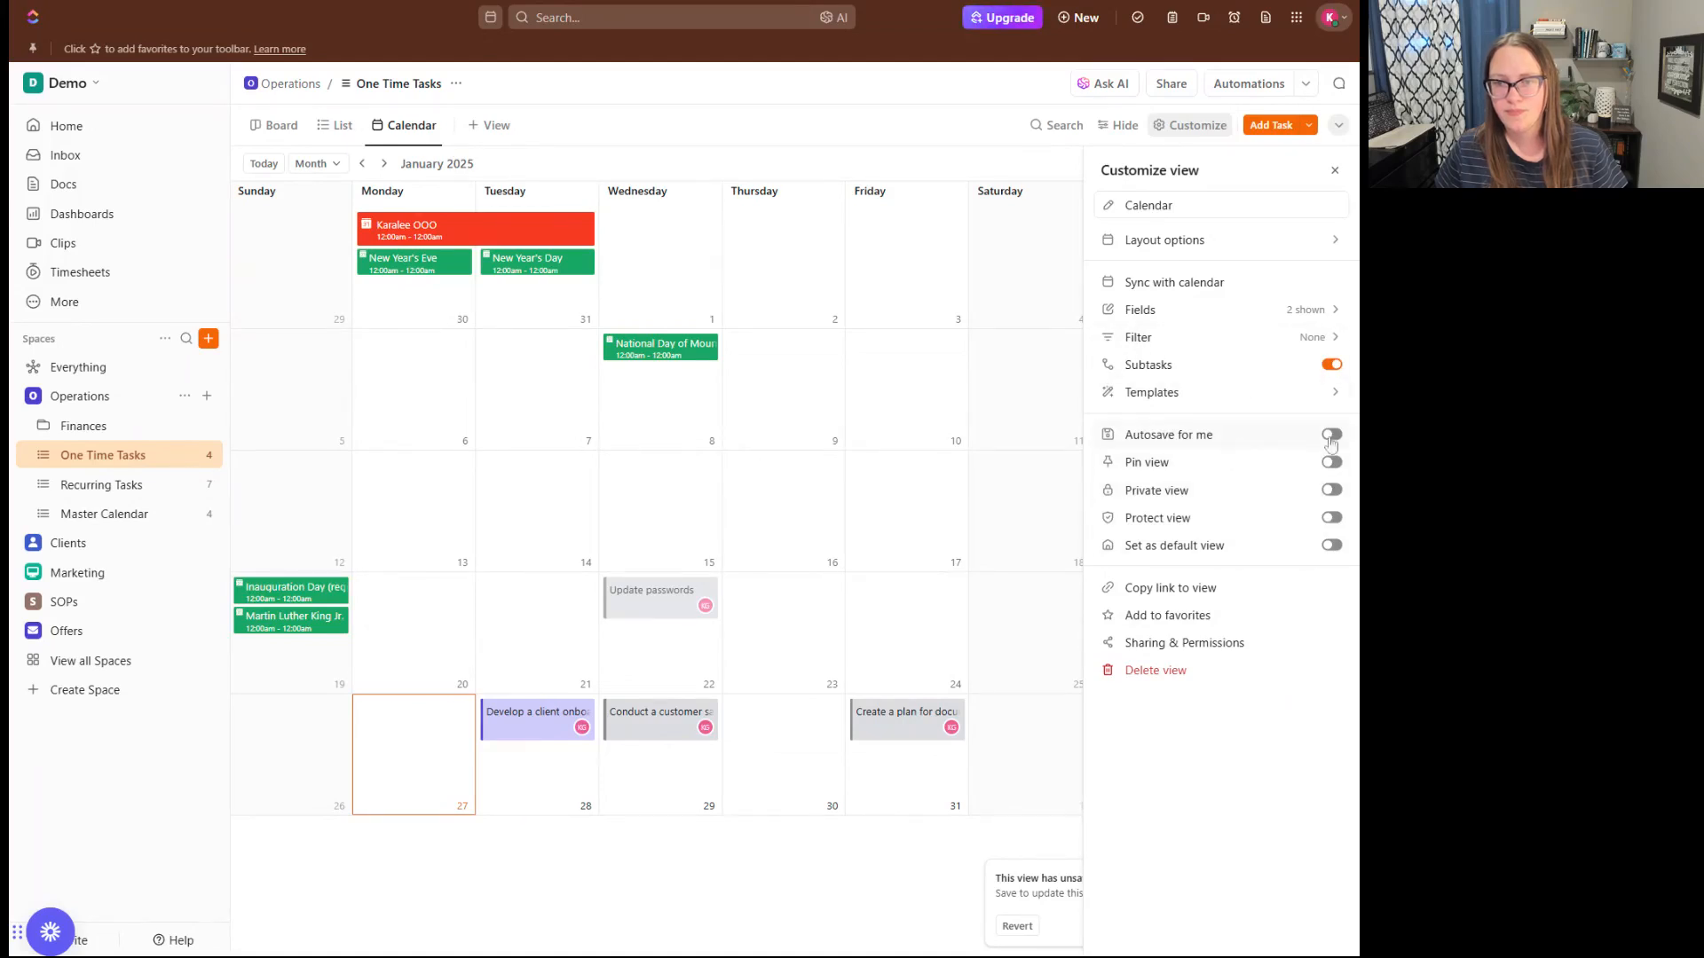
{"action": "left_click", "coordinate": [1332, 435]}
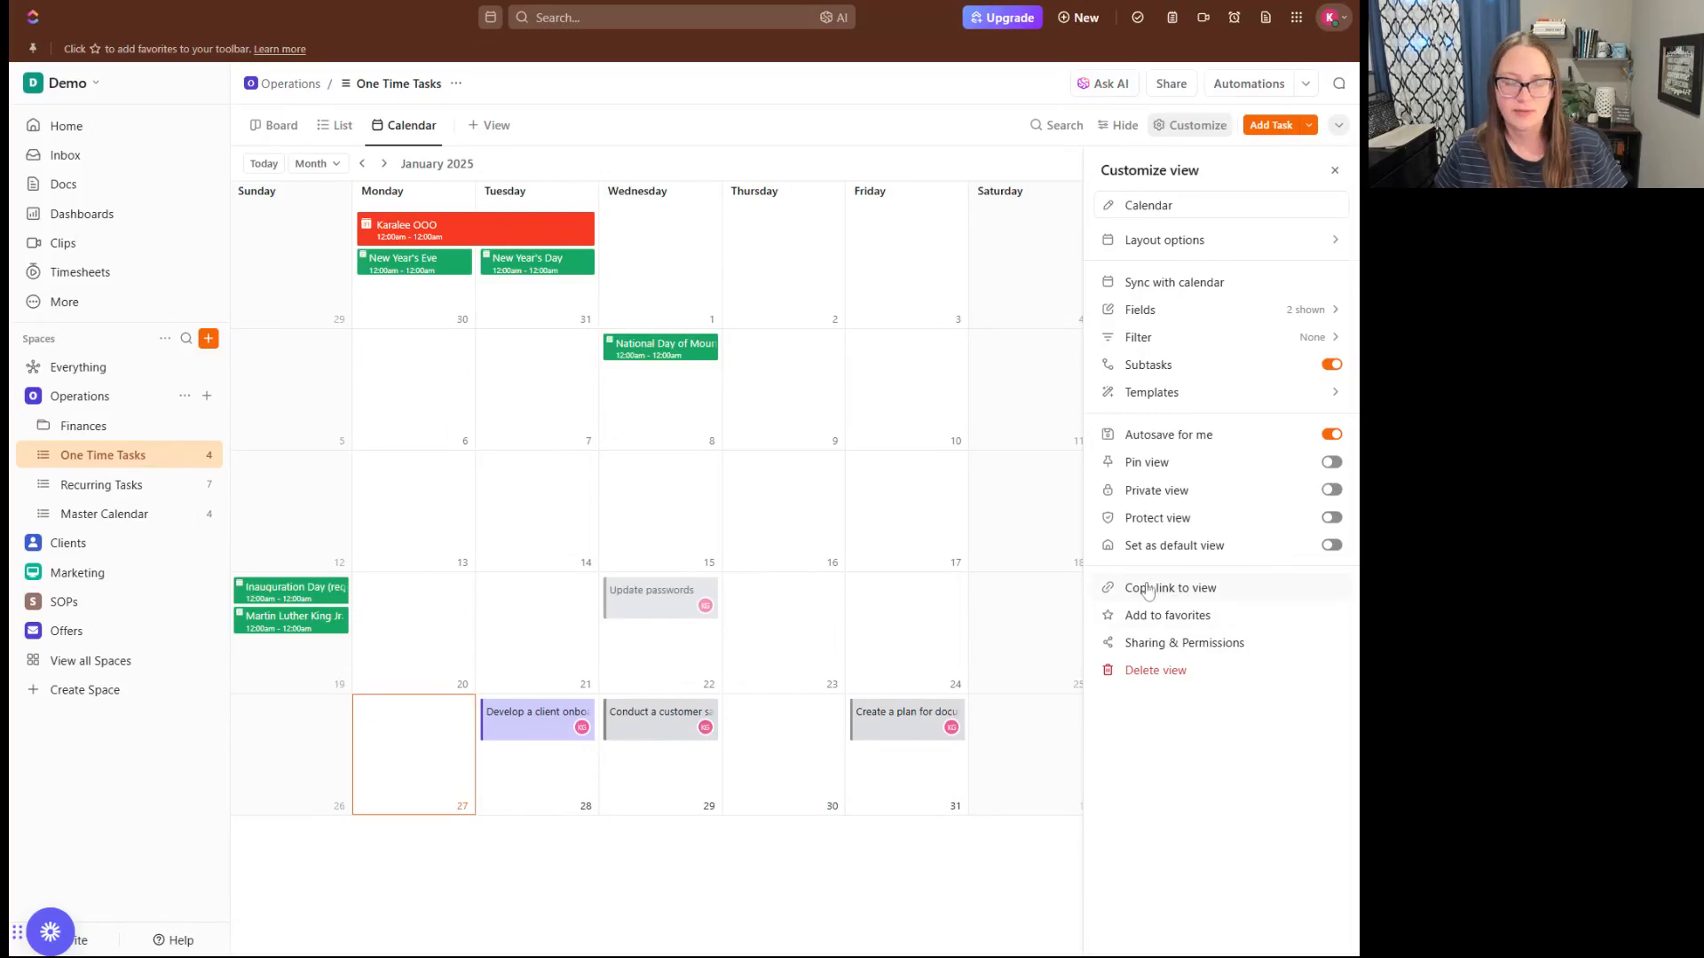
Review the Calendar view's sharing and permissions options and close the view customization.
{"action": "left_click", "coordinate": [1153, 645]}
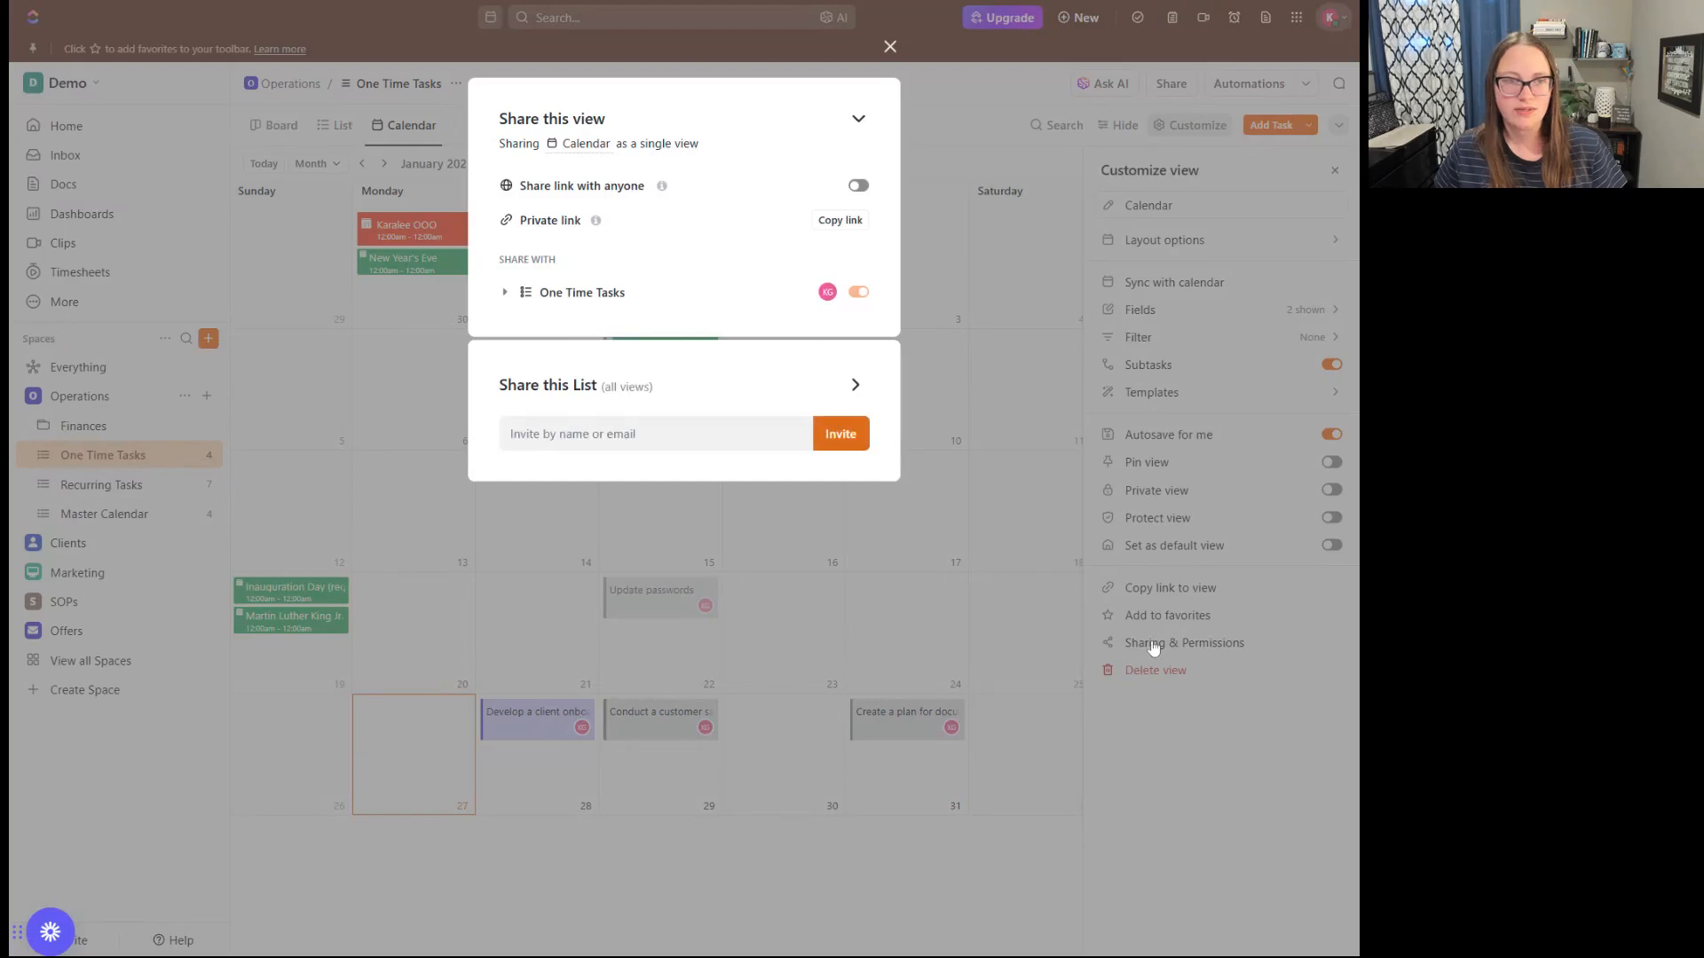
{"action": "left_click", "coordinate": [888, 49]}
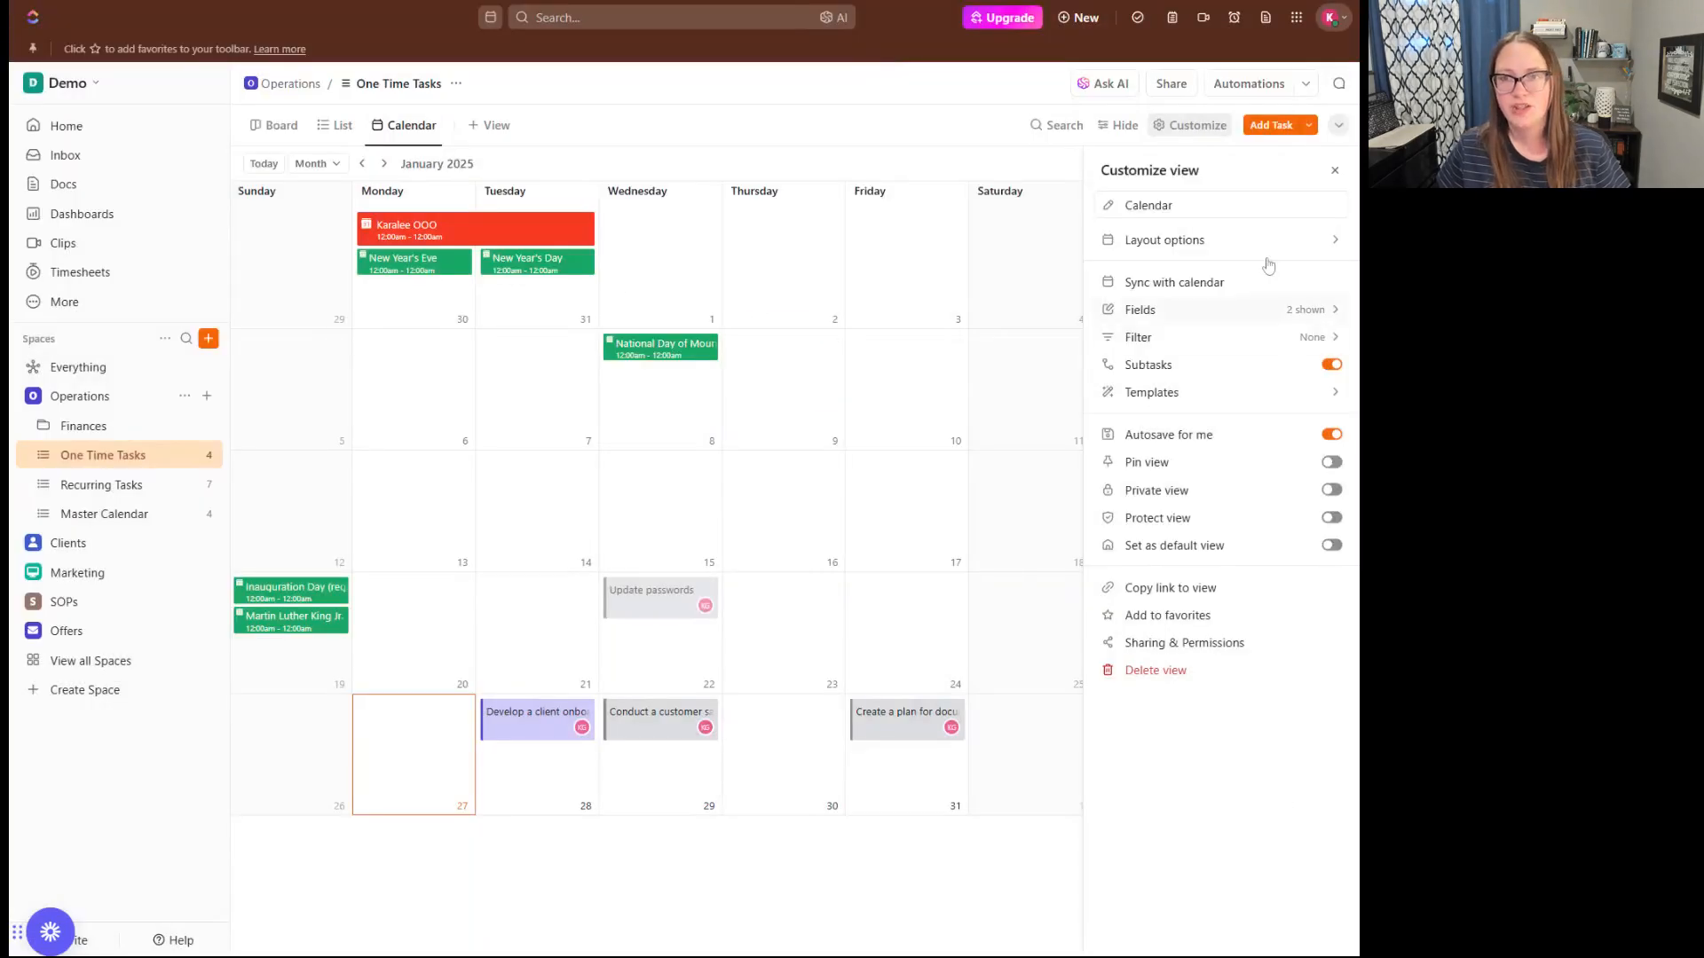
{"action": "left_click", "coordinate": [1335, 169]}
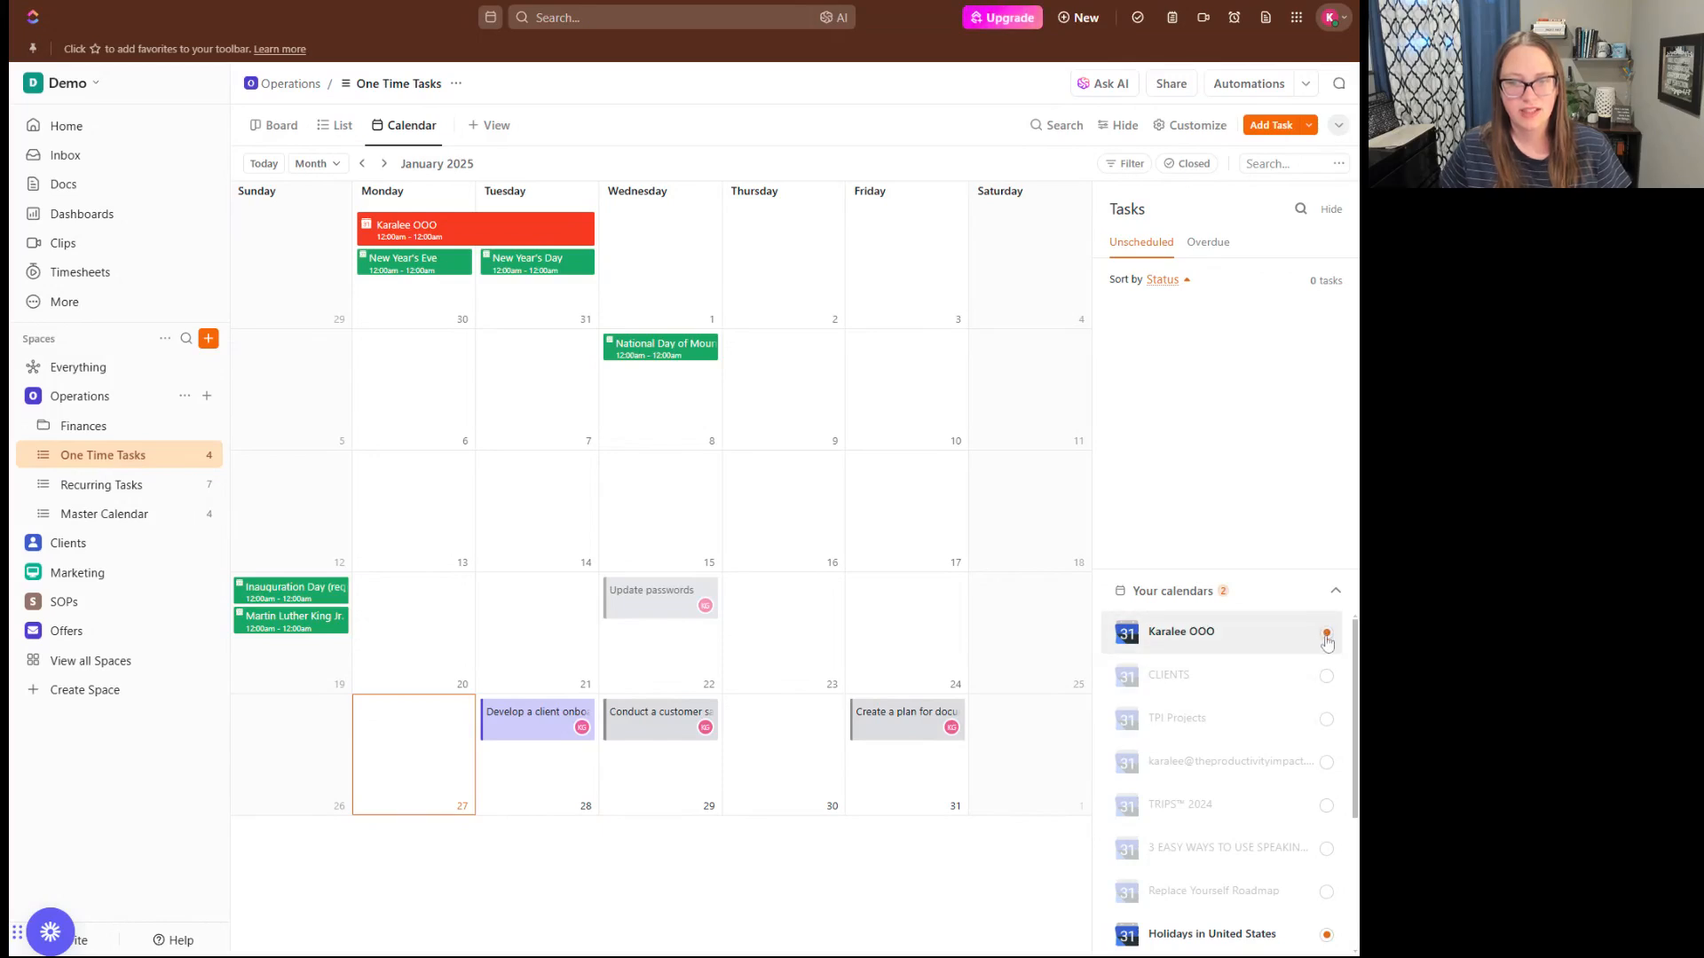
Try showing the Conquer Your Content connected calendar alongside the tasks and hide it again.
{"action": "scroll", "coordinate": [1302, 838], "scroll_direction": "down", "scroll_amount": 3}
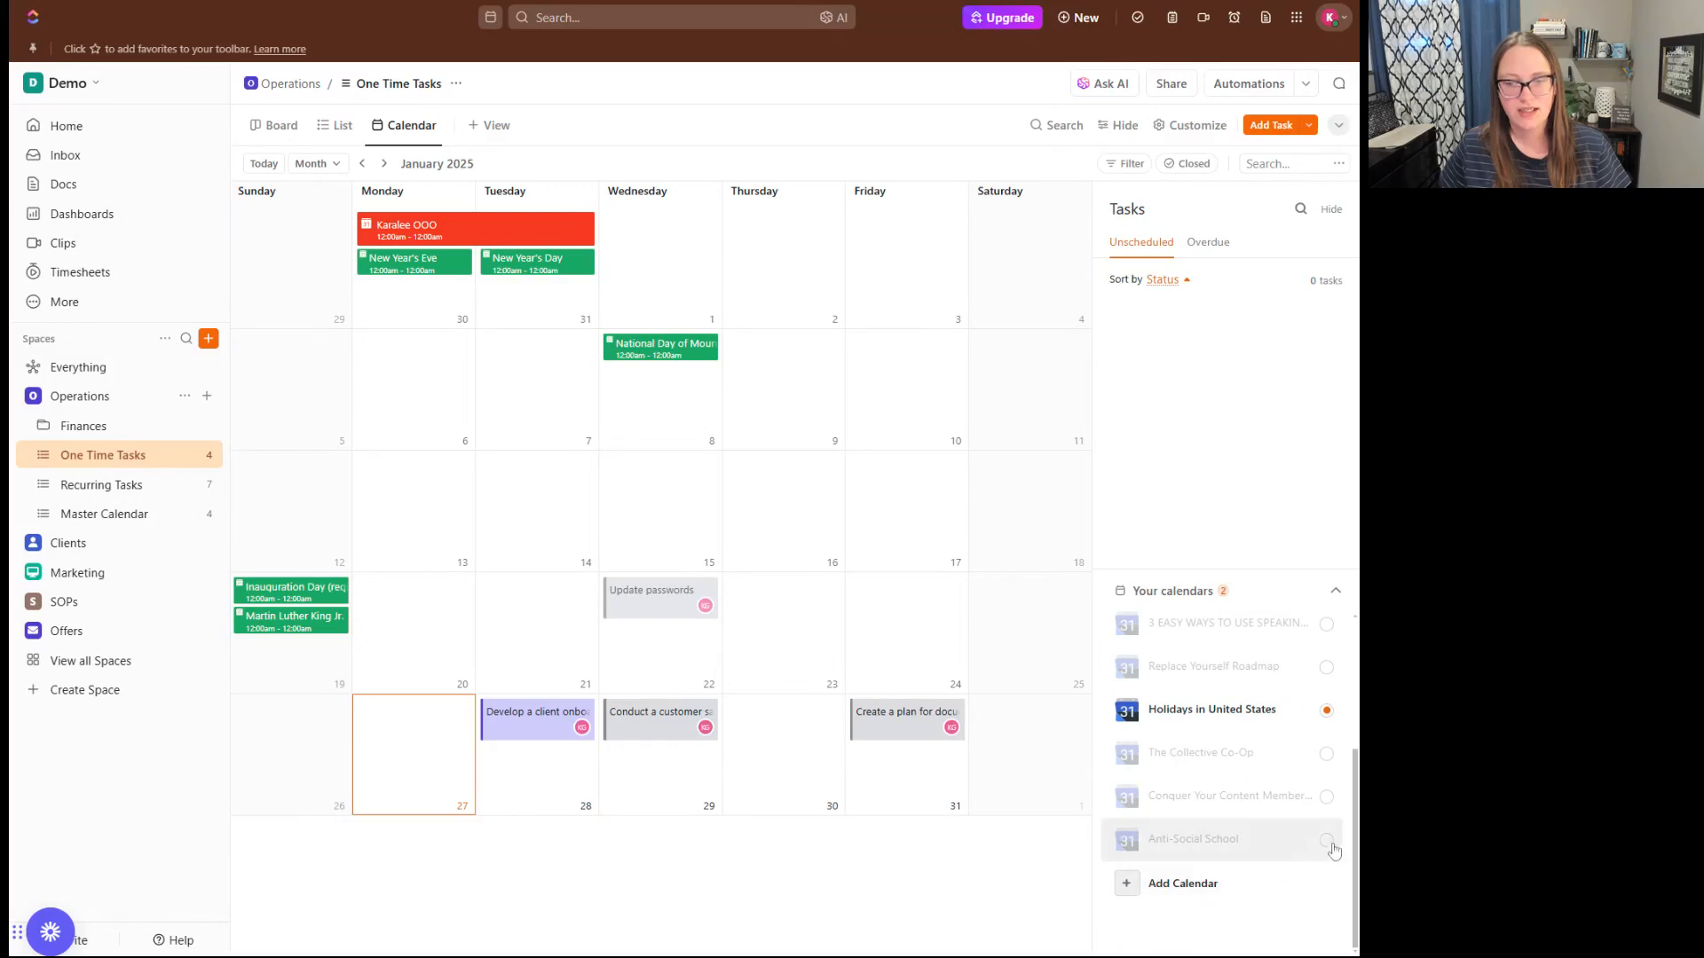
{"action": "left_click", "coordinate": [1327, 798]}
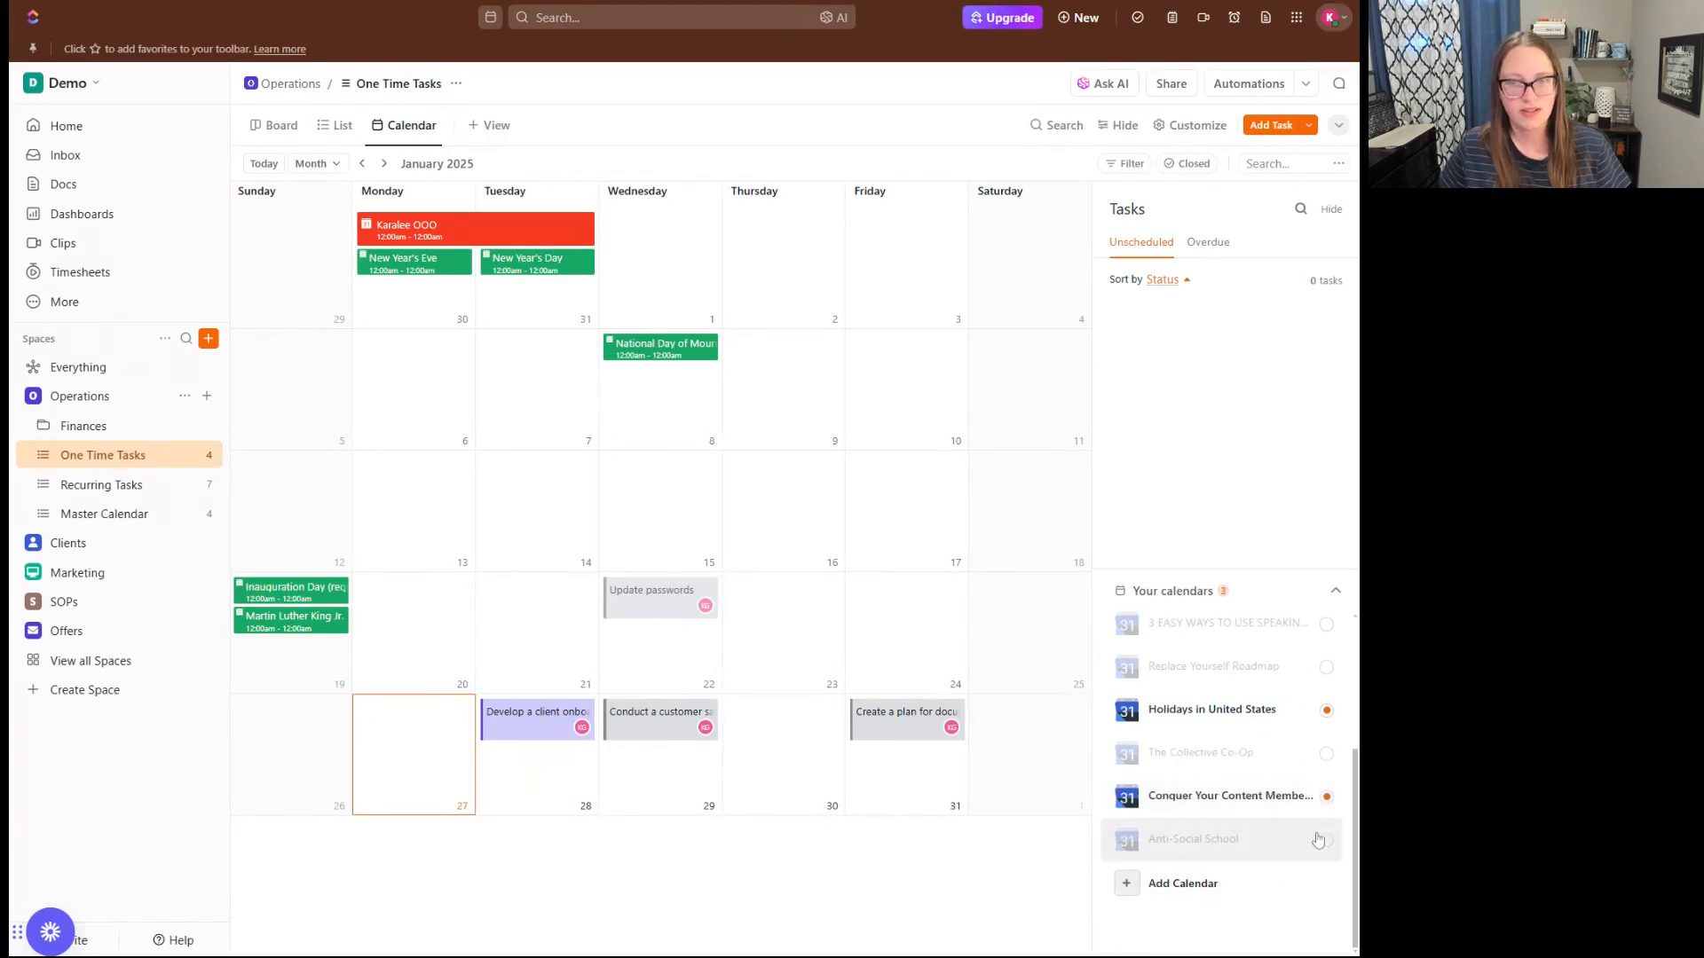
{"action": "scroll", "coordinate": [1218, 713], "scroll_direction": "up", "scroll_amount": 3}
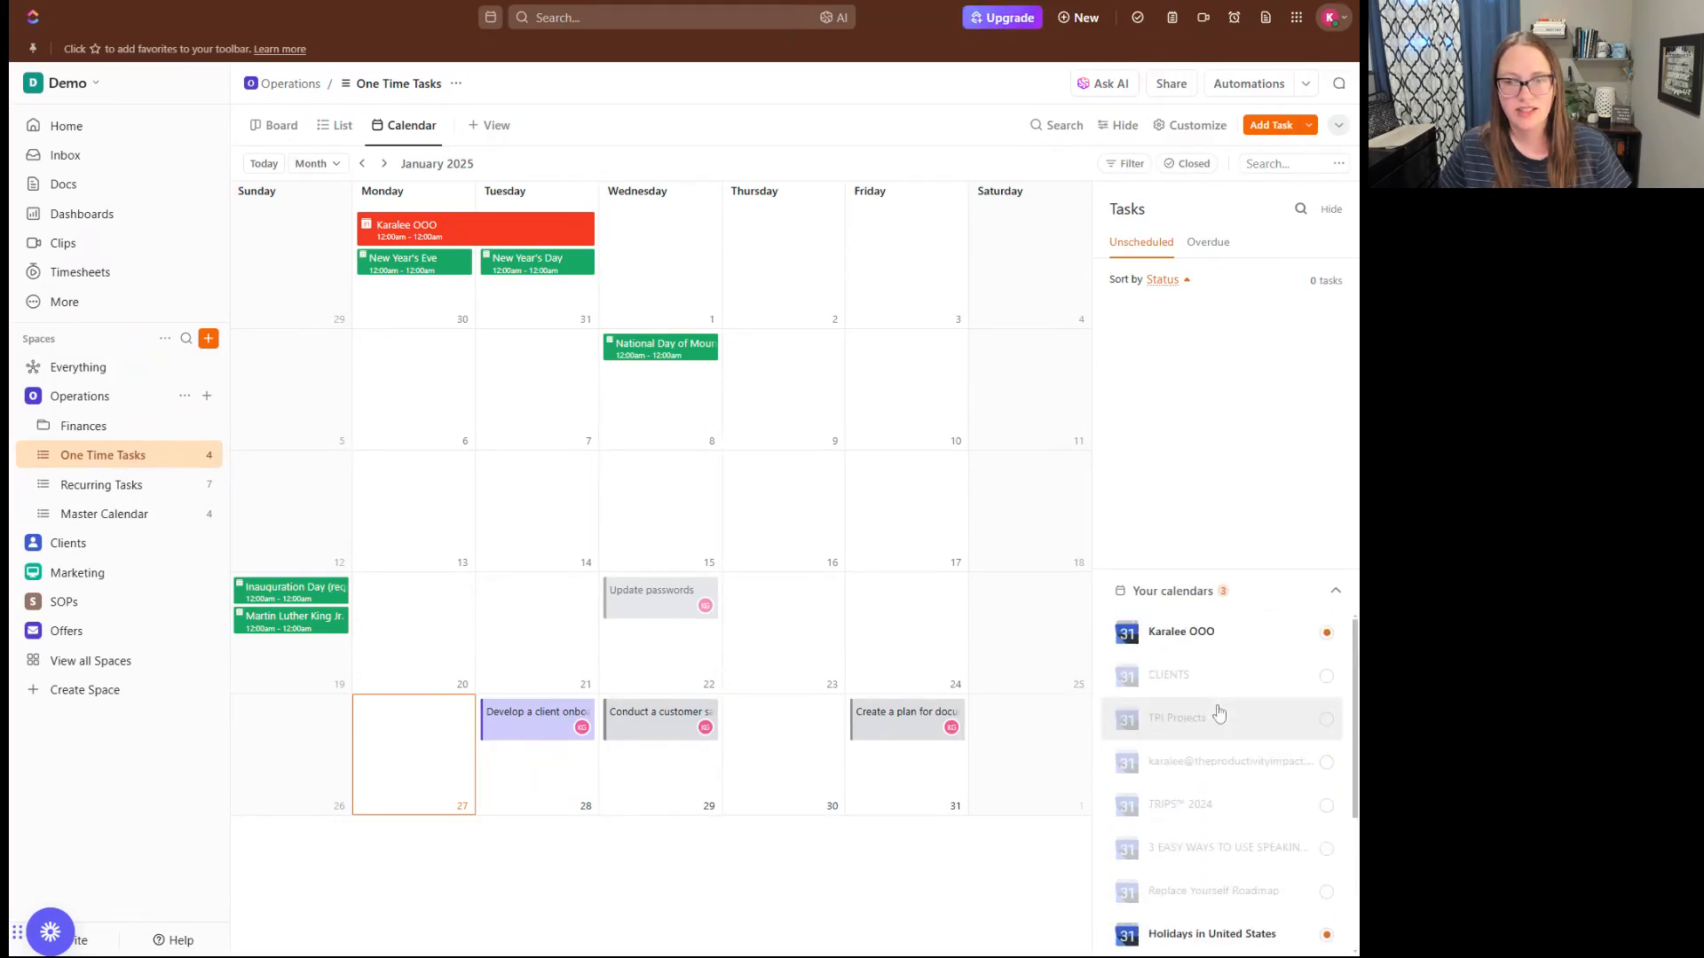
{"action": "scroll", "coordinate": [1218, 713], "scroll_direction": "down", "scroll_amount": 3}
{"action": "left_click", "coordinate": [1327, 796]}
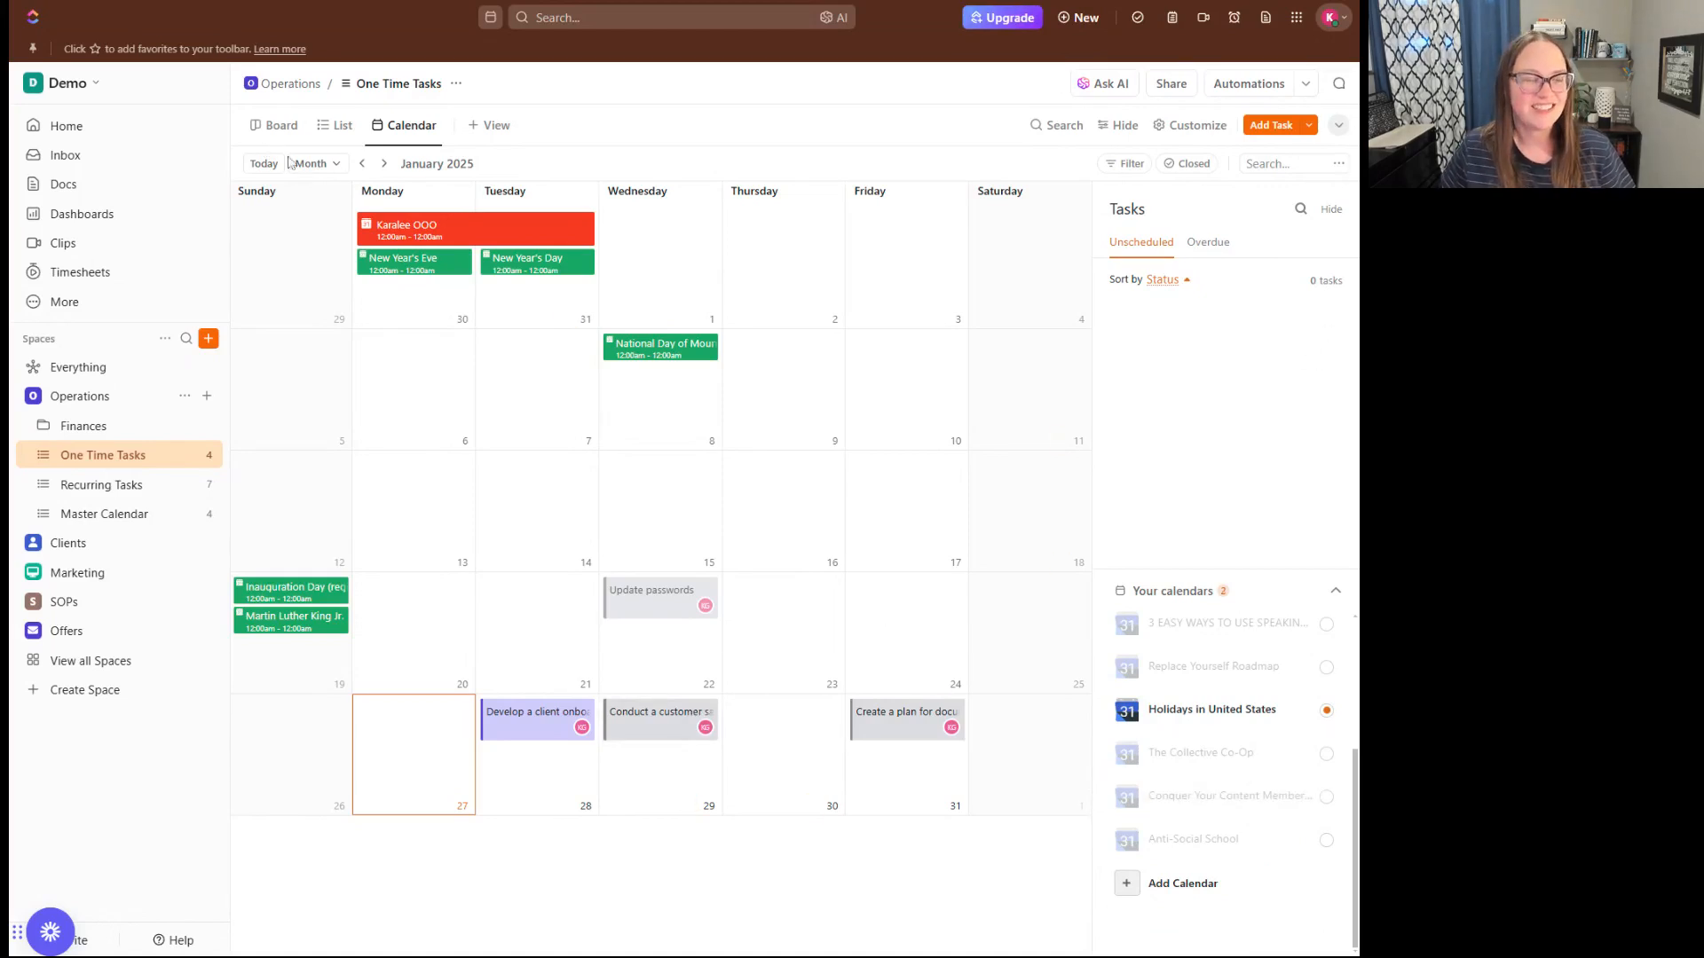
Preview the calendar with the 4 days, Week and Day time periods and return it to Month.
{"action": "left_click", "coordinate": [330, 169]}
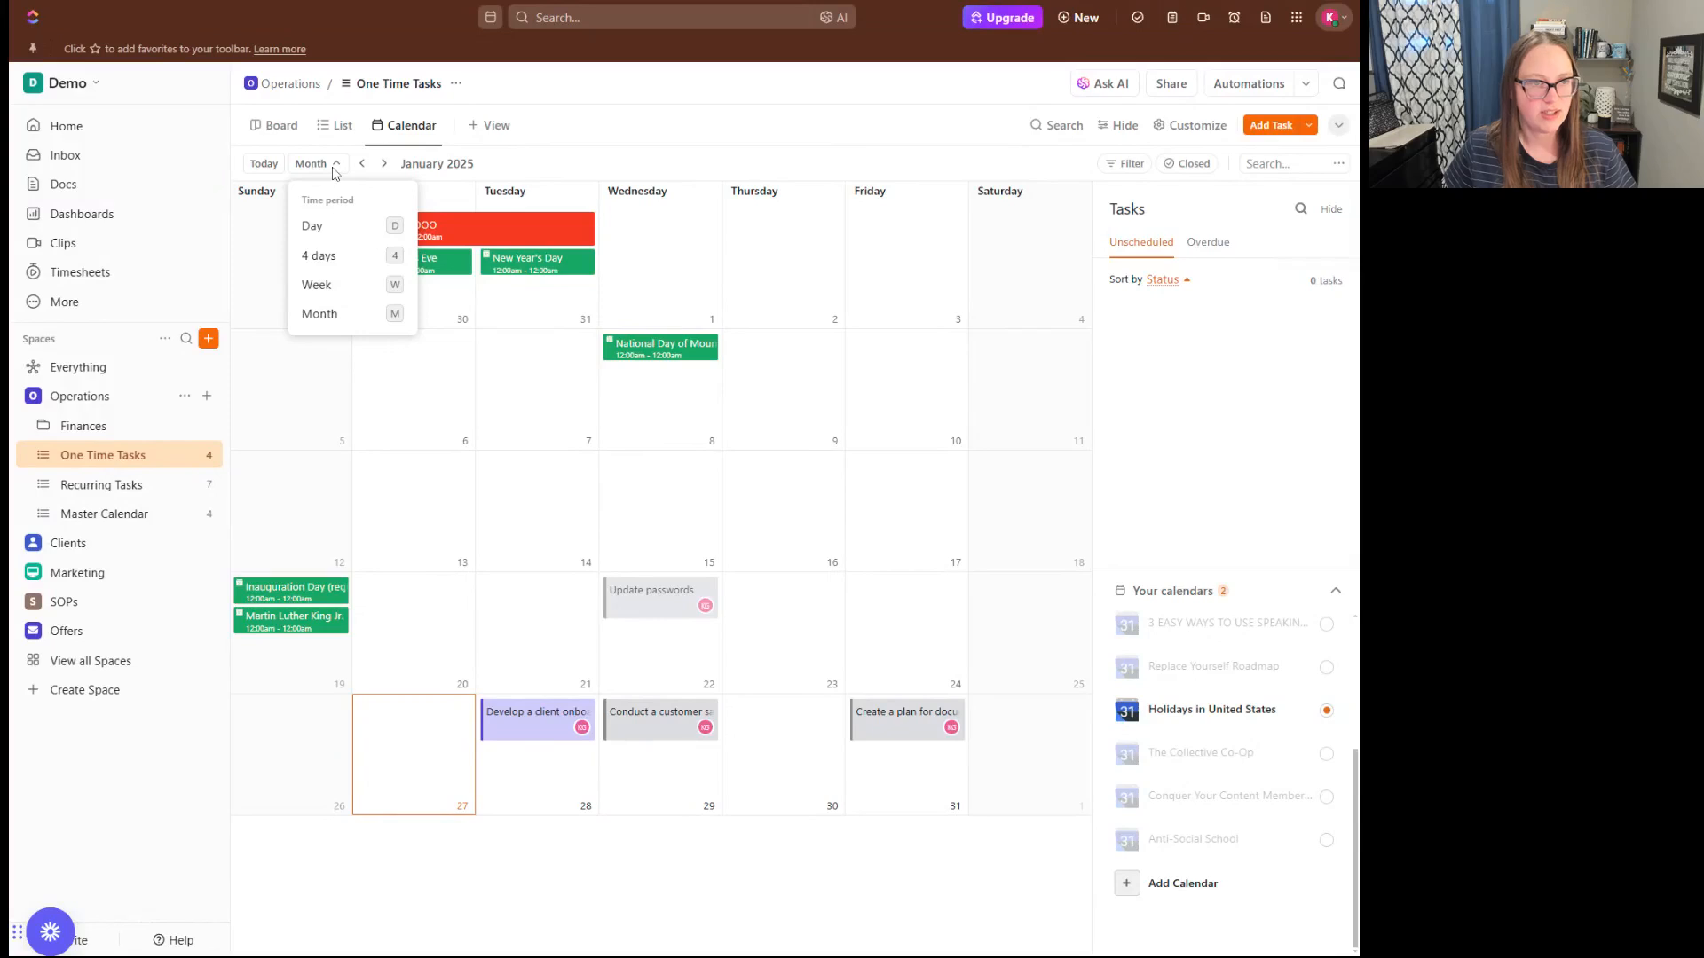
{"action": "left_click", "coordinate": [338, 263]}
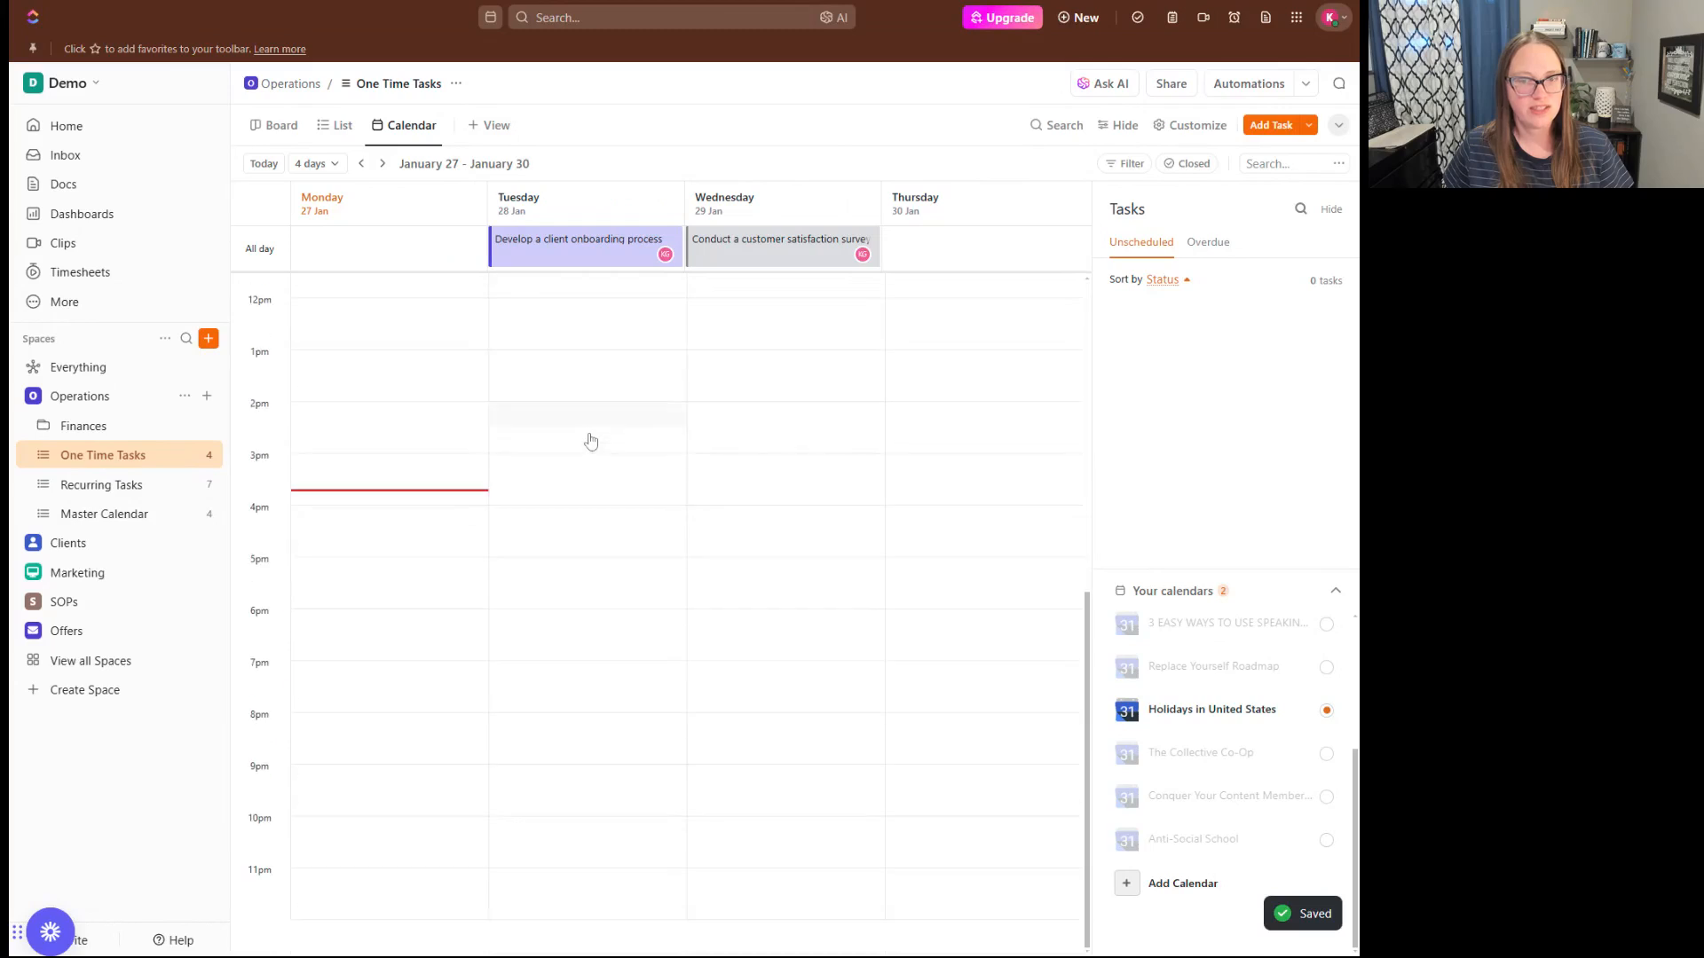
{"action": "left_click", "coordinate": [313, 165]}
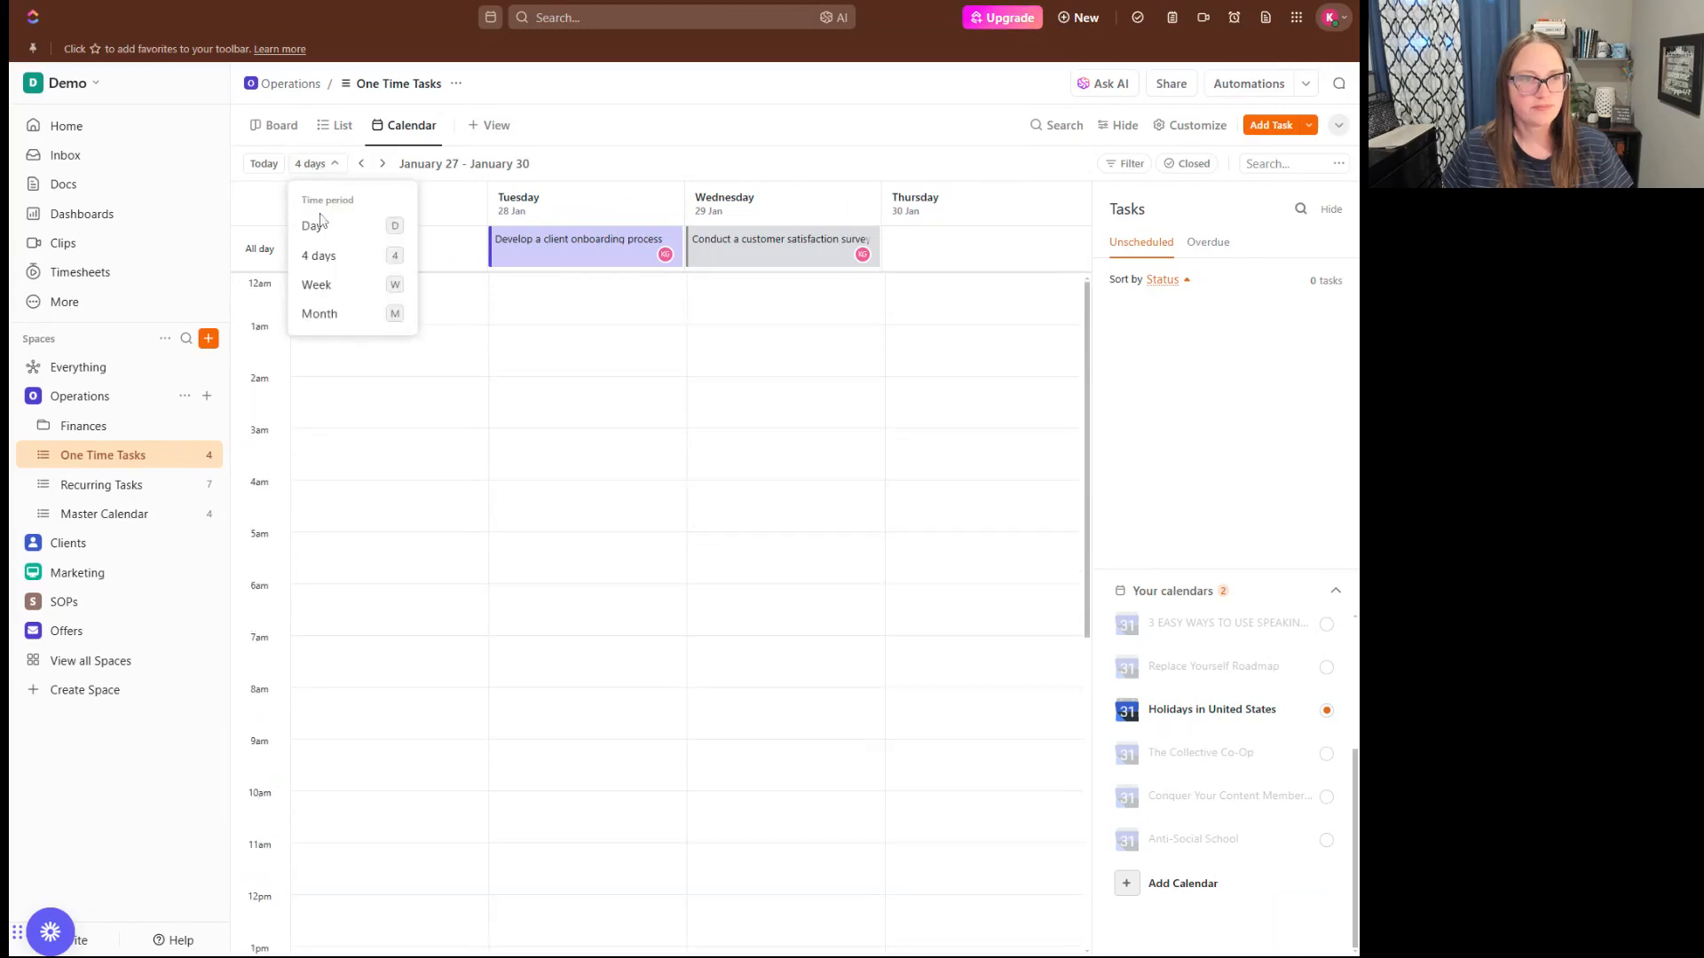
{"action": "left_click", "coordinate": [334, 312]}
{"action": "left_click", "coordinate": [316, 165]}
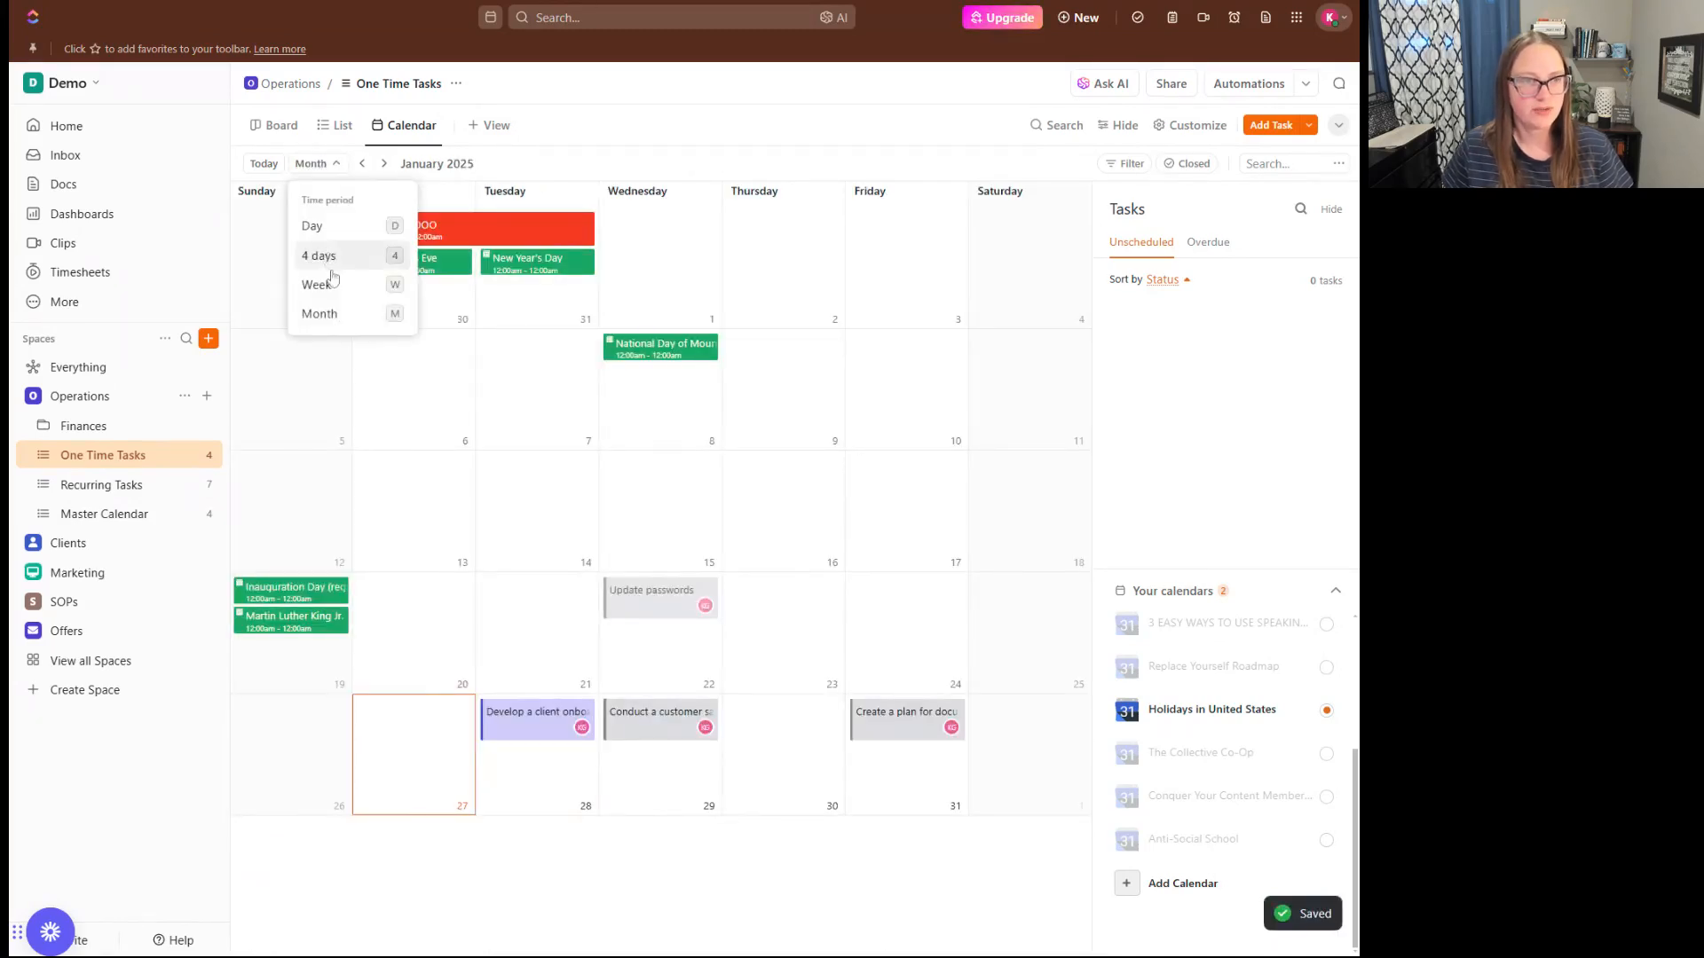
{"action": "left_click", "coordinate": [331, 282]}
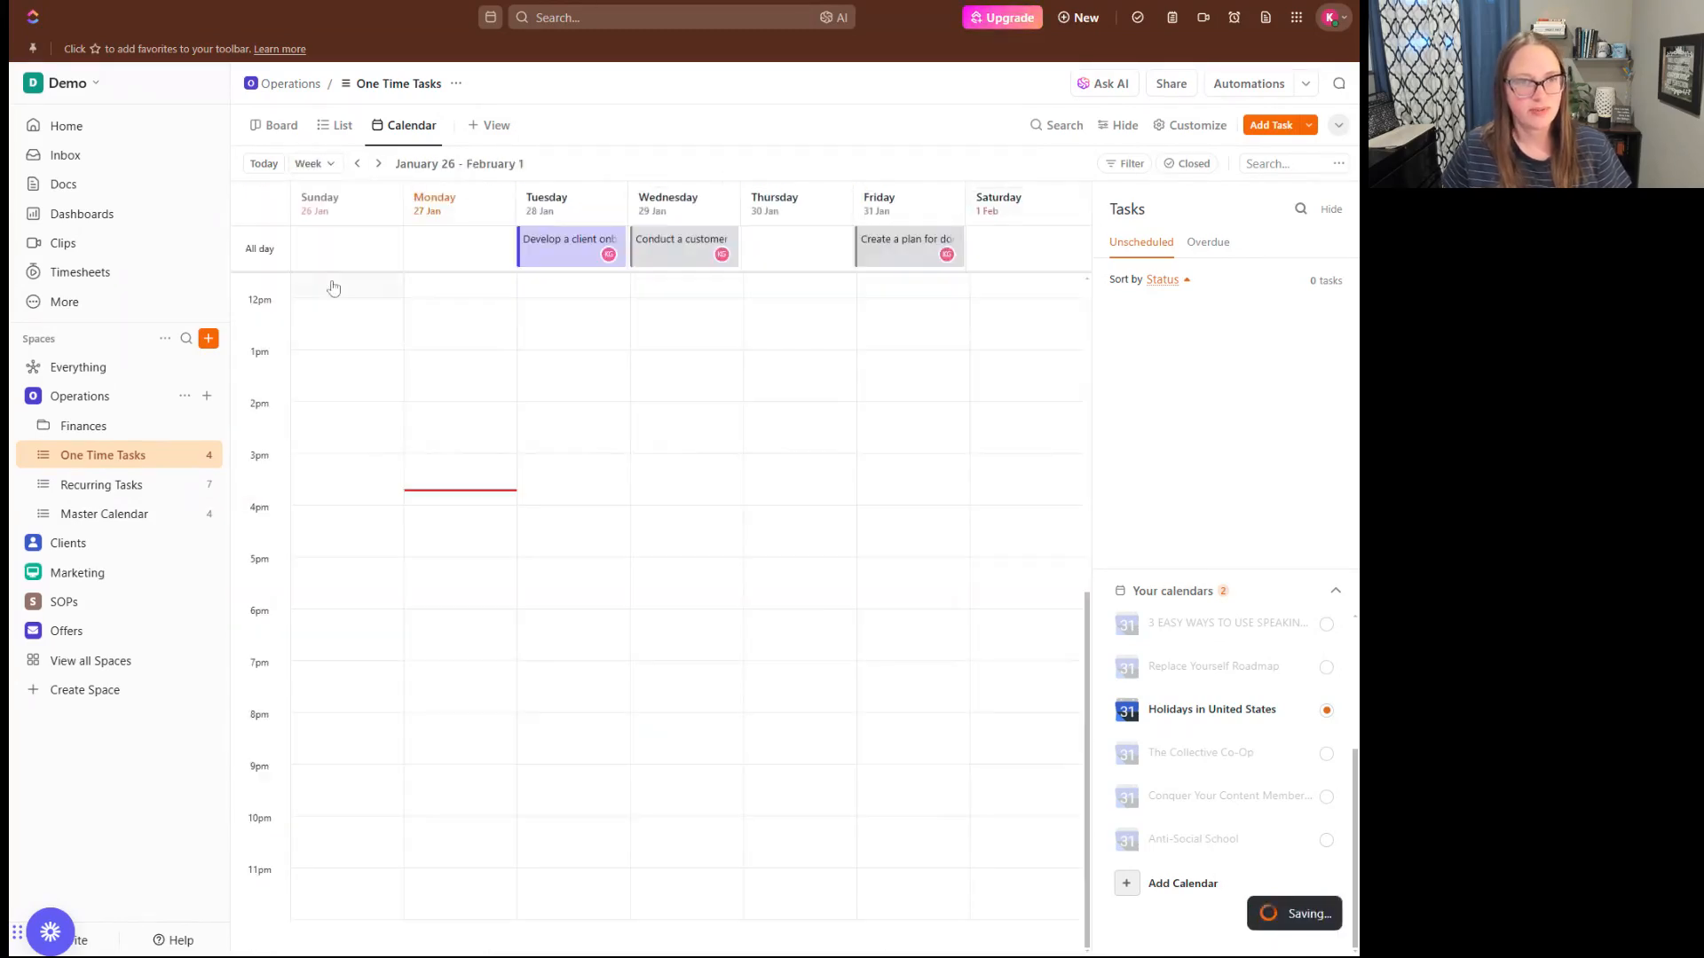
{"action": "left_click", "coordinate": [321, 165]}
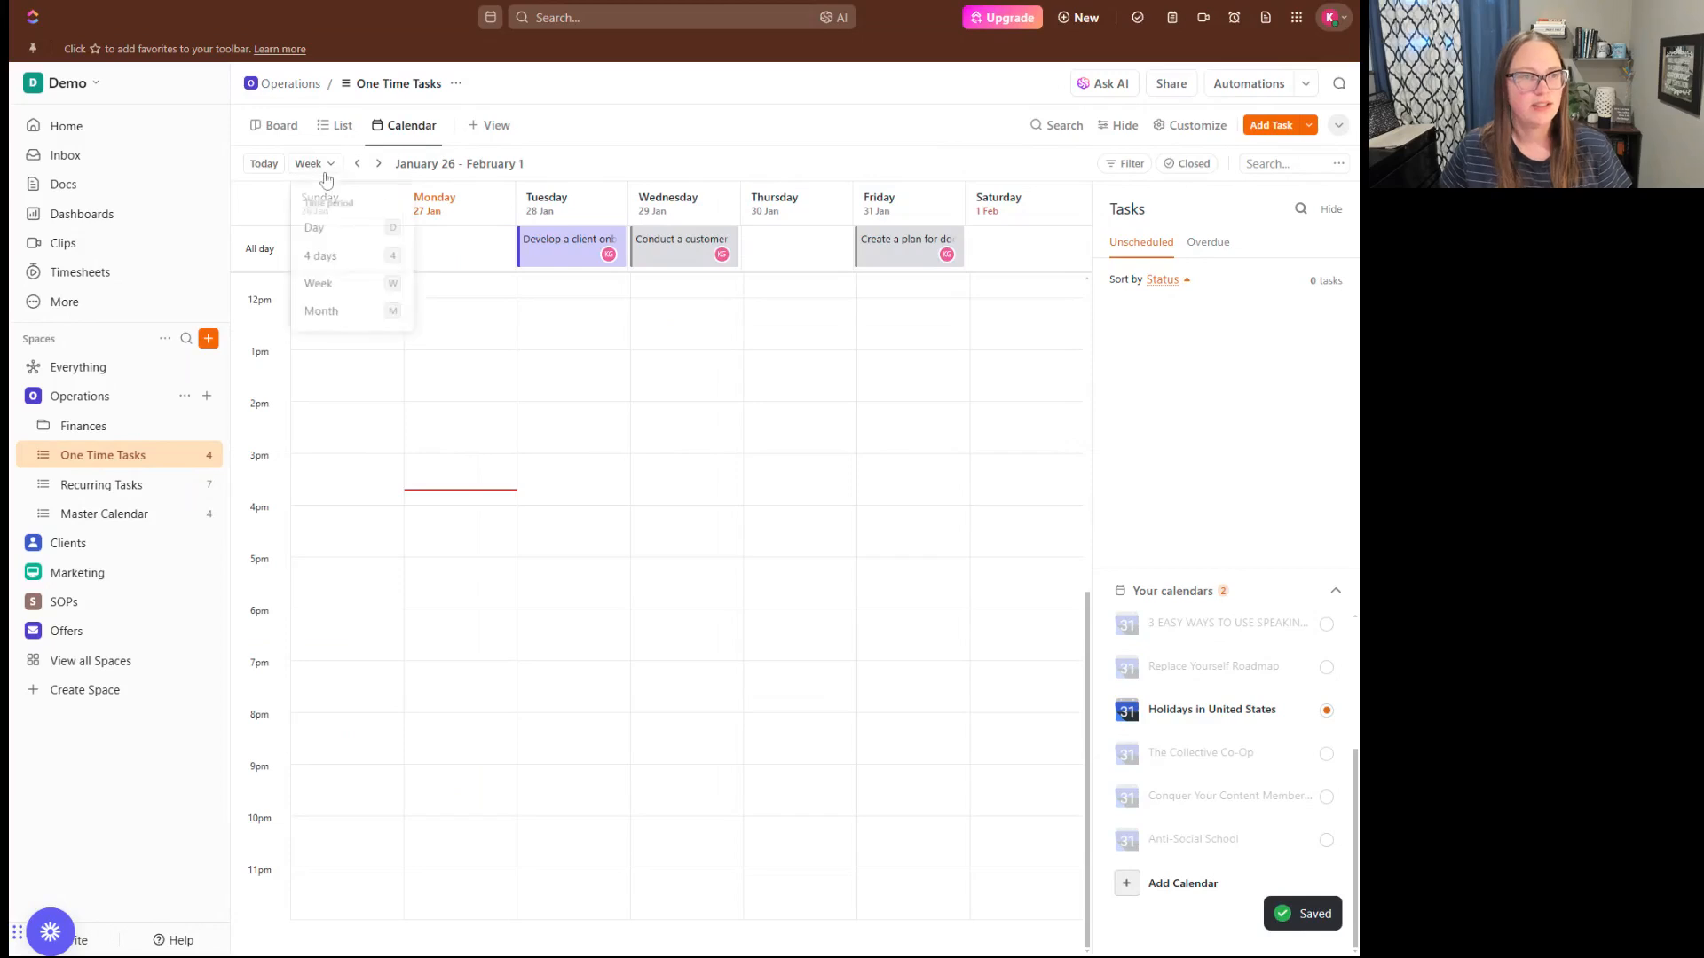
{"action": "left_click", "coordinate": [328, 229]}
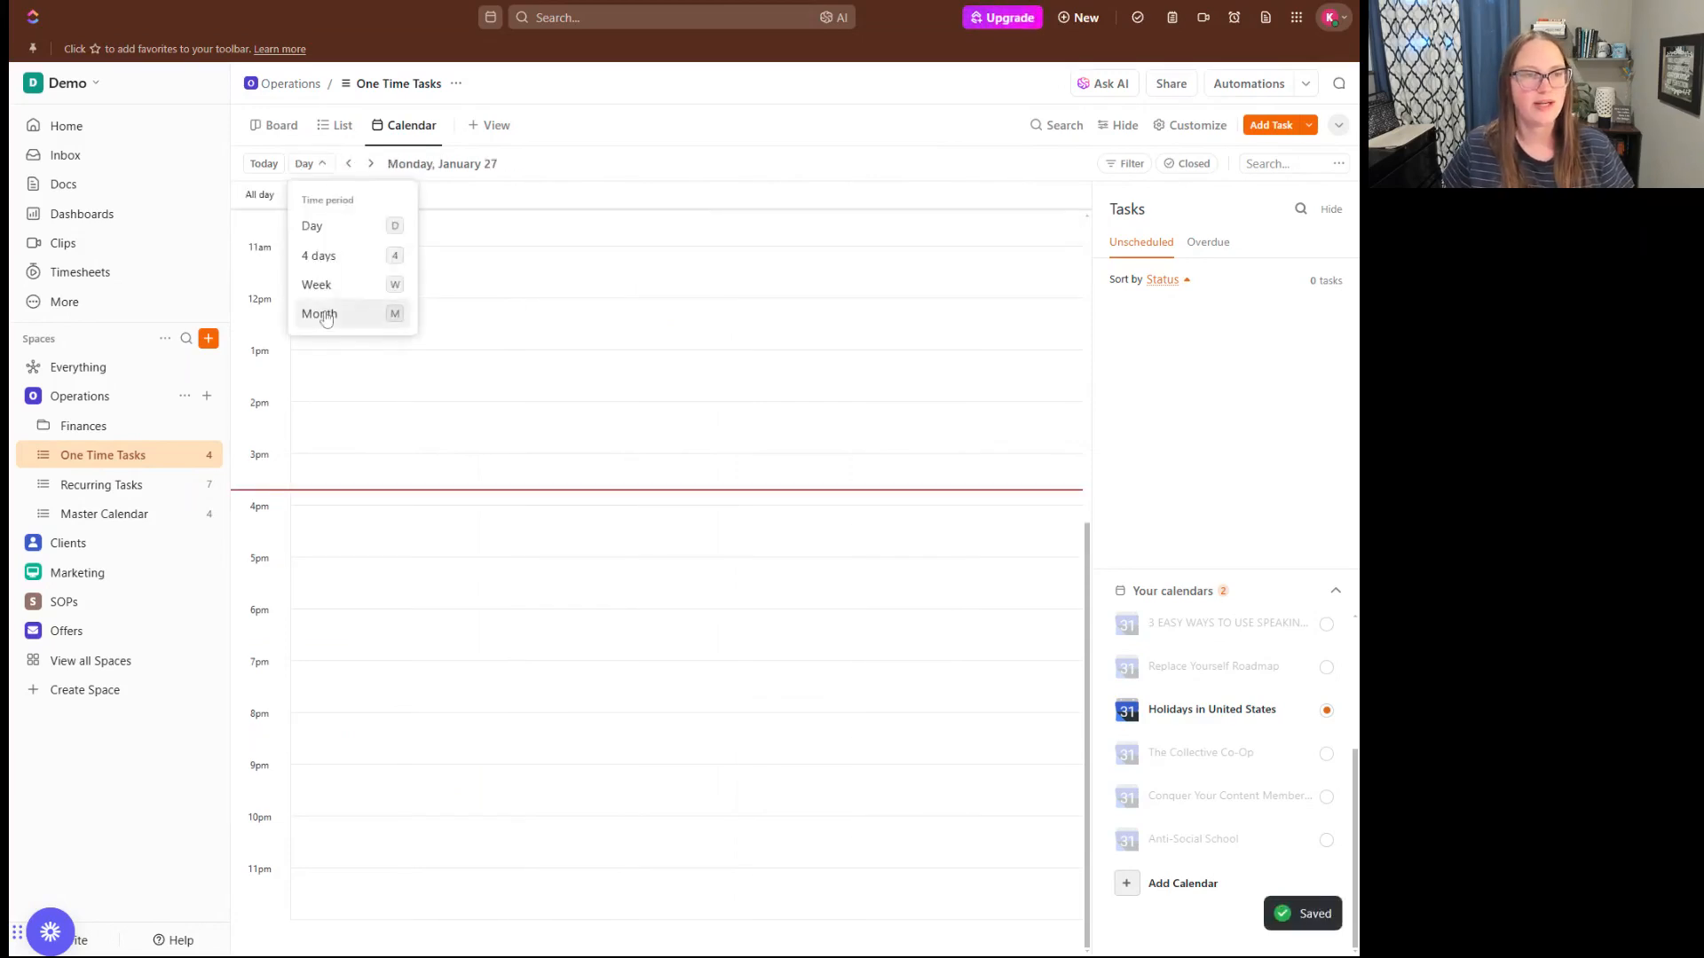
{"action": "left_click", "coordinate": [318, 315]}
Switch from the Calendar to the List view and on to the Board view, and open the Board's layout options.
{"action": "left_click", "coordinate": [337, 126]}
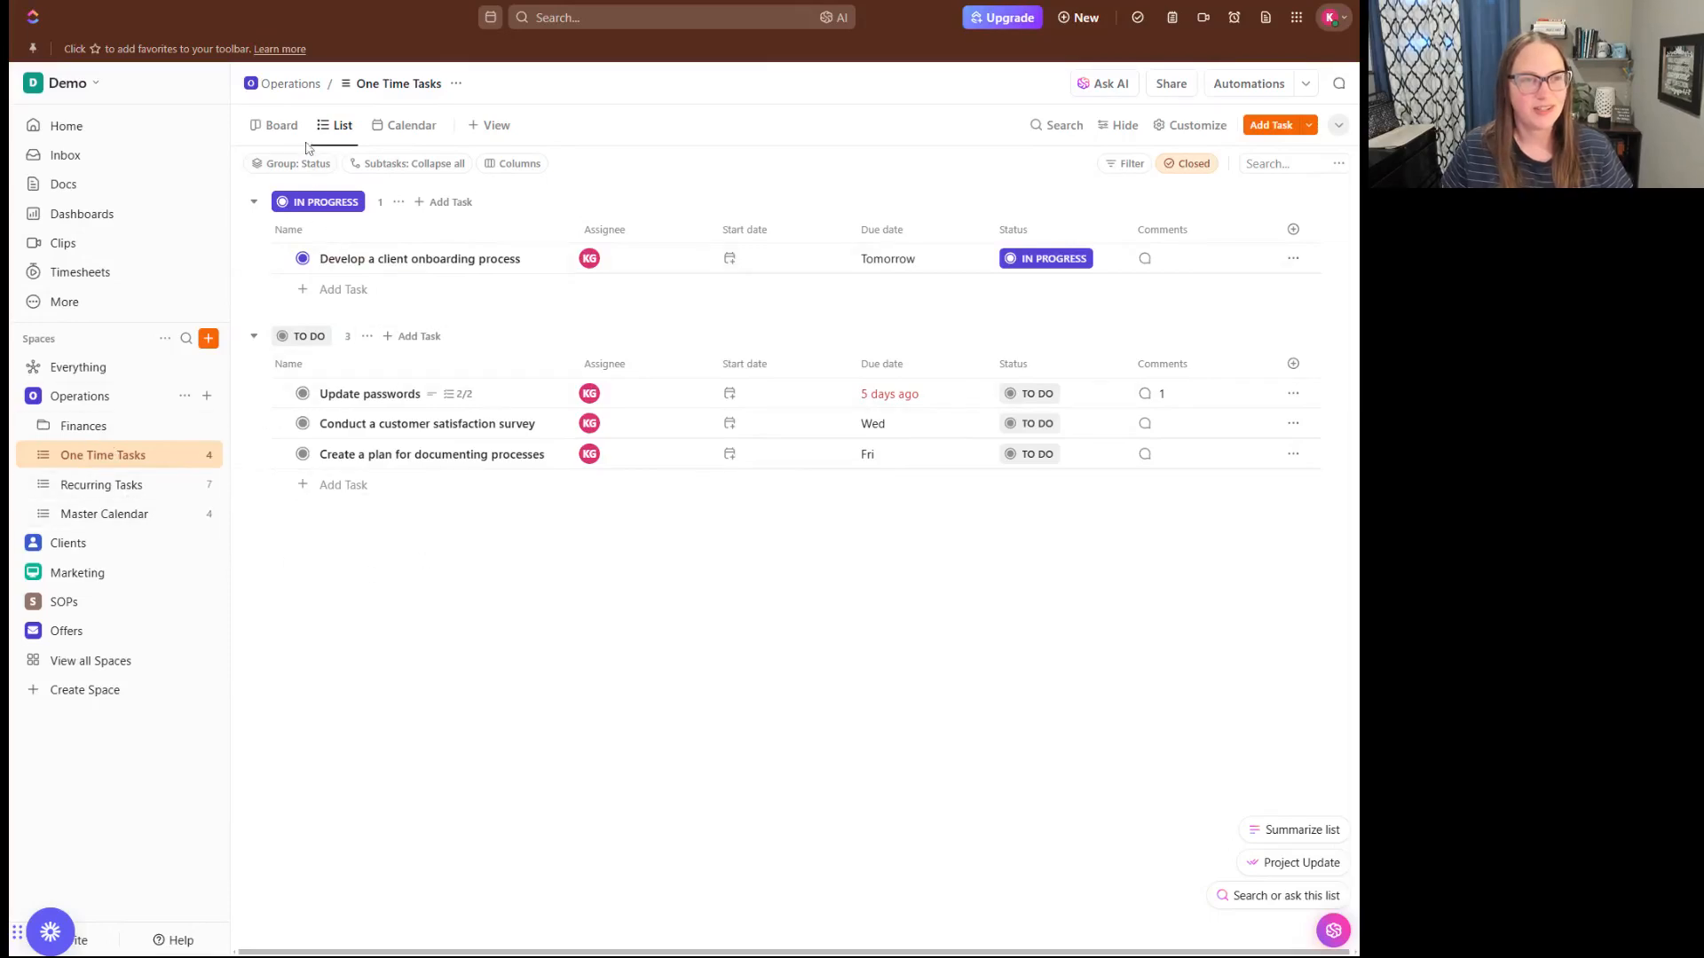
{"action": "left_click", "coordinate": [281, 125]}
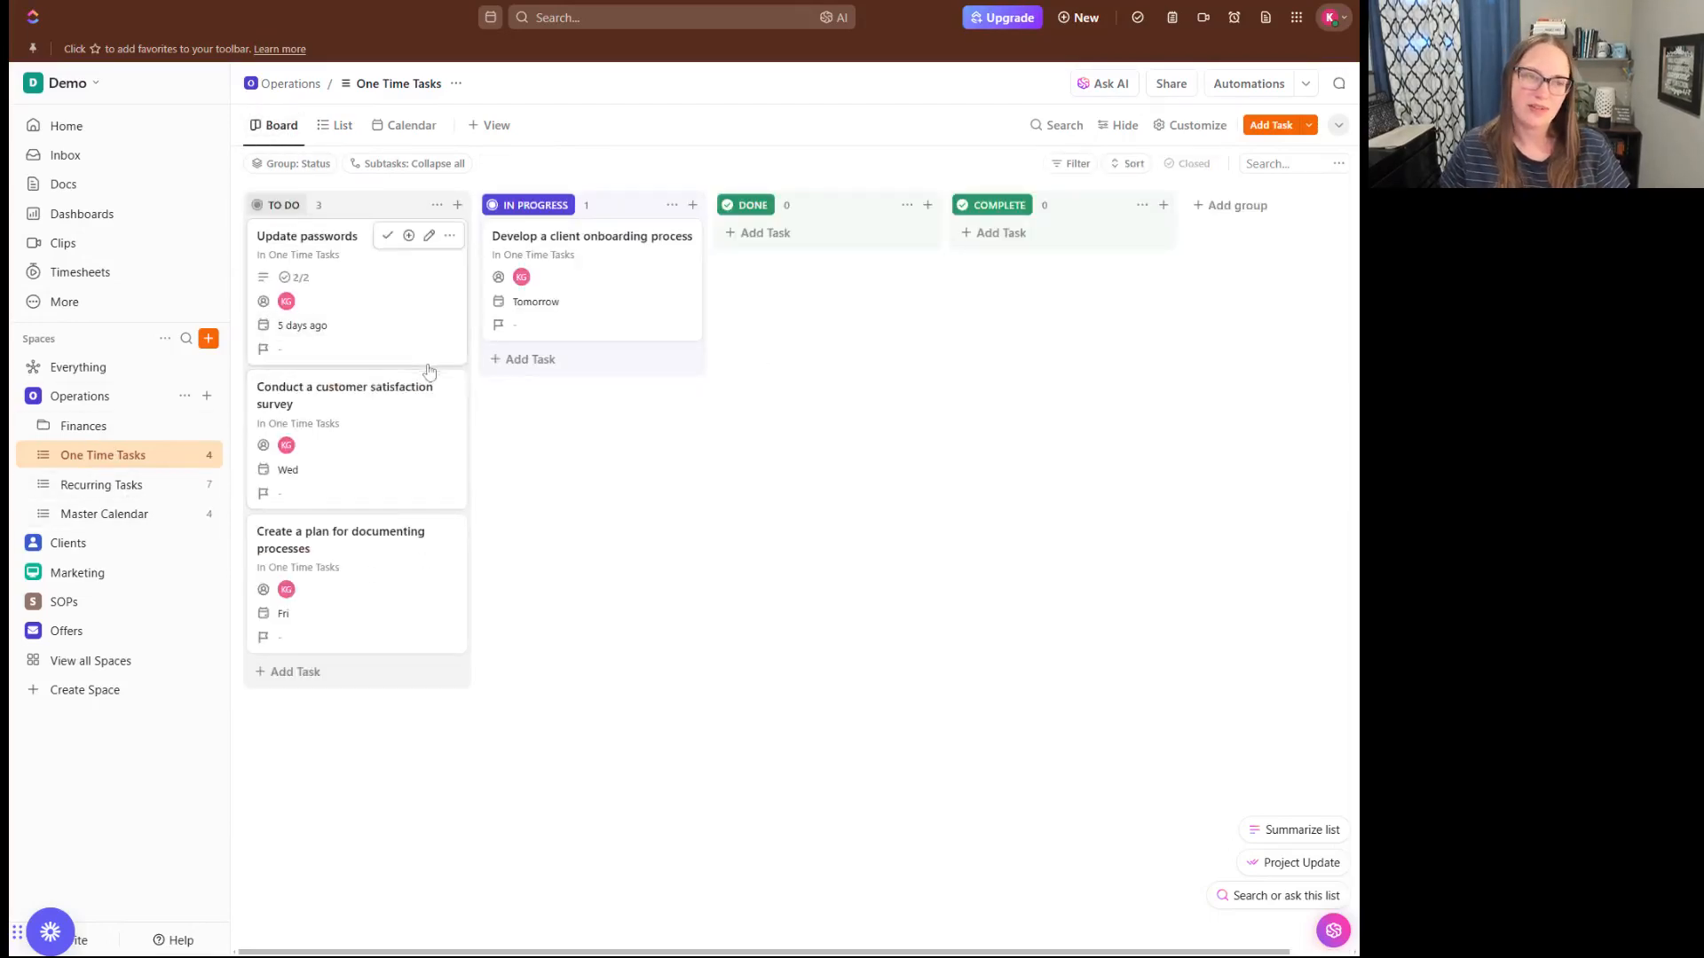
{"action": "left_click", "coordinate": [1194, 127]}
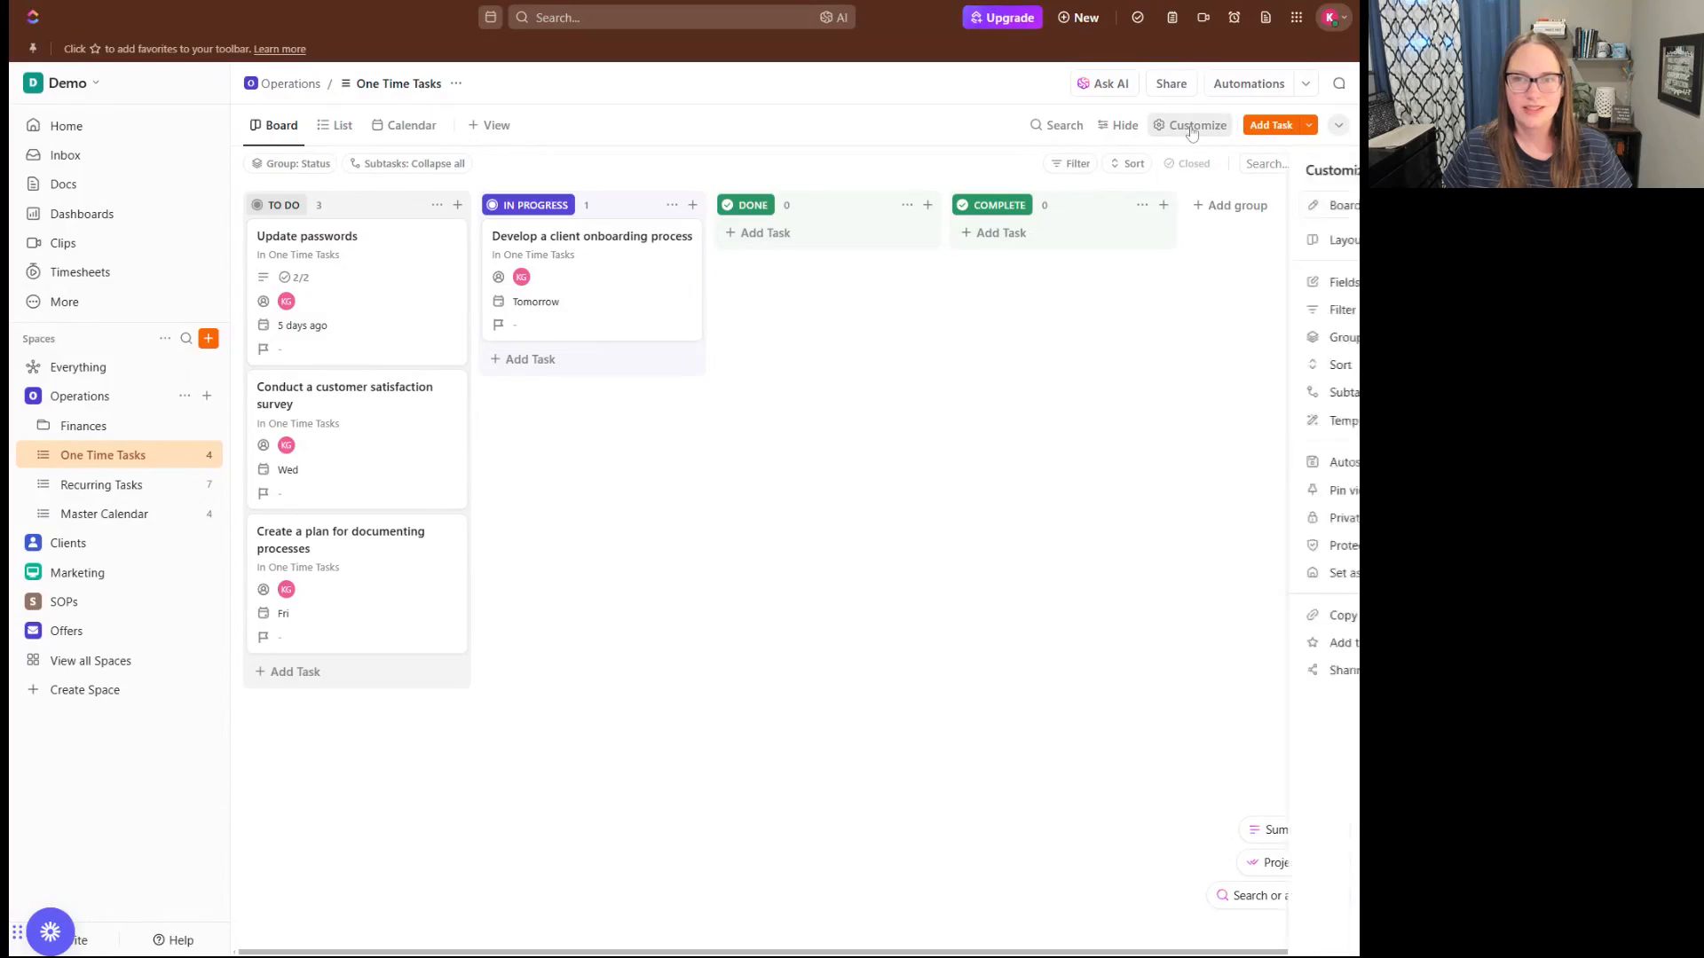
{"action": "left_click", "coordinate": [1203, 242]}
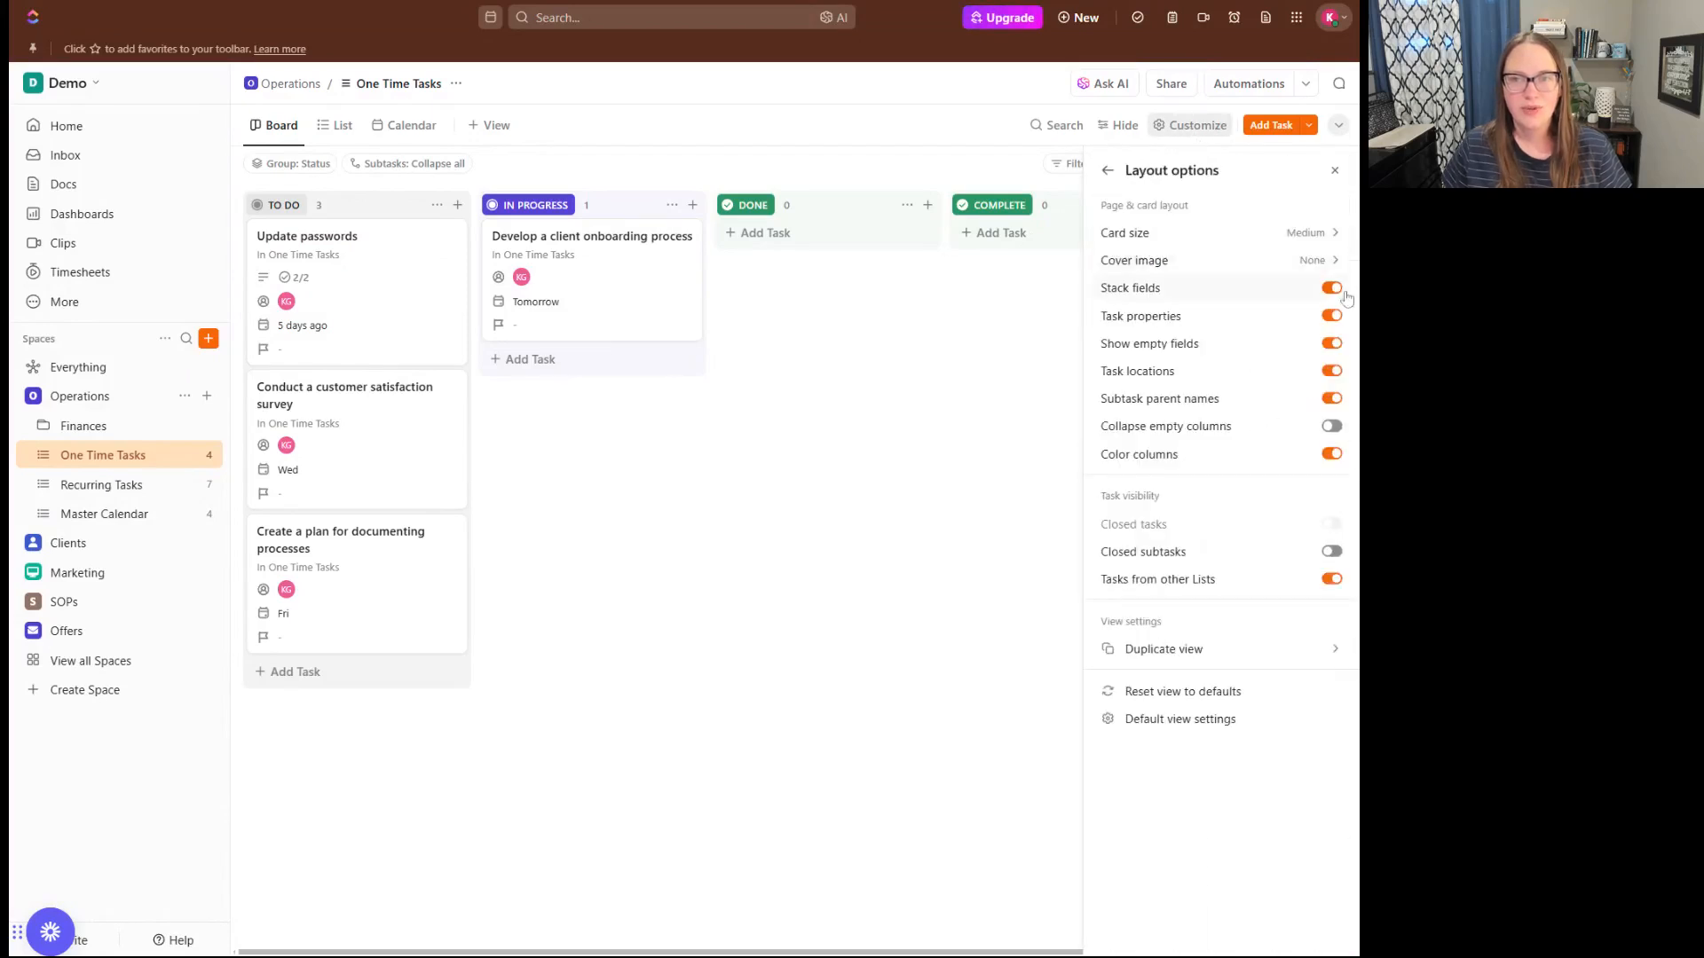
Try the Large card size on the Board view and set it back to Medium.
{"action": "left_click", "coordinate": [1317, 235]}
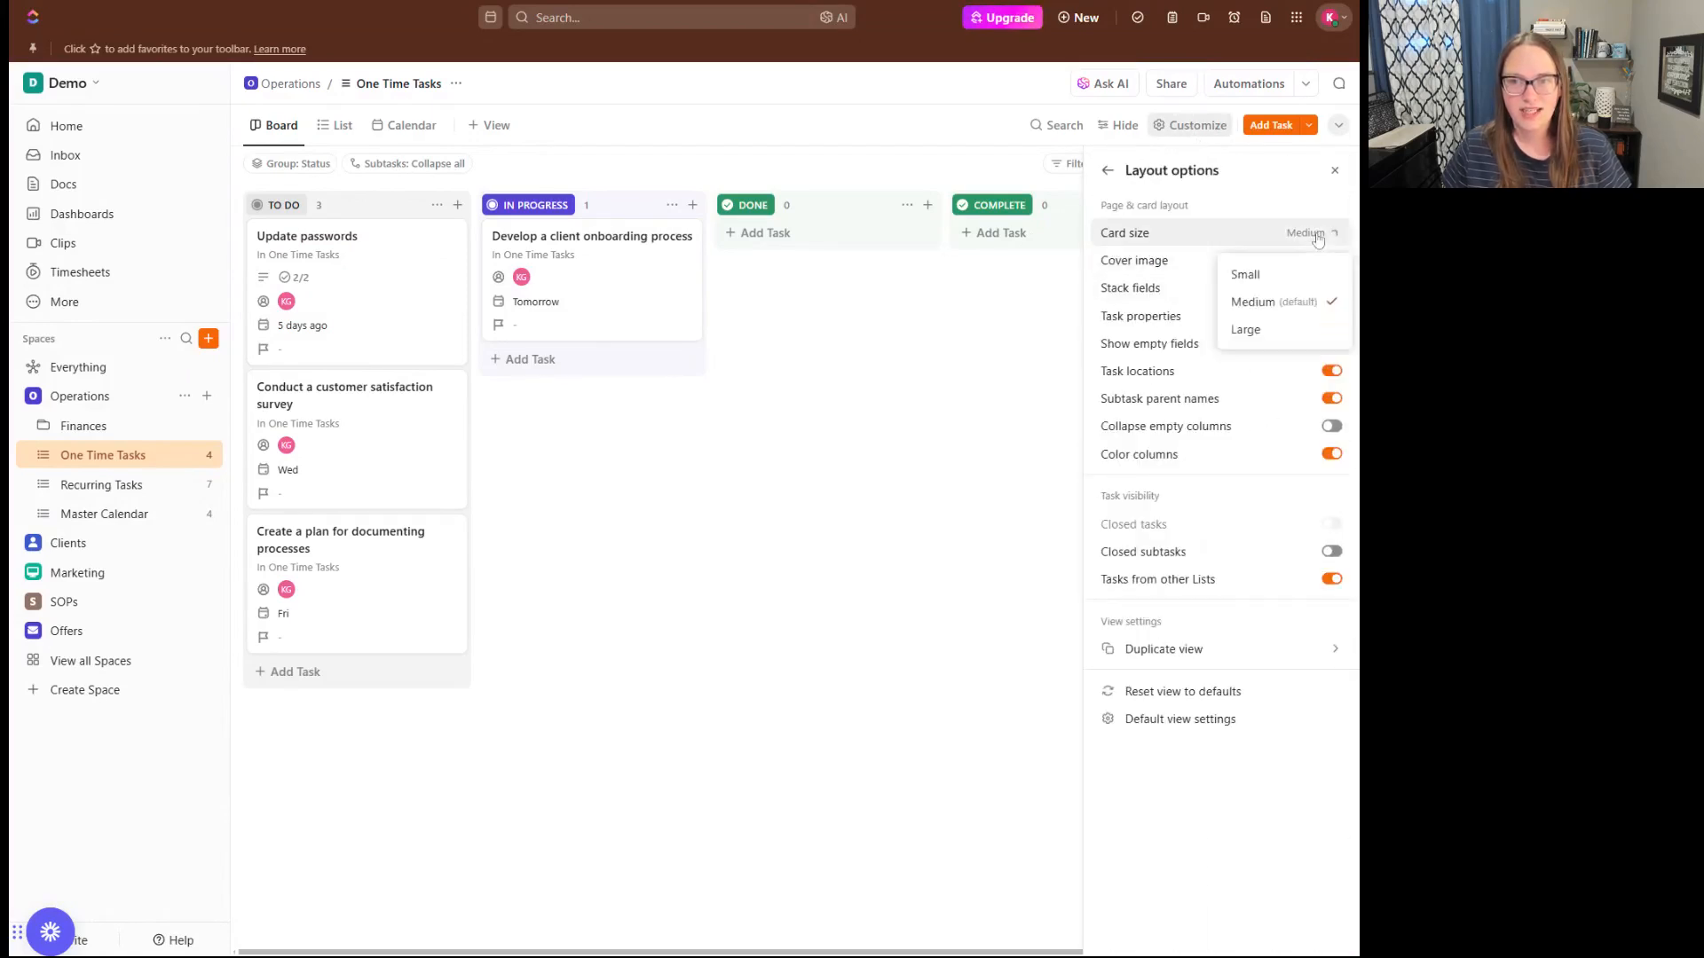
{"action": "left_click", "coordinate": [1286, 329]}
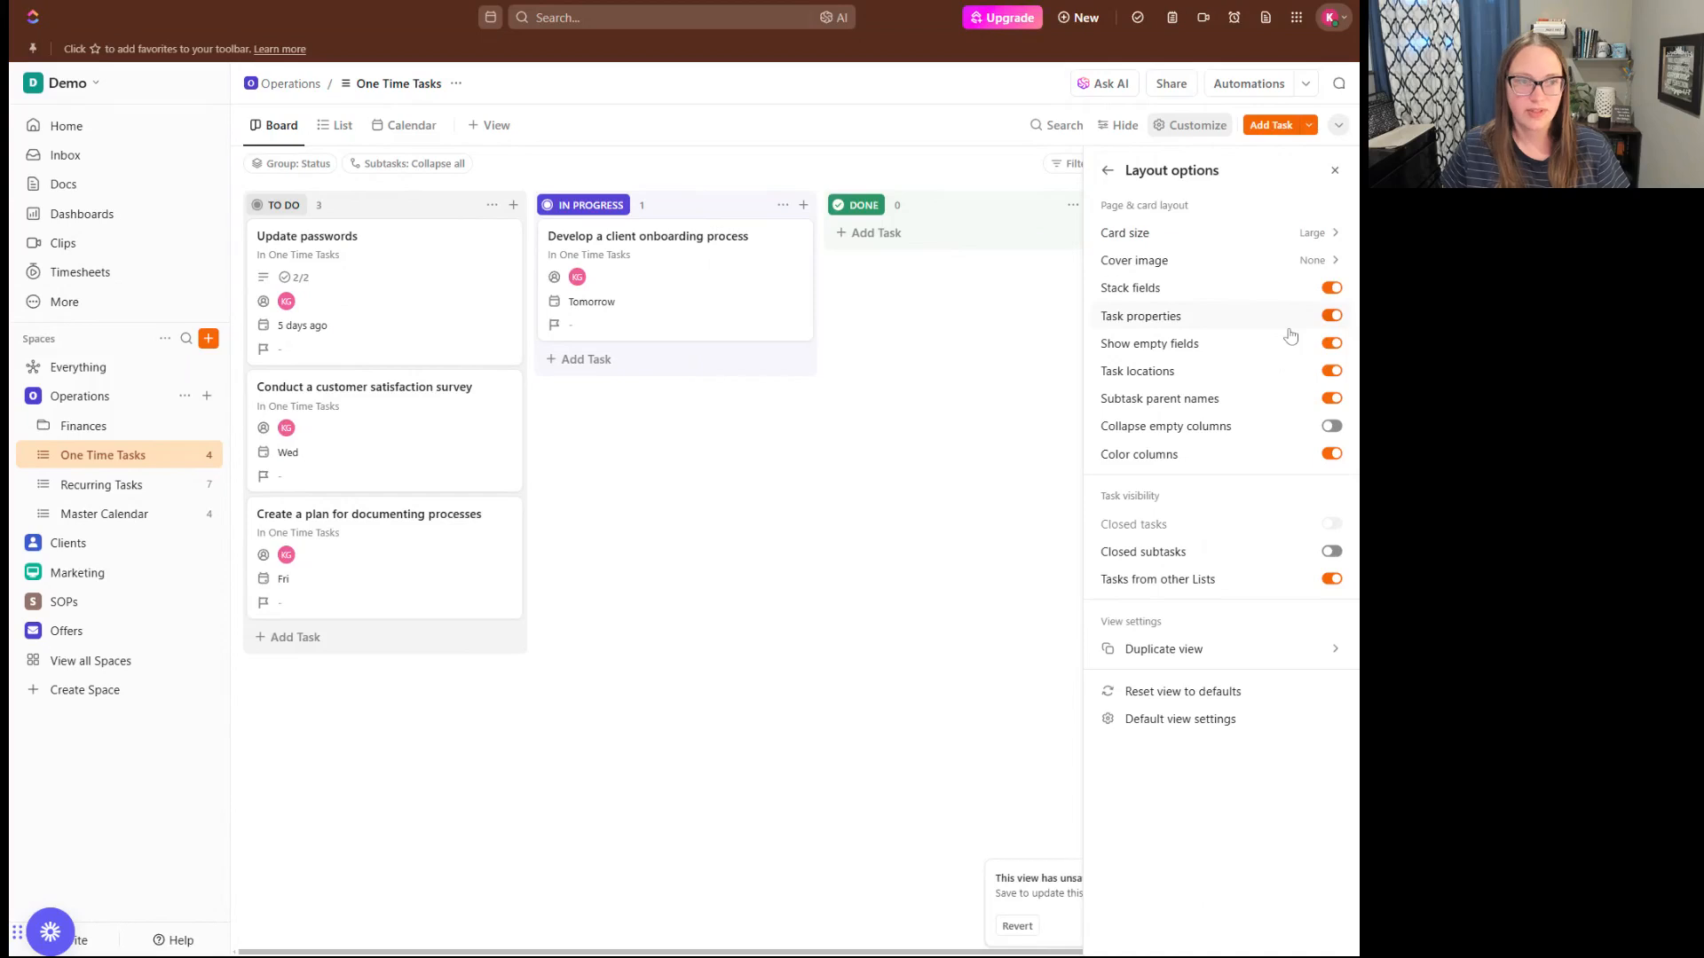
{"action": "left_click", "coordinate": [1287, 238]}
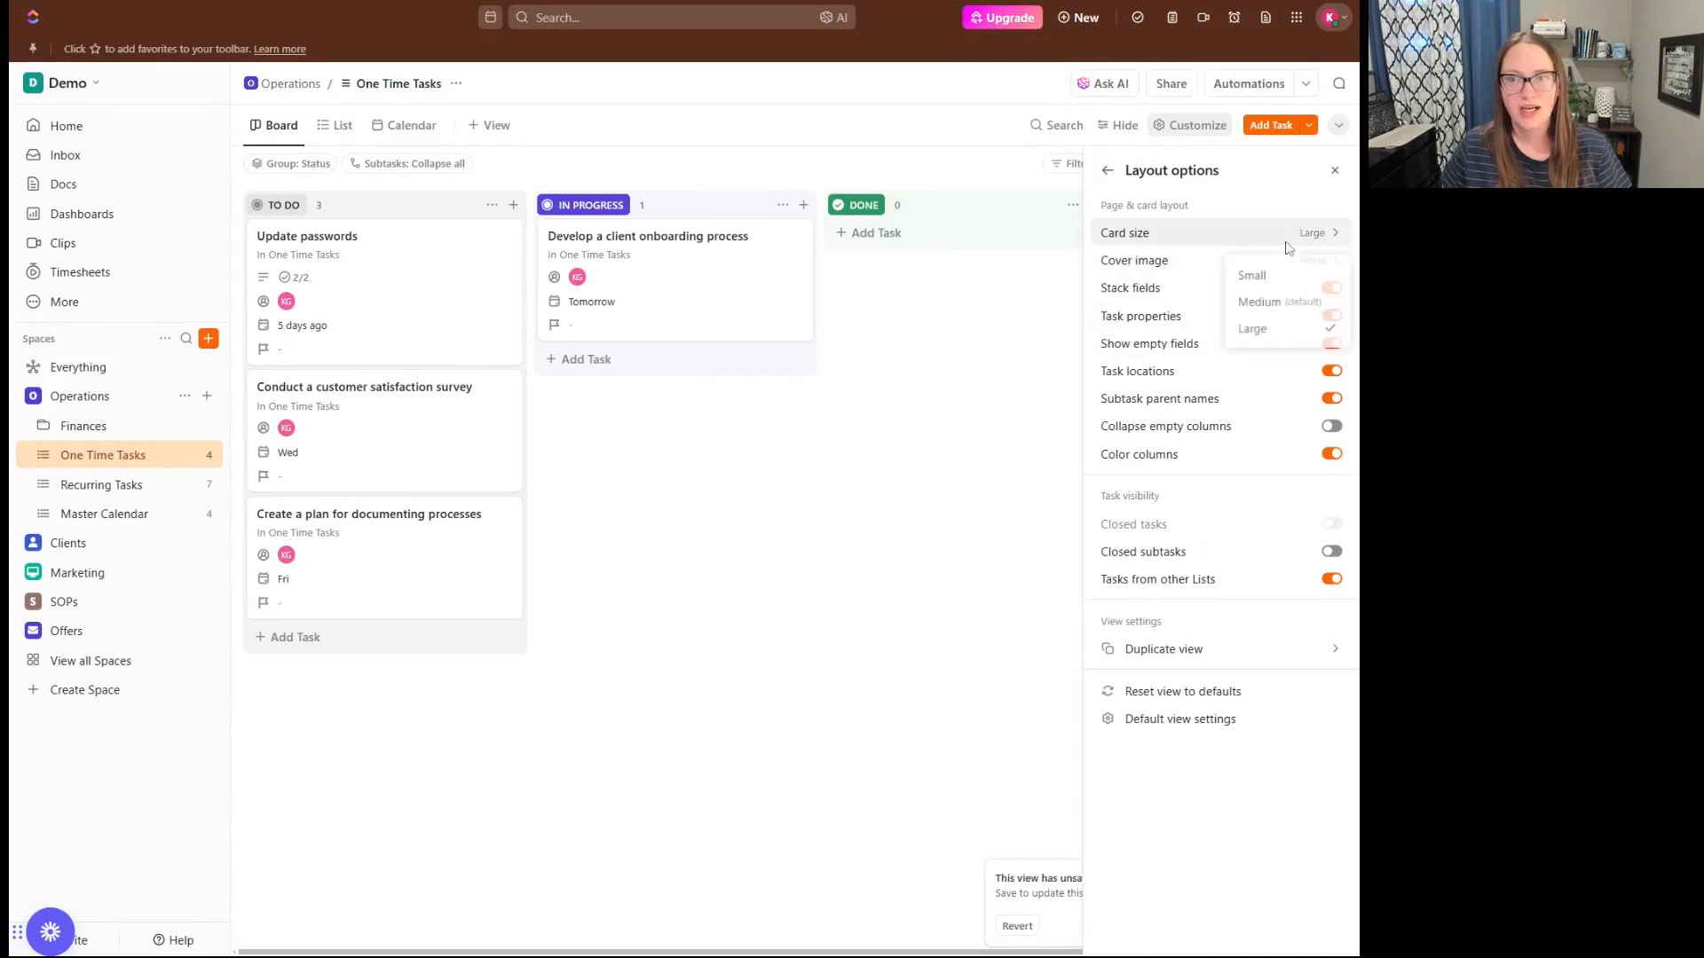
{"action": "left_click", "coordinate": [1292, 302]}
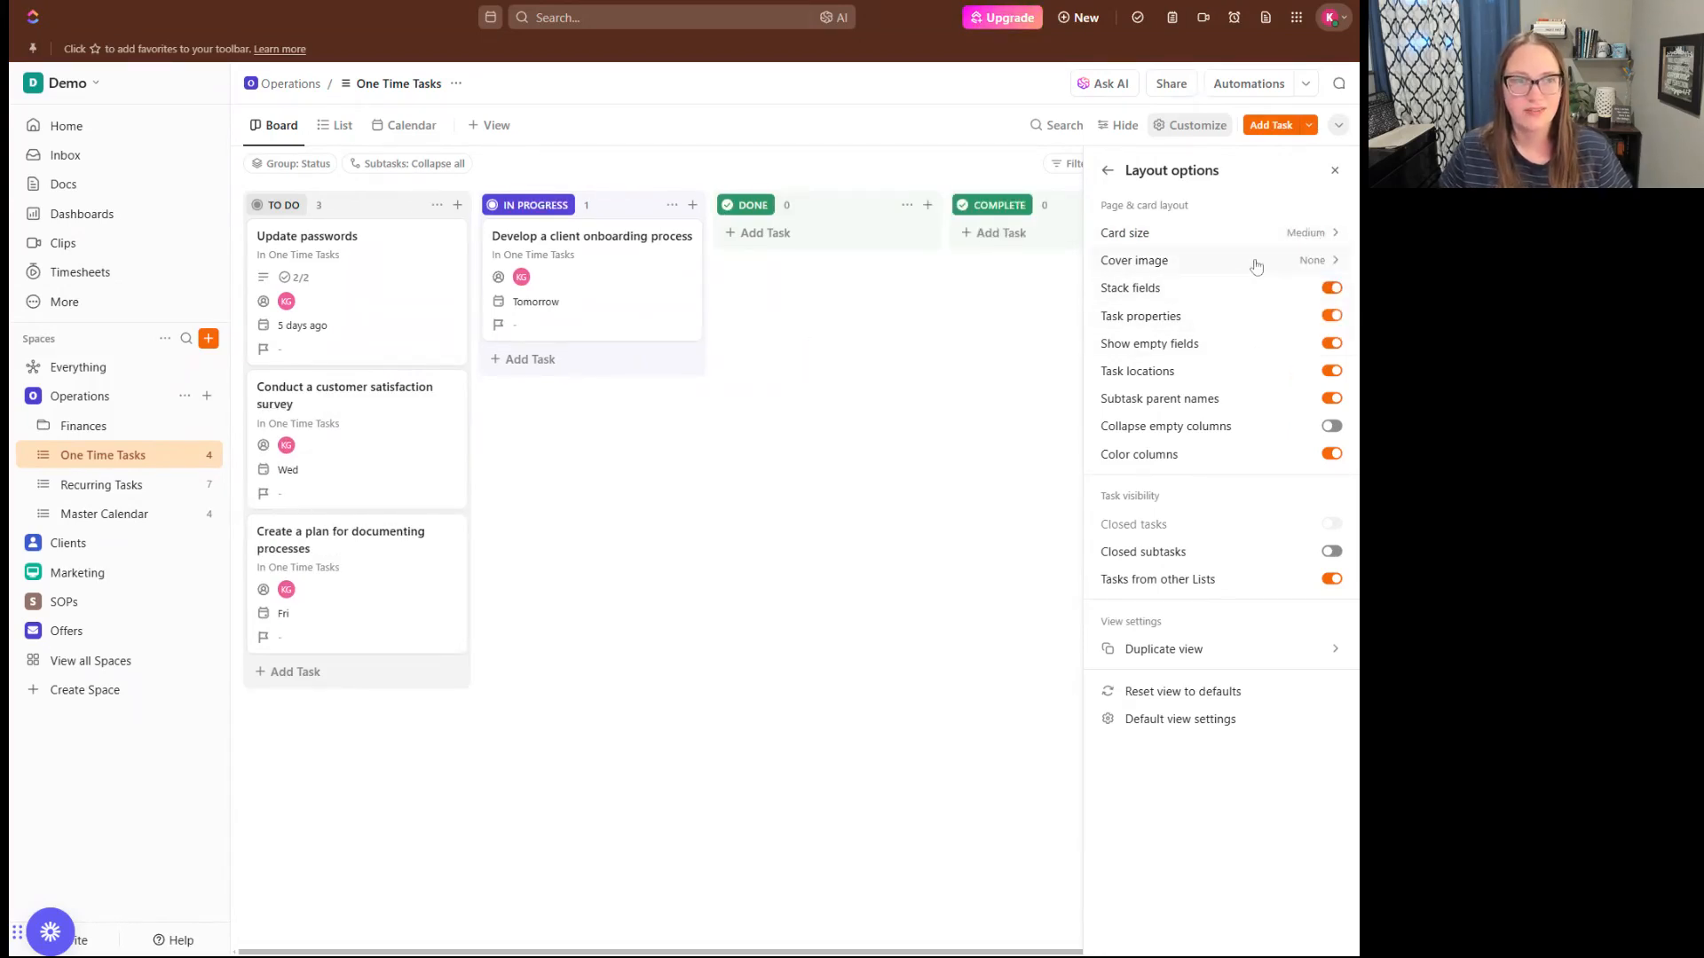
Try Image and Task description as the Board cards' cover image and return the setting to None.
{"action": "left_click", "coordinate": [1256, 267]}
{"action": "left_click", "coordinate": [1257, 326]}
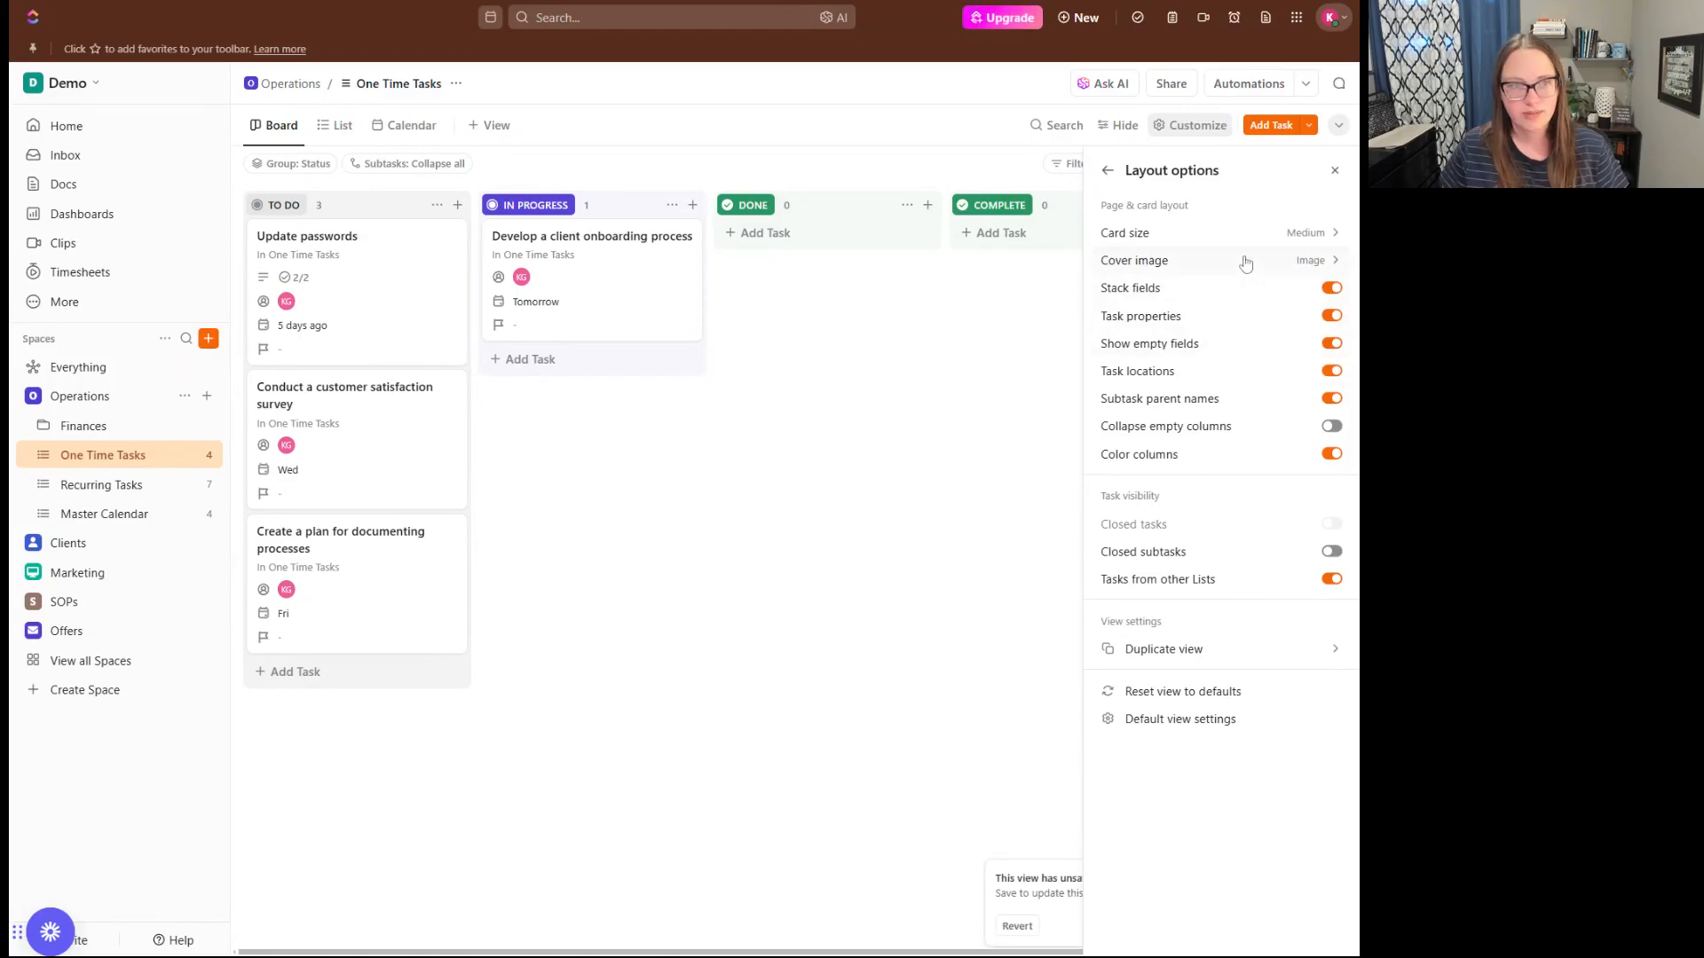
{"action": "left_click", "coordinate": [1246, 263]}
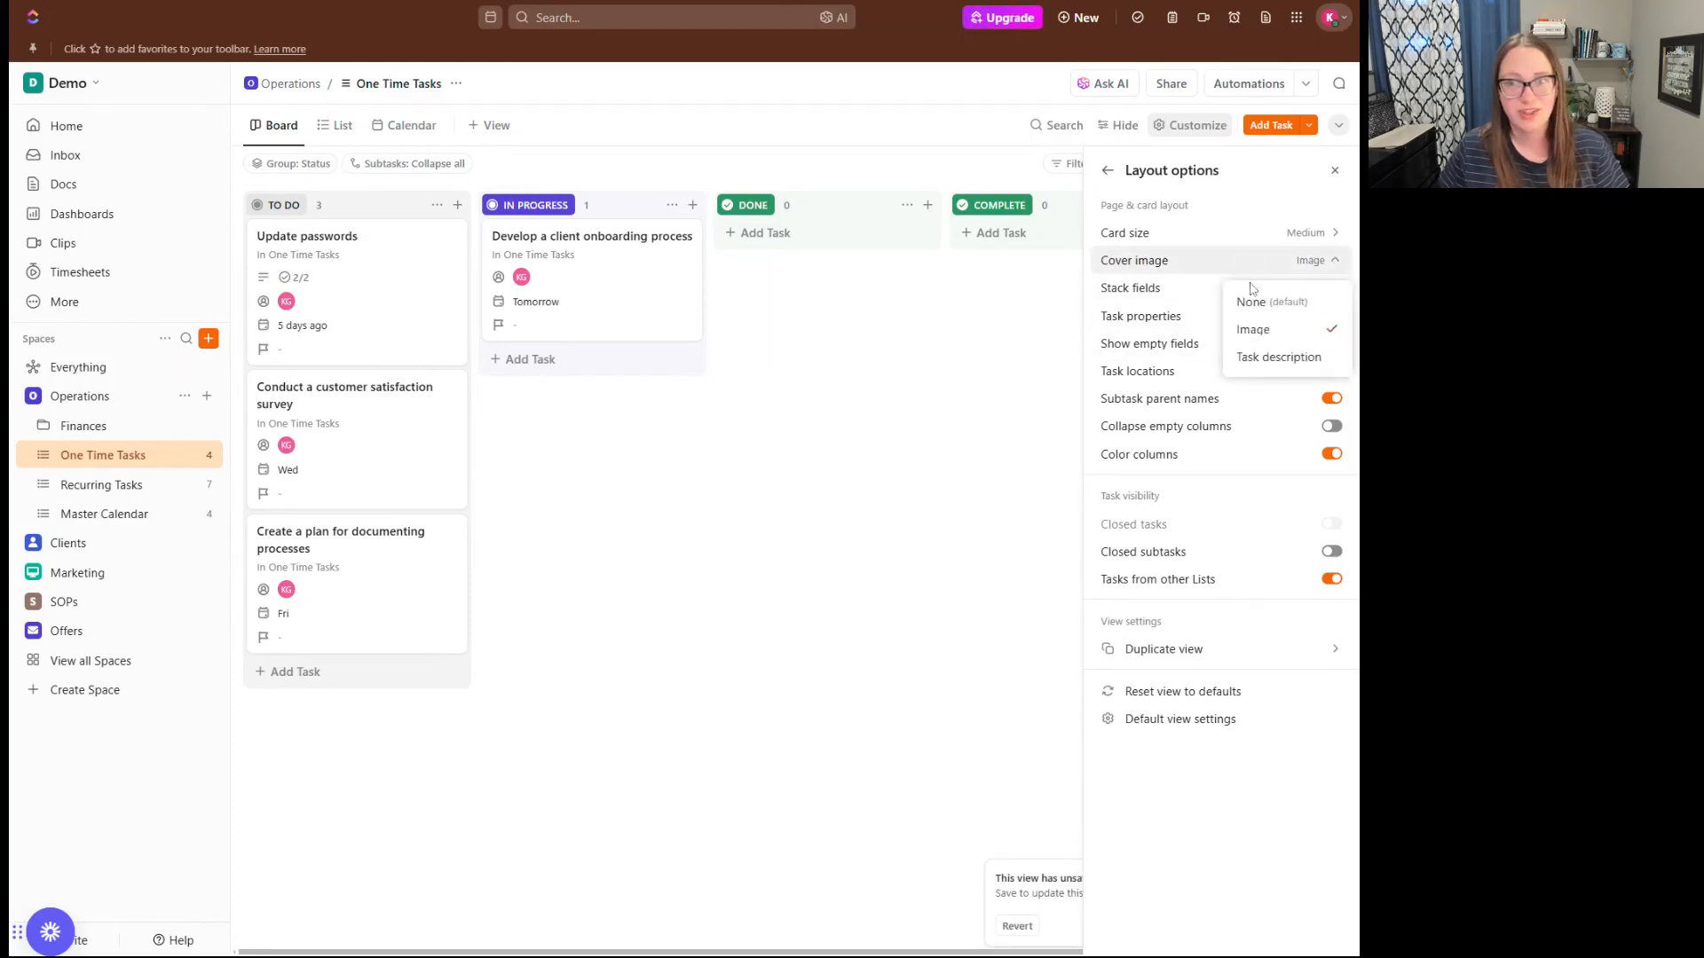
{"action": "left_click", "coordinate": [1273, 357]}
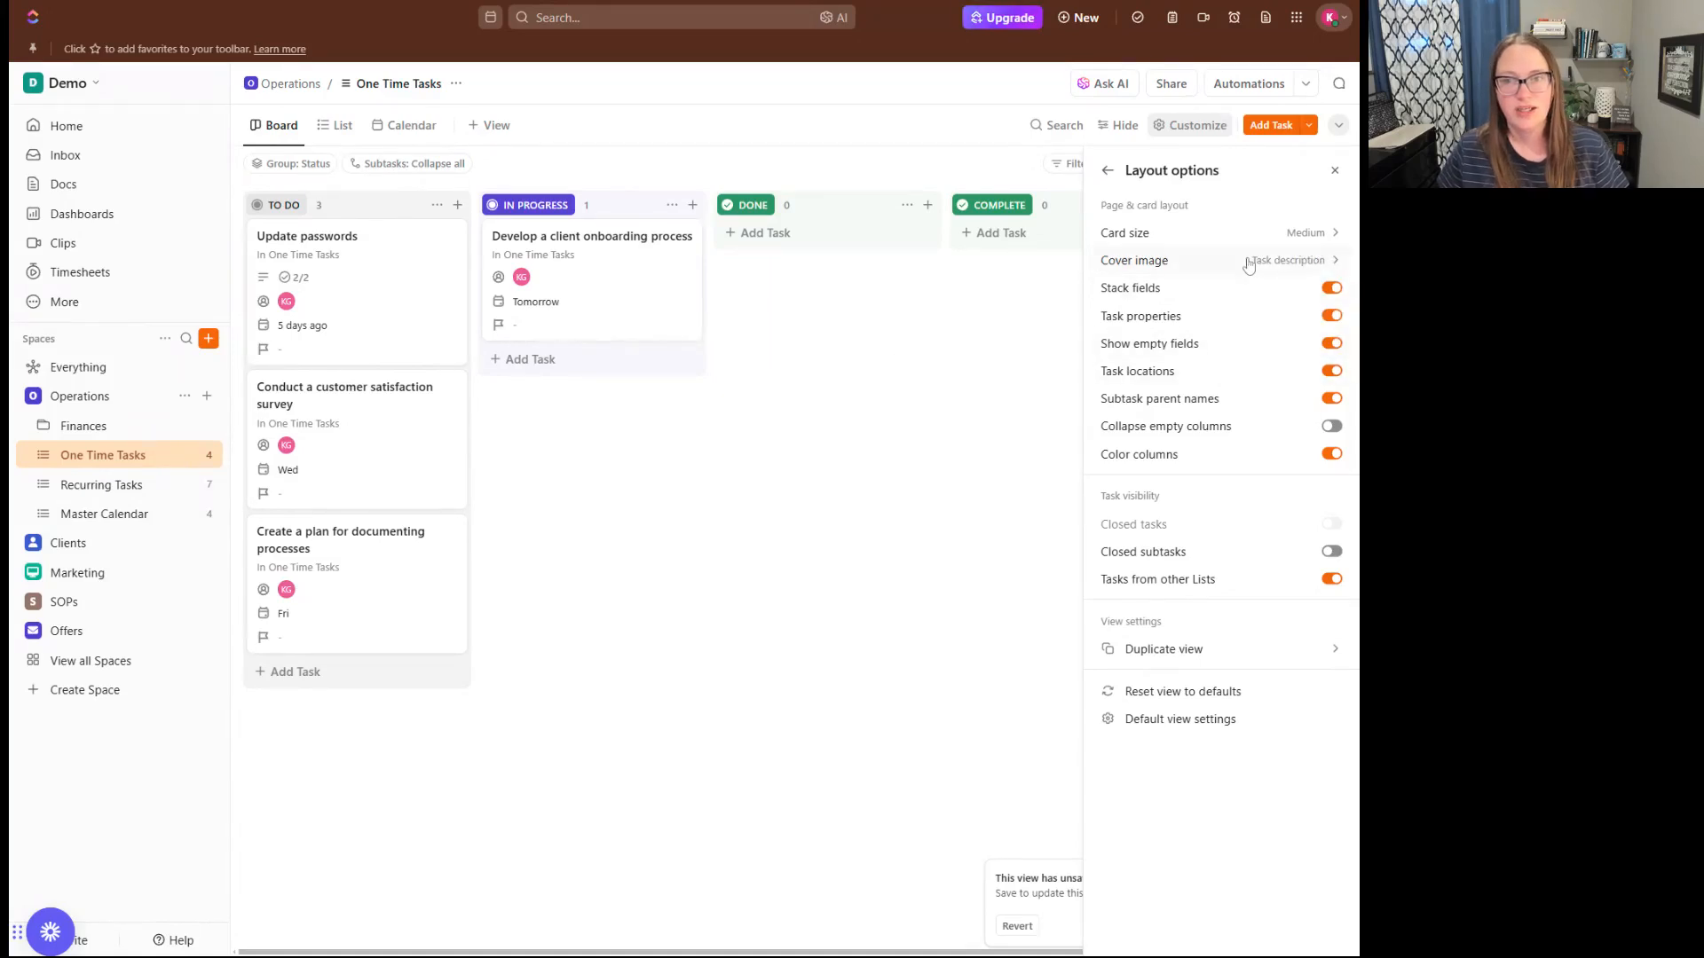
{"action": "left_click", "coordinate": [1249, 265]}
{"action": "left_click", "coordinate": [1271, 335]}
{"action": "left_click", "coordinate": [1243, 244]}
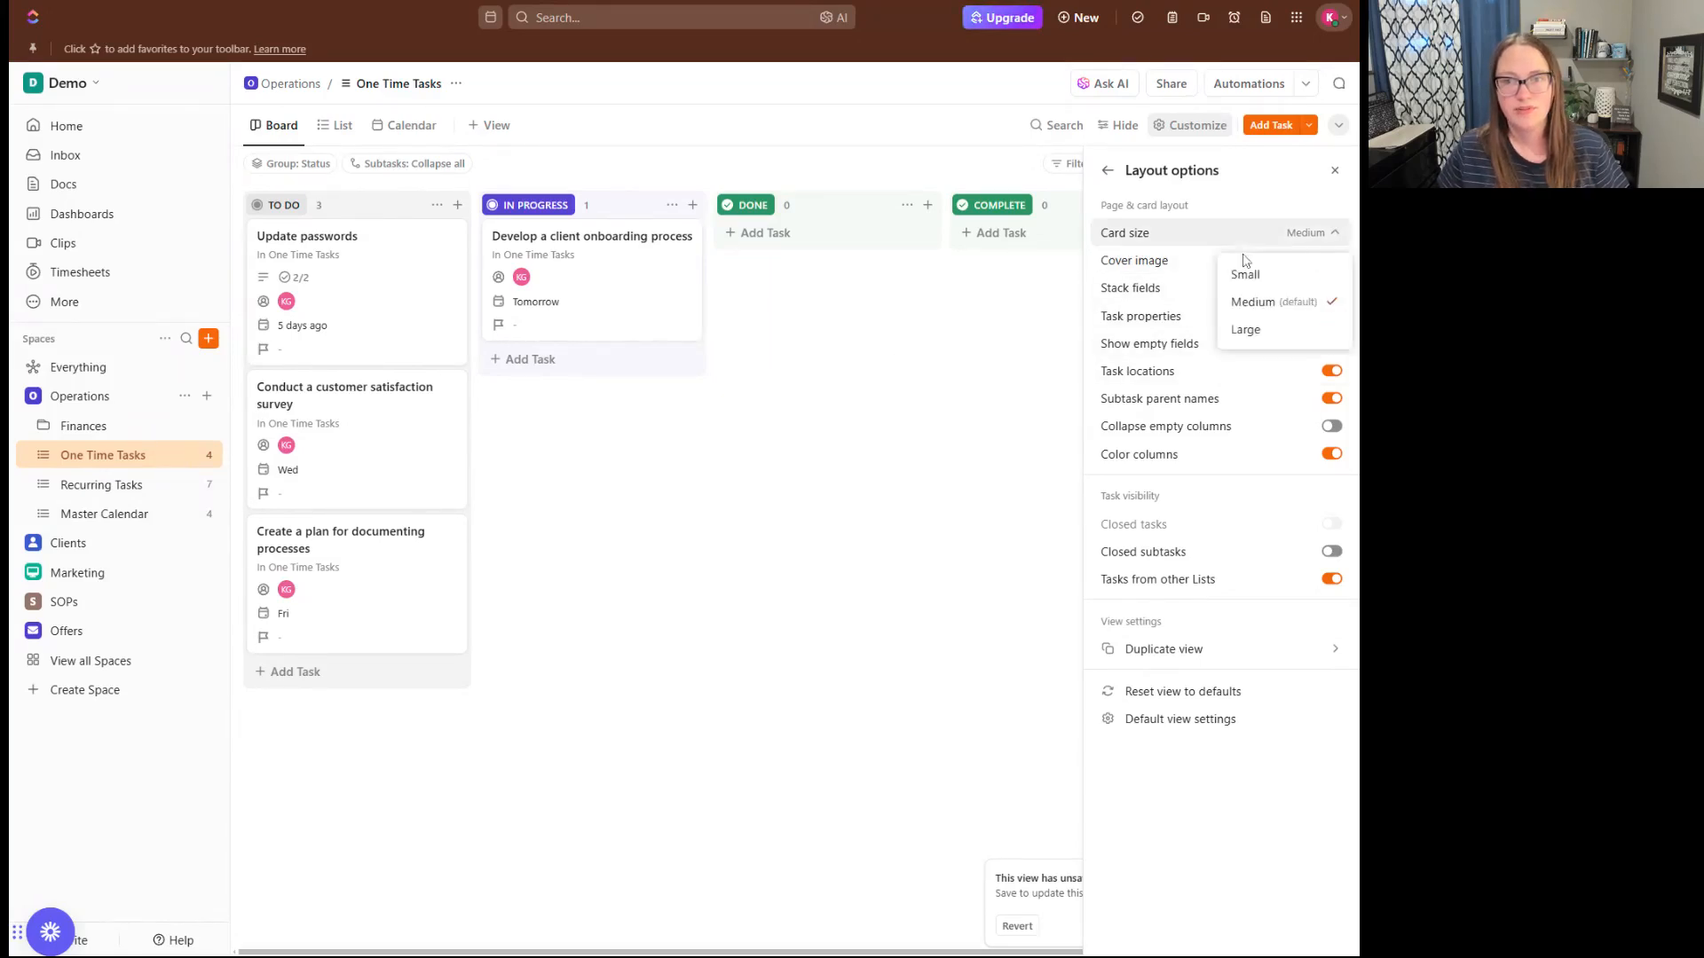
{"action": "left_click", "coordinate": [1215, 263]}
{"action": "left_click", "coordinate": [1193, 263]}
{"action": "left_click", "coordinate": [1233, 304]}
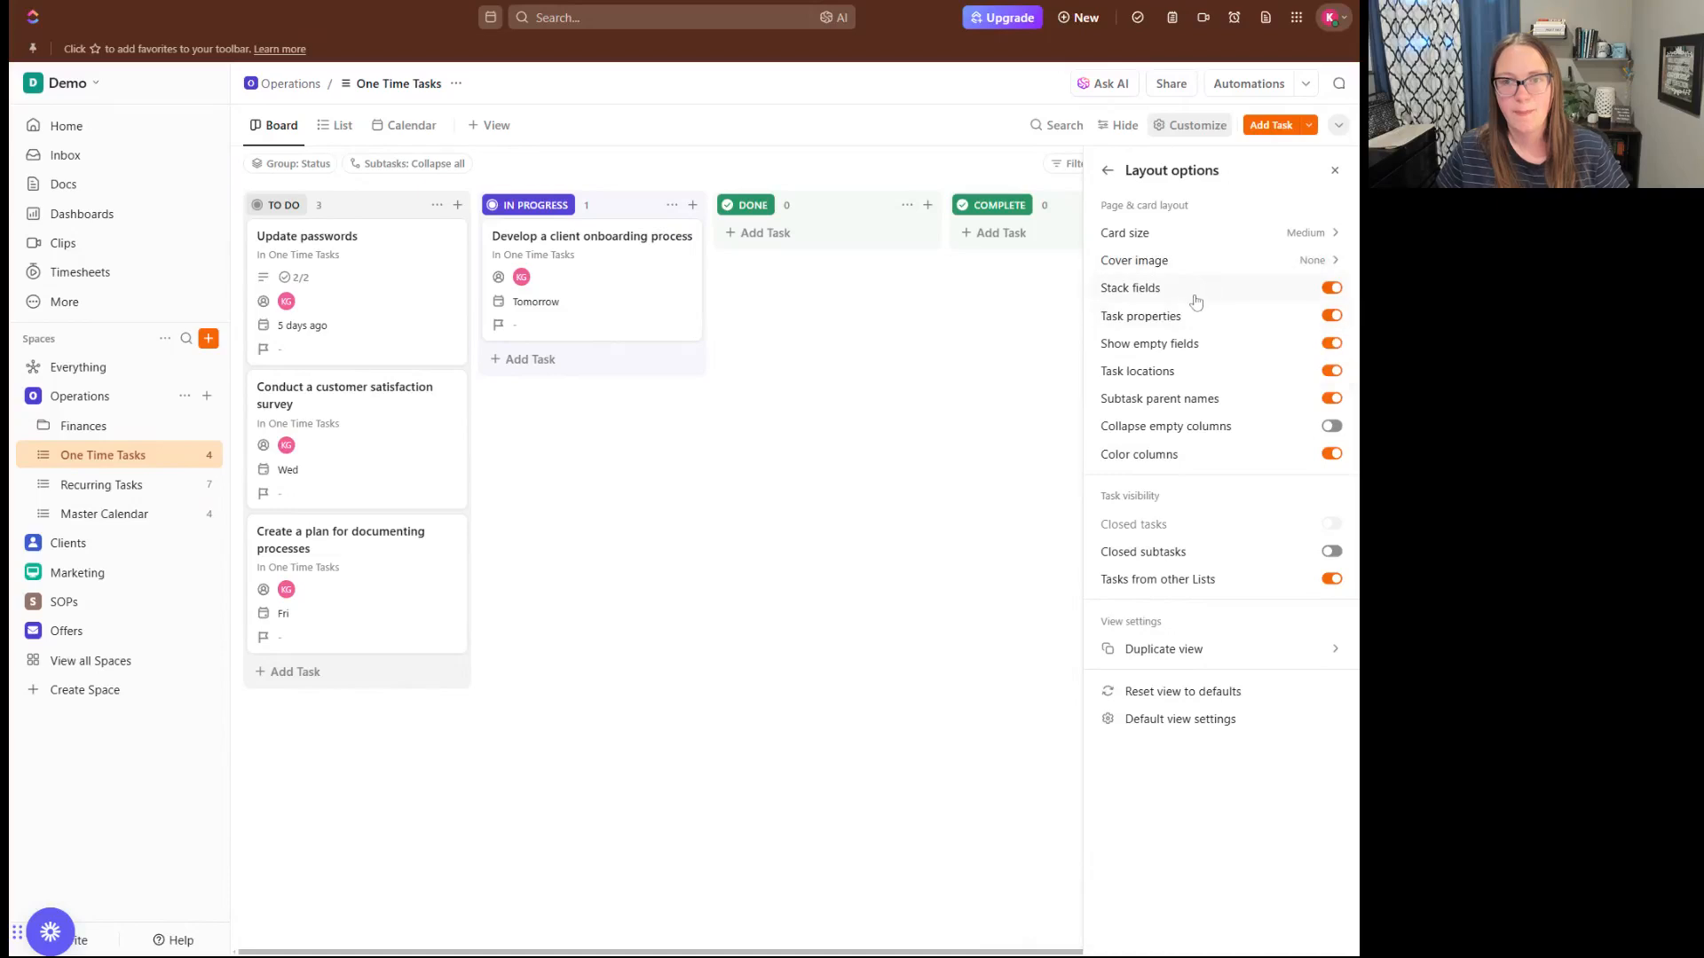
Turn off Stack fields for the Board cards, and try Collapse empty columns before switching it back off.
{"action": "left_click", "coordinate": [1333, 289]}
{"action": "left_click", "coordinate": [1342, 290]}
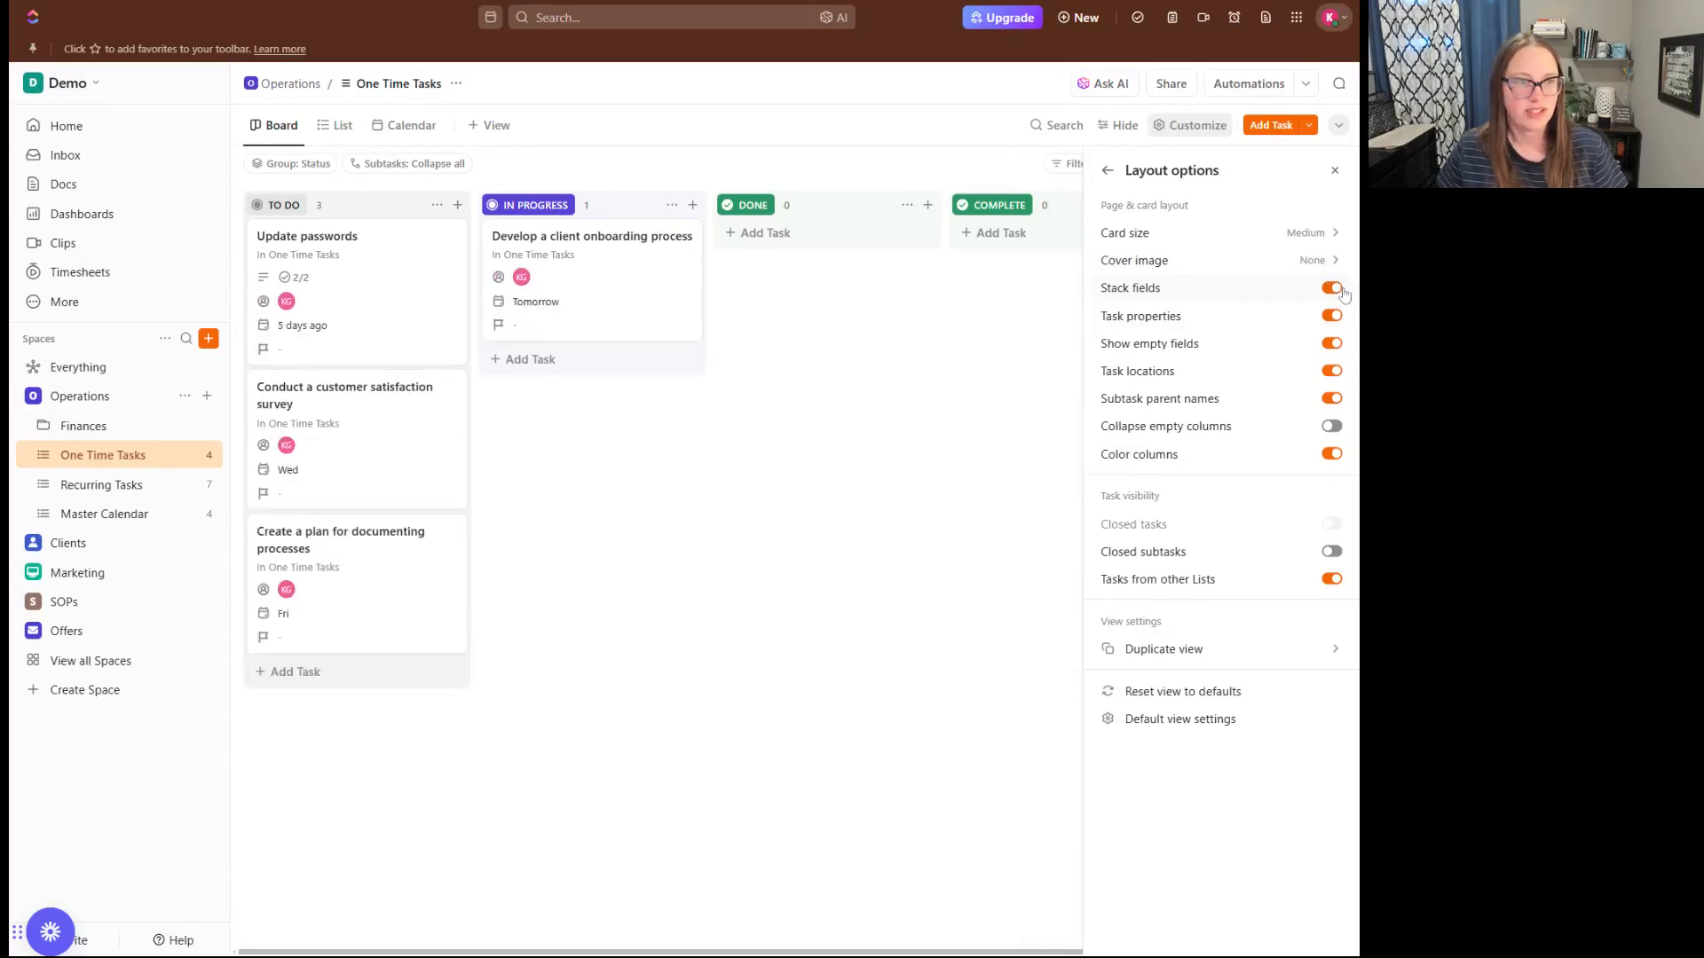
{"action": "left_click", "coordinate": [1342, 290]}
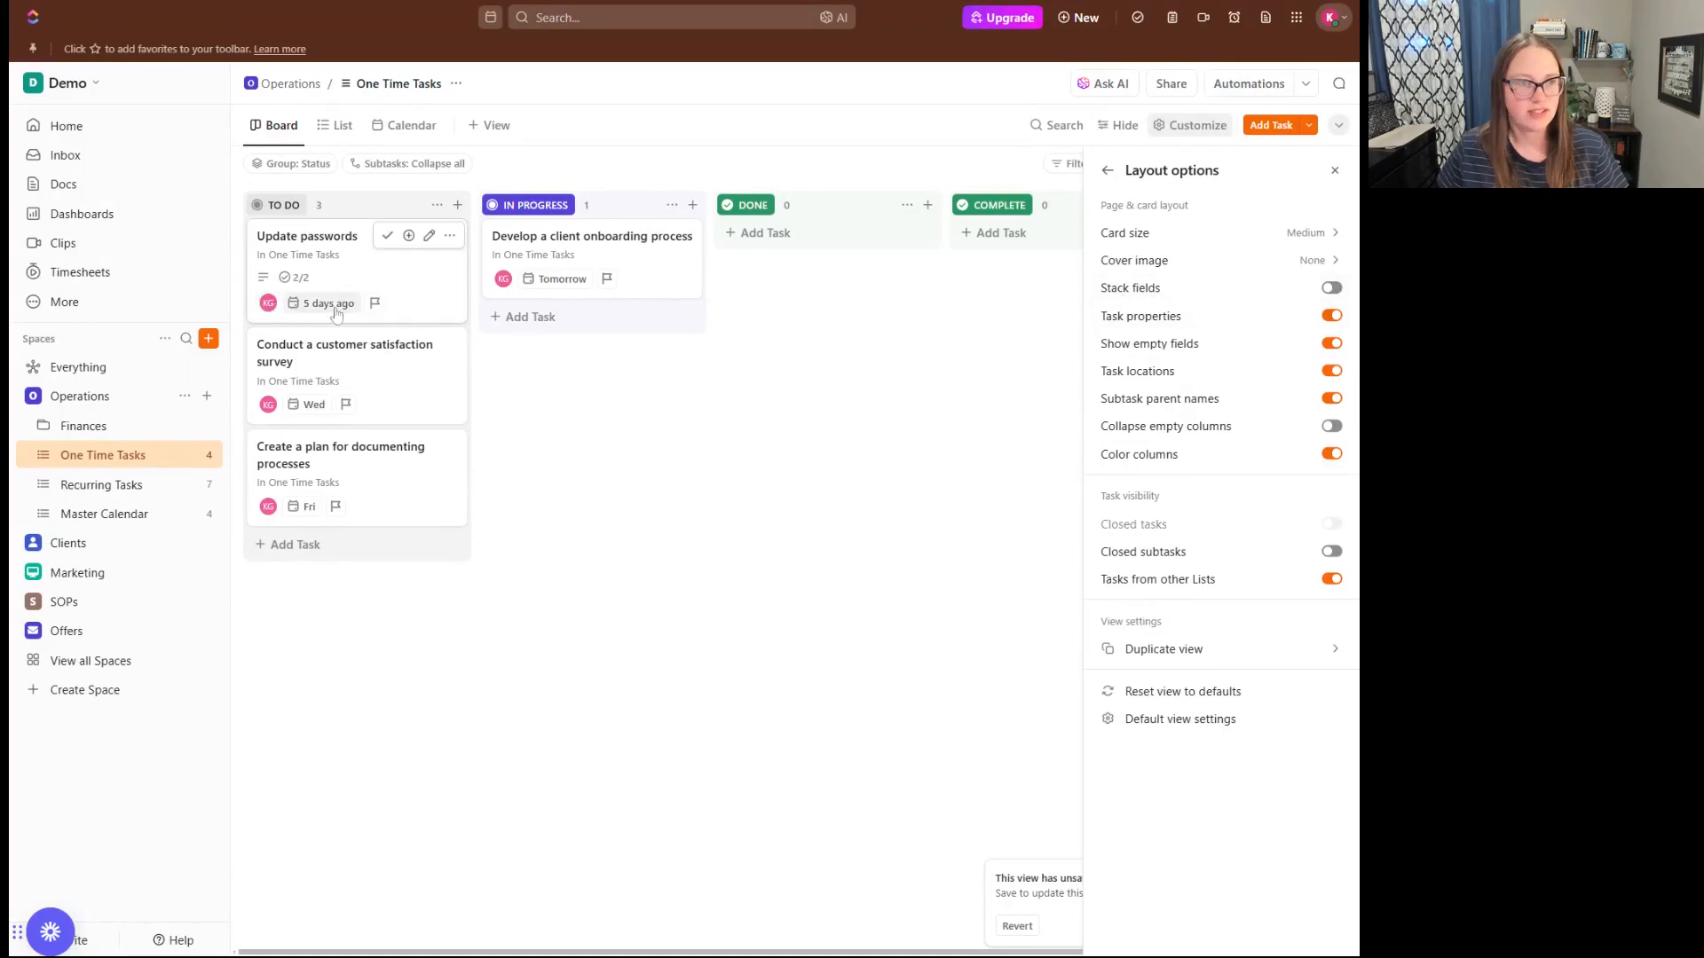
{"action": "left_click", "coordinate": [1329, 290]}
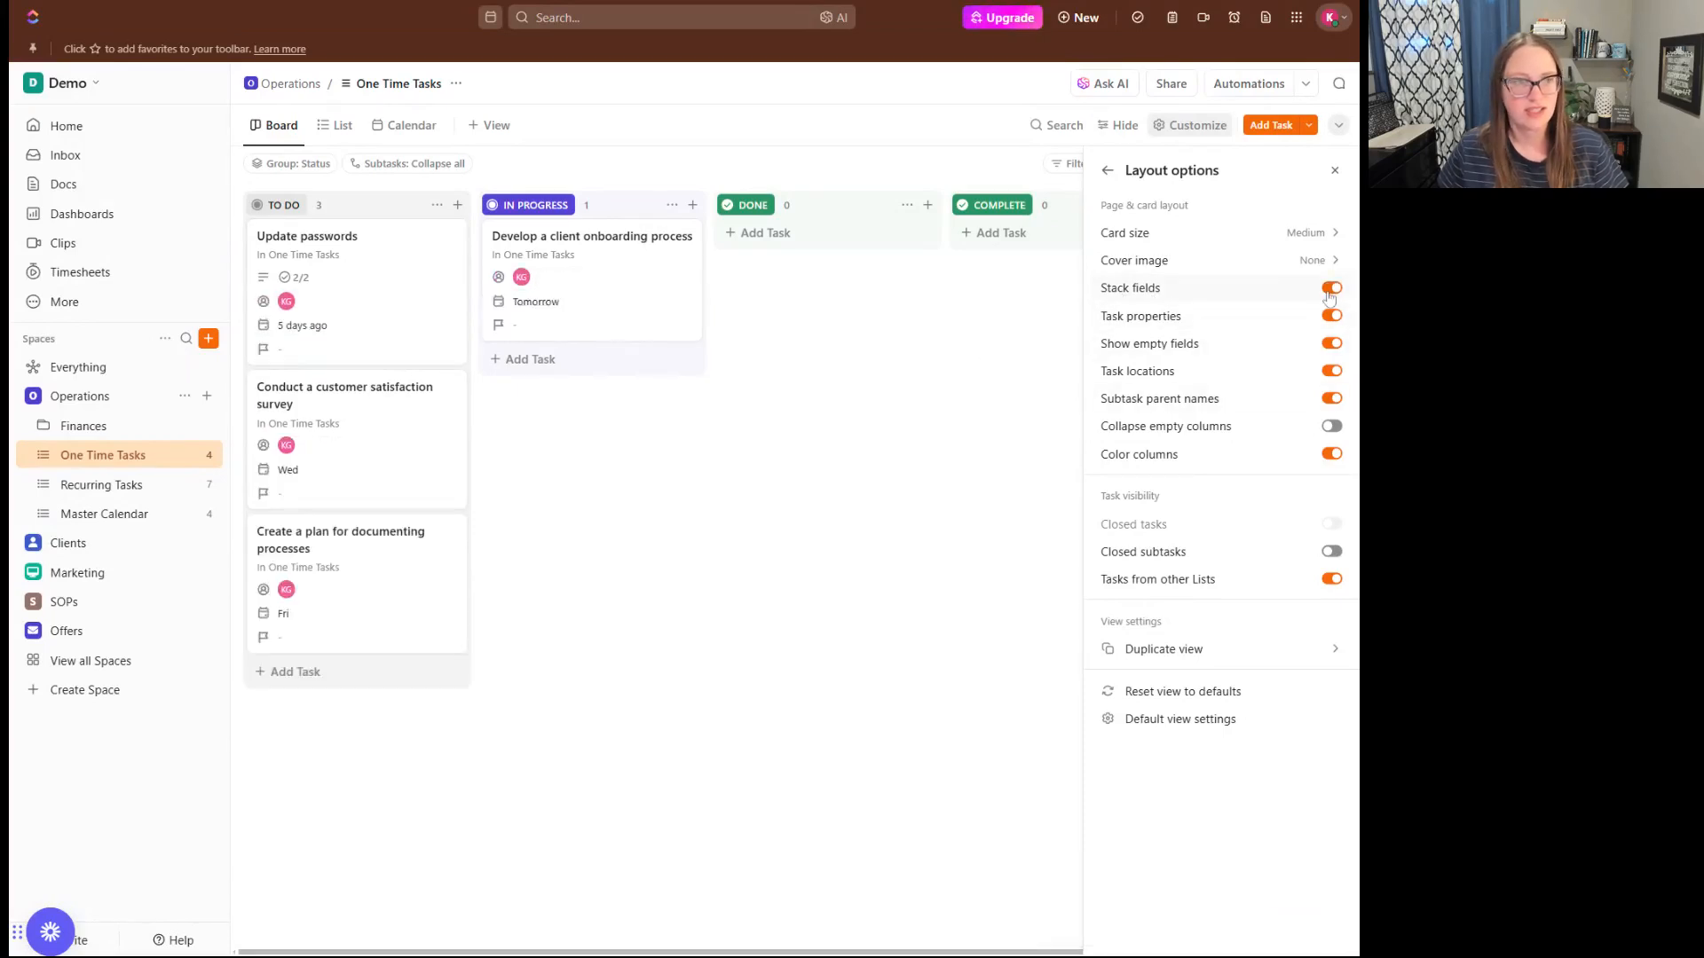
{"action": "left_click", "coordinate": [1329, 291]}
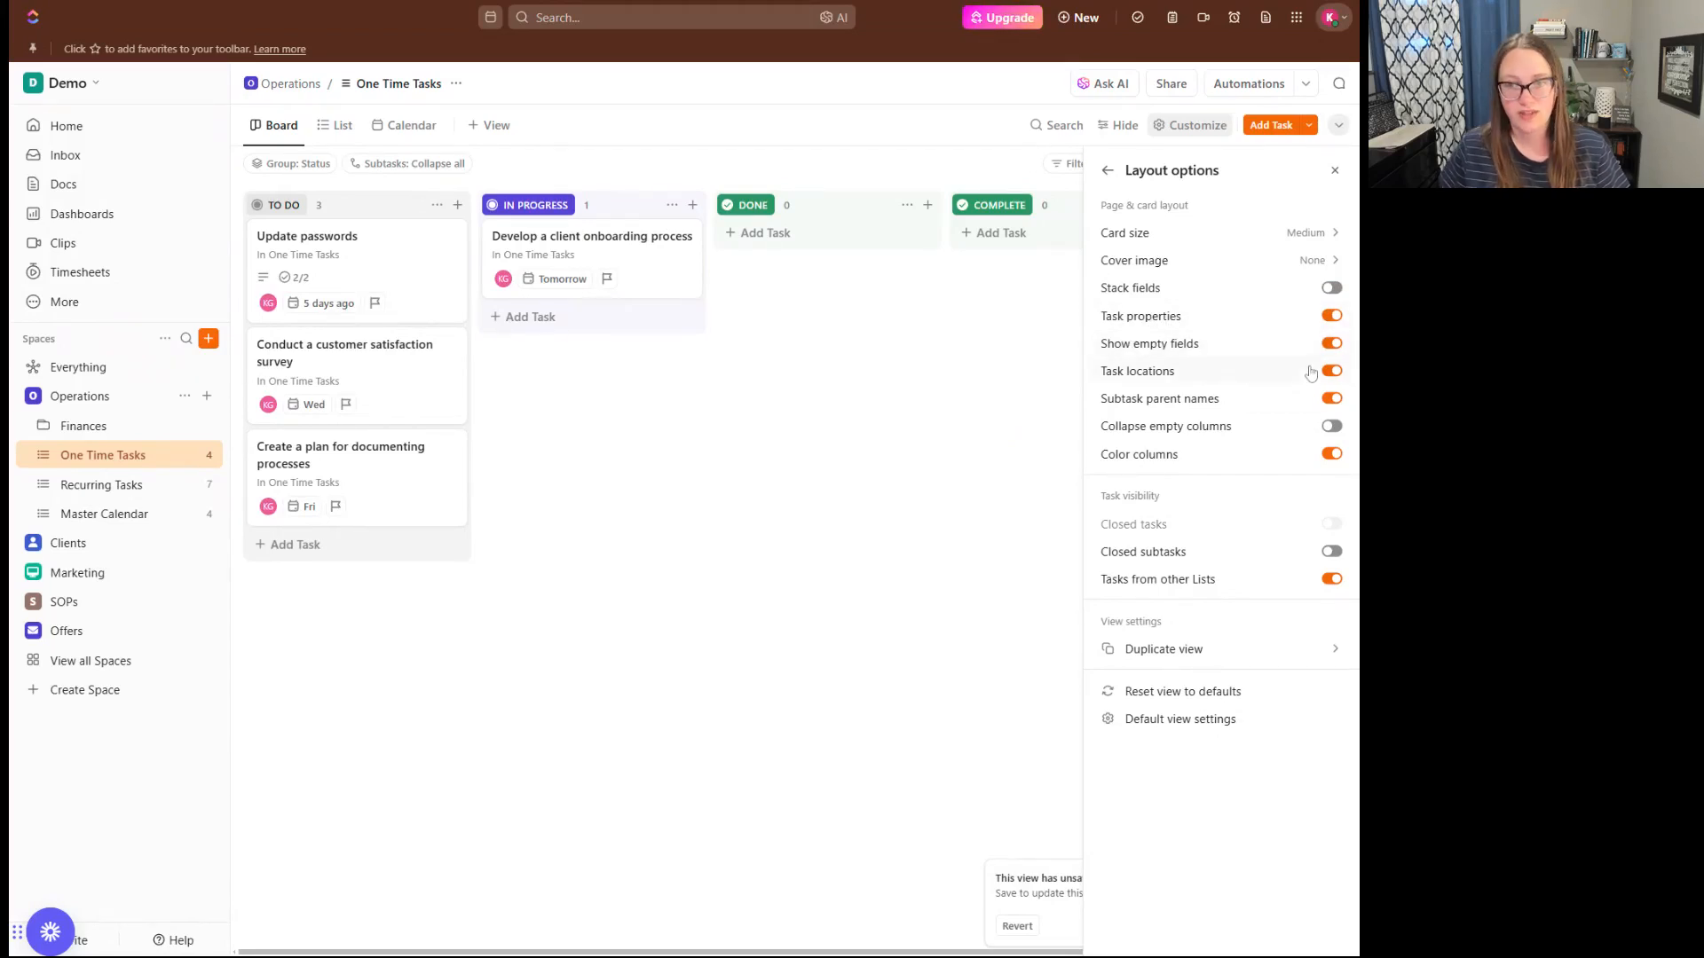
{"action": "left_click", "coordinate": [1330, 428]}
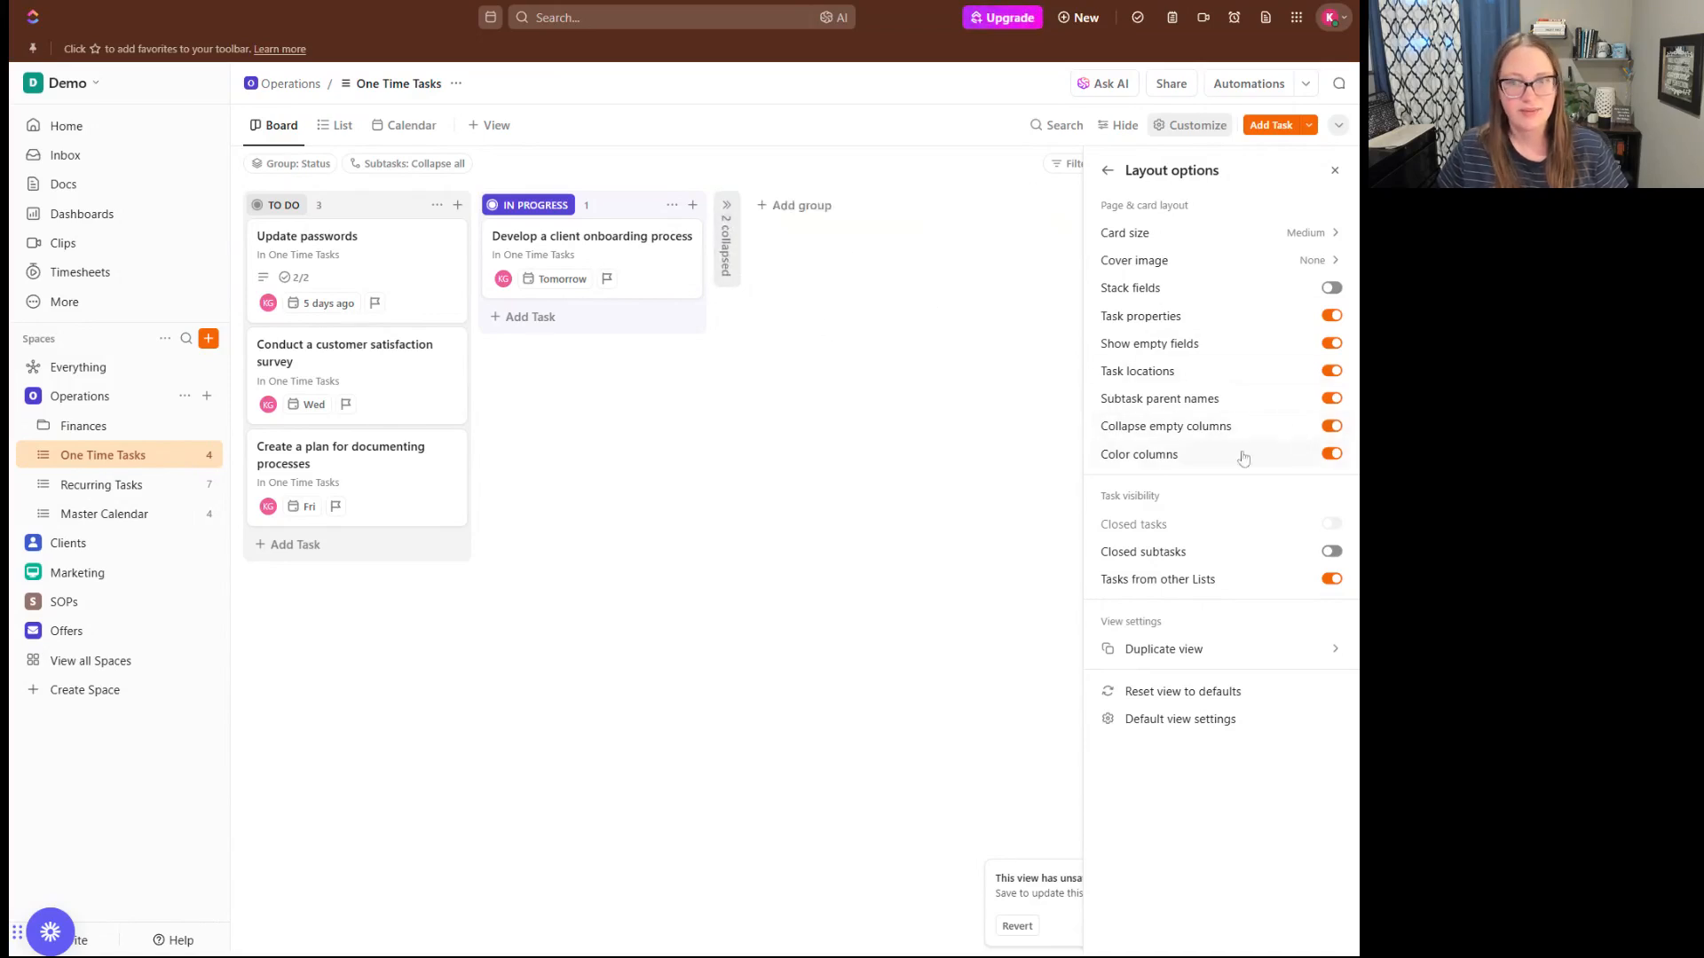
{"action": "left_click", "coordinate": [1333, 428]}
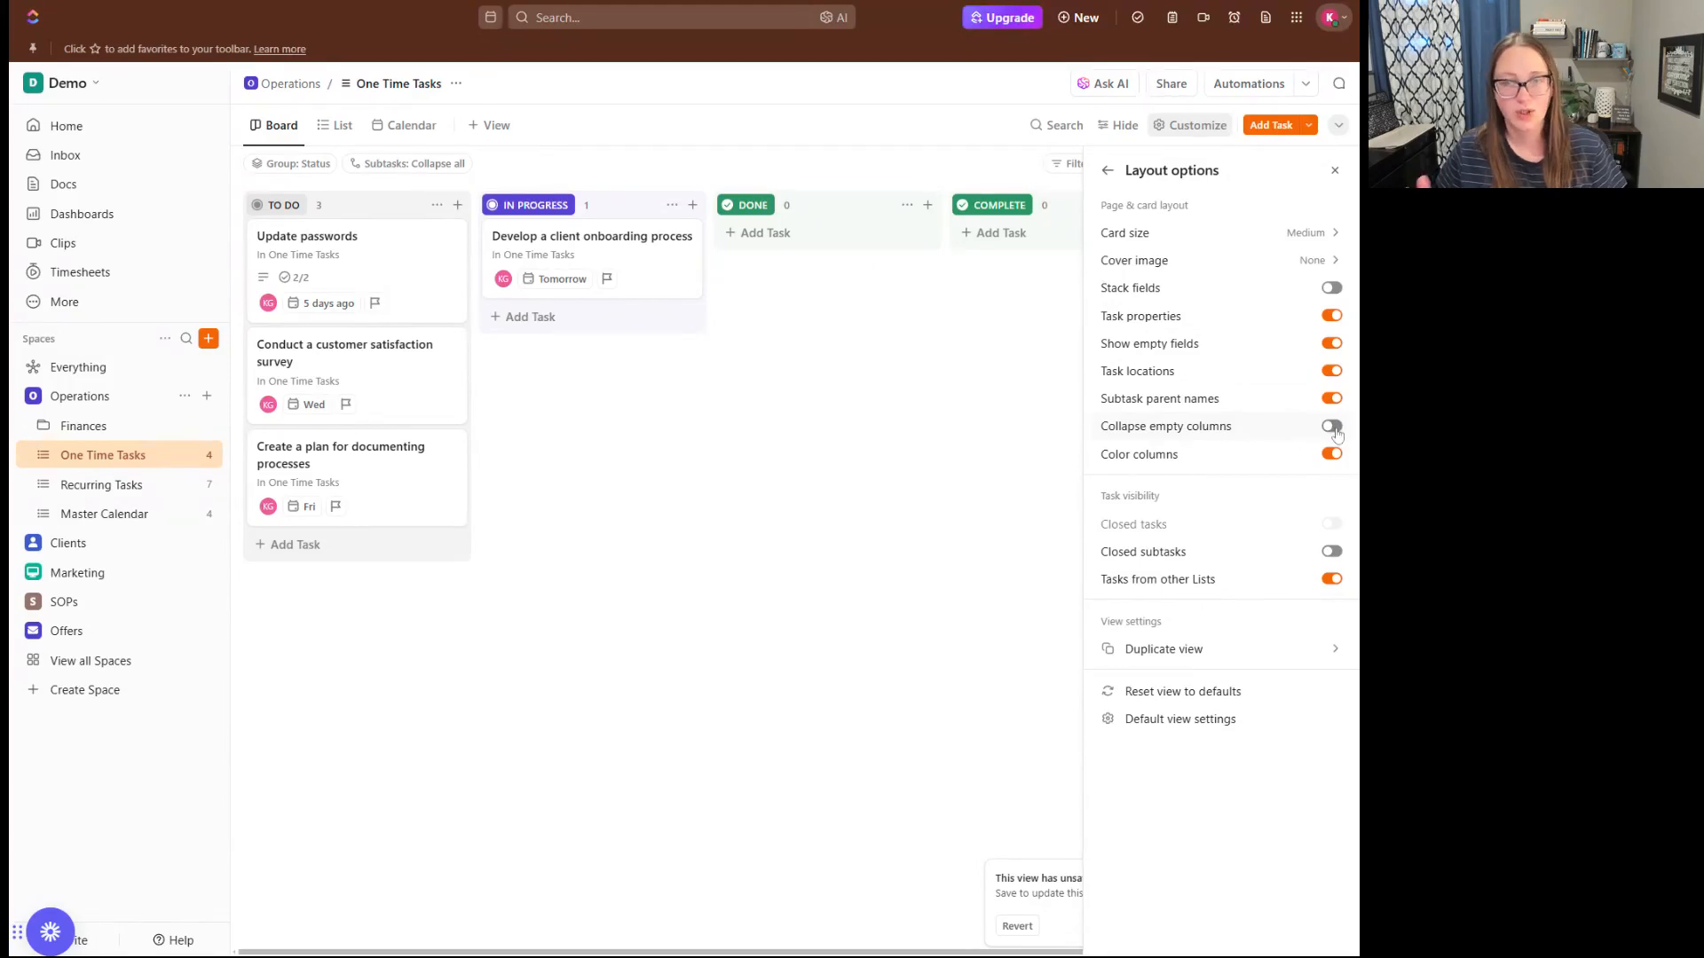
Try the Collapse empty columns and Color columns settings on the Board view, restoring each to its original state.
{"action": "left_click", "coordinate": [1332, 427]}
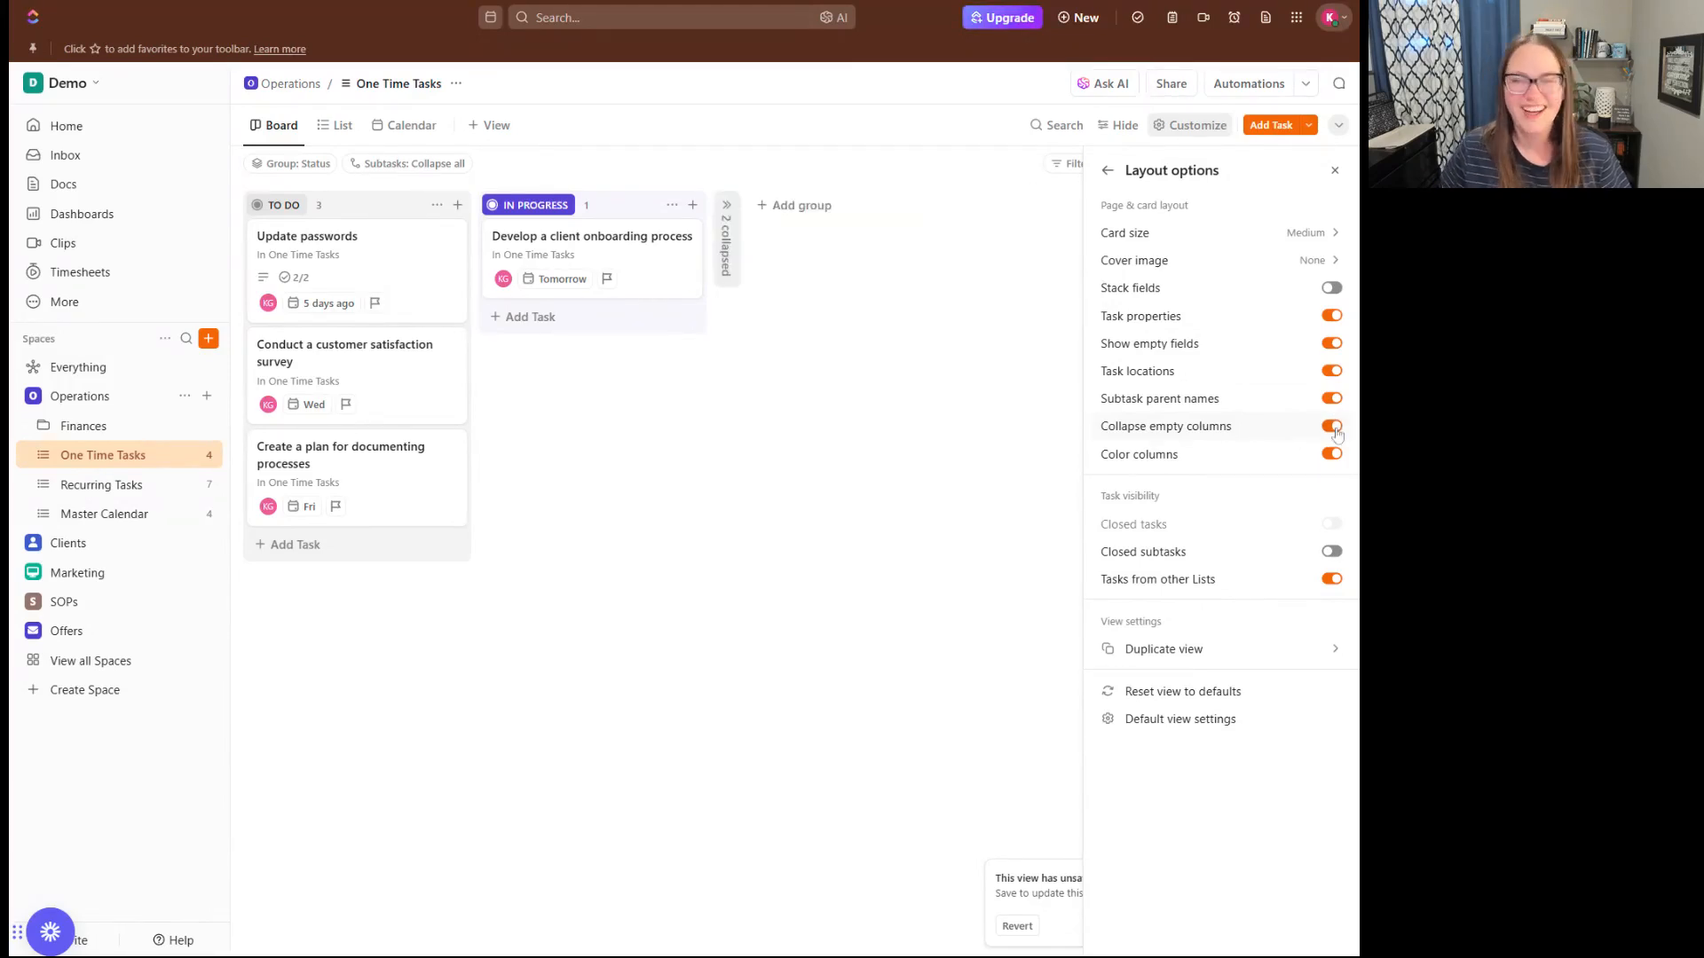
{"action": "left_click", "coordinate": [1335, 429]}
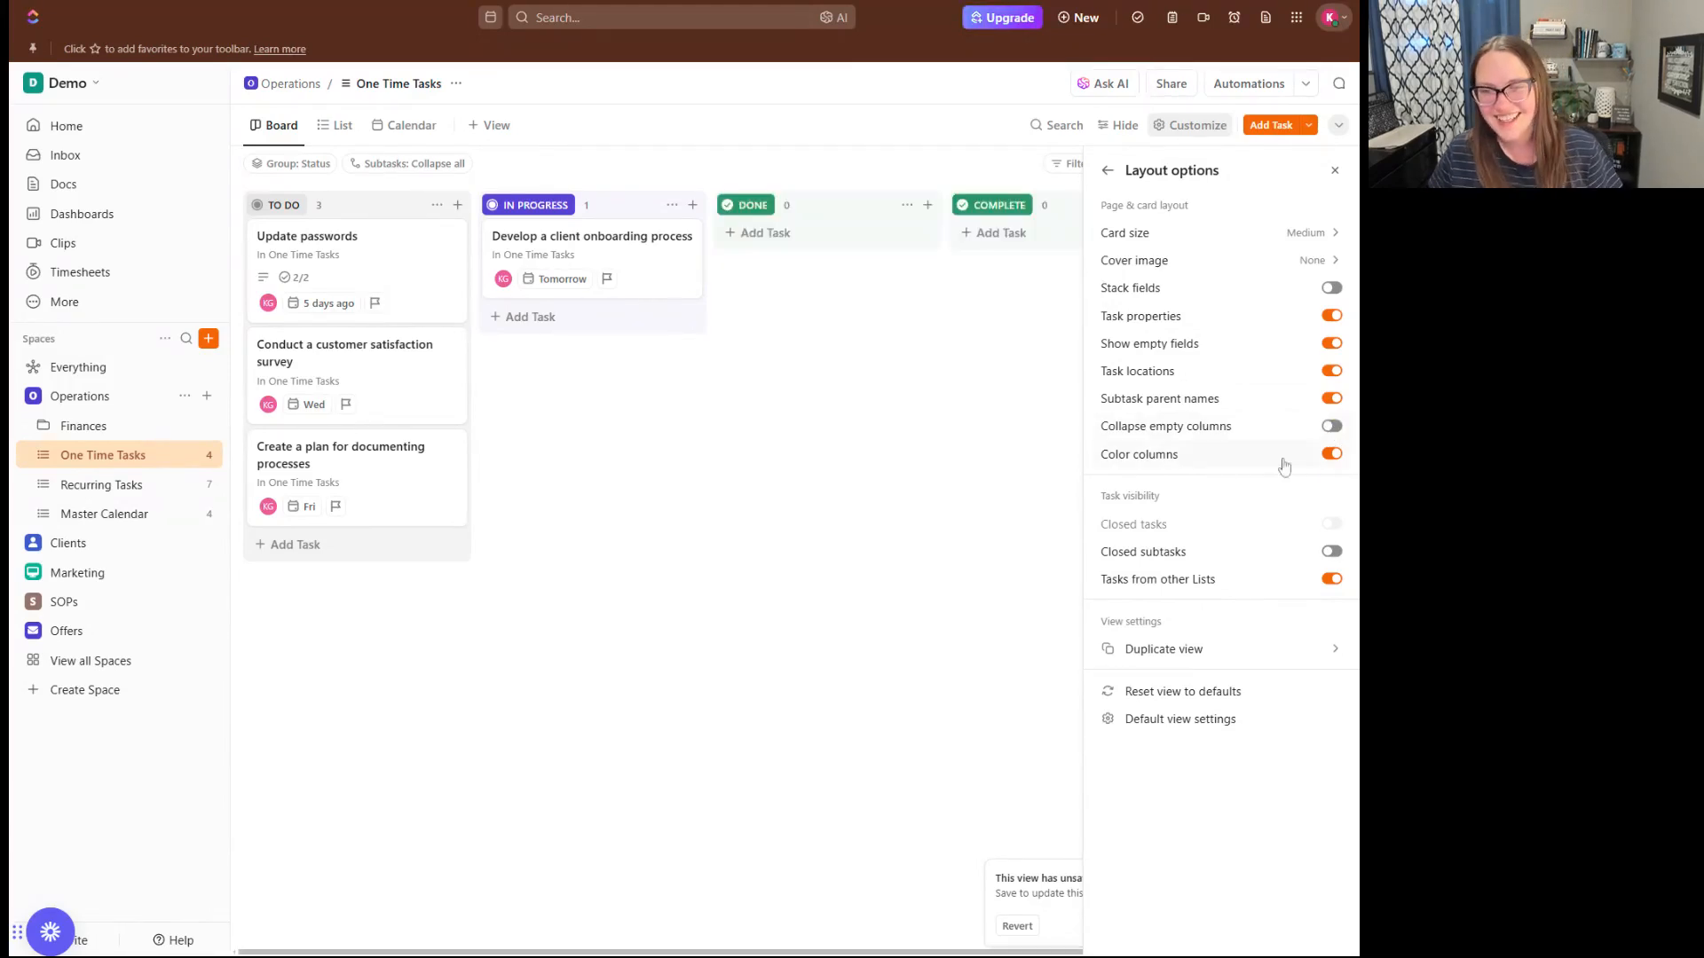
{"action": "left_click", "coordinate": [1335, 454]}
{"action": "left_click", "coordinate": [1334, 455]}
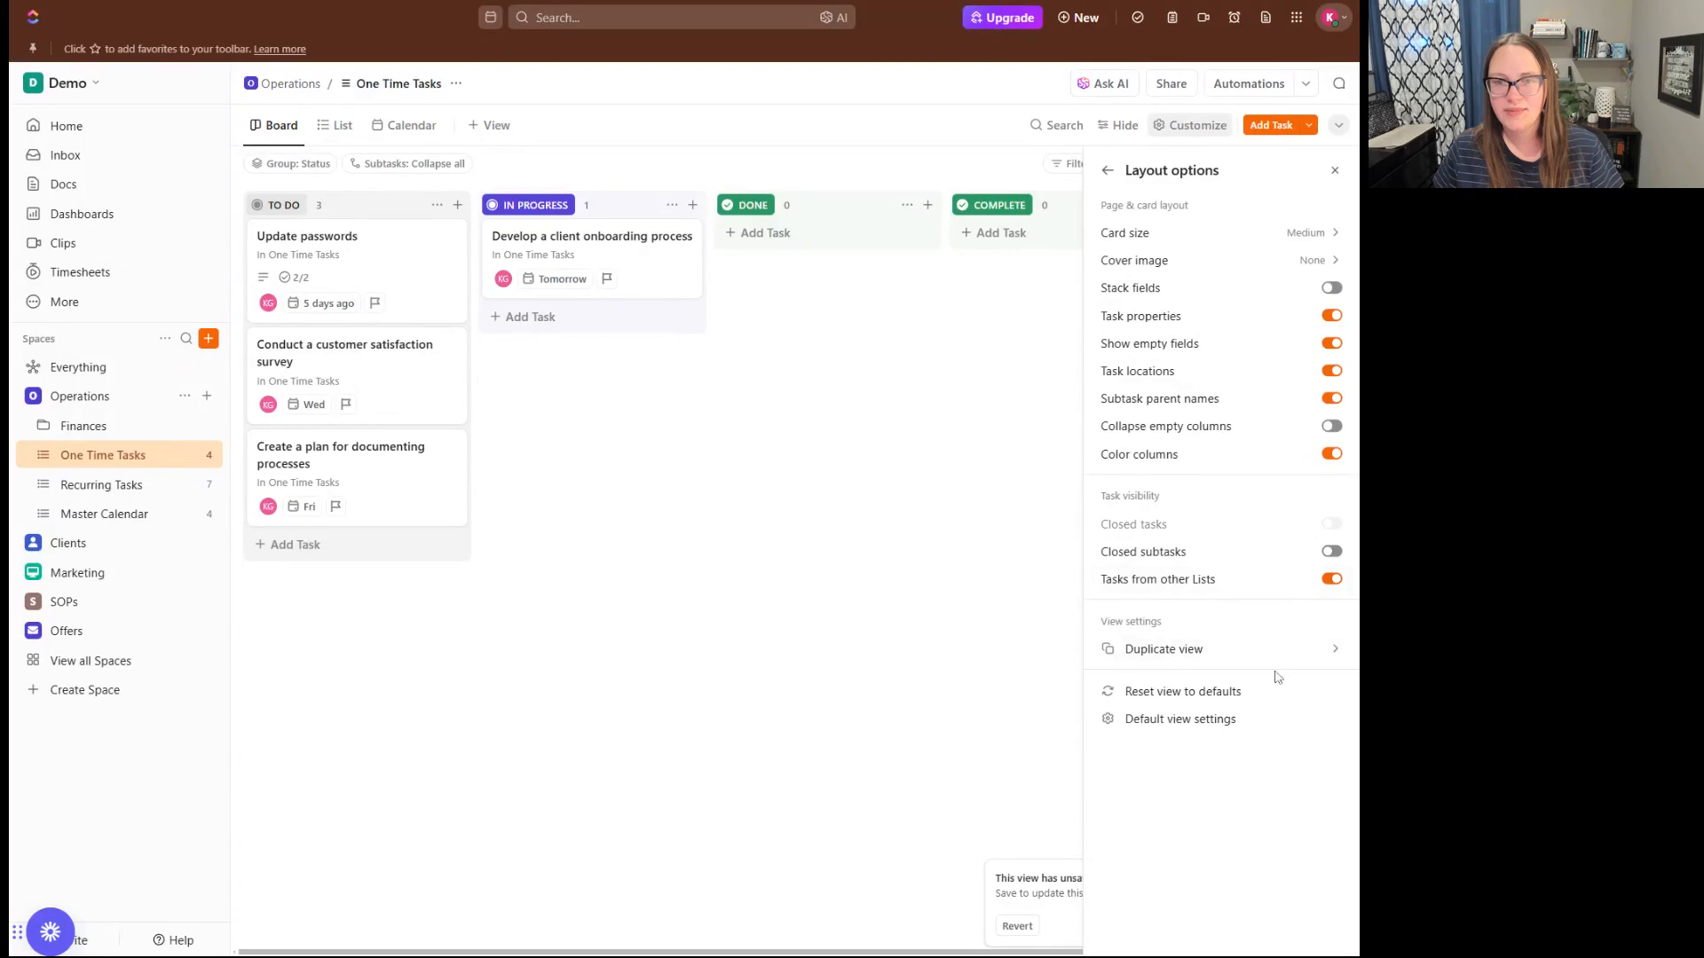
Try hiding the Assignee and Dates fields on the Board cards, show both again and add the Status field.
{"action": "left_click", "coordinate": [1108, 168]}
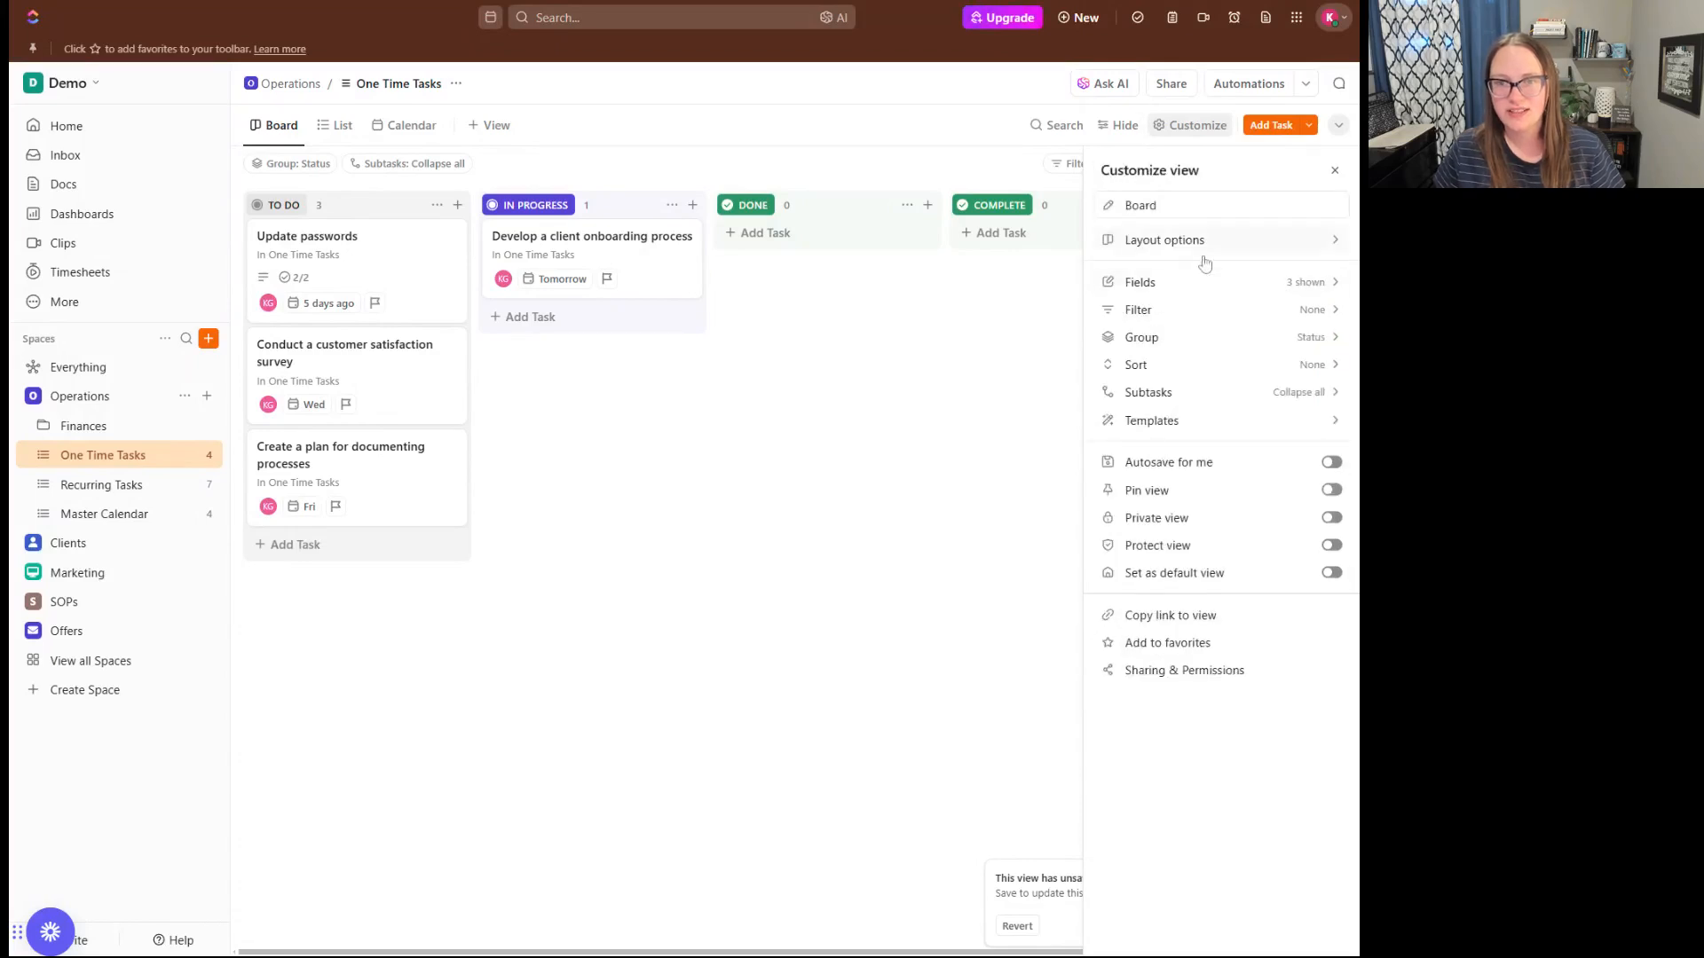
{"action": "left_click", "coordinate": [1305, 290]}
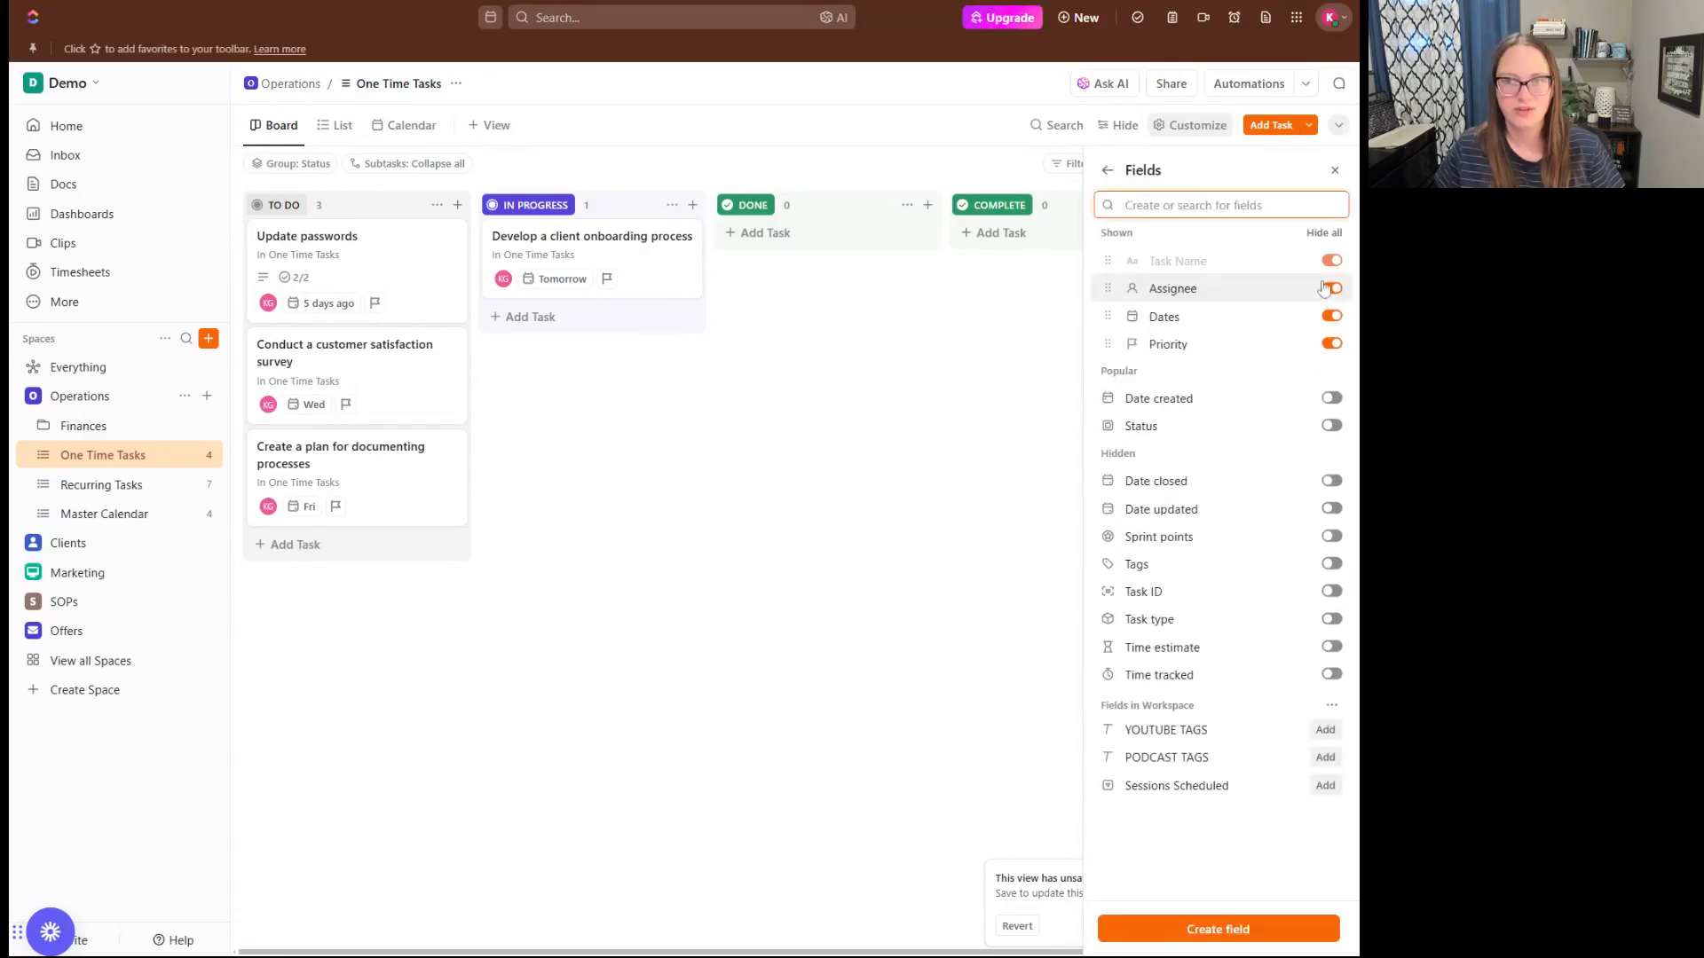
{"action": "left_click", "coordinate": [1334, 292]}
{"action": "left_click", "coordinate": [1334, 291]}
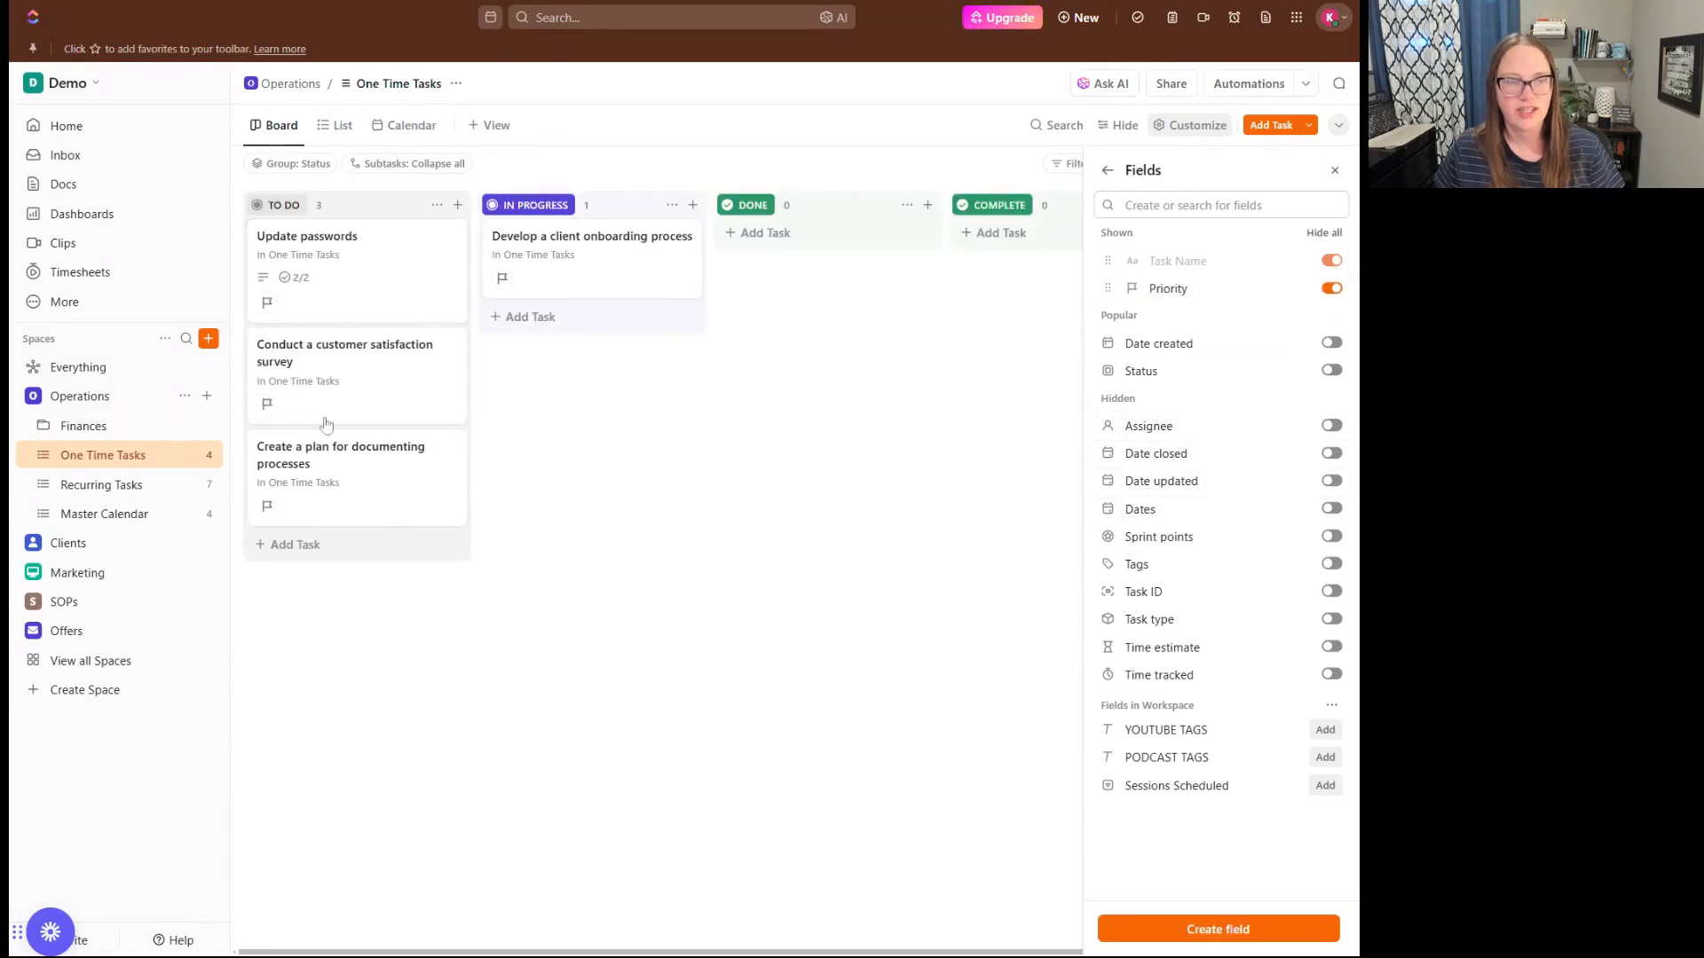
{"action": "left_click", "coordinate": [1331, 426]}
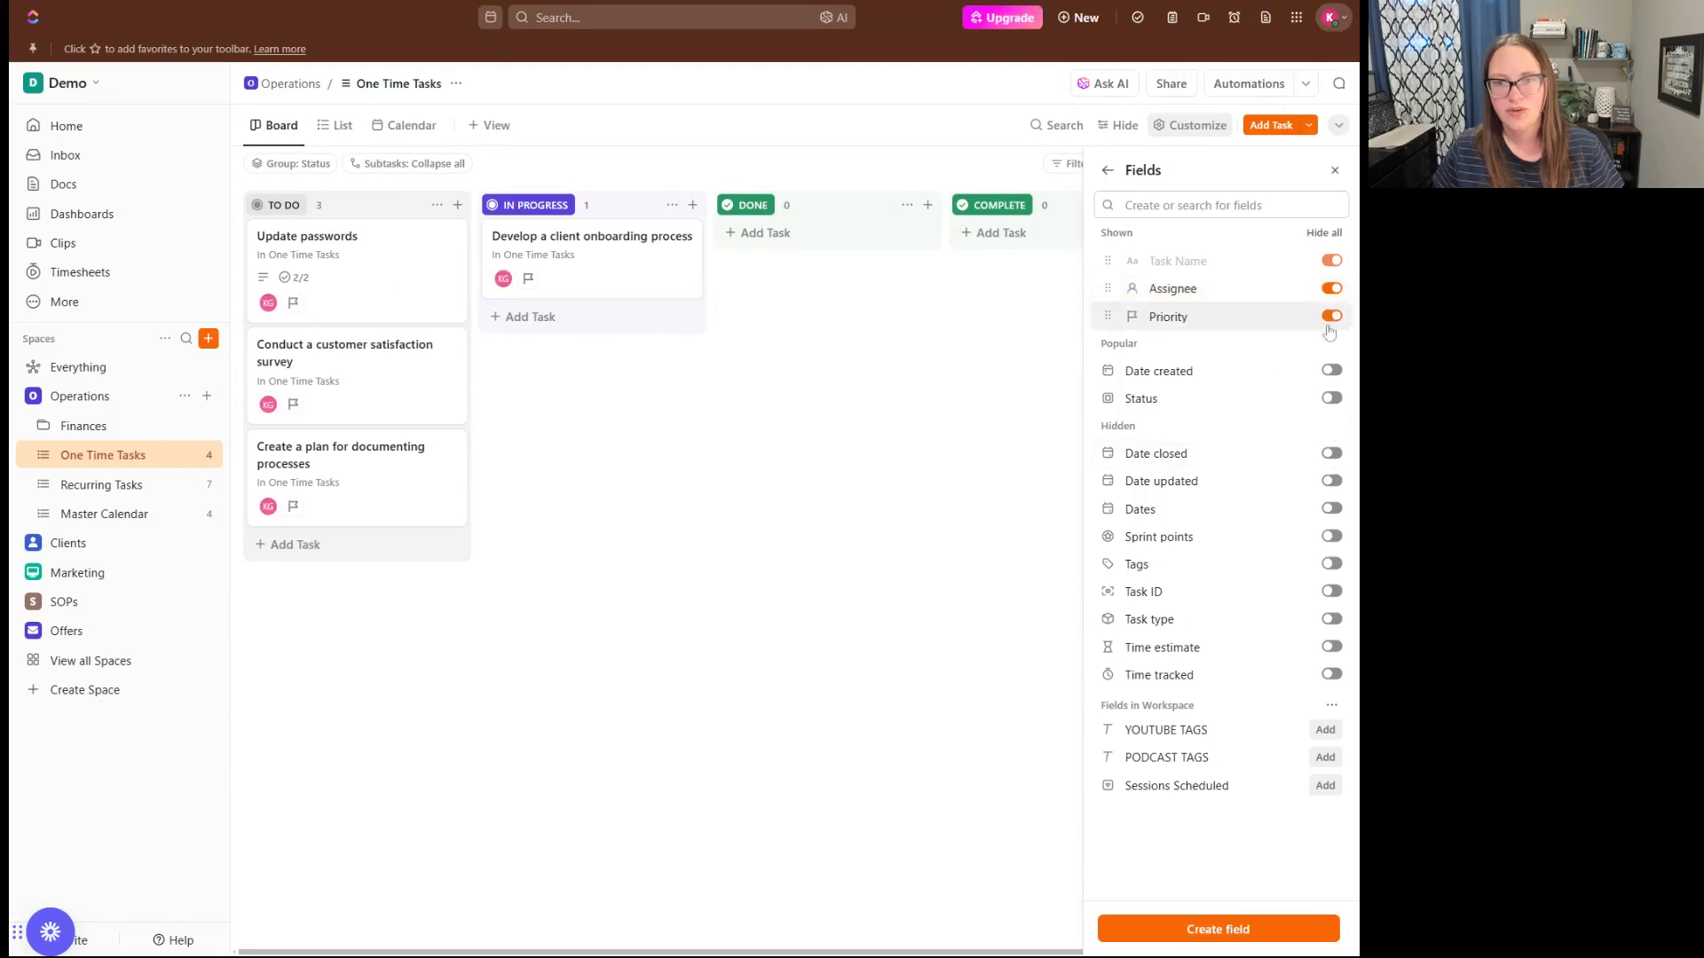
{"action": "left_click", "coordinate": [1331, 398]}
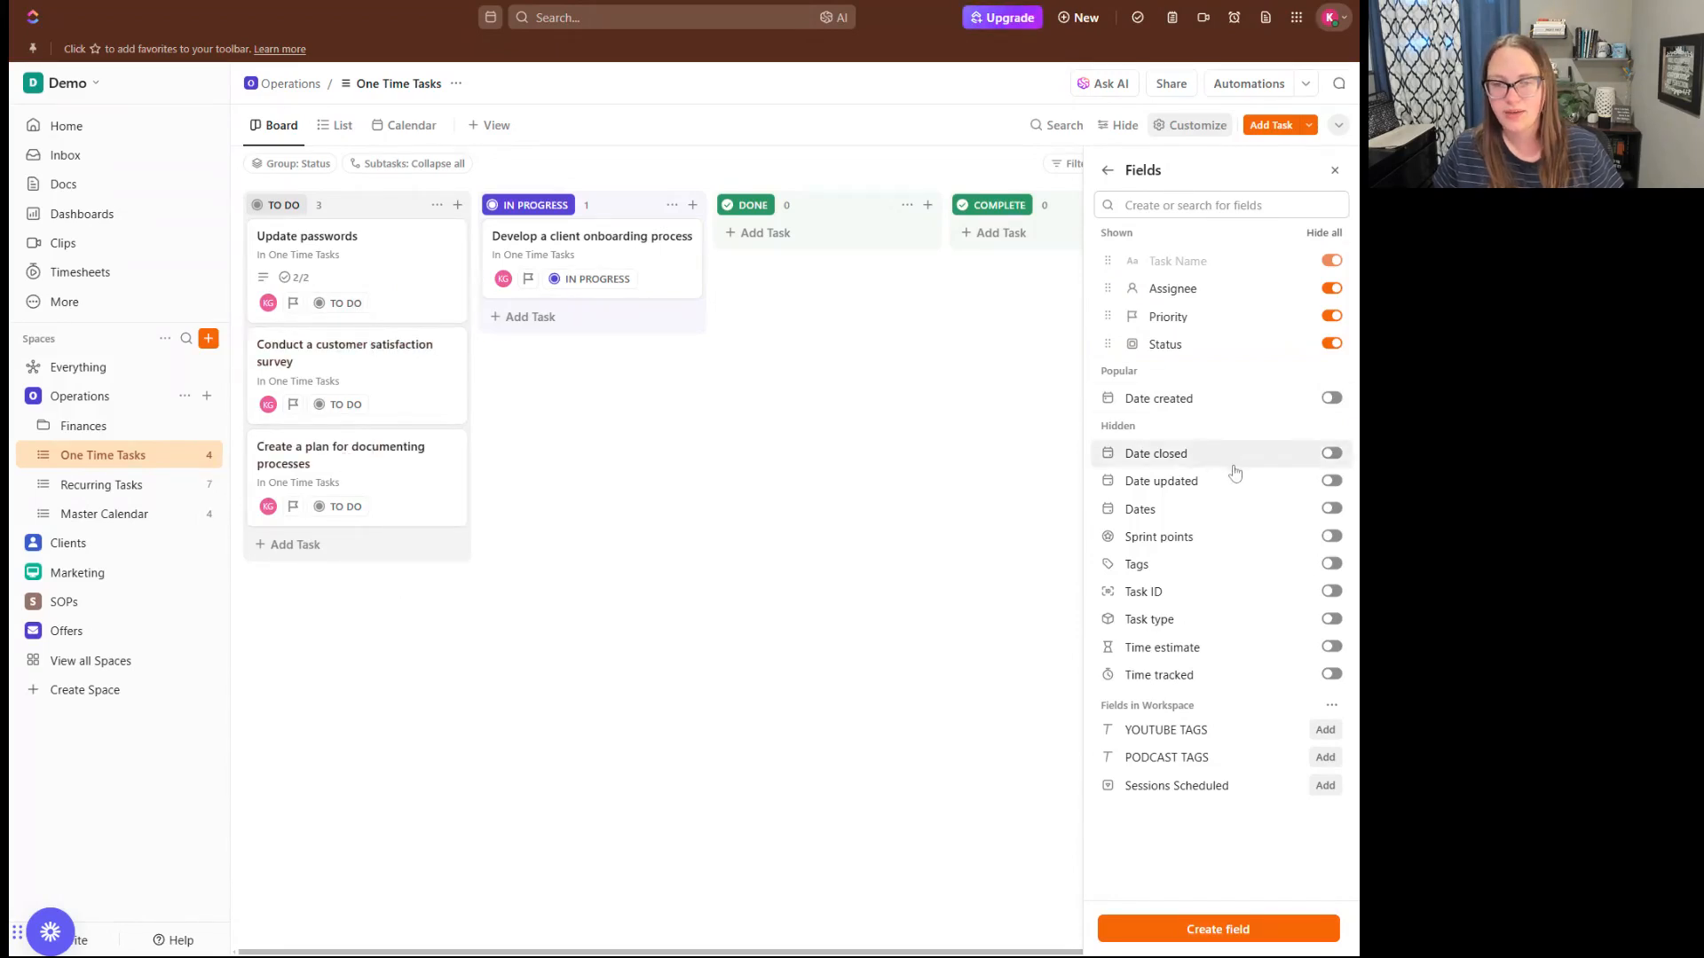
{"action": "left_click", "coordinate": [1331, 513]}
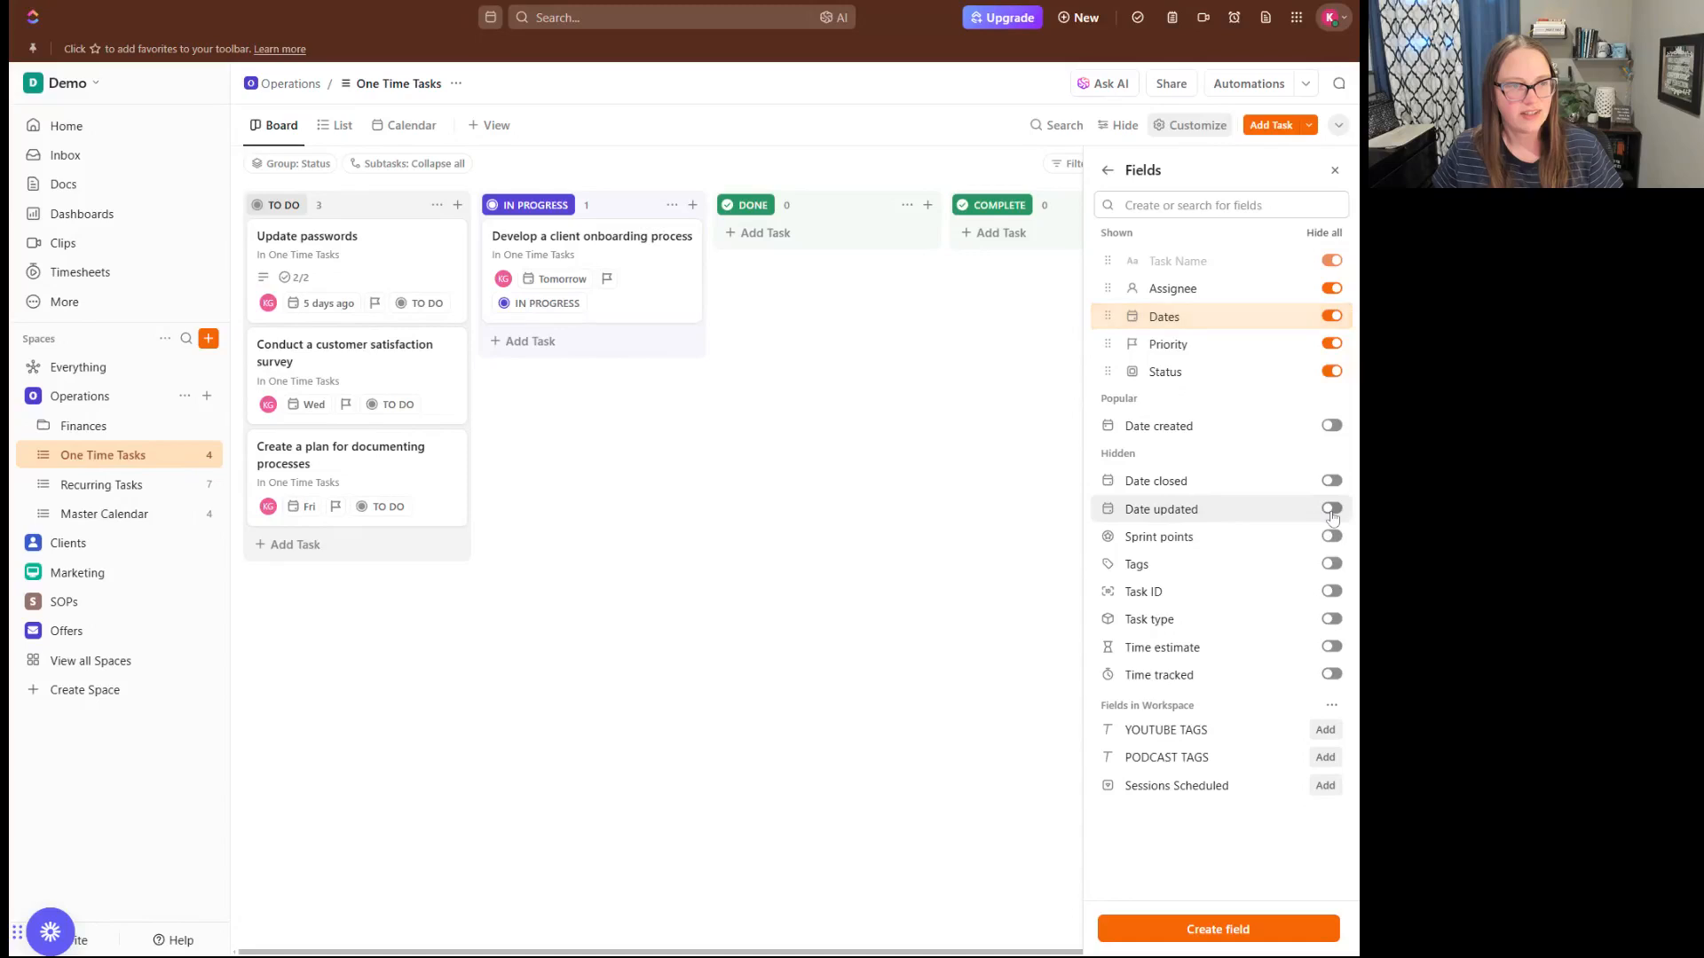
Try showing the Task type and Task ID fields on the Board cards and hide both again.
{"action": "left_click", "coordinate": [1331, 626]}
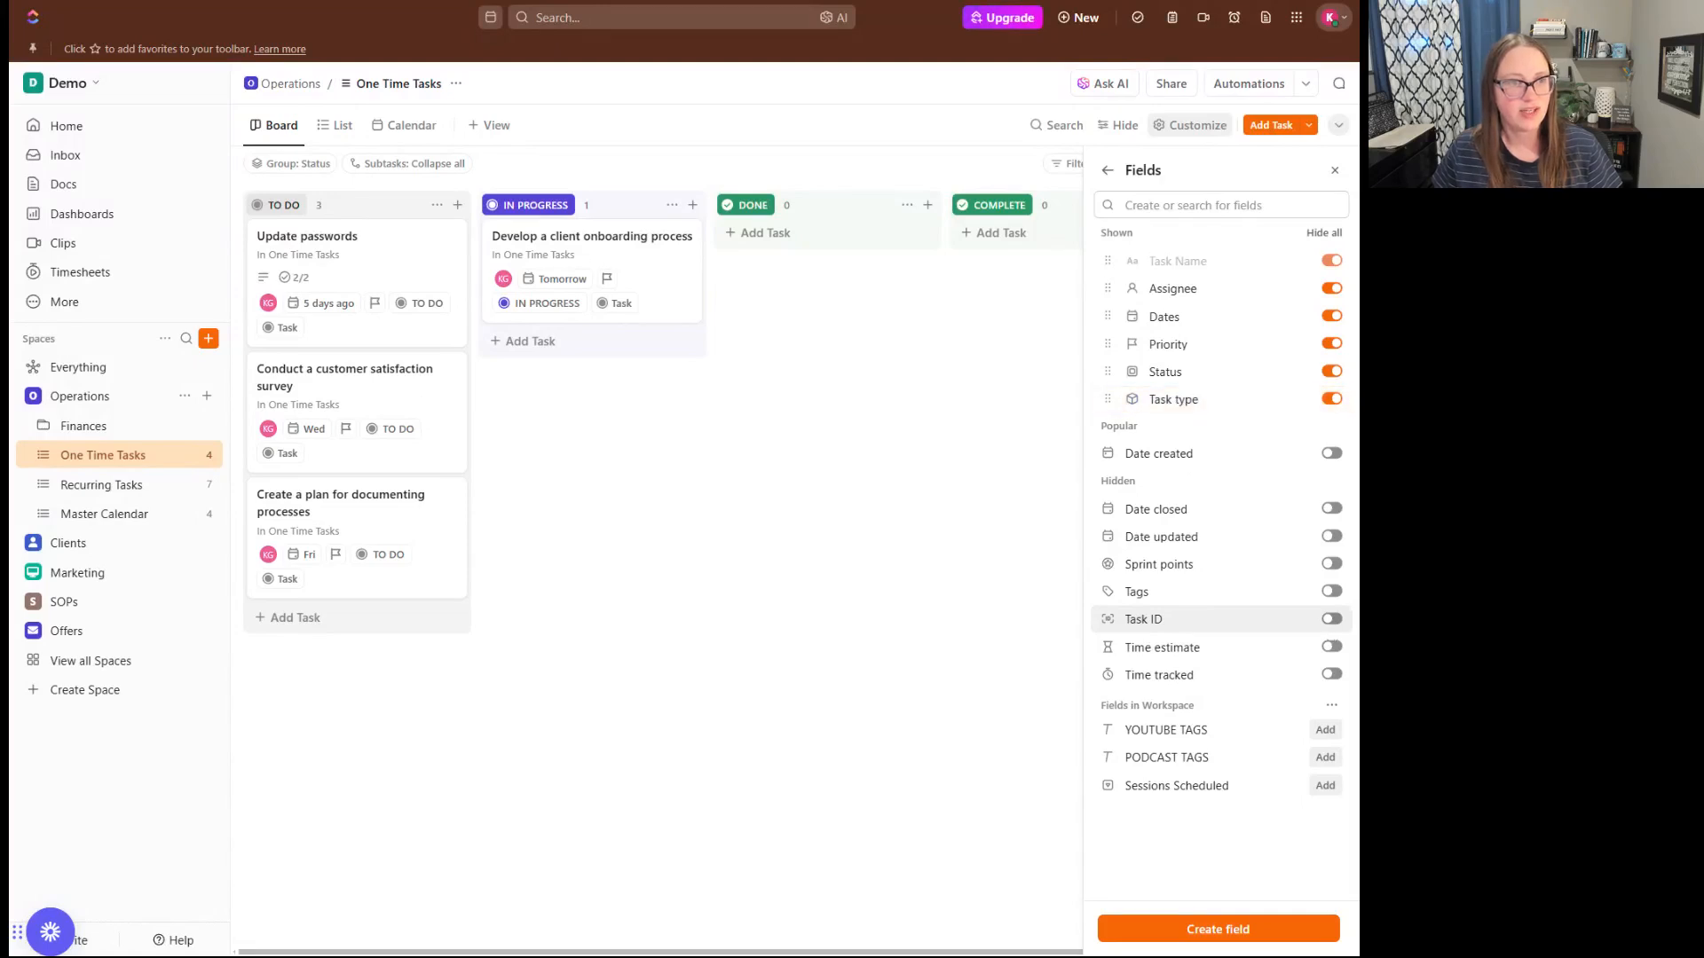
{"action": "left_click", "coordinate": [1331, 618]}
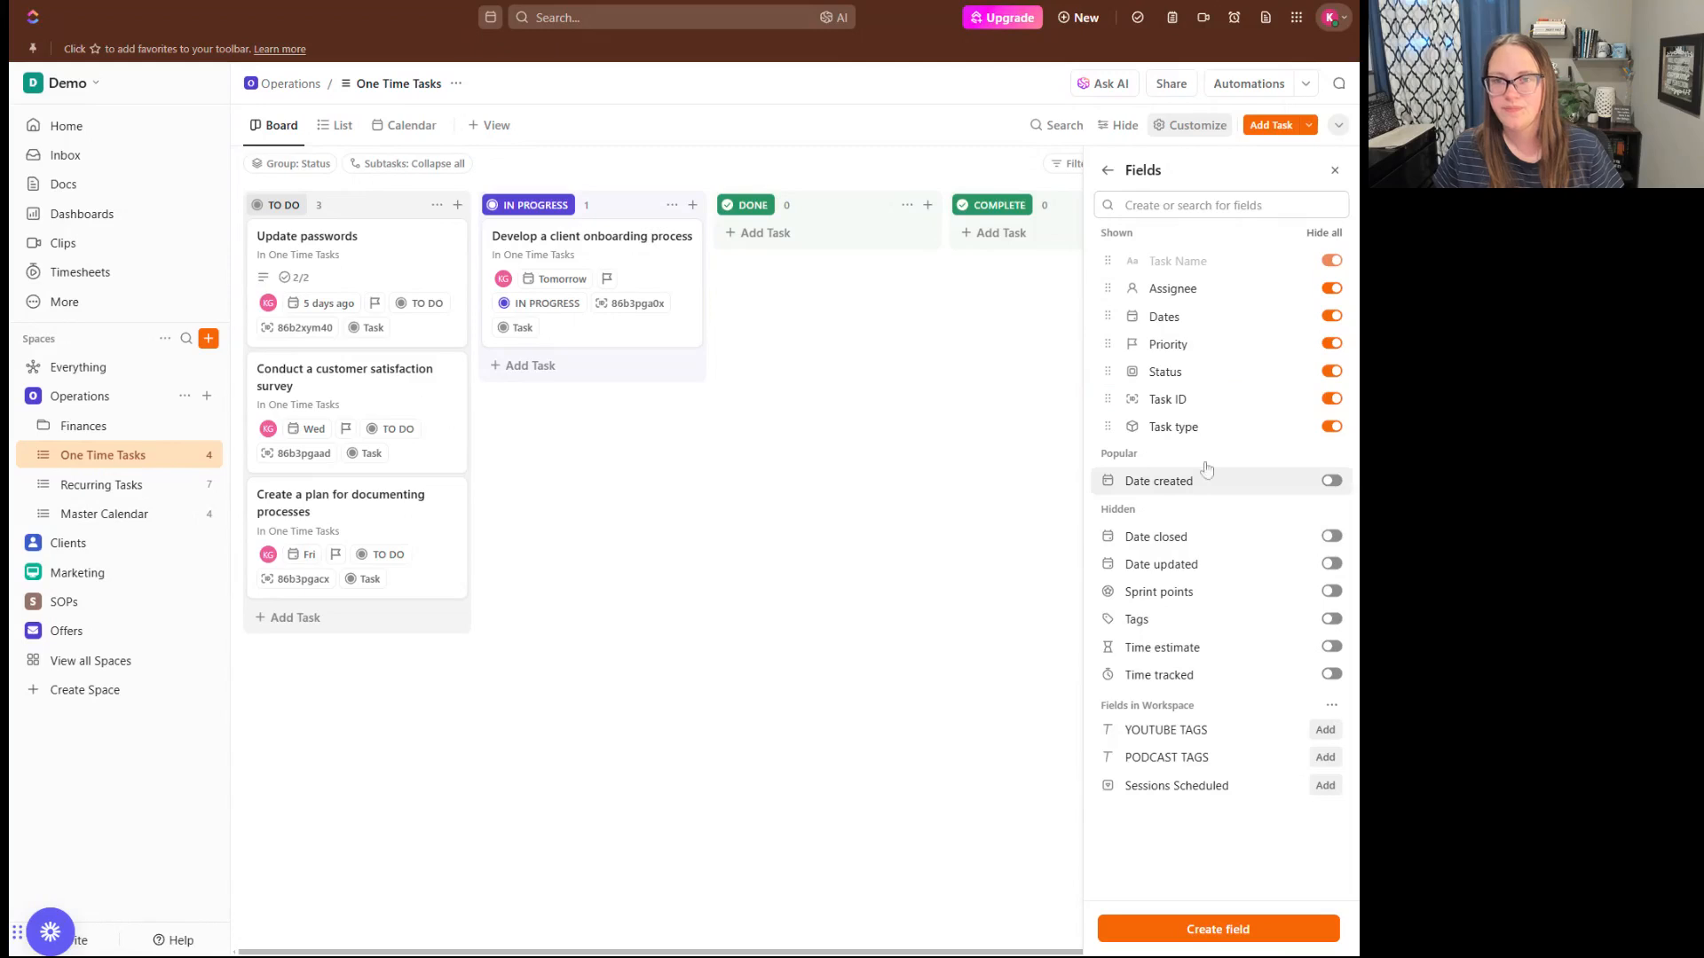
{"action": "left_click", "coordinate": [1107, 171]}
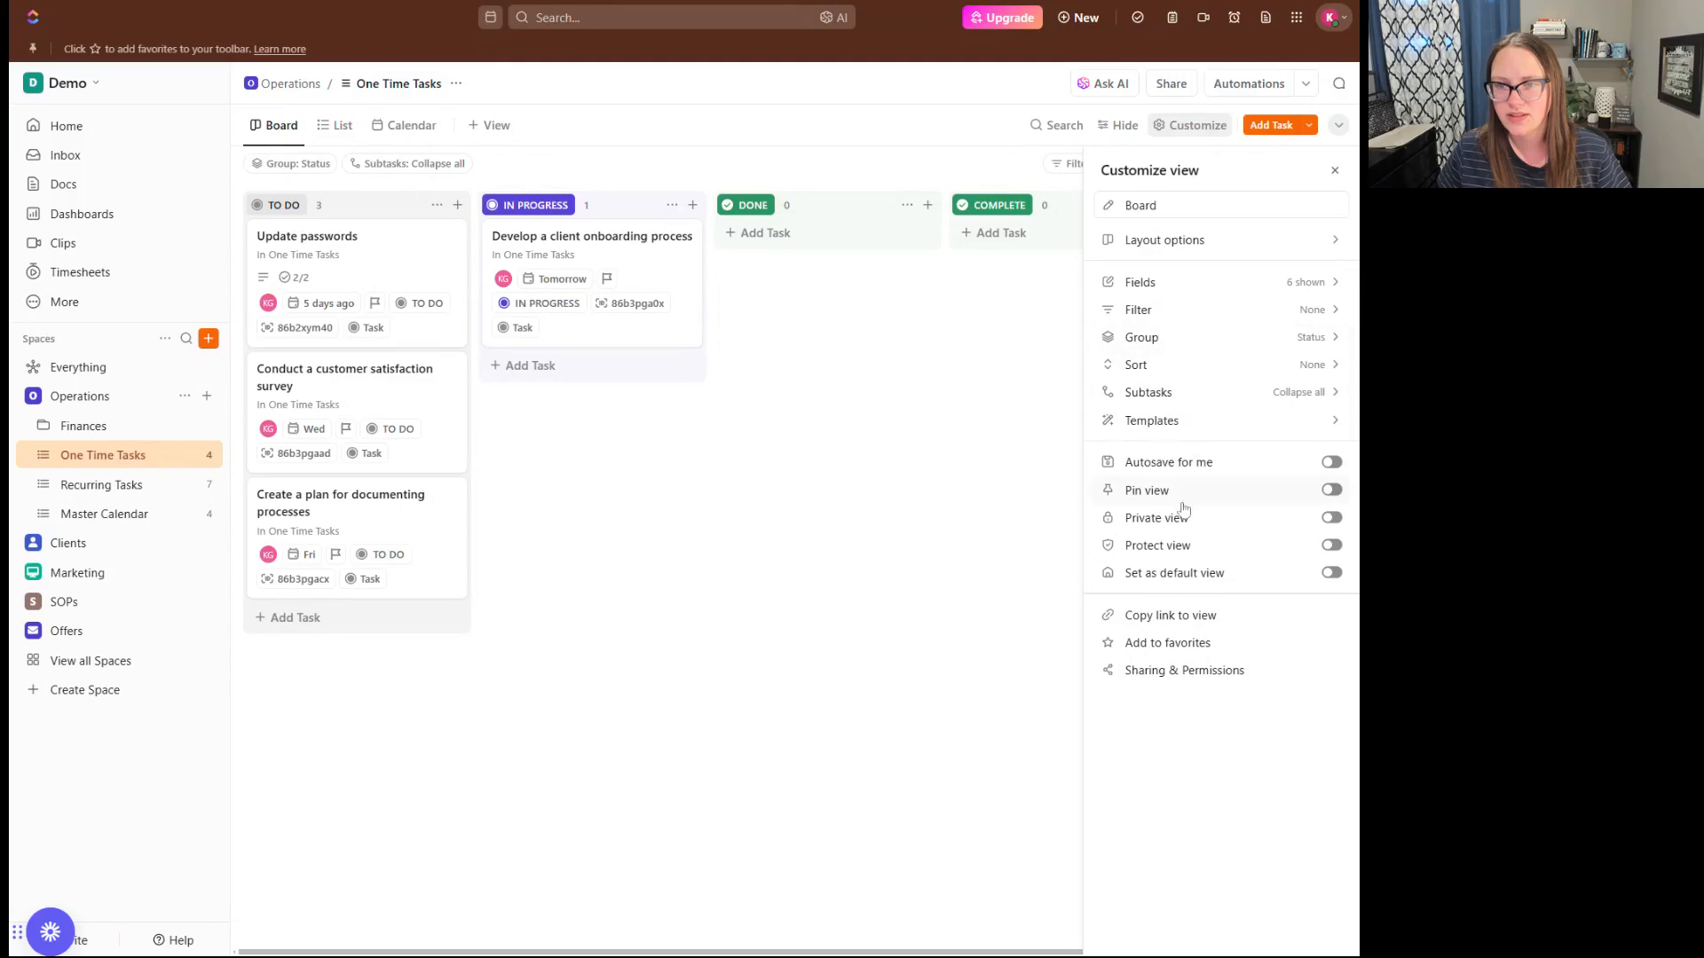
{"action": "left_click", "coordinate": [1202, 286]}
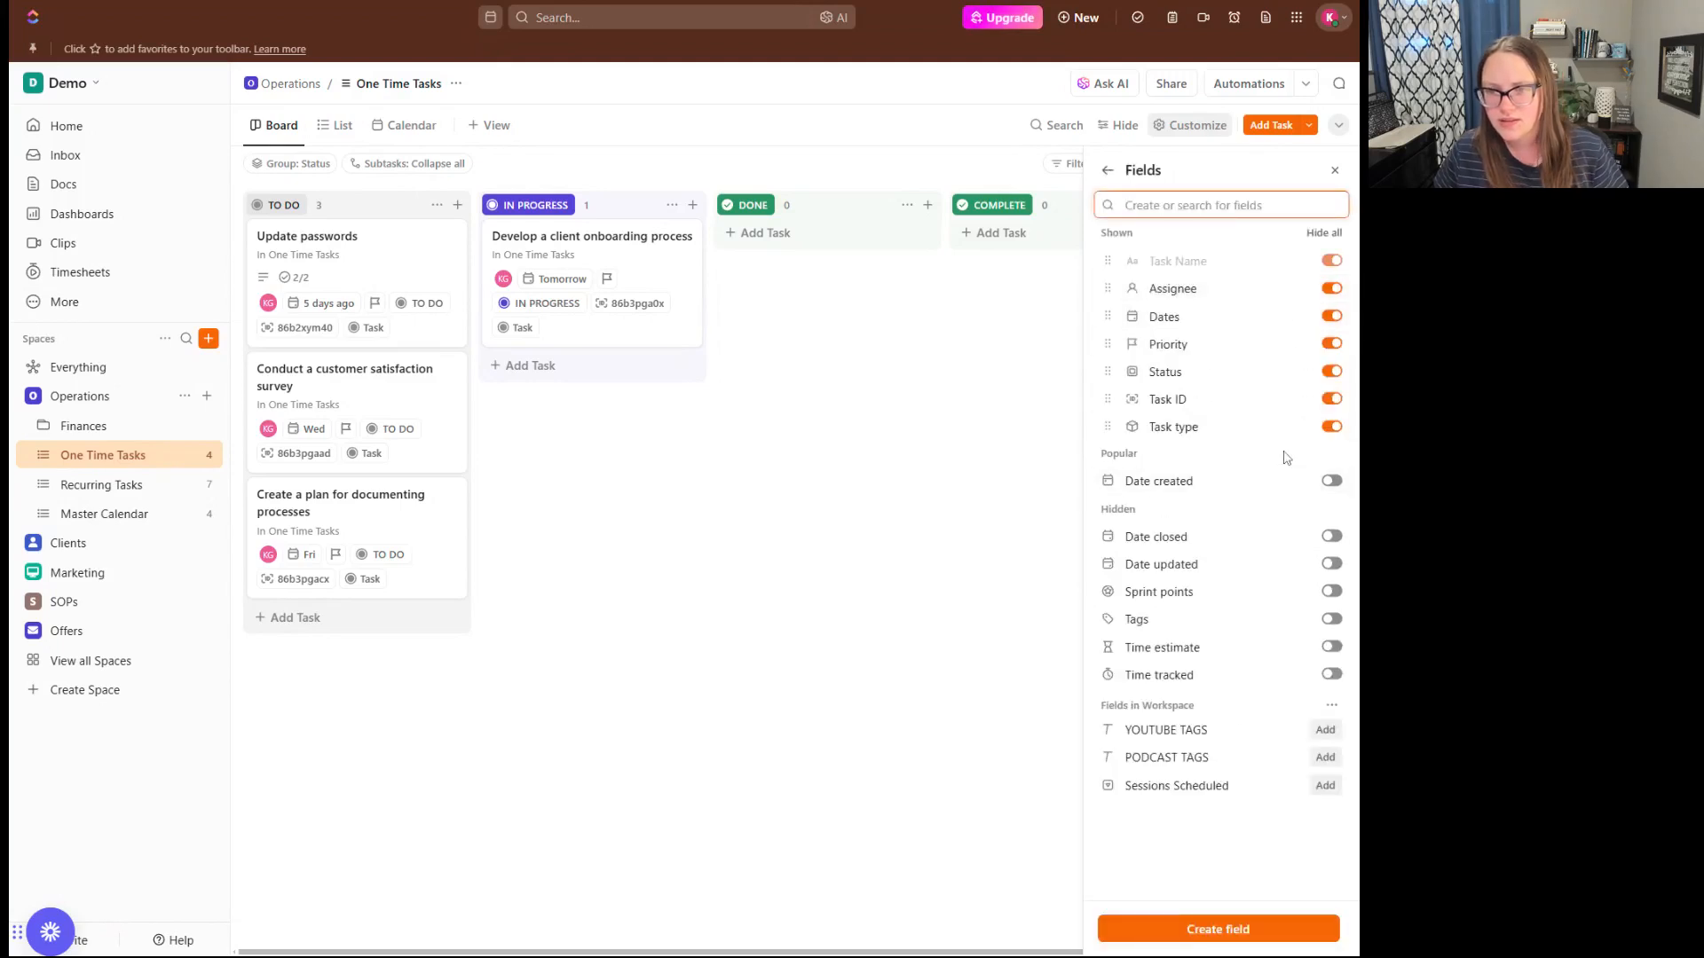
{"action": "left_click", "coordinate": [1332, 400]}
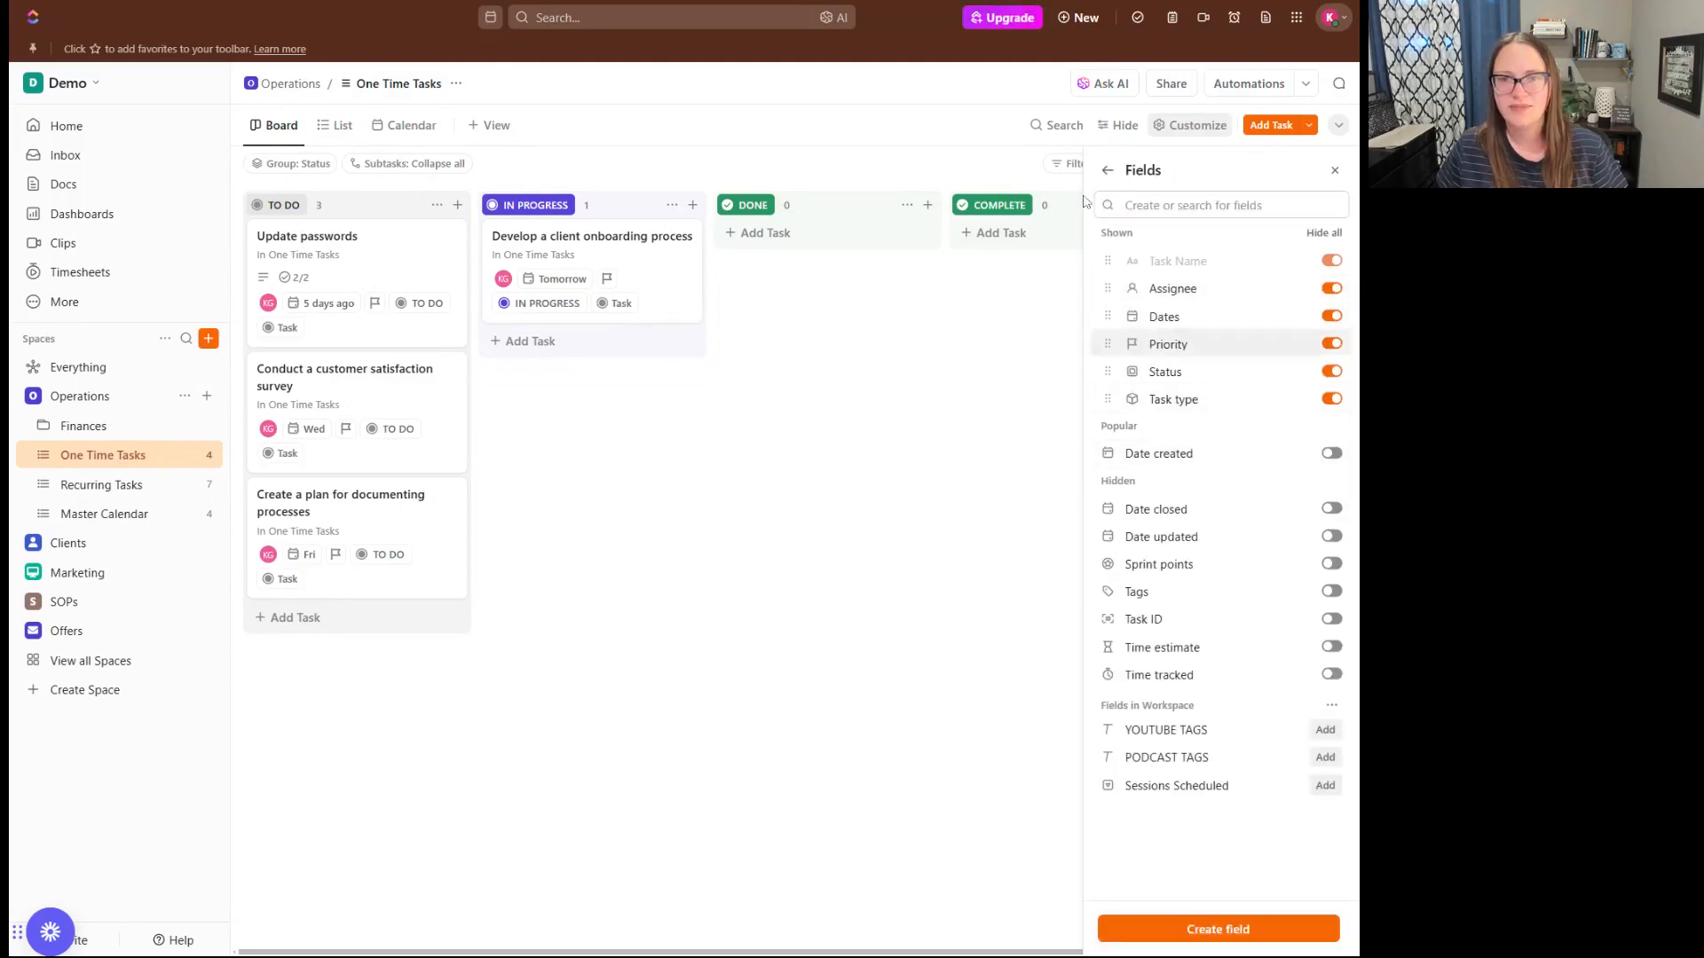
{"action": "left_click", "coordinate": [1332, 401]}
Look through the filter criteria available for the Board view without applying a filter.
{"action": "left_click", "coordinate": [1107, 169]}
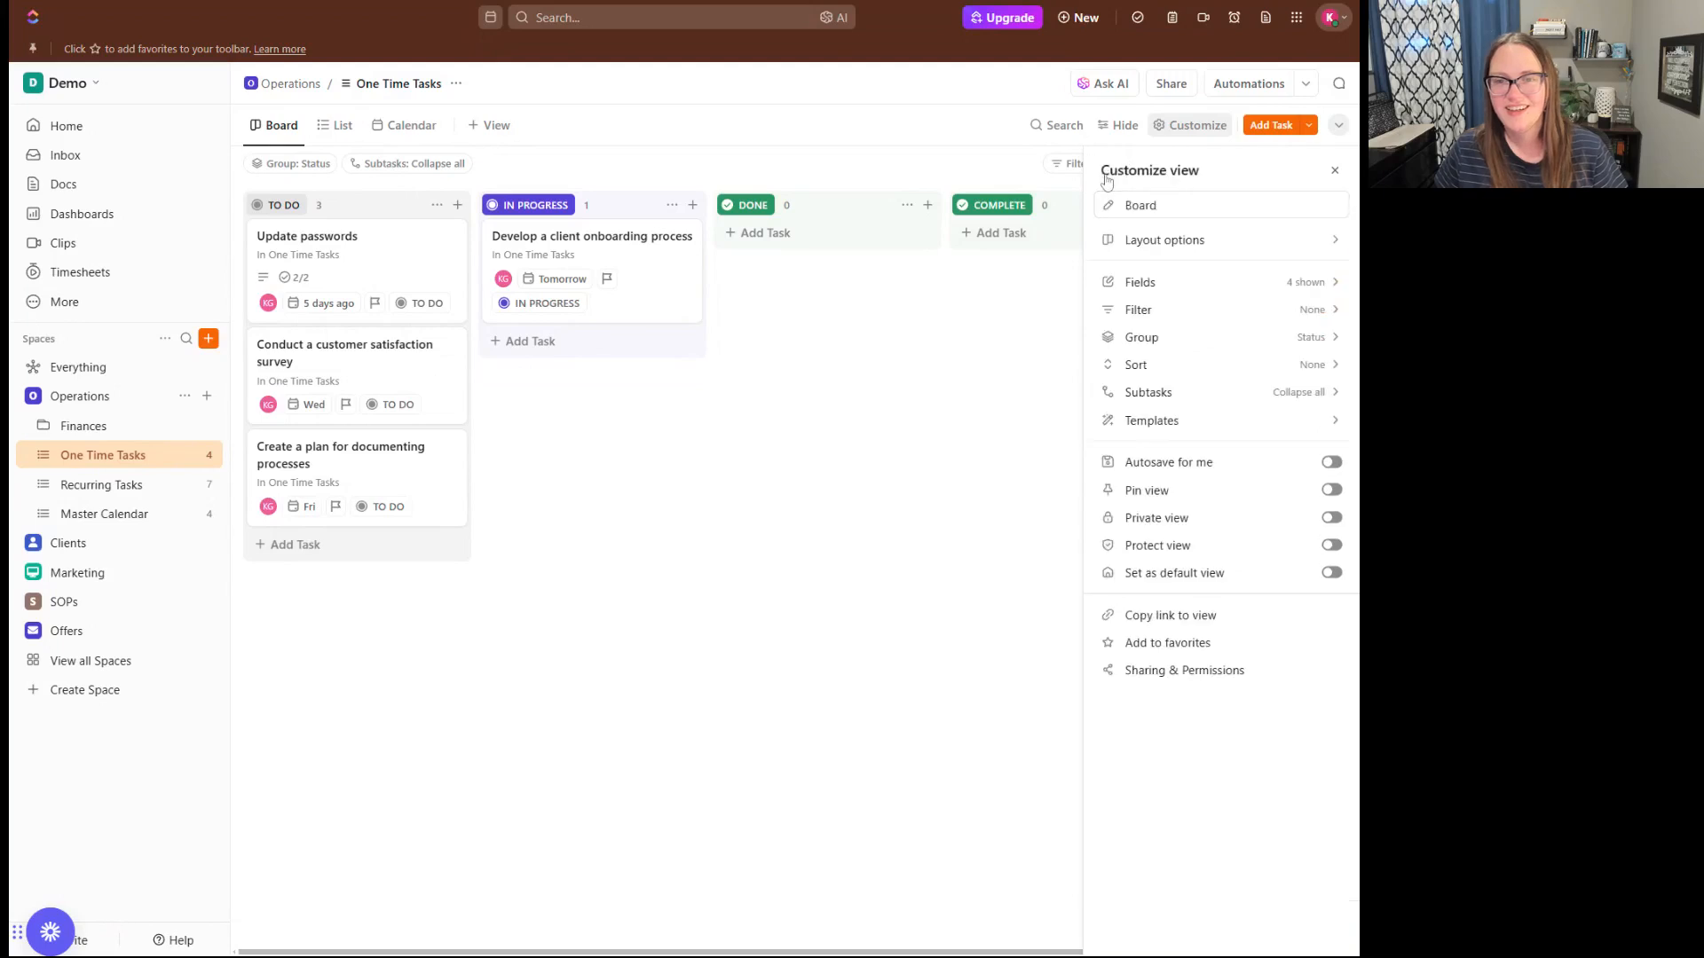
{"action": "left_click", "coordinate": [1213, 311]}
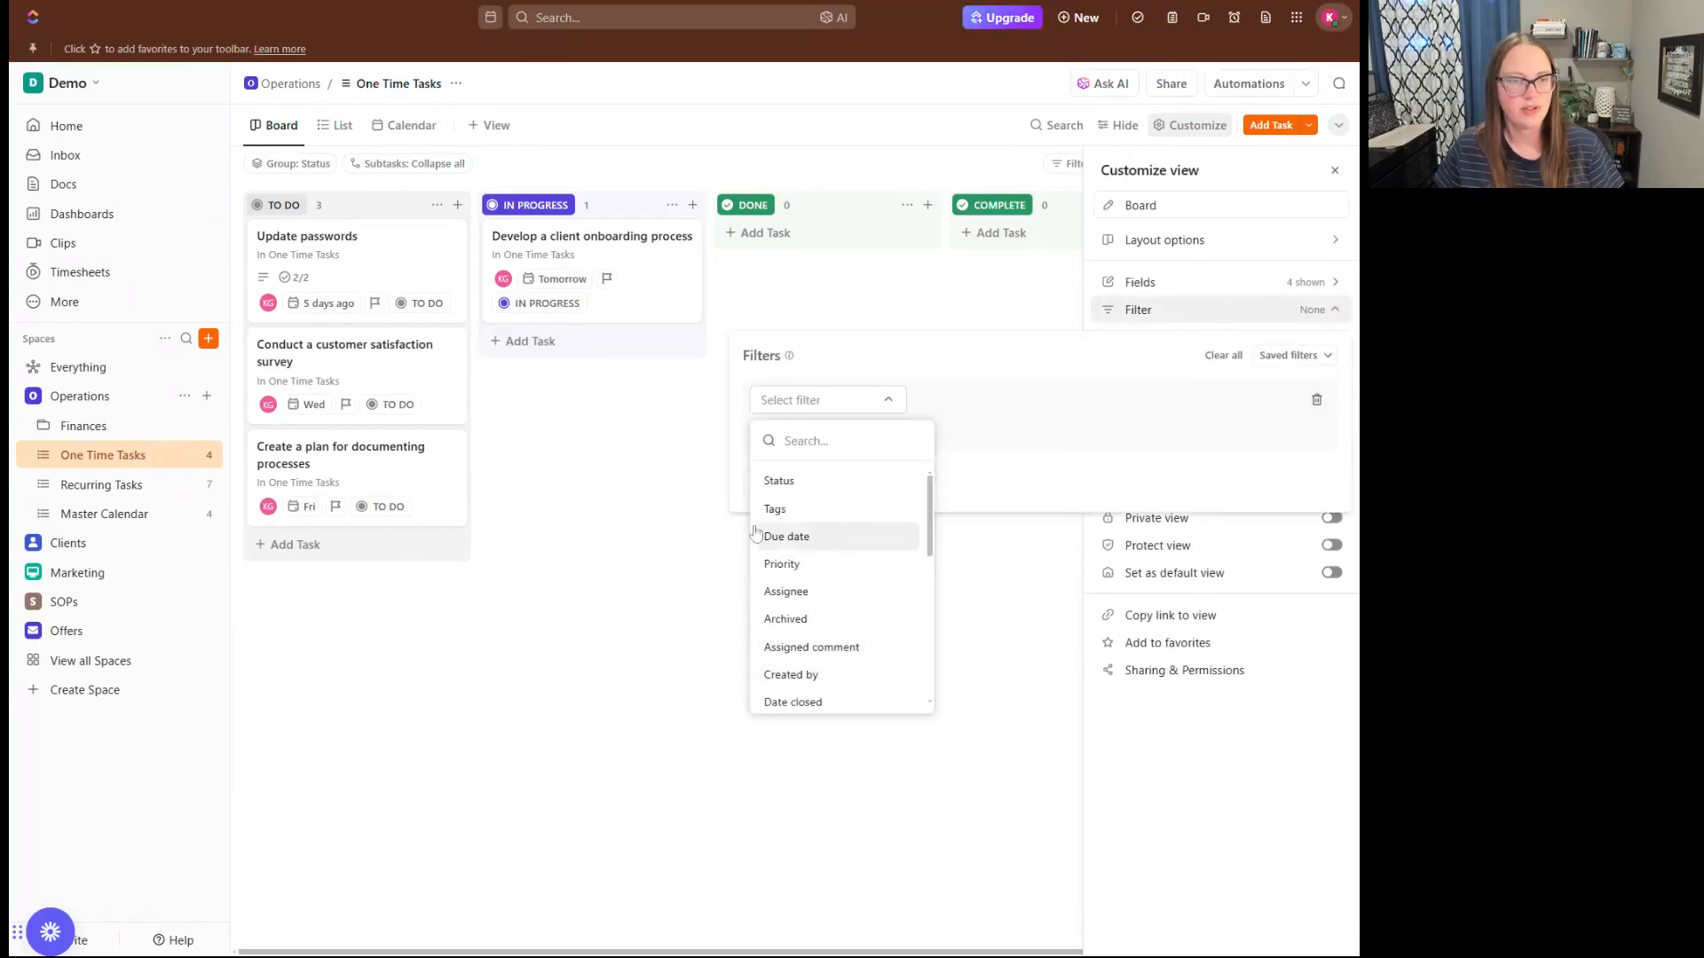
{"action": "left_click", "coordinate": [1163, 351]}
{"action": "left_click", "coordinate": [1156, 314]}
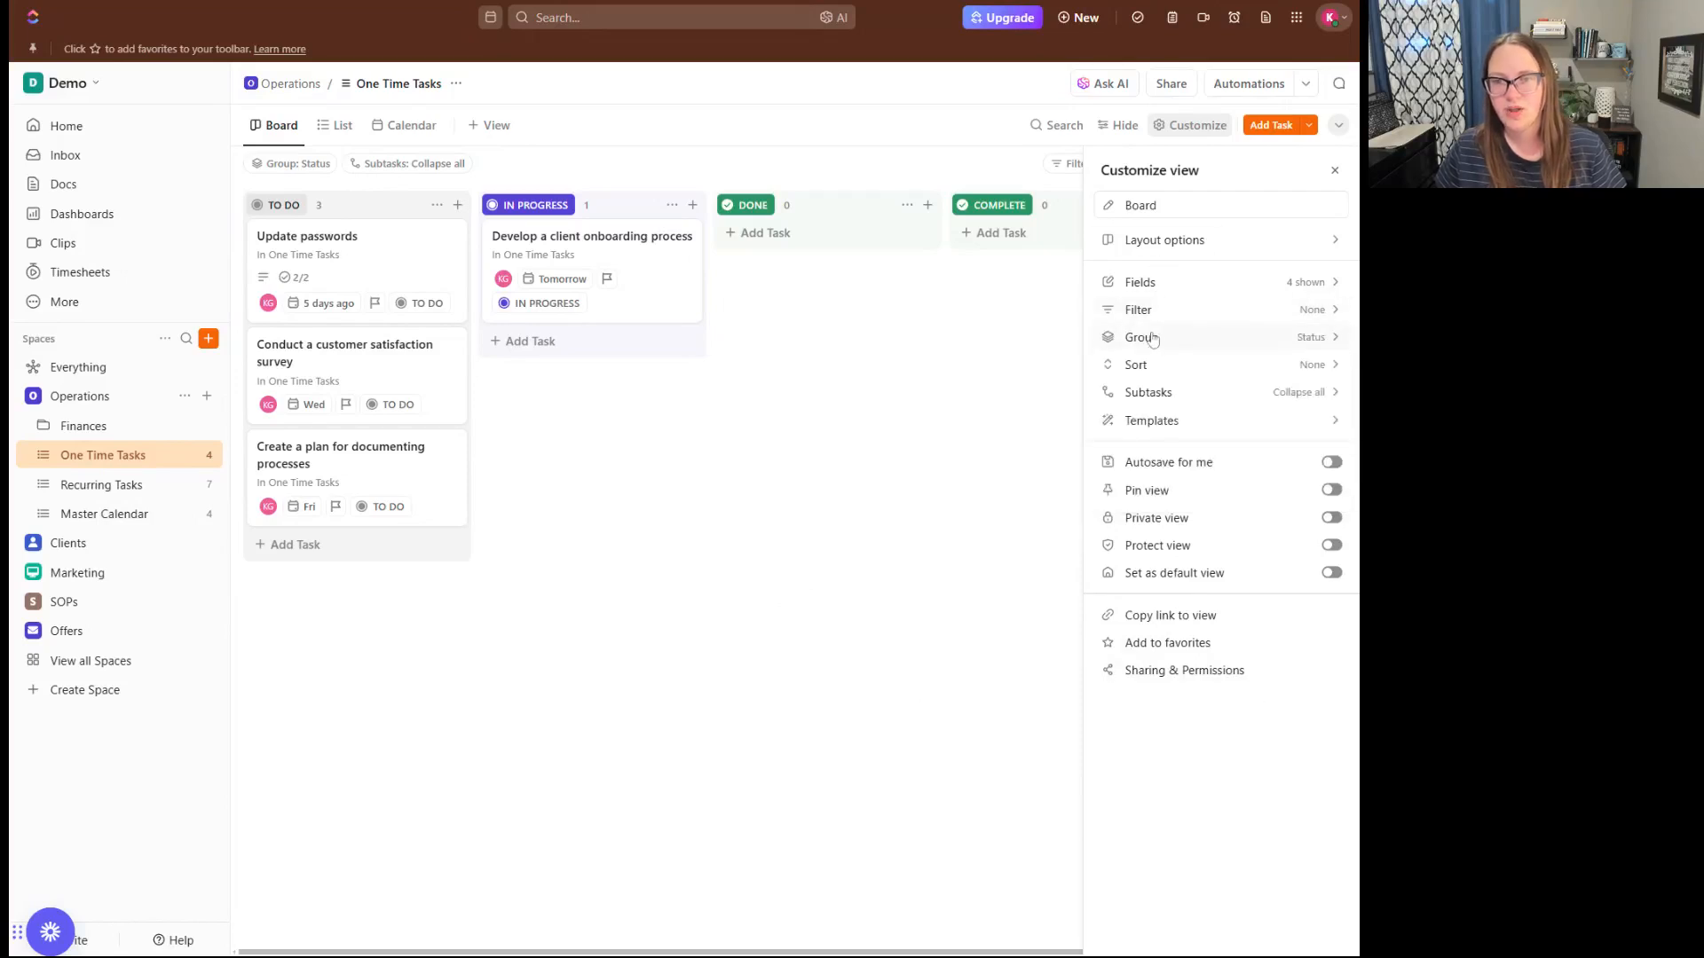
Group the Board view's tasks by Assignee instead of by Status.
{"action": "left_click", "coordinate": [1153, 338]}
{"action": "left_click", "coordinate": [1126, 405]}
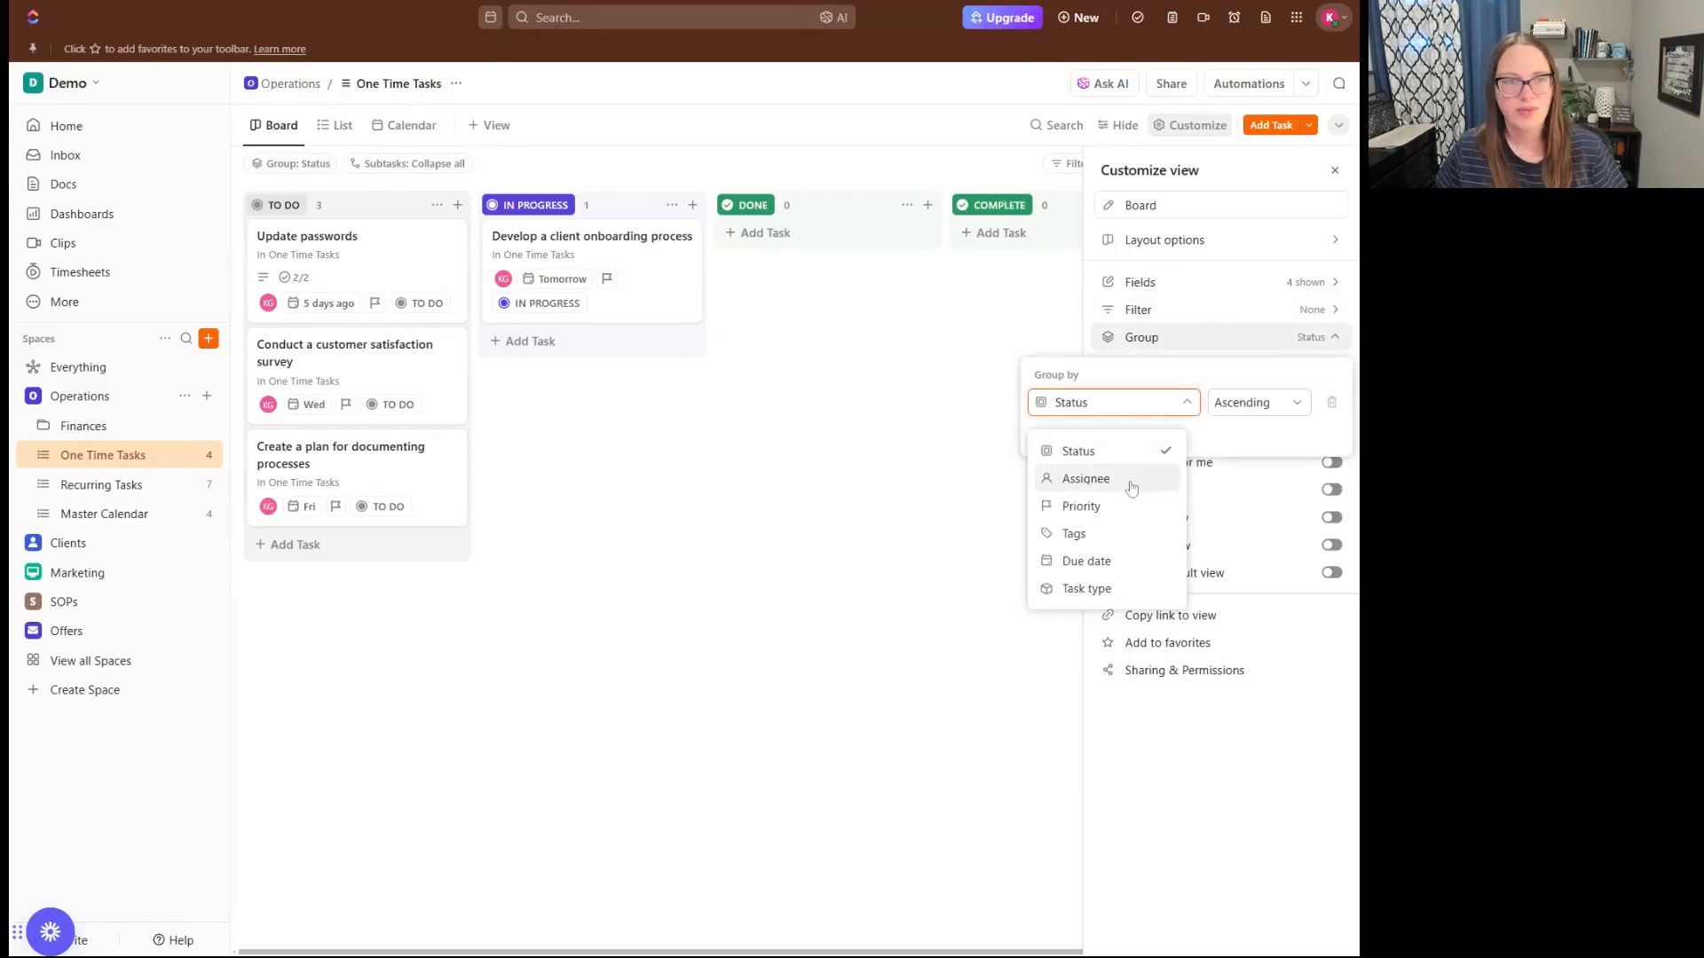
{"action": "left_click", "coordinate": [1129, 479]}
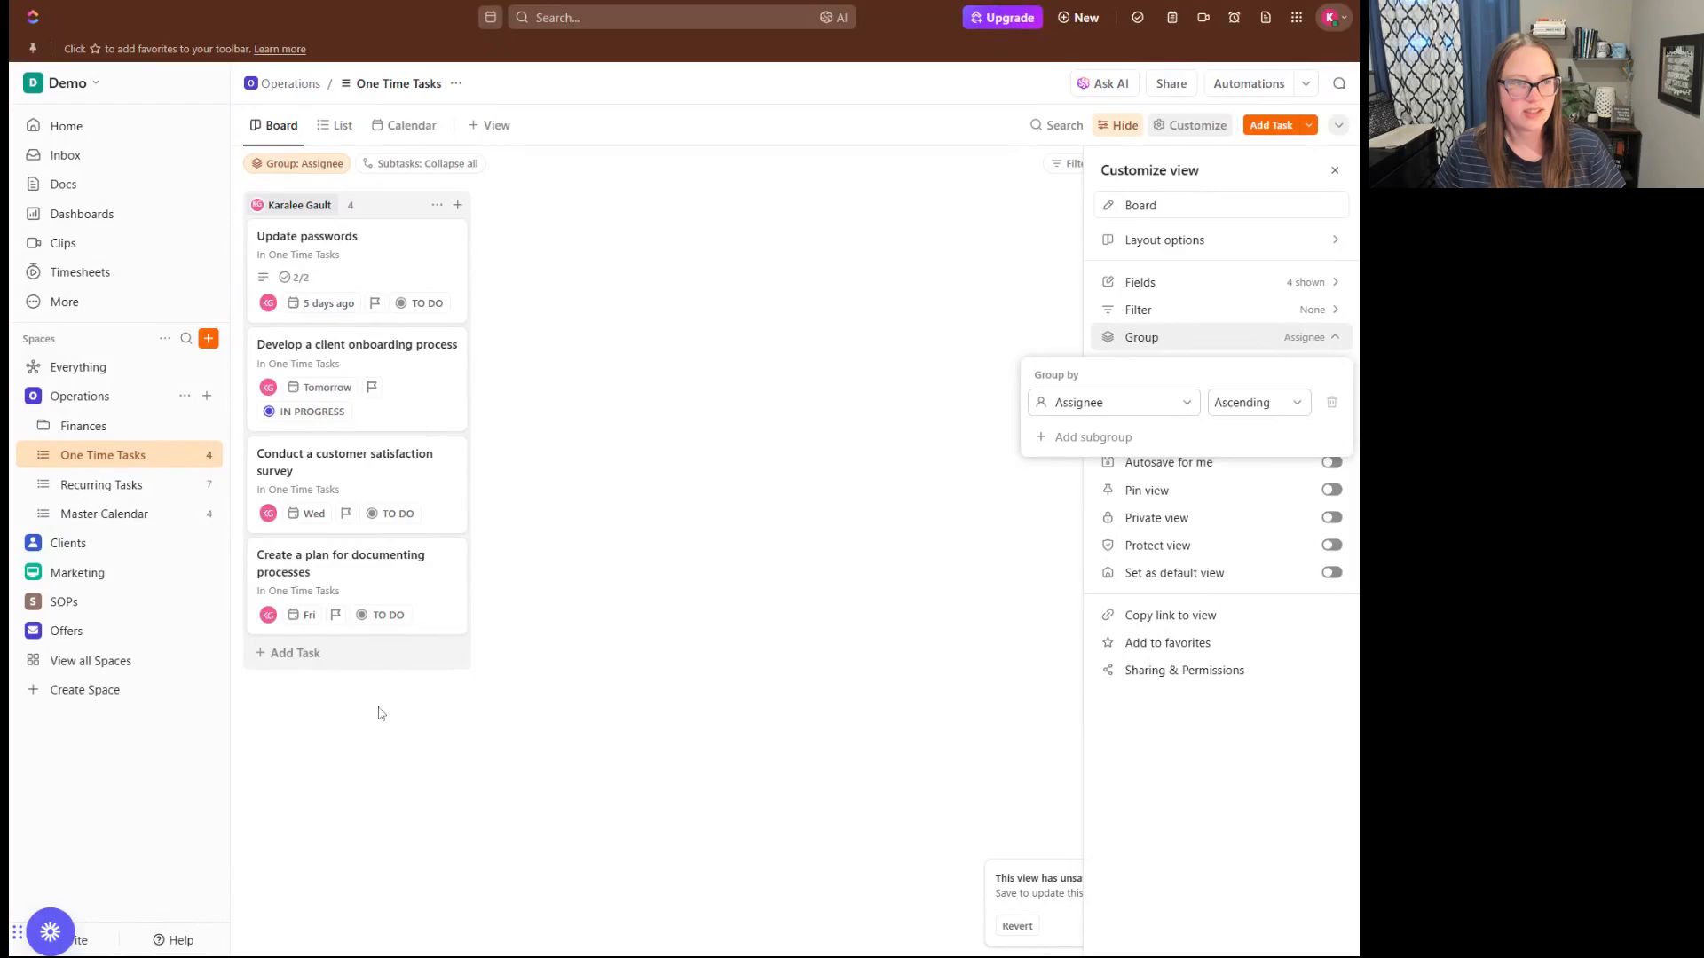
{"action": "left_click", "coordinate": [429, 311]}
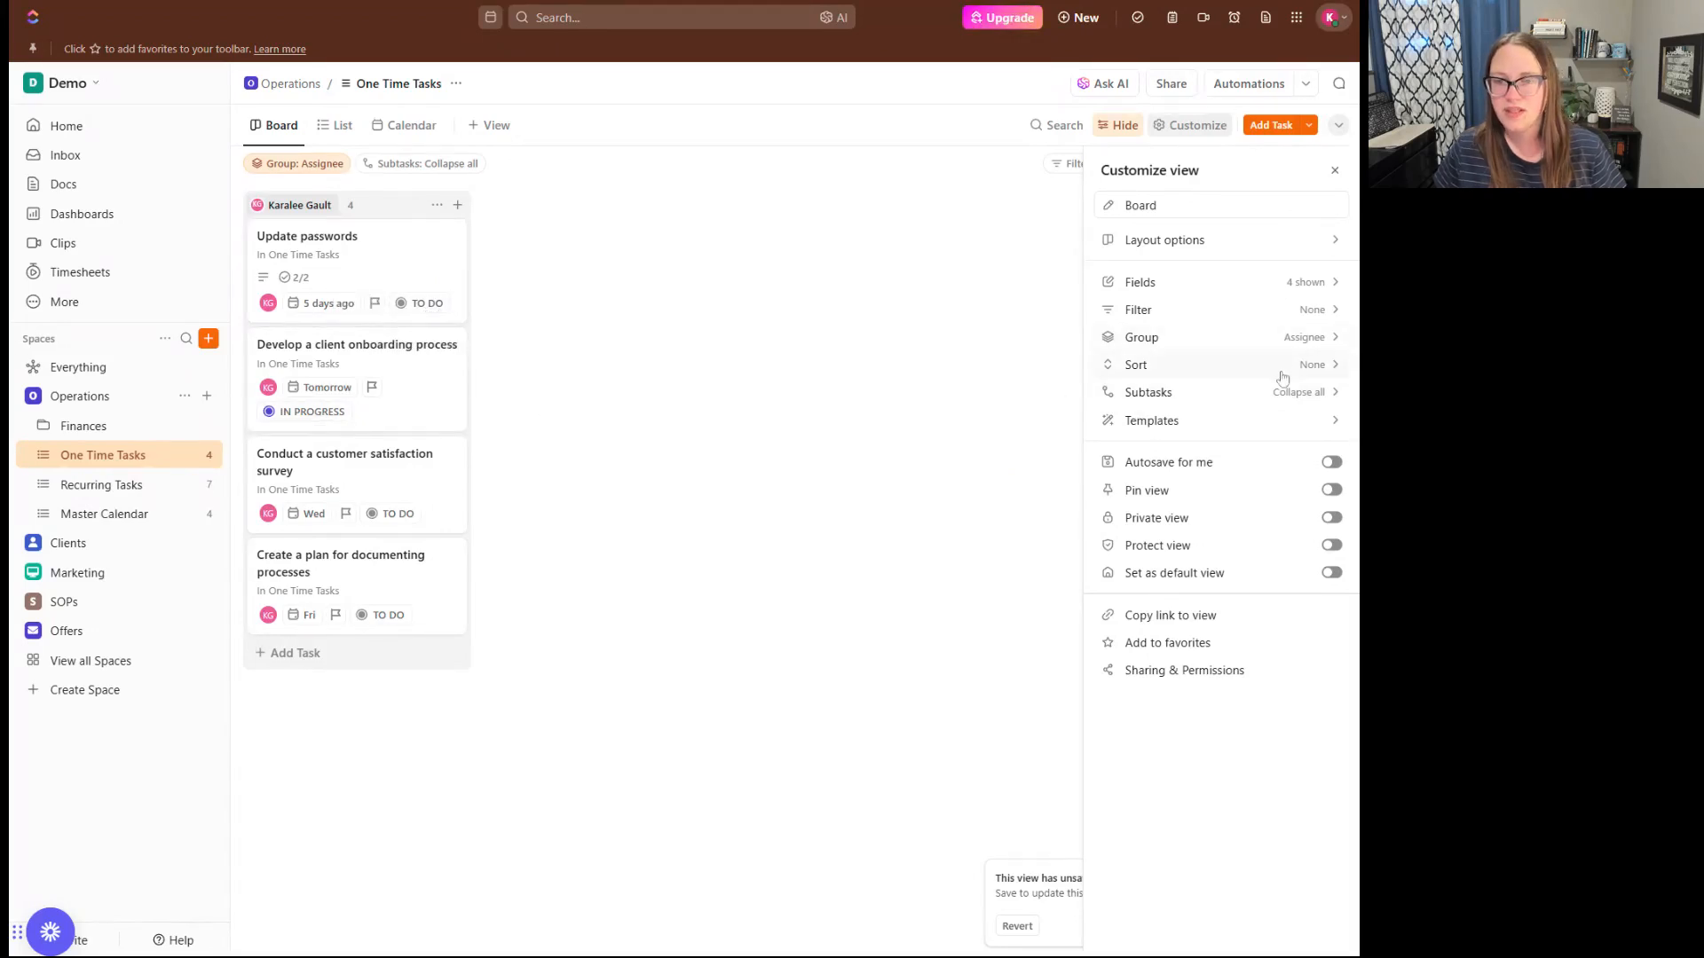
Check the Group, Sort and Subtasks options of the Board view without changing them, and close the view customization.
{"action": "left_click", "coordinate": [1314, 344]}
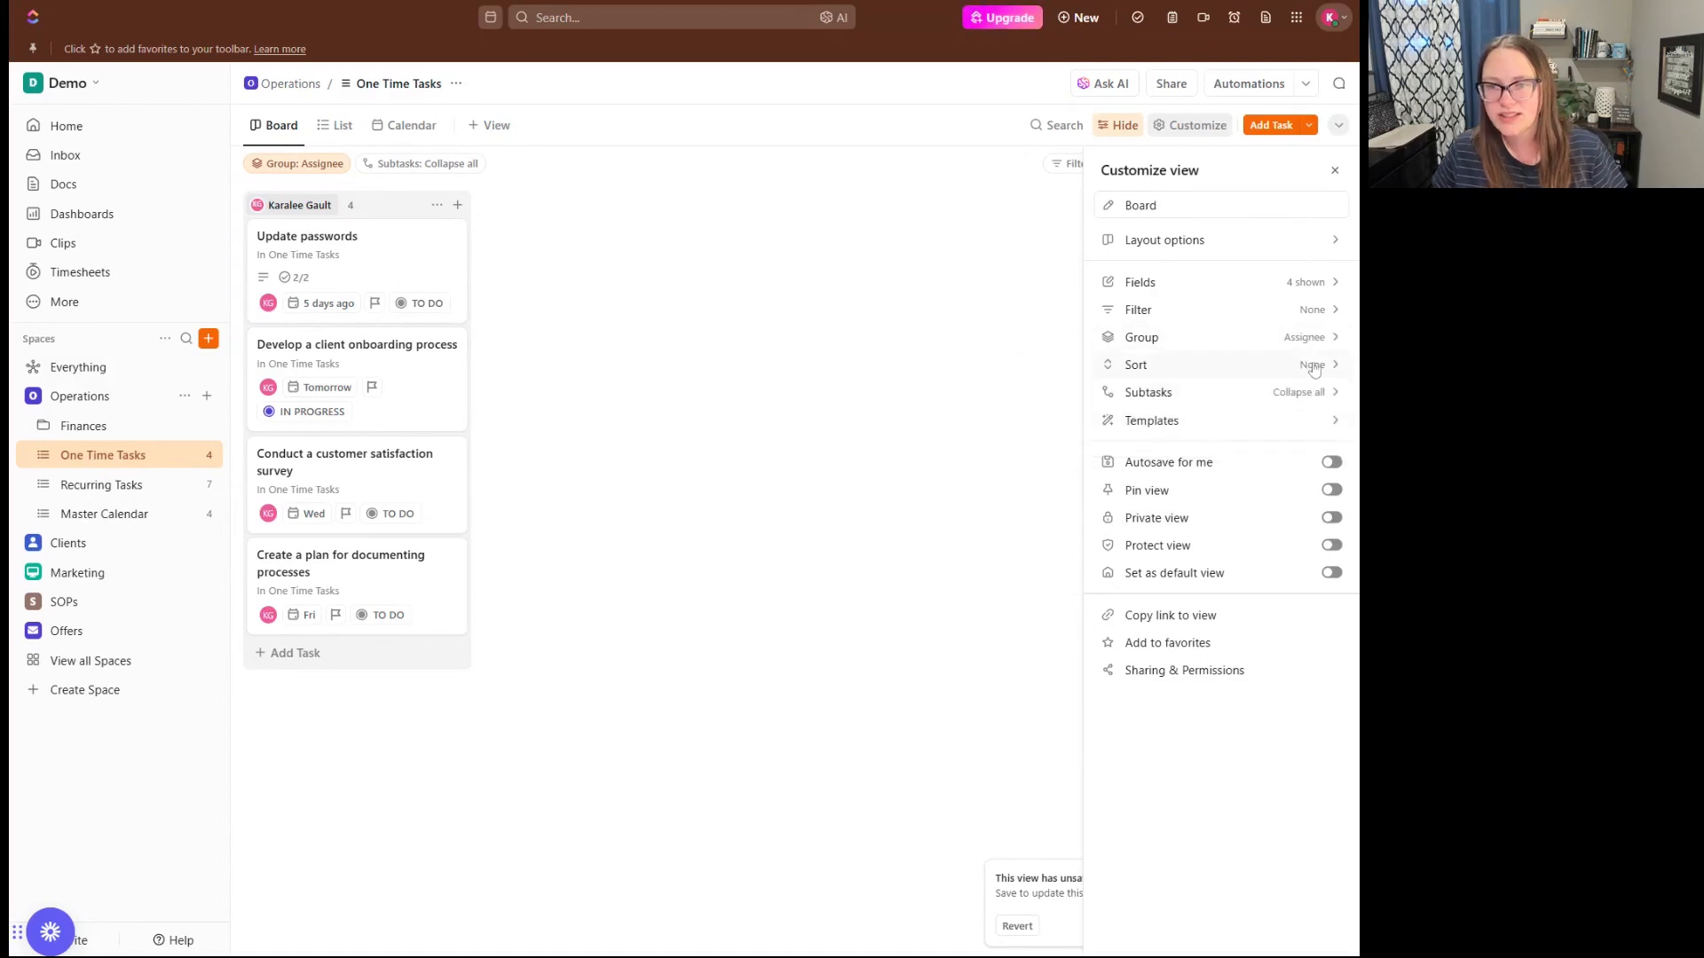
{"action": "left_click", "coordinate": [1320, 368]}
{"action": "left_click", "coordinate": [1262, 783]}
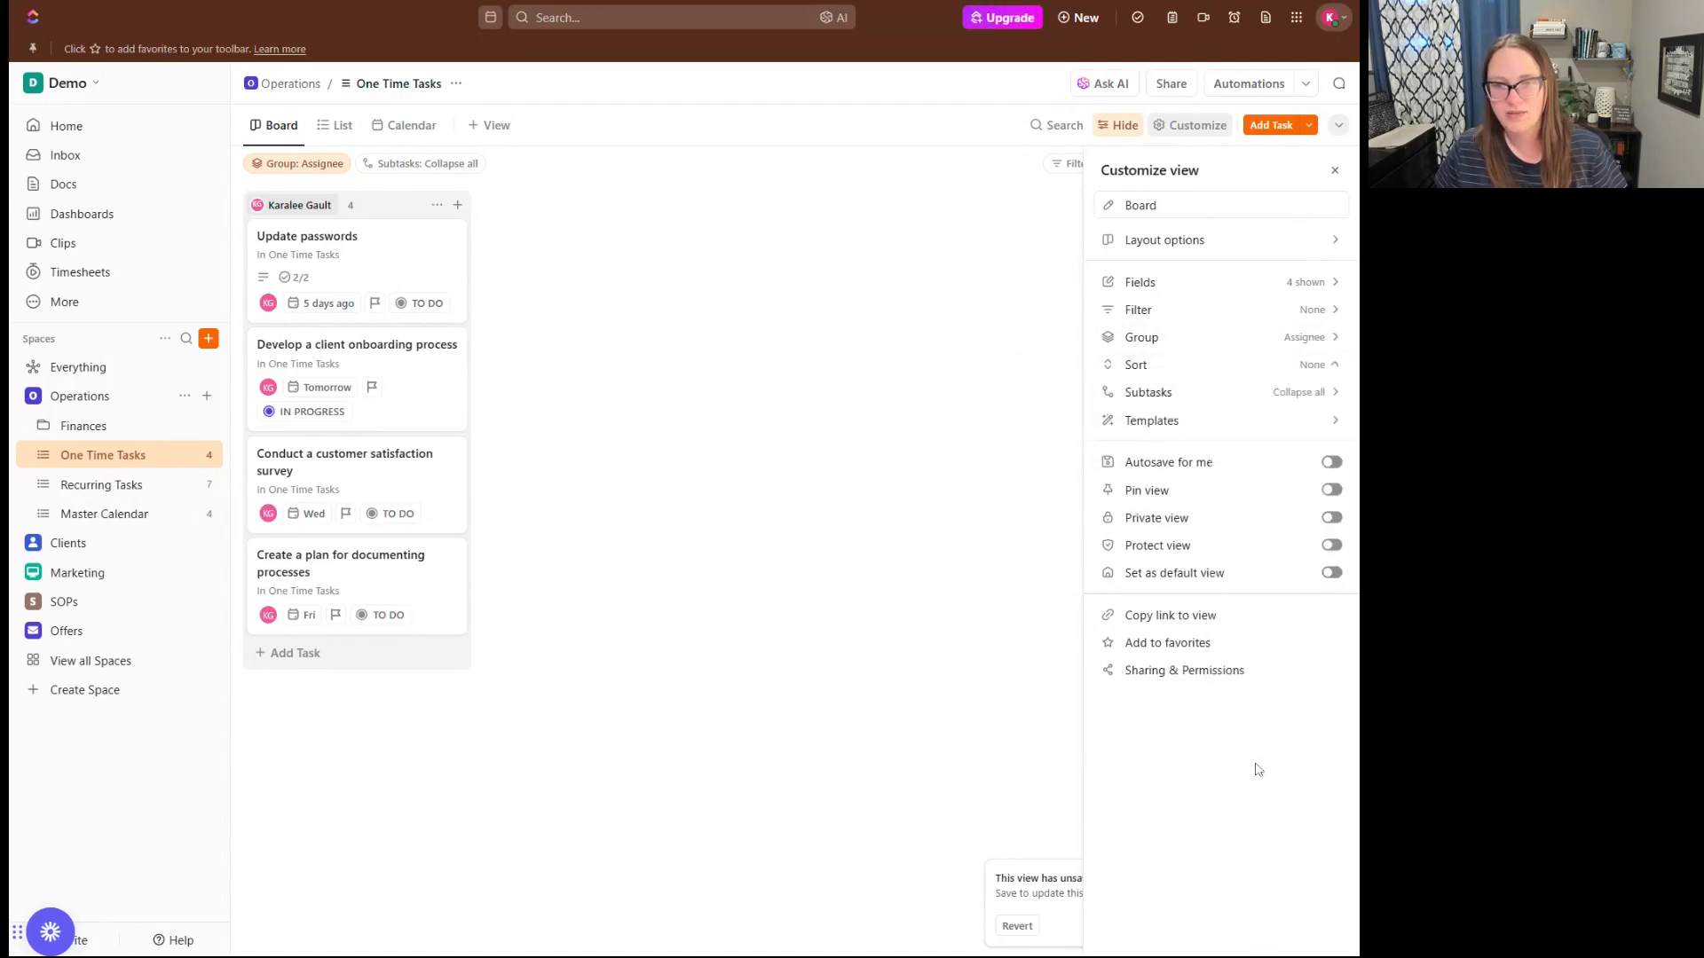
{"action": "left_click", "coordinate": [1290, 405]}
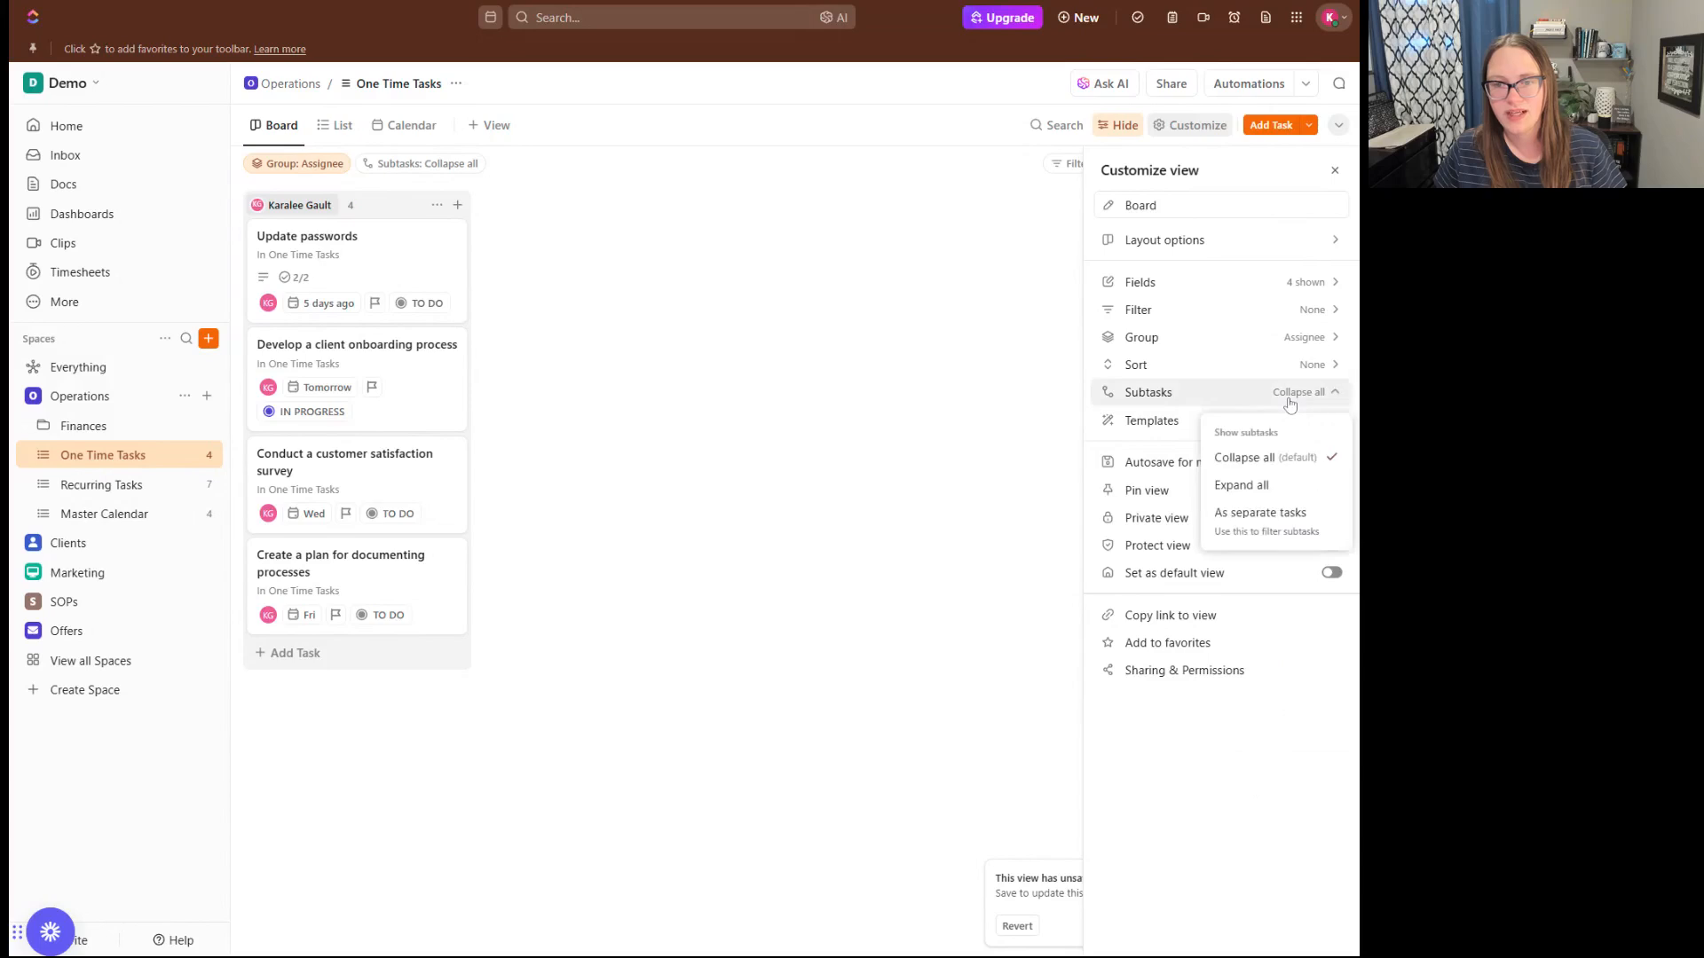
{"action": "left_click", "coordinate": [1220, 809]}
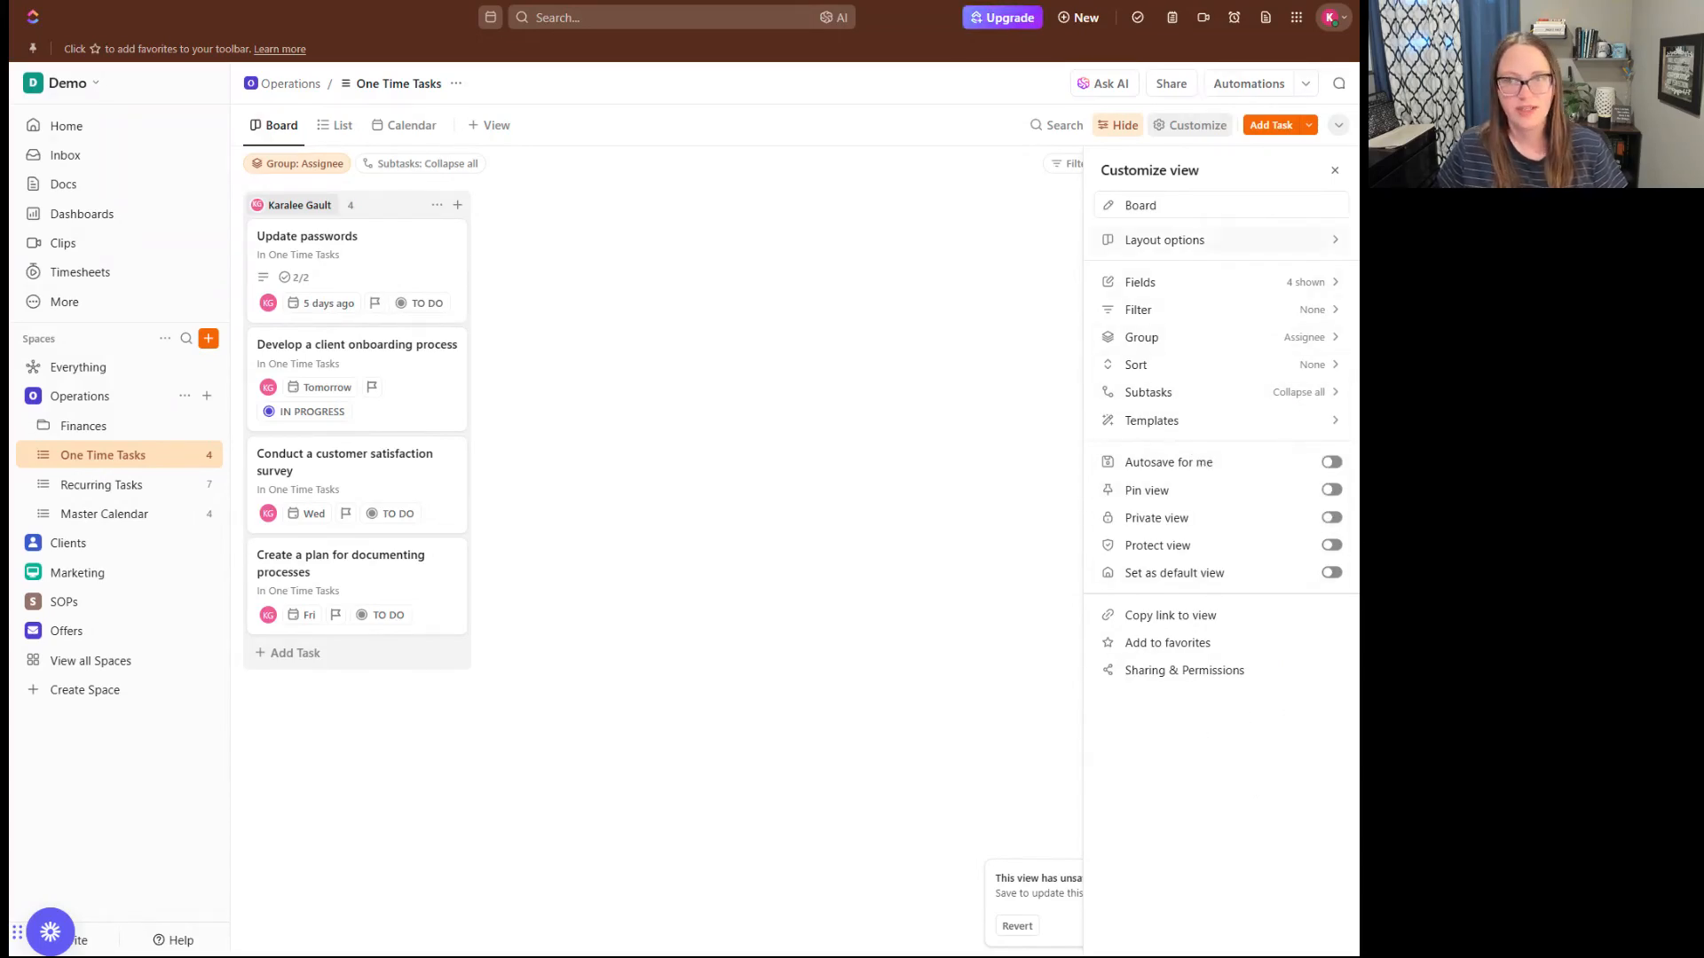
{"action": "left_click", "coordinate": [1334, 170]}
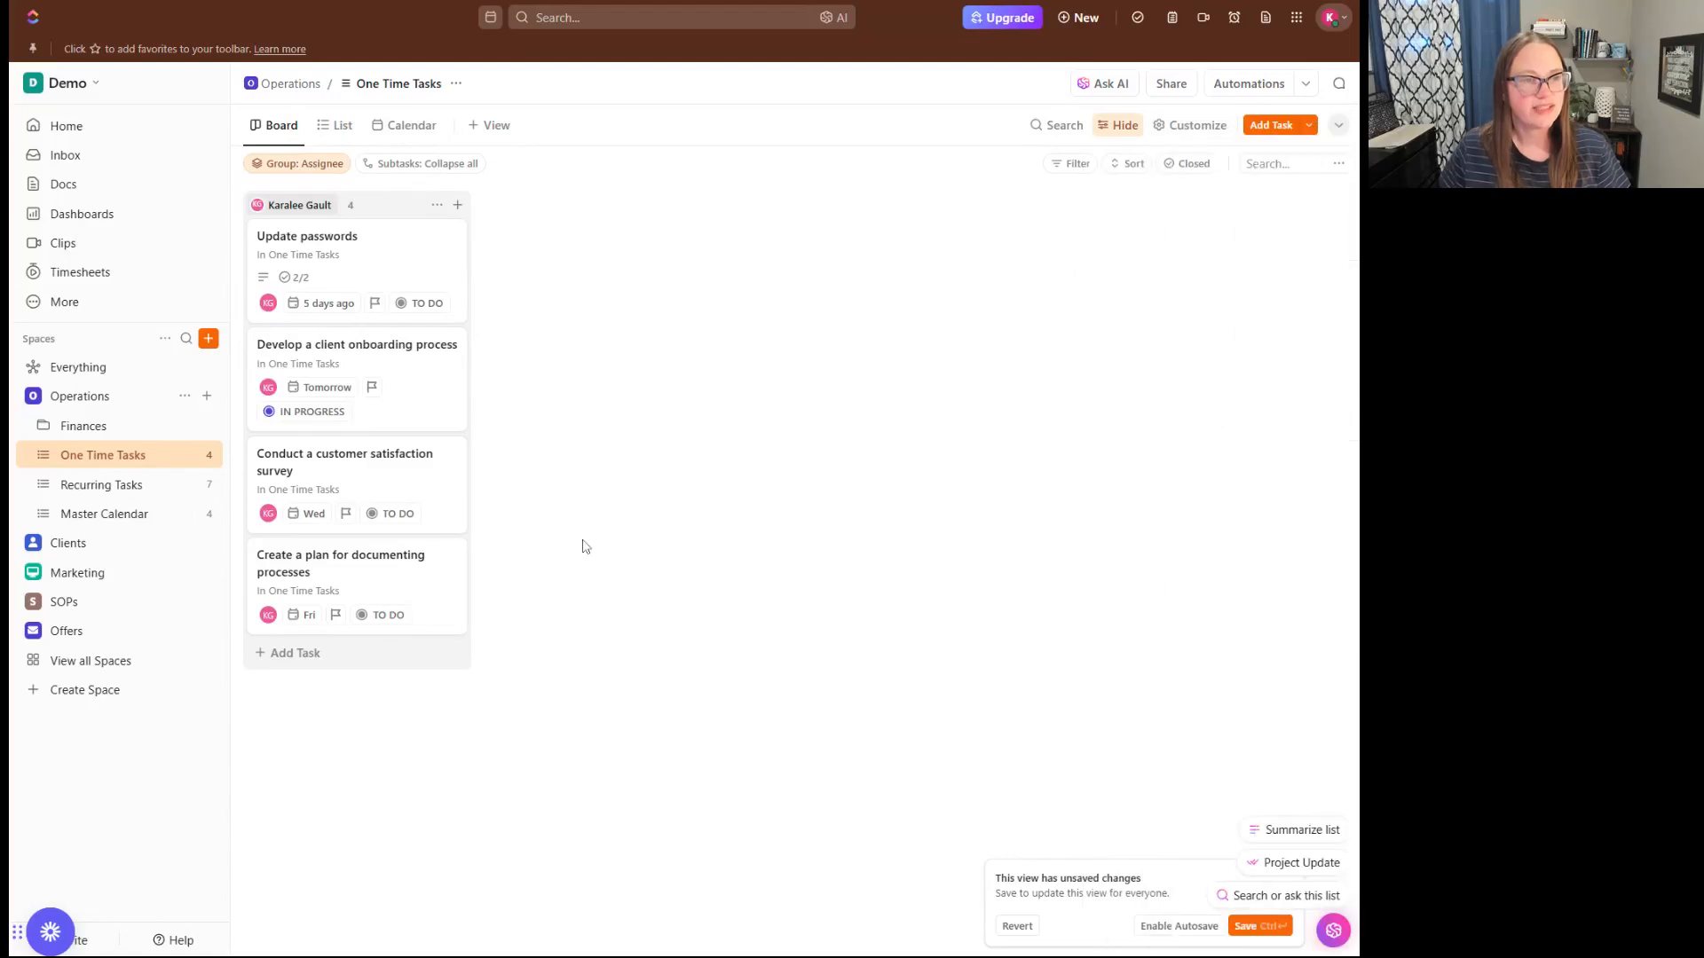
Open the Update passwords task from the Board, review its details and checklist, and close it.
{"action": "mouse_move", "coordinate": [265, 286]}
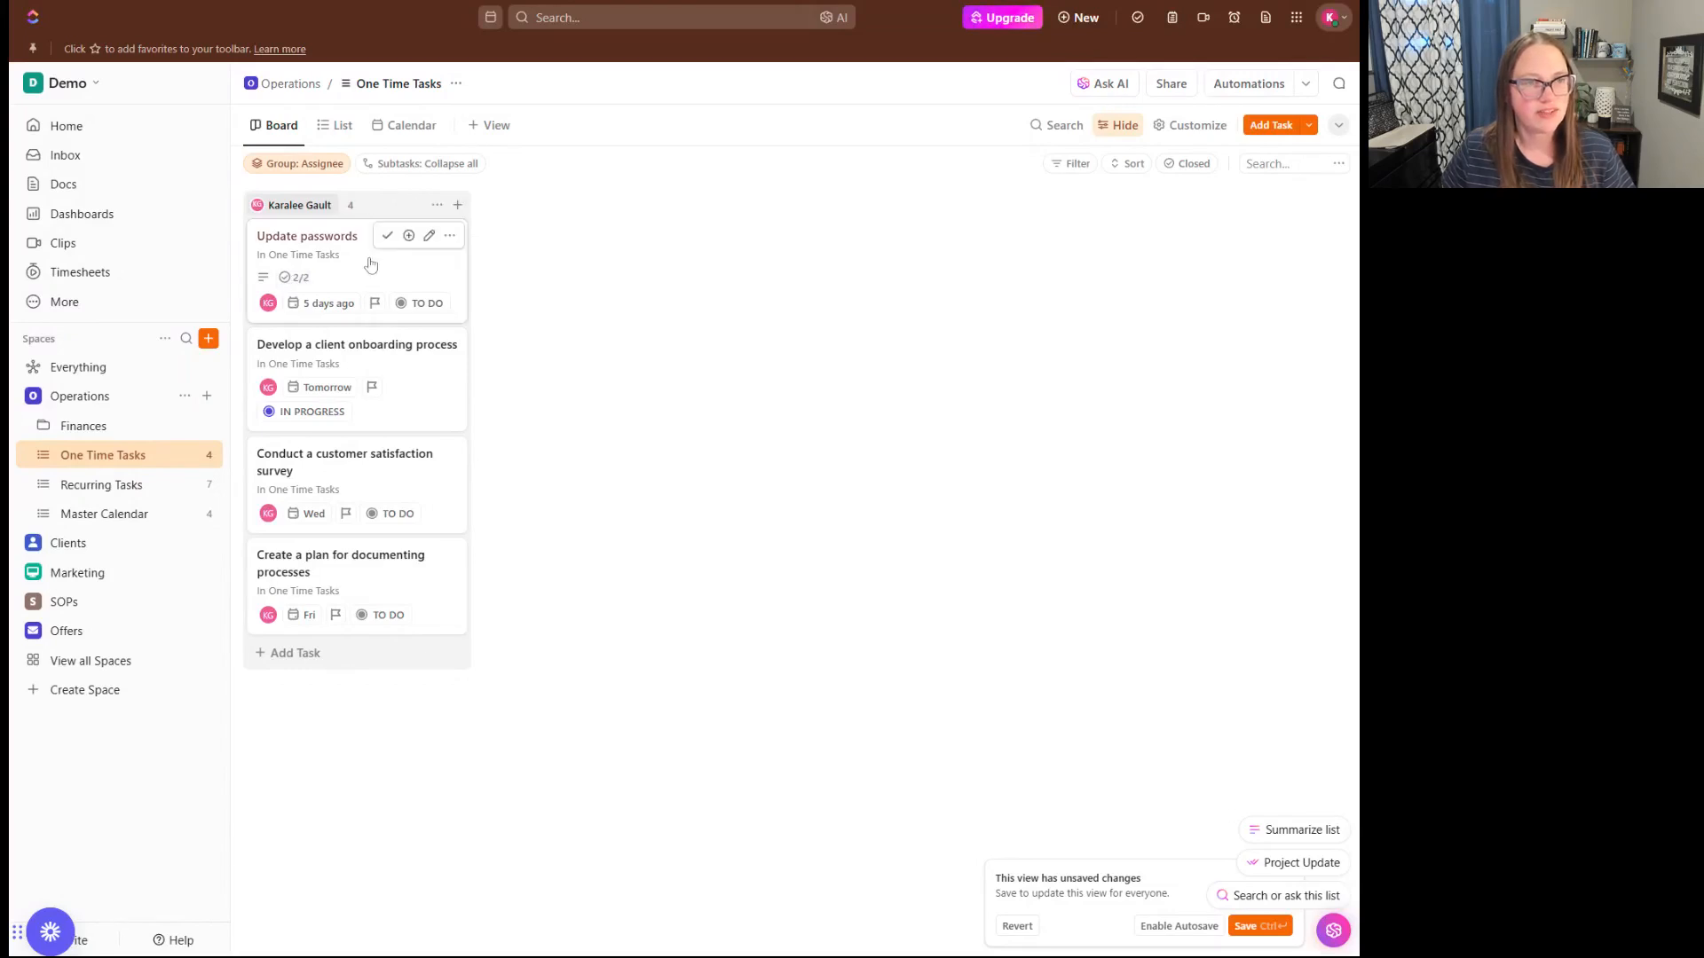
{"action": "left_click", "coordinate": [387, 282]}
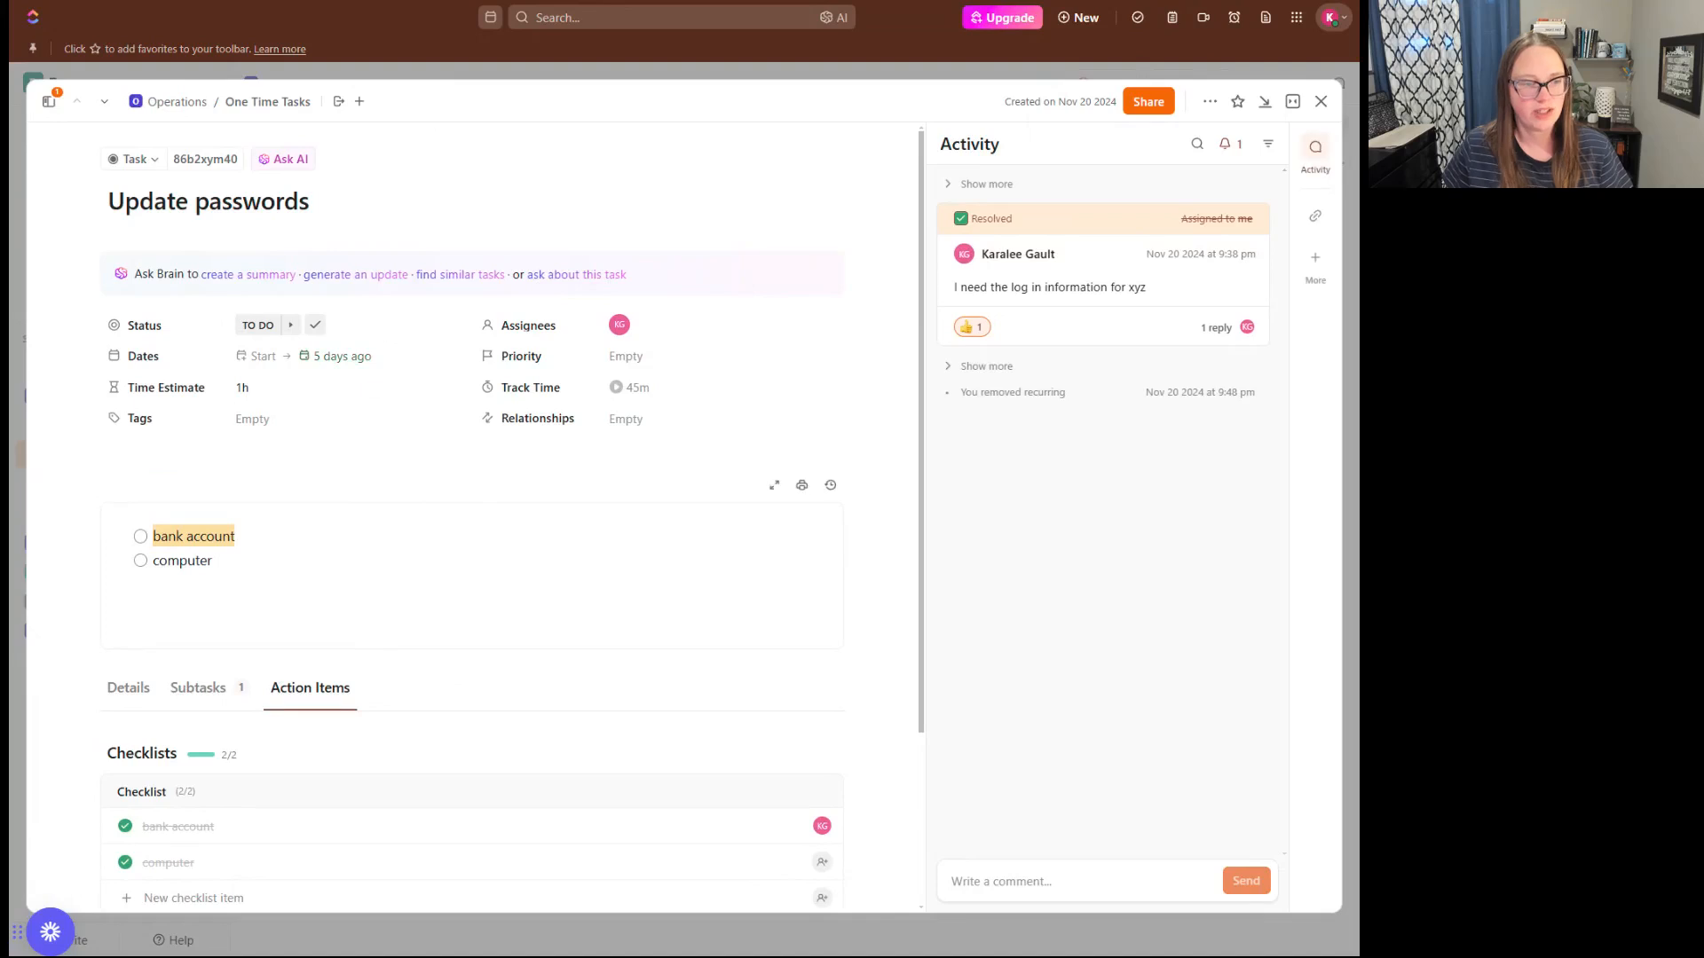
{"action": "scroll", "coordinate": [750, 532], "scroll_direction": "down", "scroll_amount": 3}
{"action": "scroll", "coordinate": [750, 532], "scroll_direction": "up", "scroll_amount": 3}
{"action": "left_click", "coordinate": [1318, 111]}
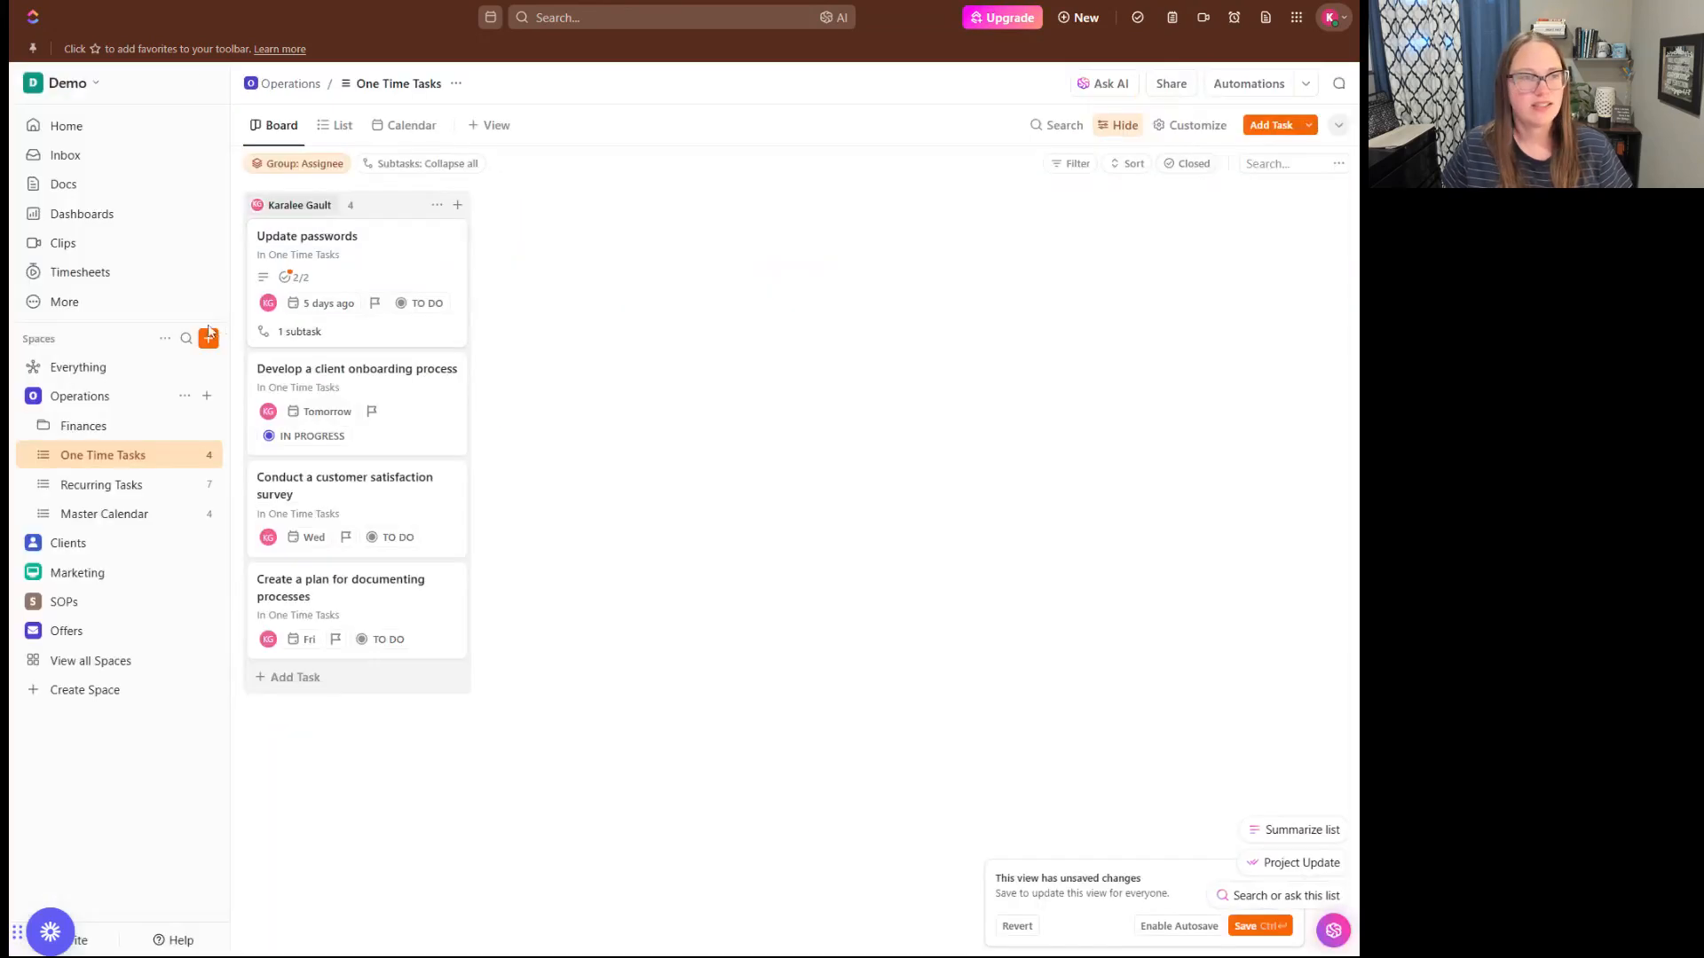
Open the Develop a client onboarding process task, look at its description area without writing anything, and close it.
{"action": "left_click", "coordinate": [435, 410]}
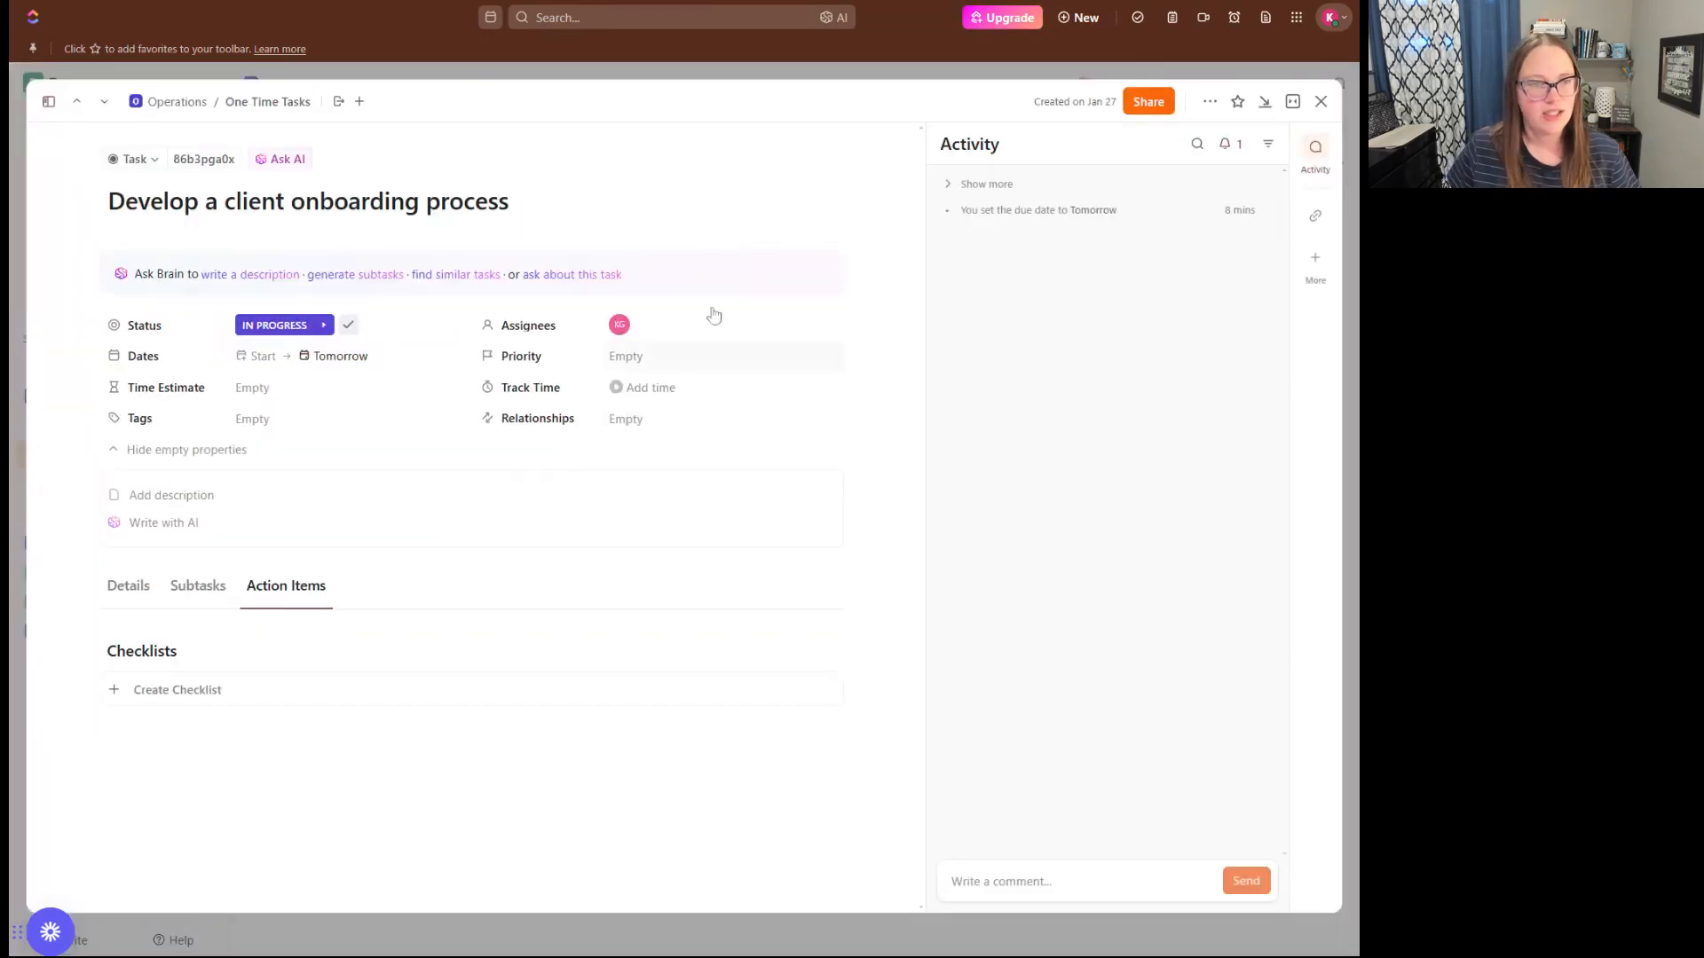
{"action": "left_click", "coordinate": [171, 495]}
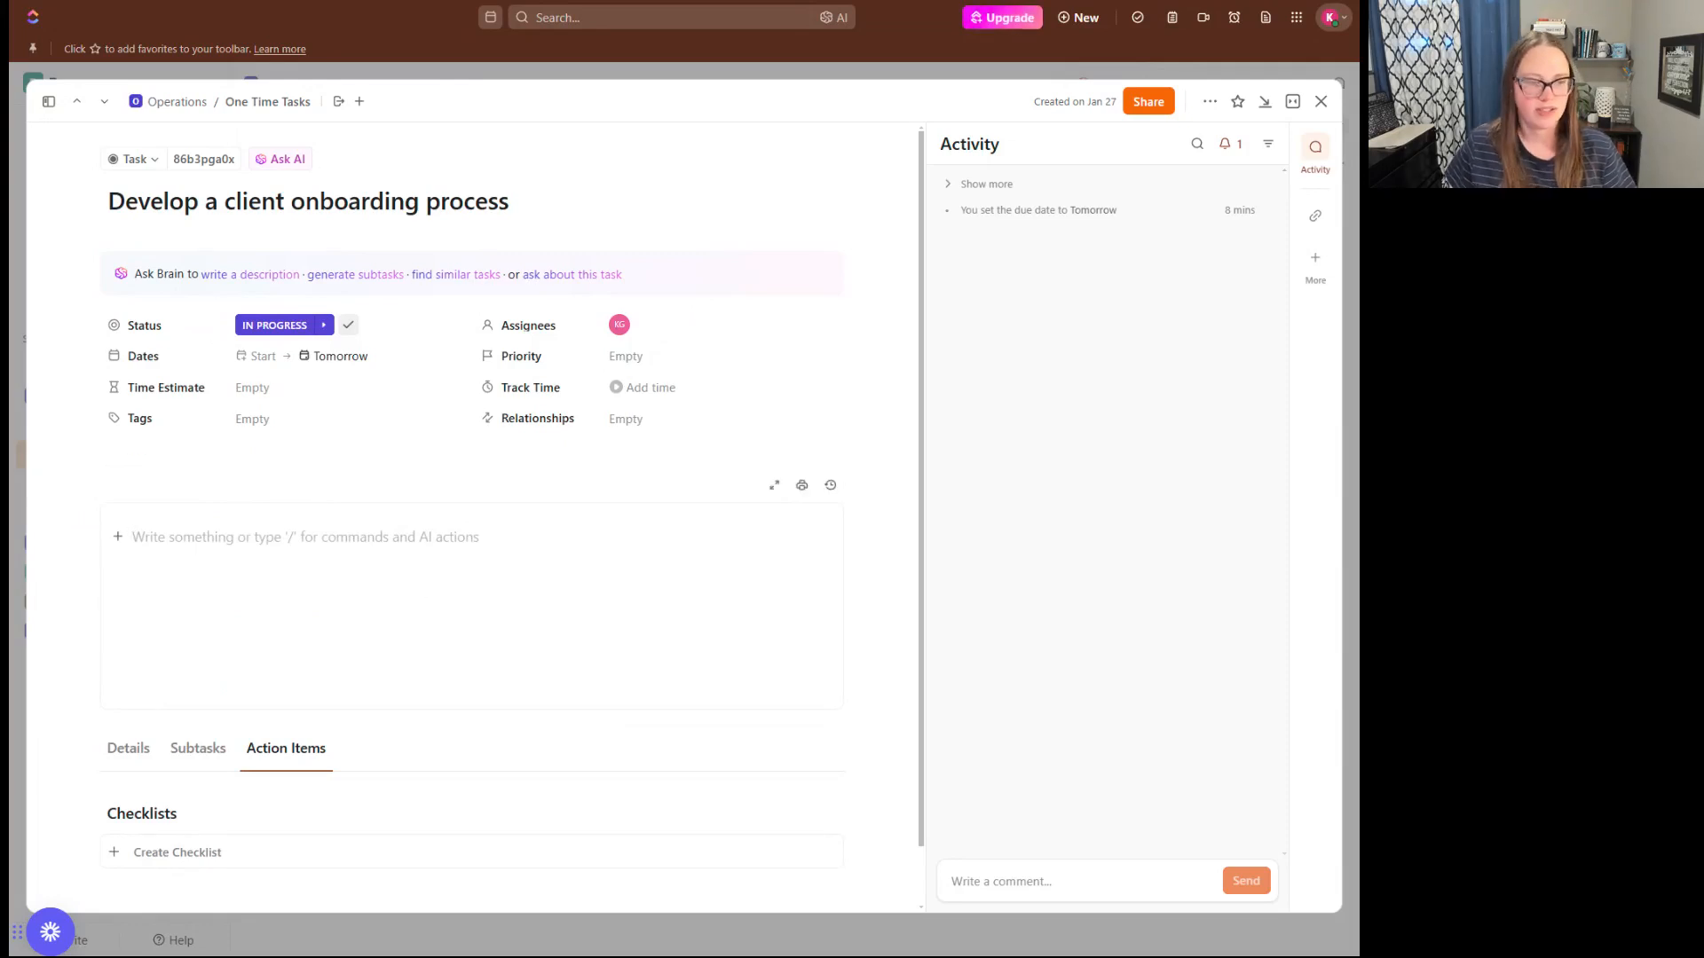
{"action": "left_click", "coordinate": [1320, 101]}
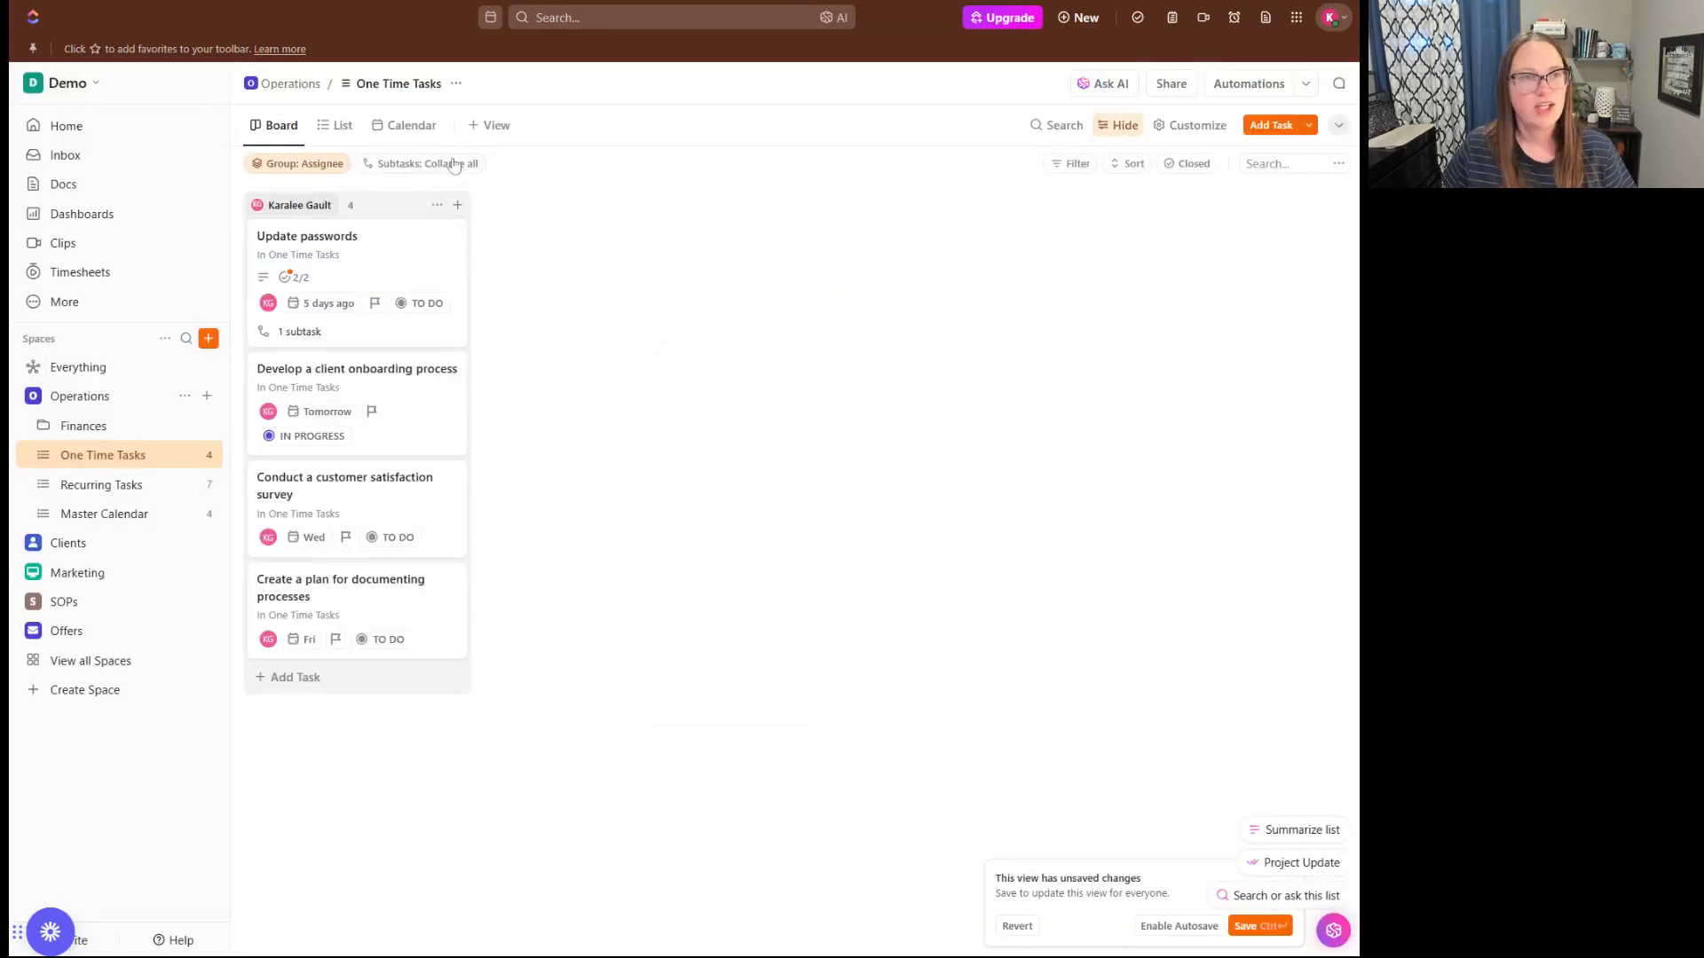
Look at the view types that can be added to One Time Tasks, and open the Recurring Tasks list.
{"action": "left_click", "coordinate": [487, 126]}
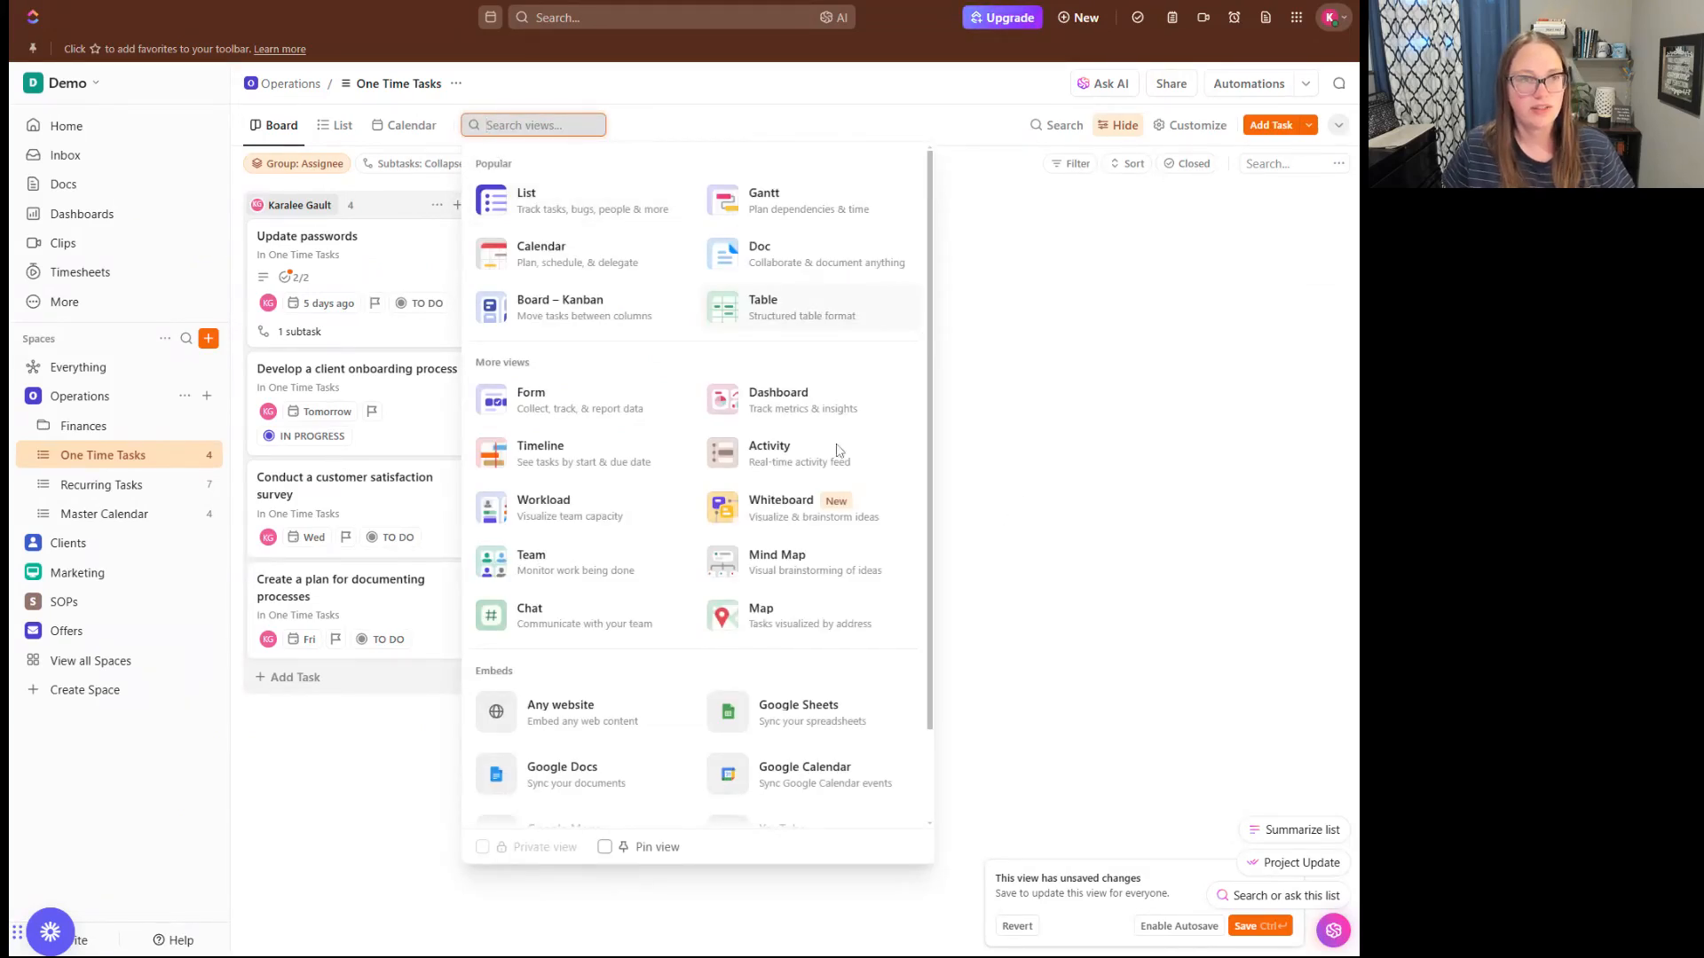
{"action": "left_click", "coordinate": [1029, 369]}
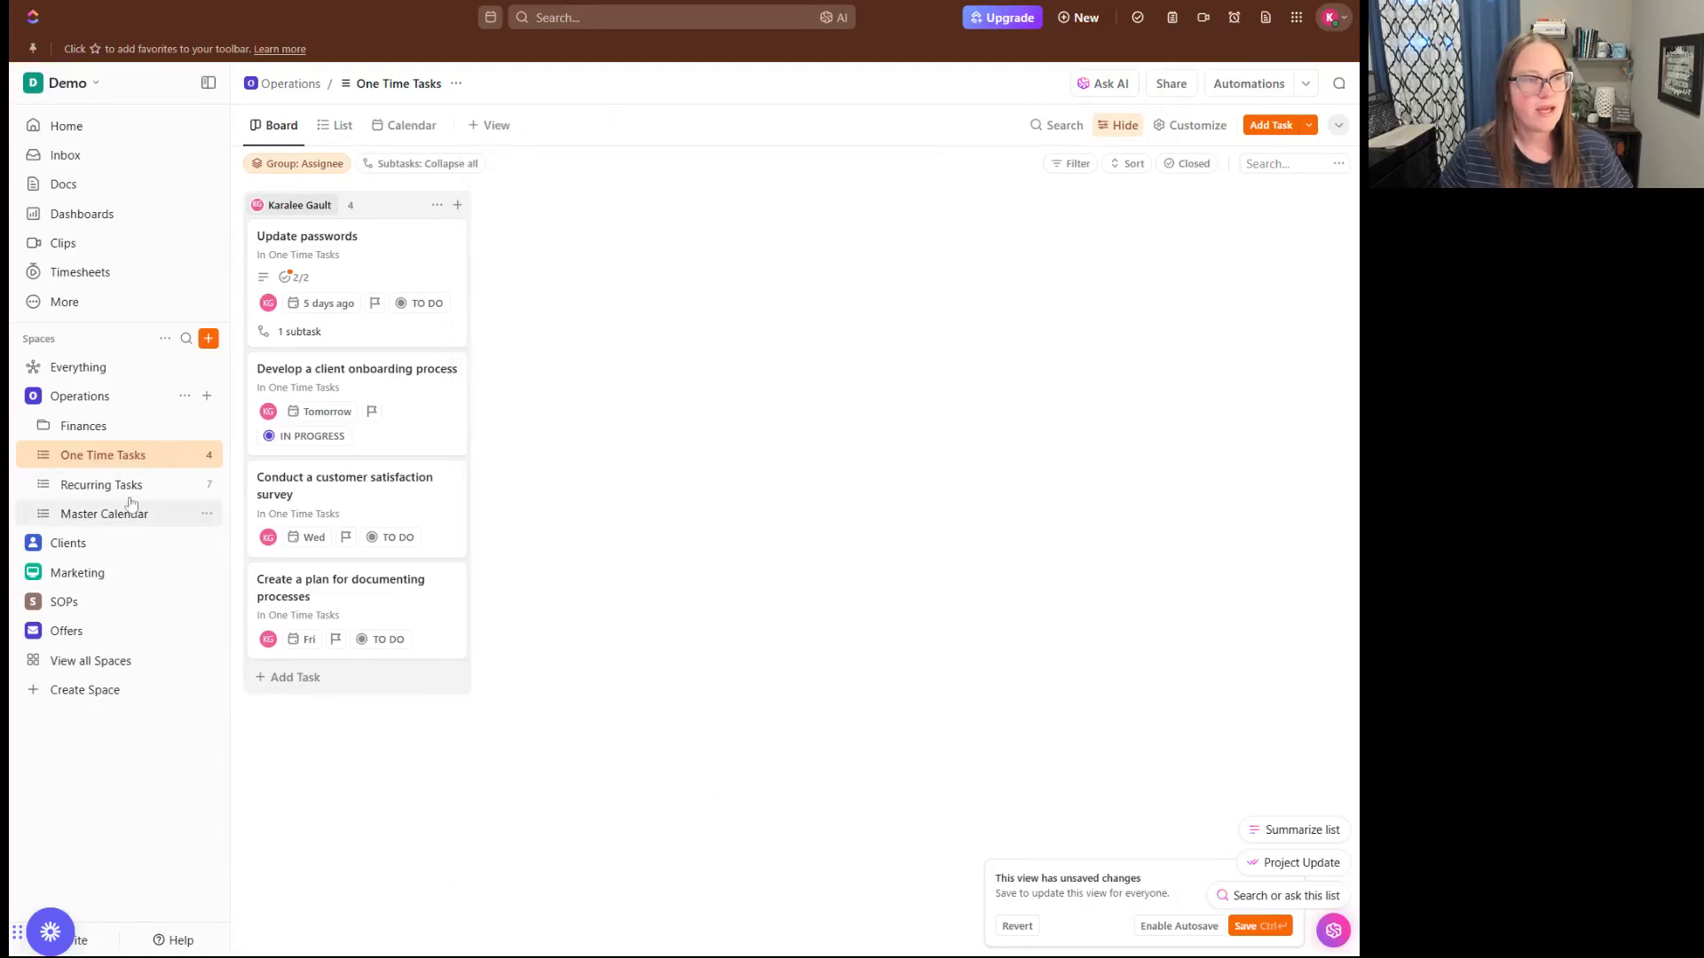
{"action": "left_click", "coordinate": [98, 485]}
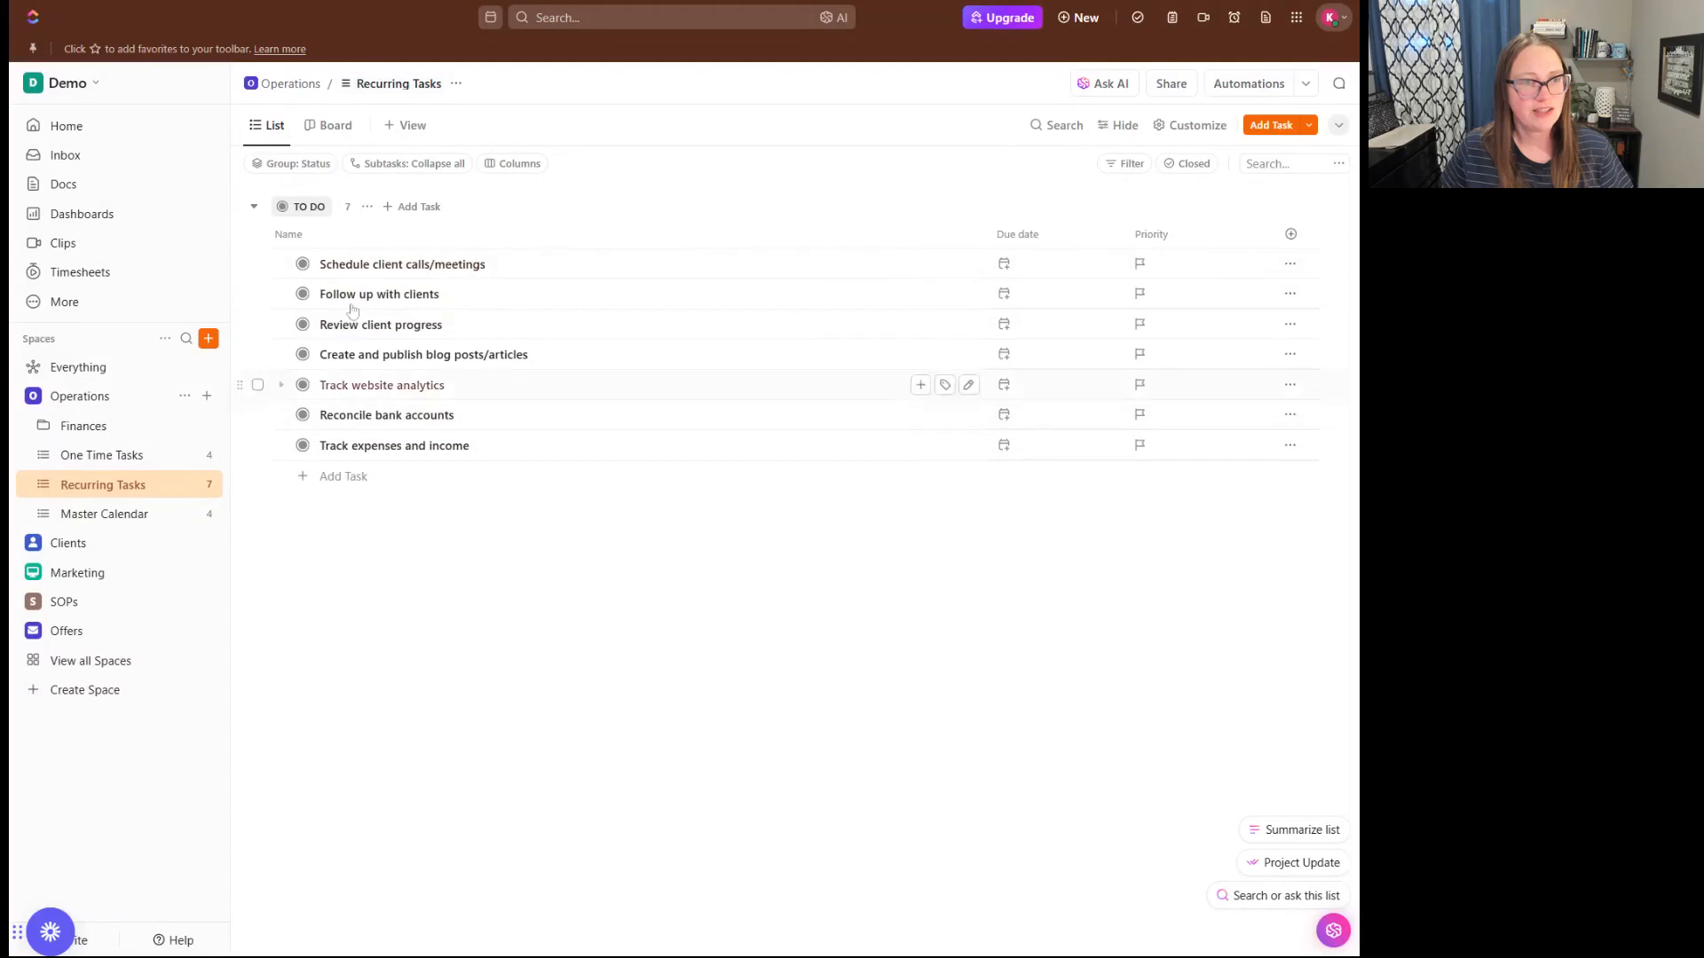
Browse all view types and embeds that can be added to the Recurring Tasks list without adding one.
{"action": "left_click", "coordinate": [399, 131]}
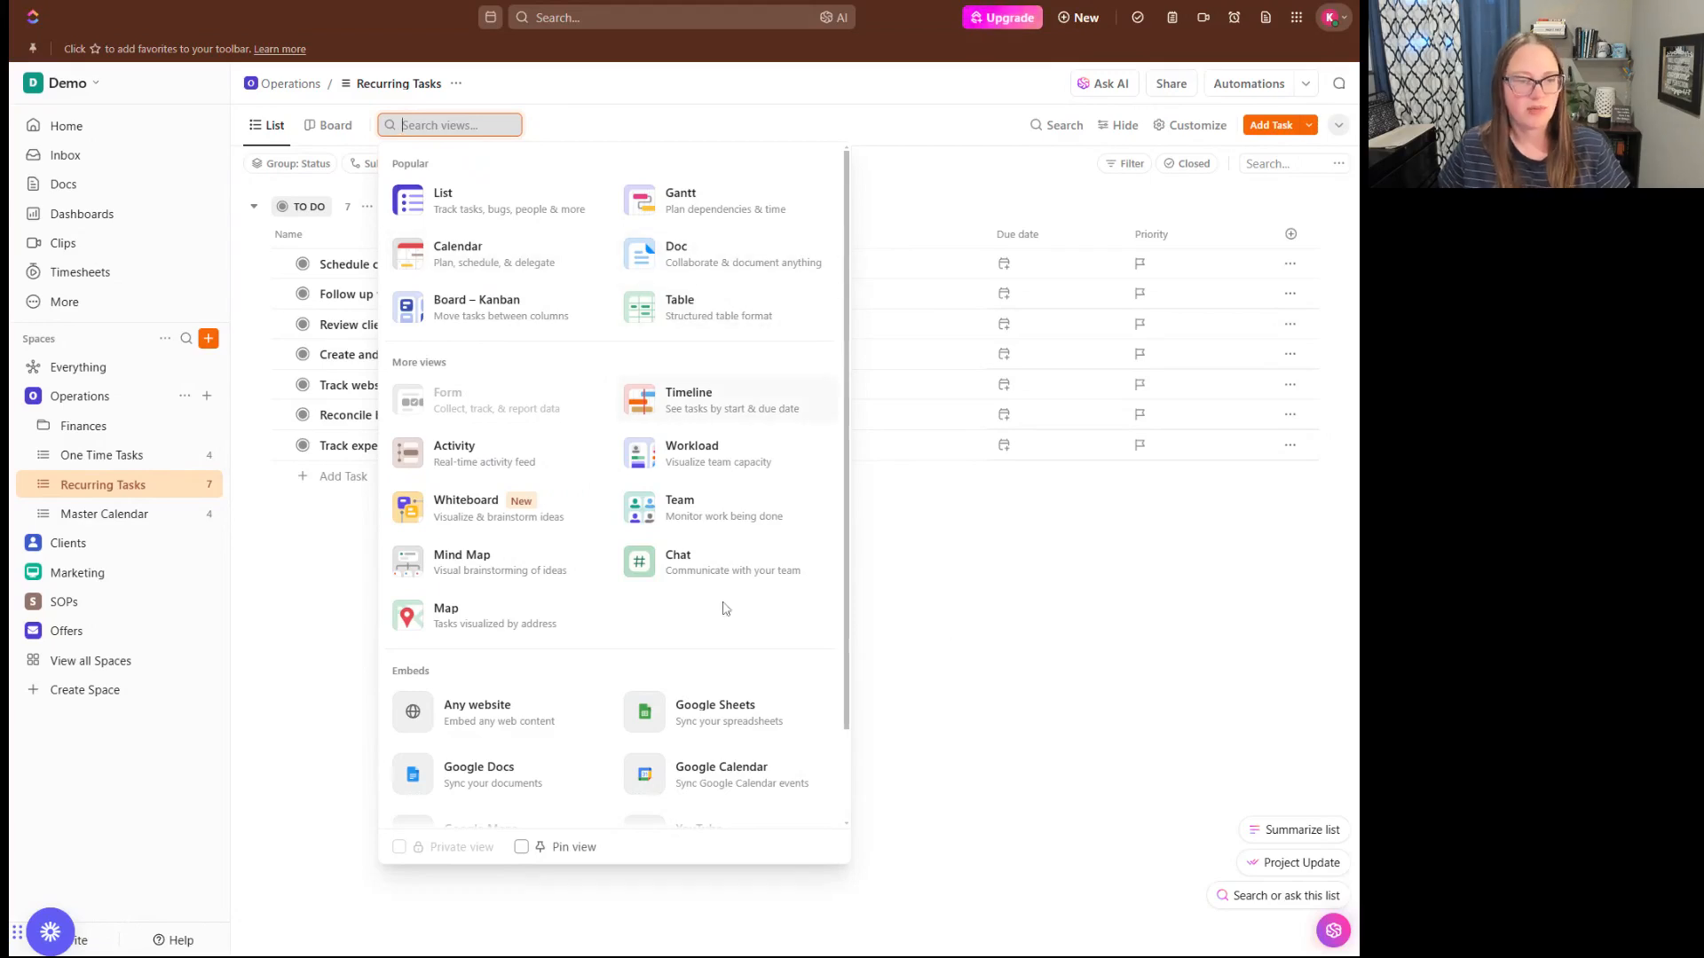
{"action": "scroll", "coordinate": [725, 609], "scroll_direction": "down", "scroll_amount": 3}
{"action": "scroll", "coordinate": [696, 609], "scroll_direction": "up", "scroll_amount": 3}
{"action": "left_click", "coordinate": [294, 557]}
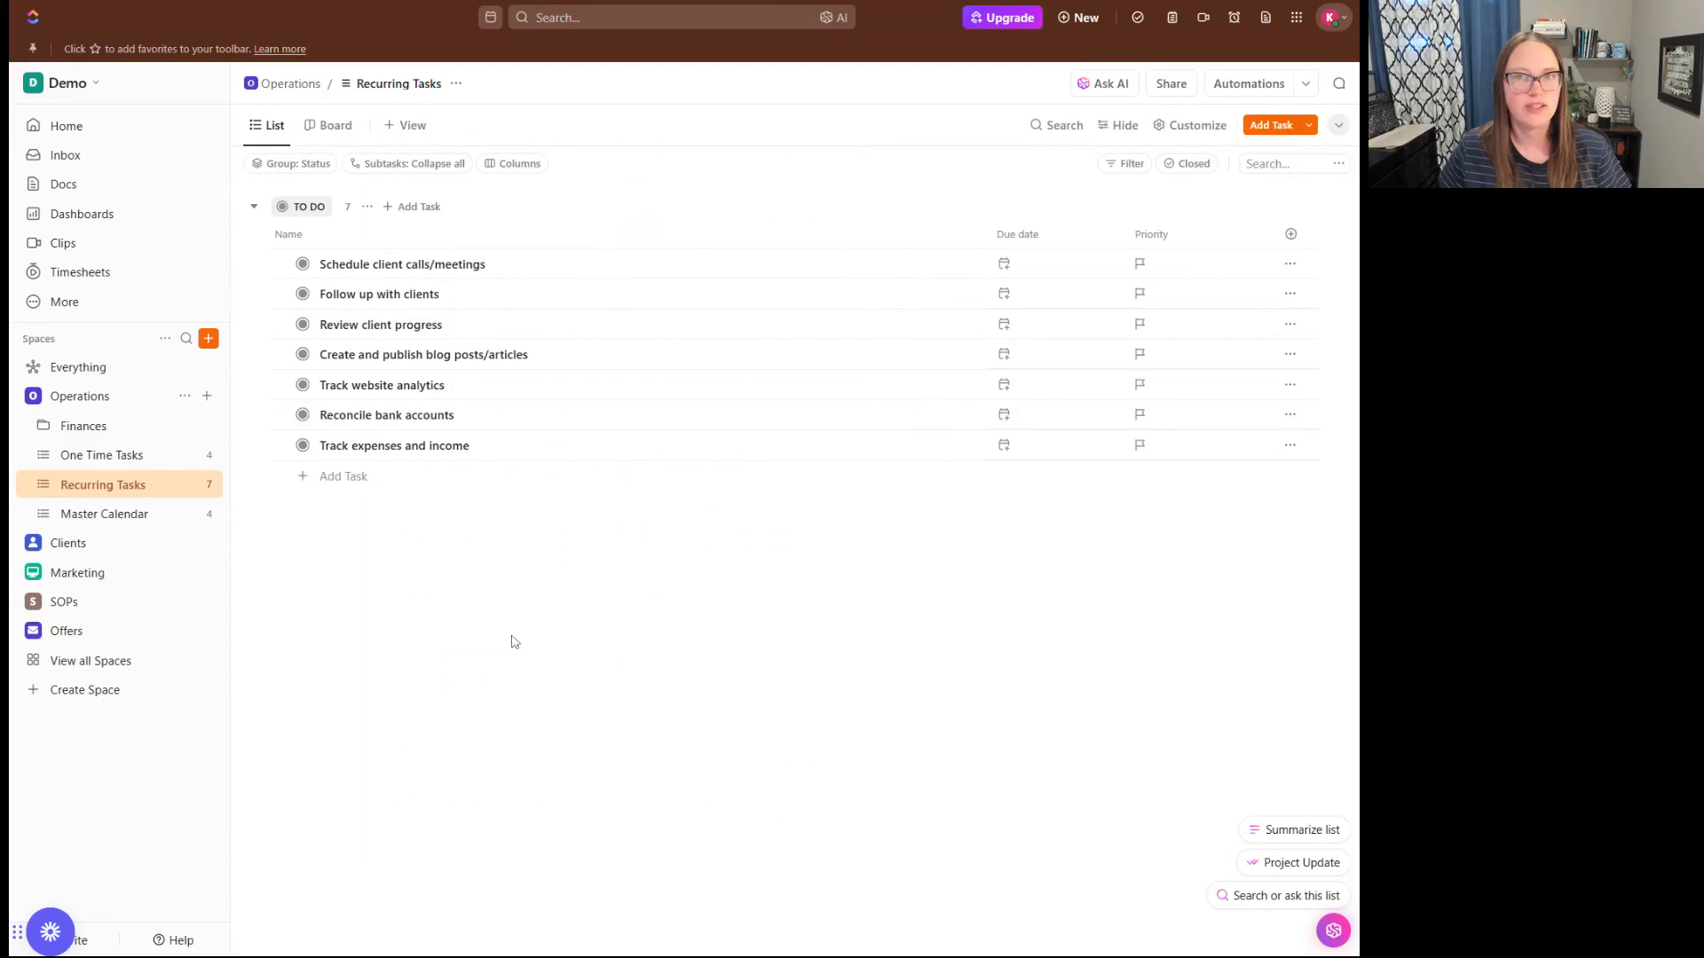
Review the Recurring Tasks list's addable view types once more and its Customize view options, changing nothing.
{"action": "left_click", "coordinate": [413, 125]}
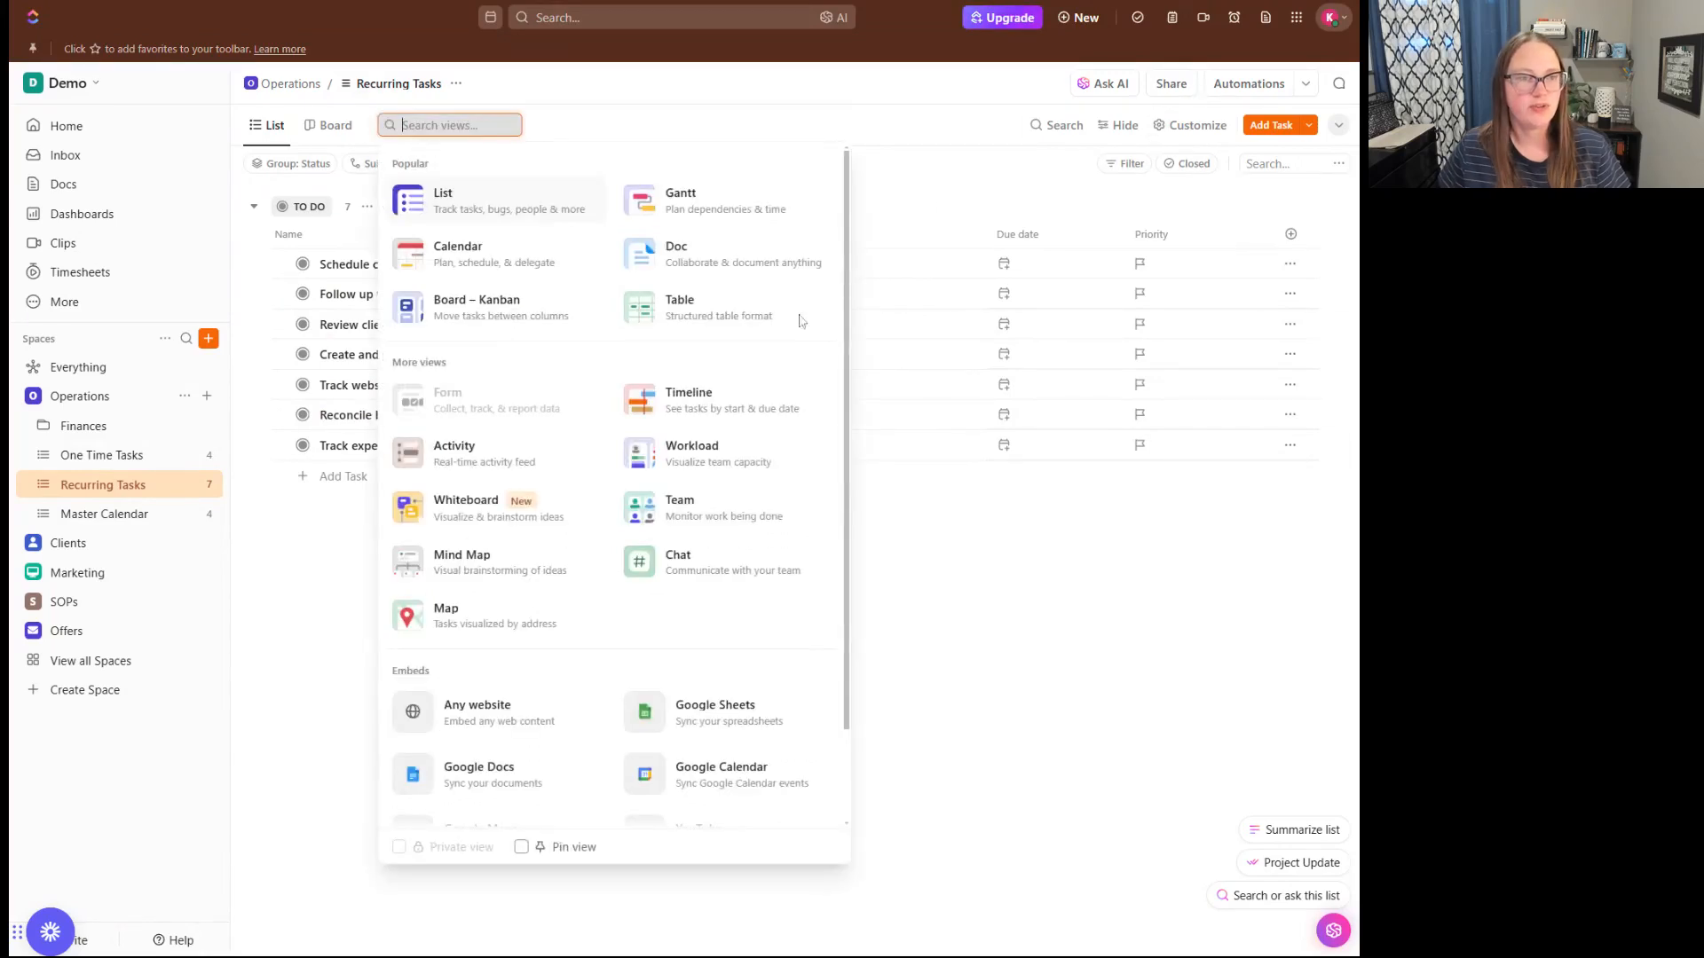
{"action": "left_click", "coordinate": [932, 728]}
{"action": "left_click", "coordinate": [1191, 125]}
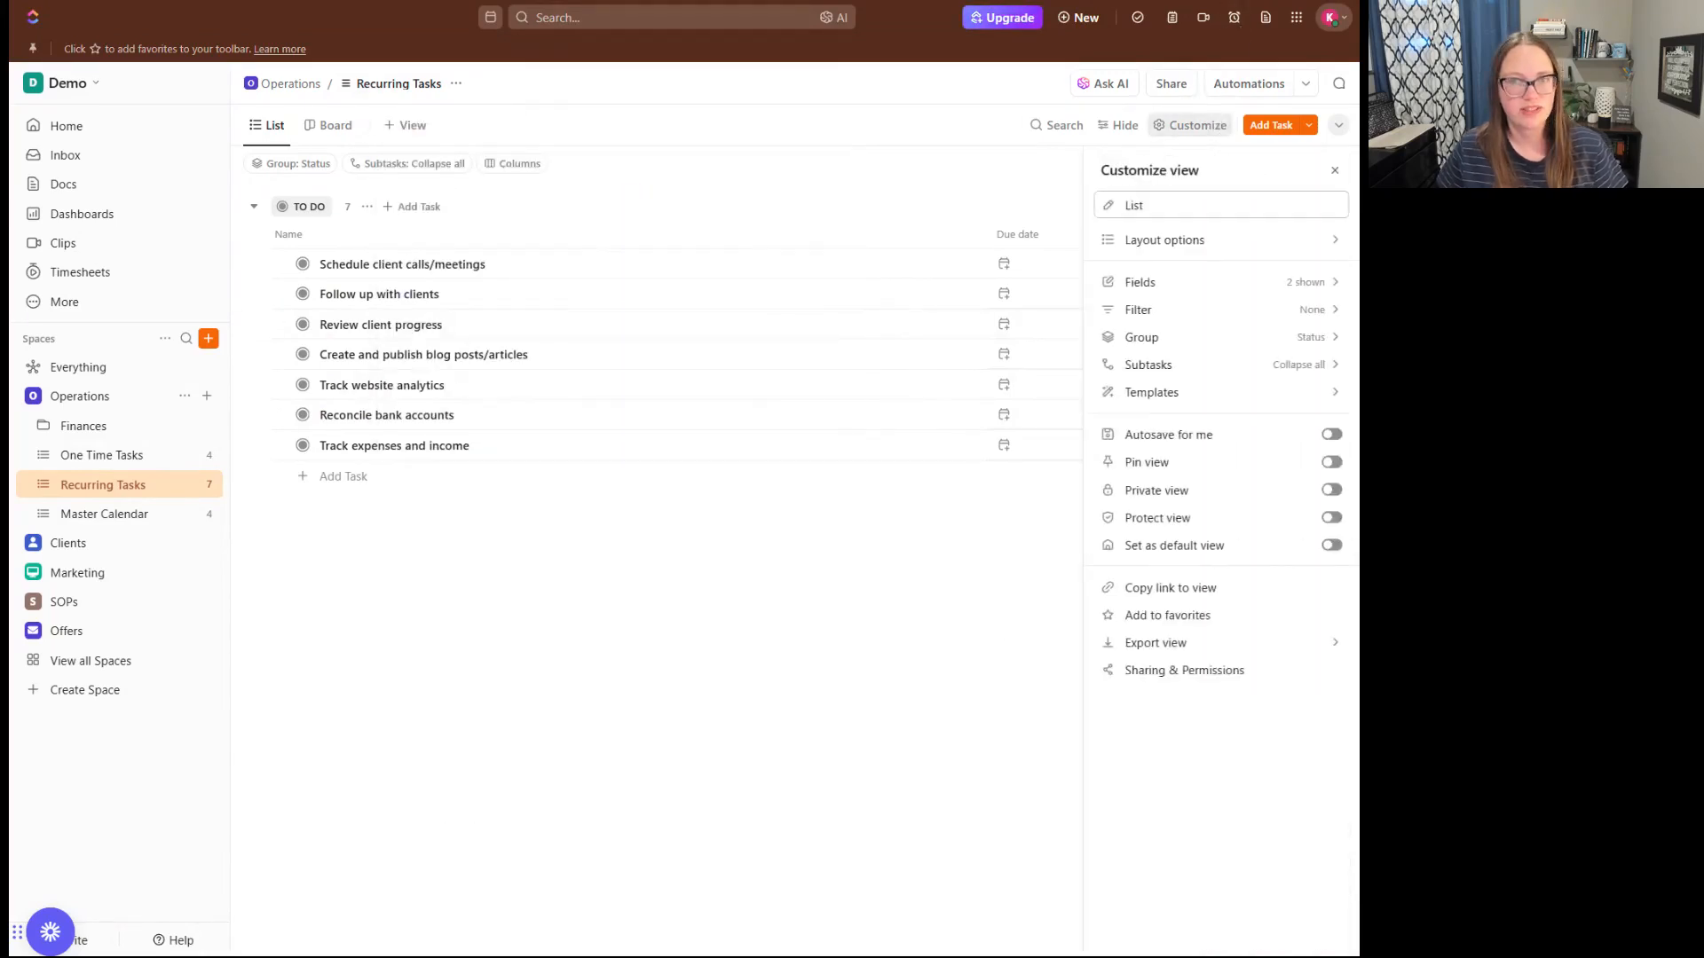
{"action": "left_click", "coordinate": [967, 689]}
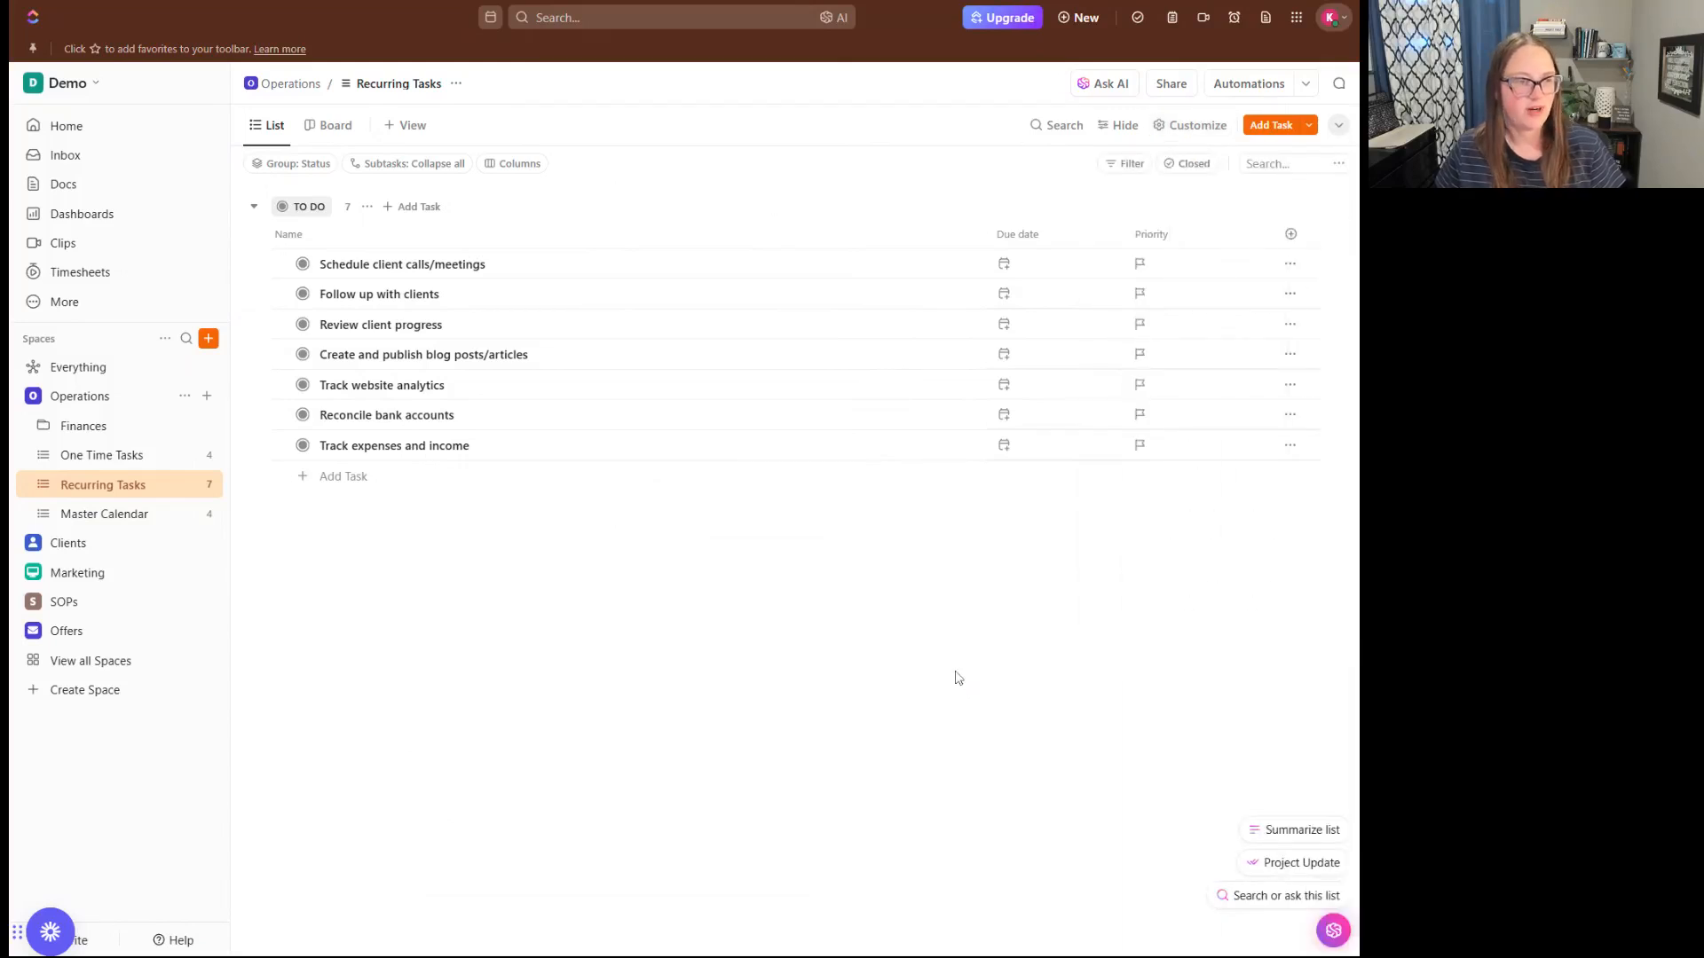